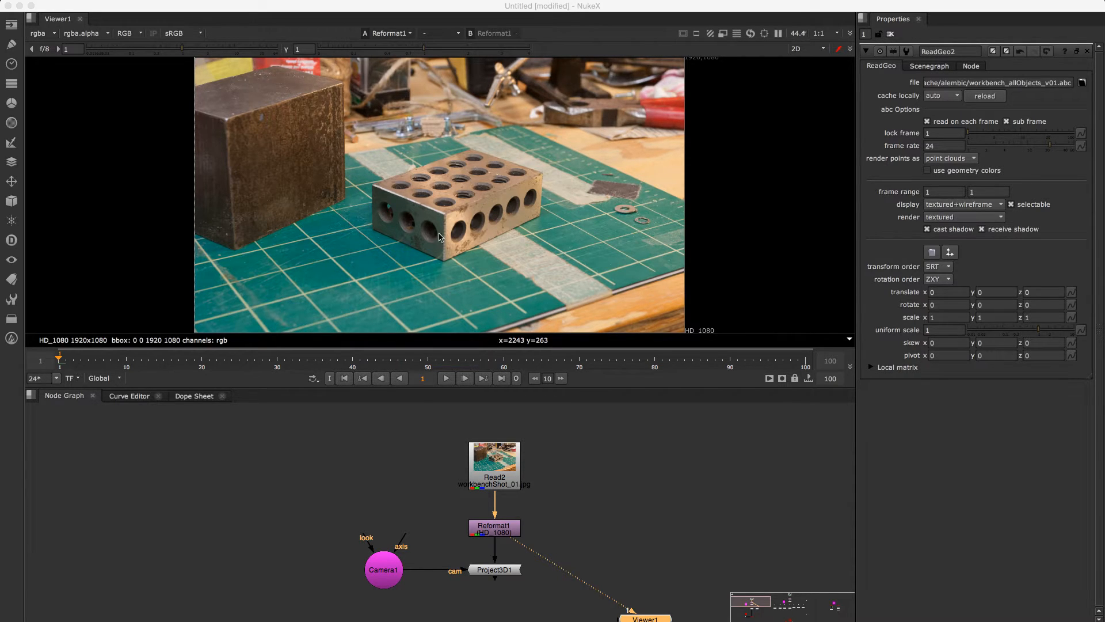
- Display the ReadGeo1 workbench geometry in the viewer and inspect it from several angles
{"action": "left_click", "coordinate": [487, 464]}
{"action": "left_click_drag", "start_coordinate": [529, 527], "coordinate": [527, 488]}
{"action": "left_click", "coordinate": [497, 493]}
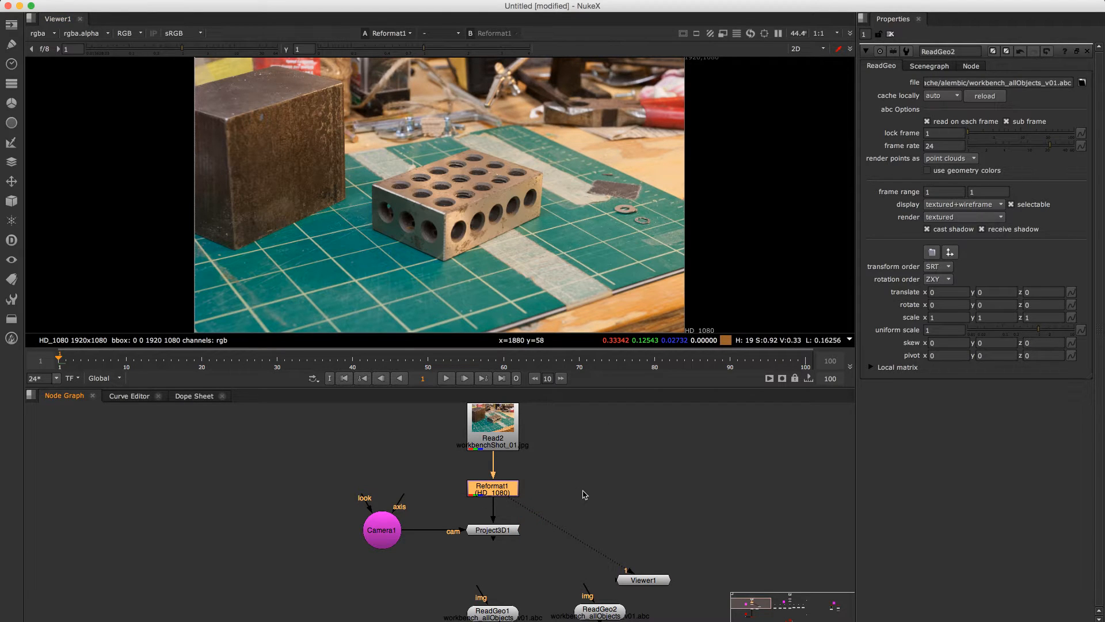
{"action": "mouse_move", "coordinate": [574, 476]}
{"action": "left_mouse_down"}
{"action": "mouse_move", "coordinate": [579, 510]}
{"action": "mouse_move", "coordinate": [580, 470]}
{"action": "left_mouse_up"}
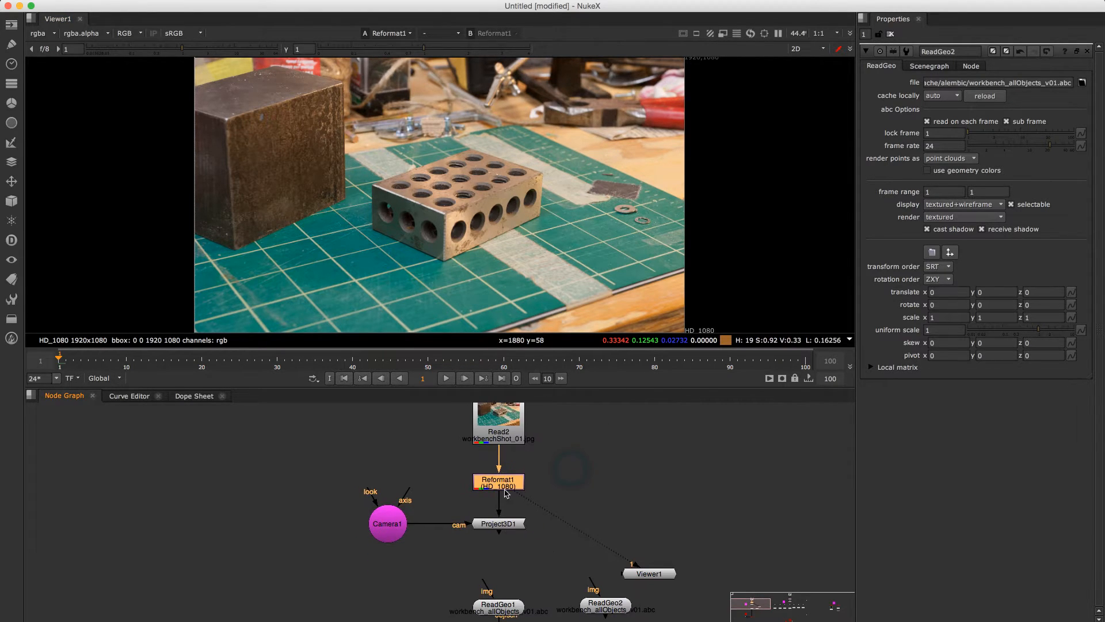
{"action": "left_click_drag", "start_coordinate": [471, 517], "coordinate": [466, 462]}
{"action": "left_click", "coordinate": [495, 547]}
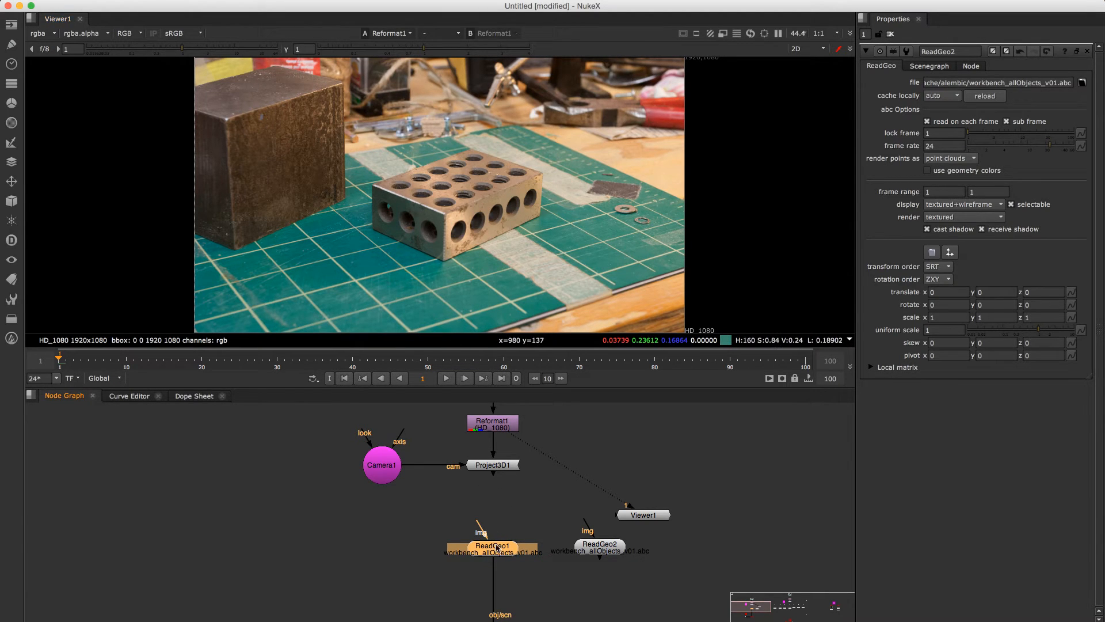
{"action": "key", "text": "1"}
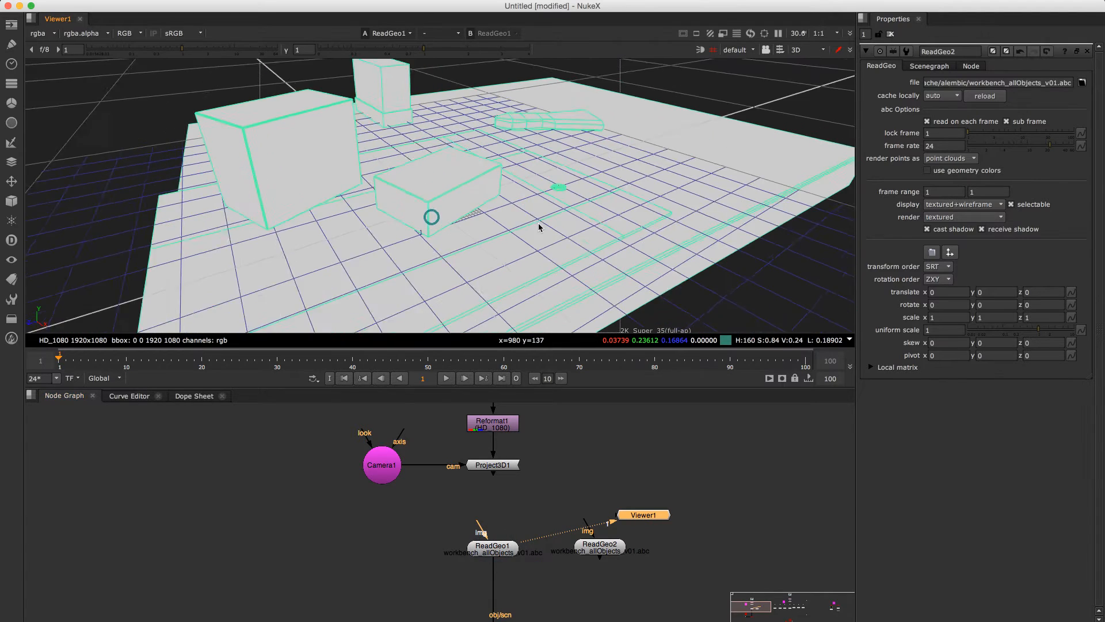
{"action": "left_click_drag", "start_coordinate": [539, 223], "coordinate": [548, 222]}
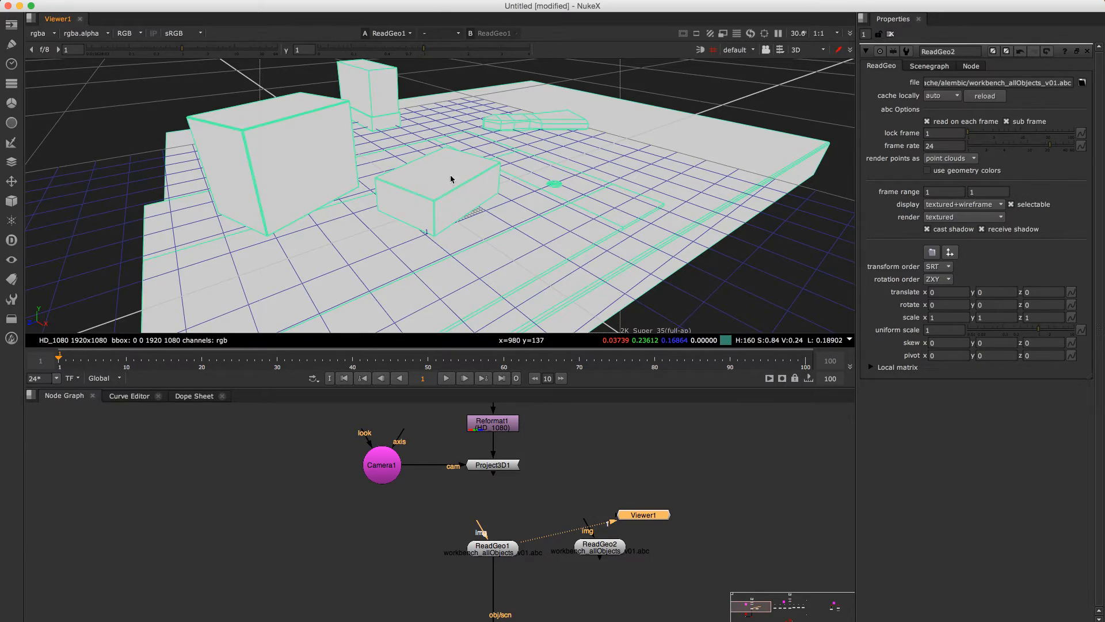
{"action": "left_click_drag", "start_coordinate": [450, 179], "coordinate": [526, 150]}
- Pull Project3D1 out of the chain, connect ReadGeo1's img input directly to Reformat1, and inspect the textured geometry
{"action": "left_click", "coordinate": [387, 465]}
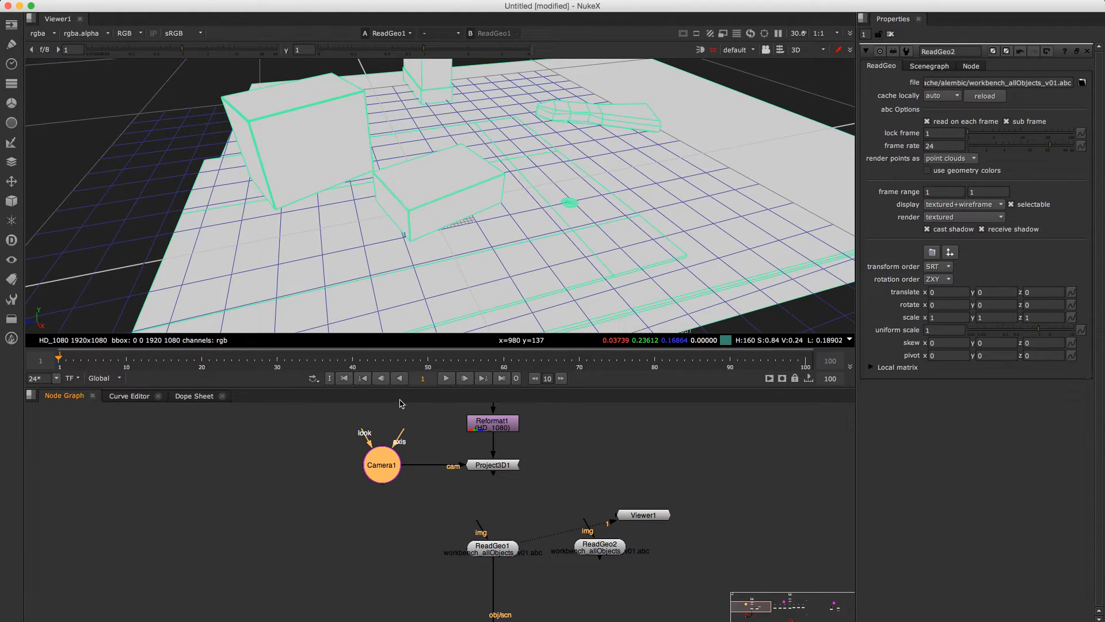
{"action": "mouse_move", "coordinate": [501, 466]}
{"action": "left_mouse_down"}
{"action": "mouse_move", "coordinate": [454, 480]}
{"action": "mouse_move", "coordinate": [490, 473]}
{"action": "left_mouse_up"}
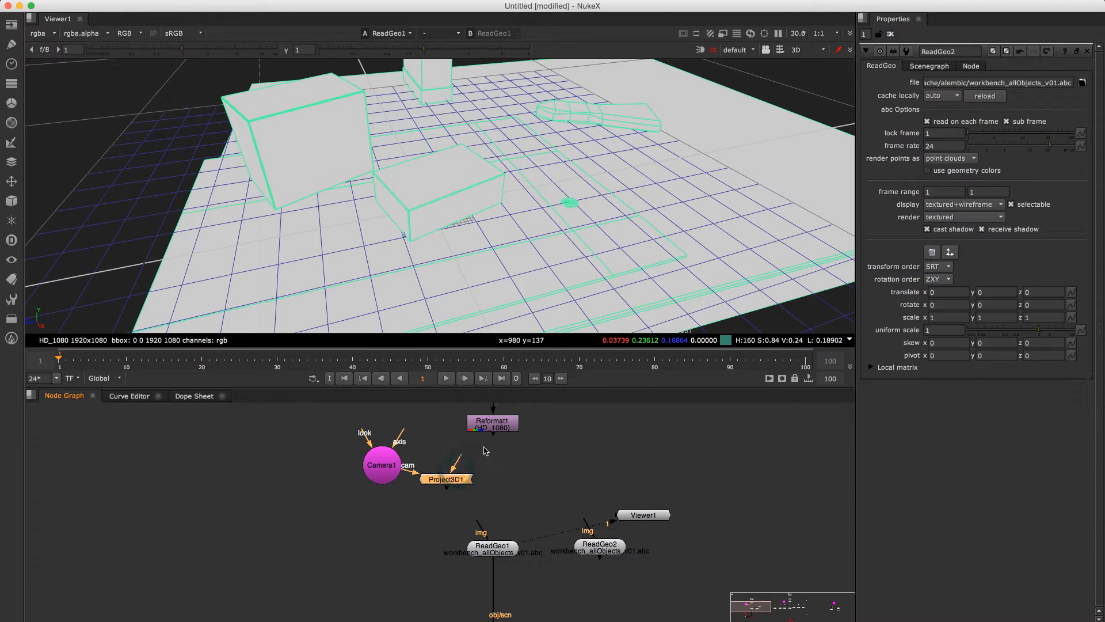
{"action": "left_click_drag", "start_coordinate": [482, 525], "coordinate": [493, 431]}
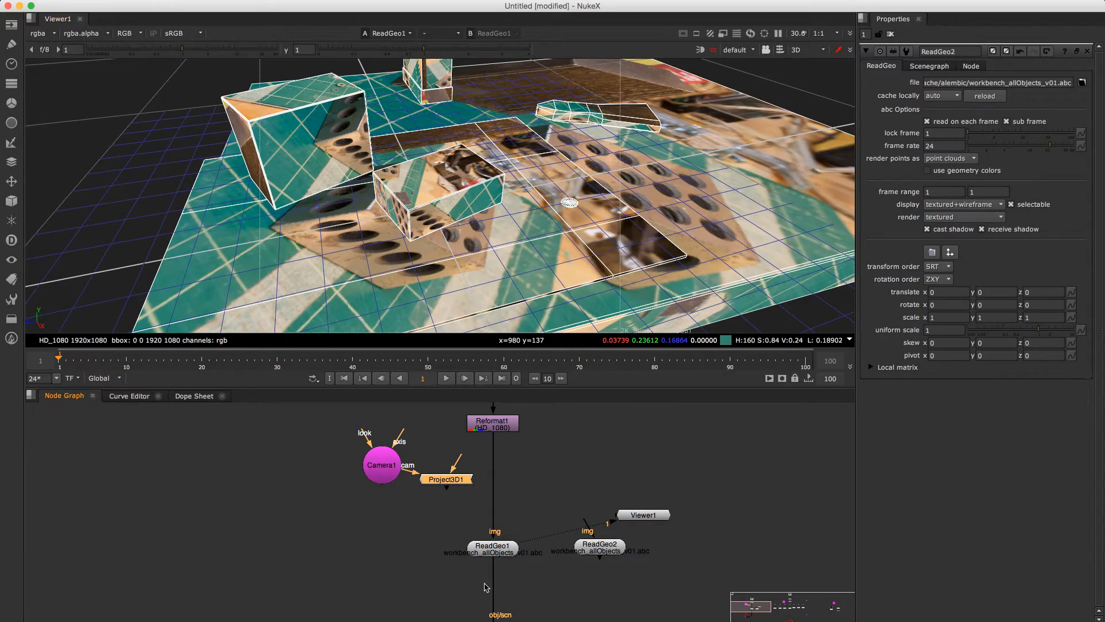
{"action": "mouse_move", "coordinate": [430, 239]}
{"action": "left_mouse_down"}
{"action": "mouse_move", "coordinate": [630, 171]}
{"action": "mouse_move", "coordinate": [619, 195]}
{"action": "mouse_move", "coordinate": [640, 154]}
{"action": "left_mouse_up"}
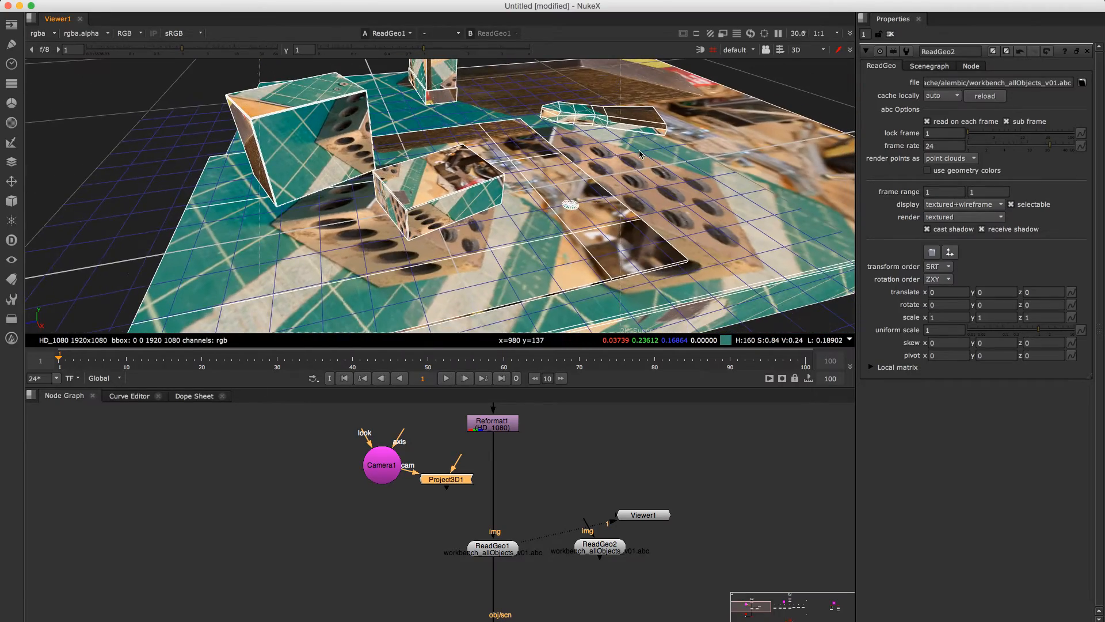
{"action": "left_click_drag", "start_coordinate": [521, 248], "coordinate": [478, 236]}
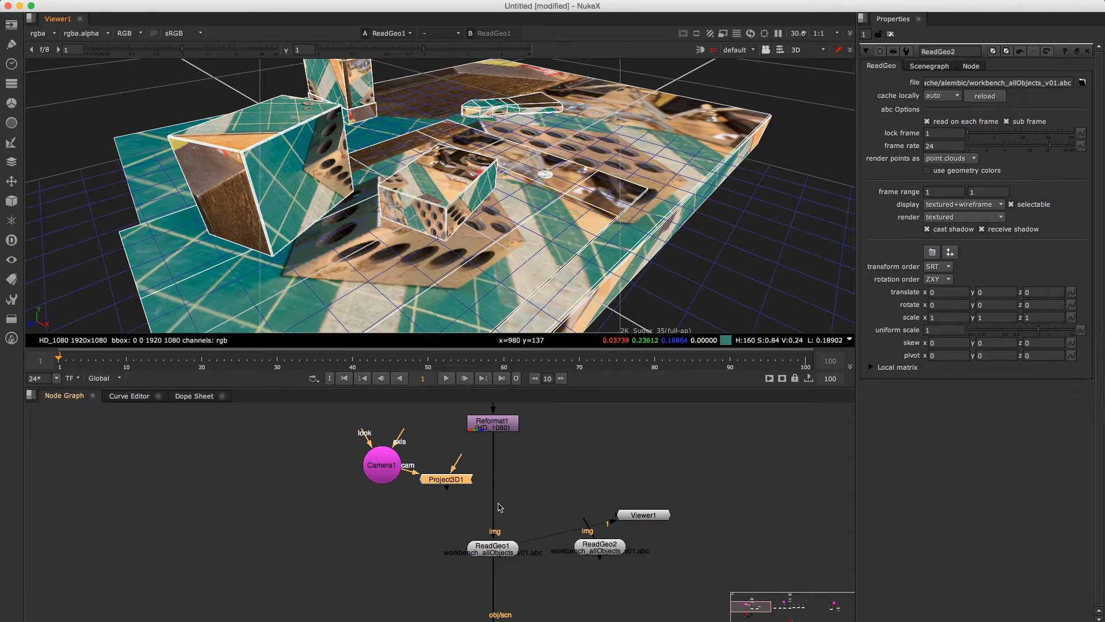
{"action": "left_click_drag", "start_coordinate": [516, 180], "coordinate": [499, 90]}
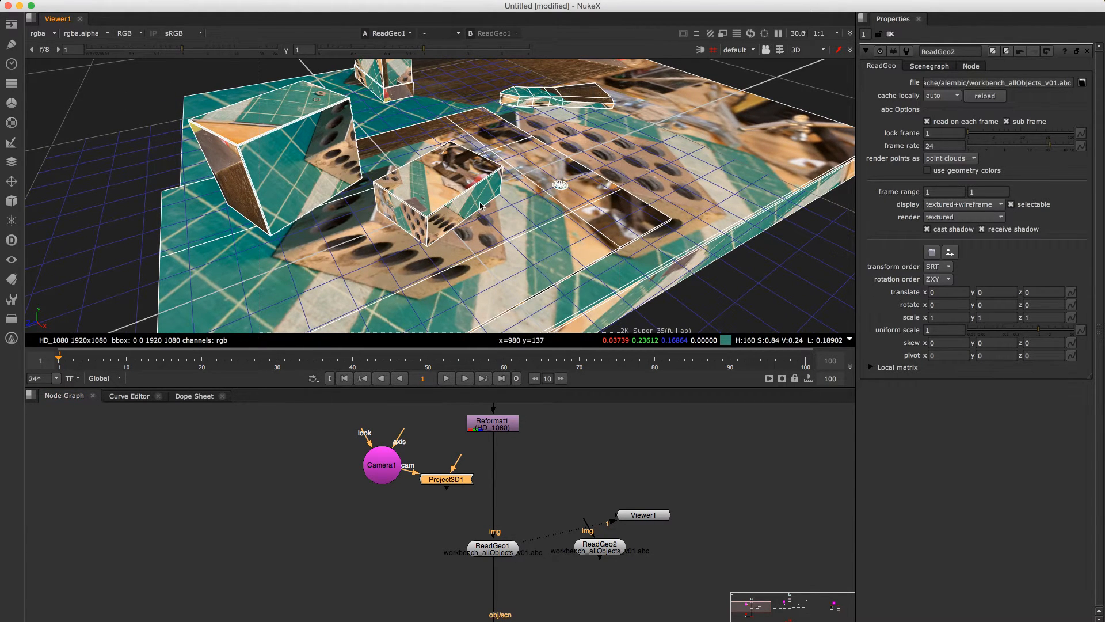
{"action": "left_click_drag", "start_coordinate": [481, 205], "coordinate": [494, 138]}
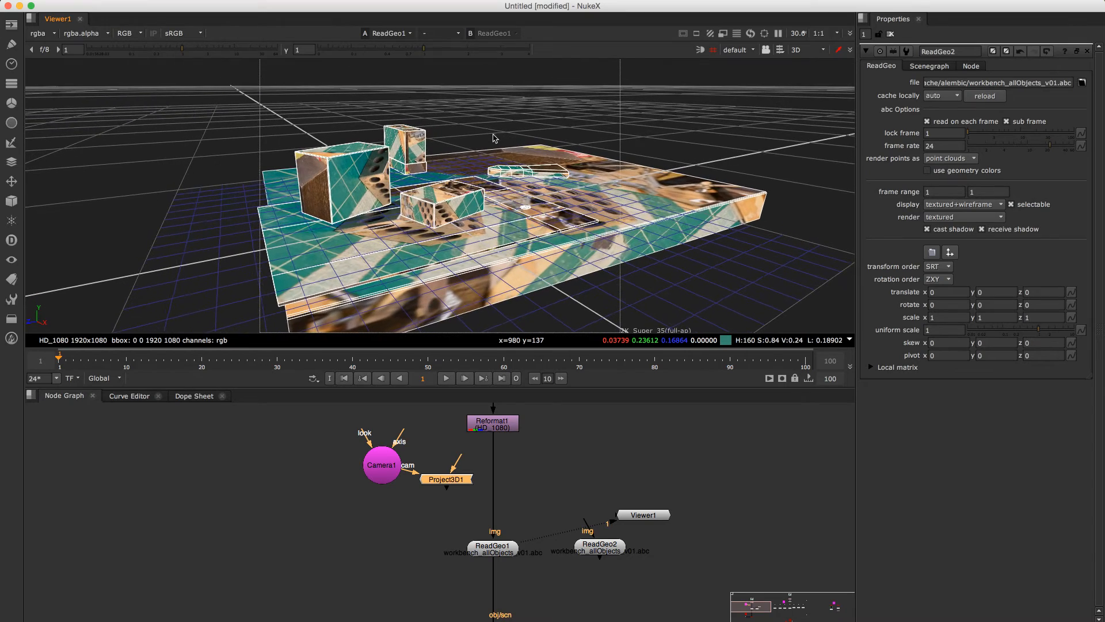
- Open Camera1's properties and examine where the projection camera sits relative to the workbench geometry
{"action": "double_click", "coordinate": [382, 465]}
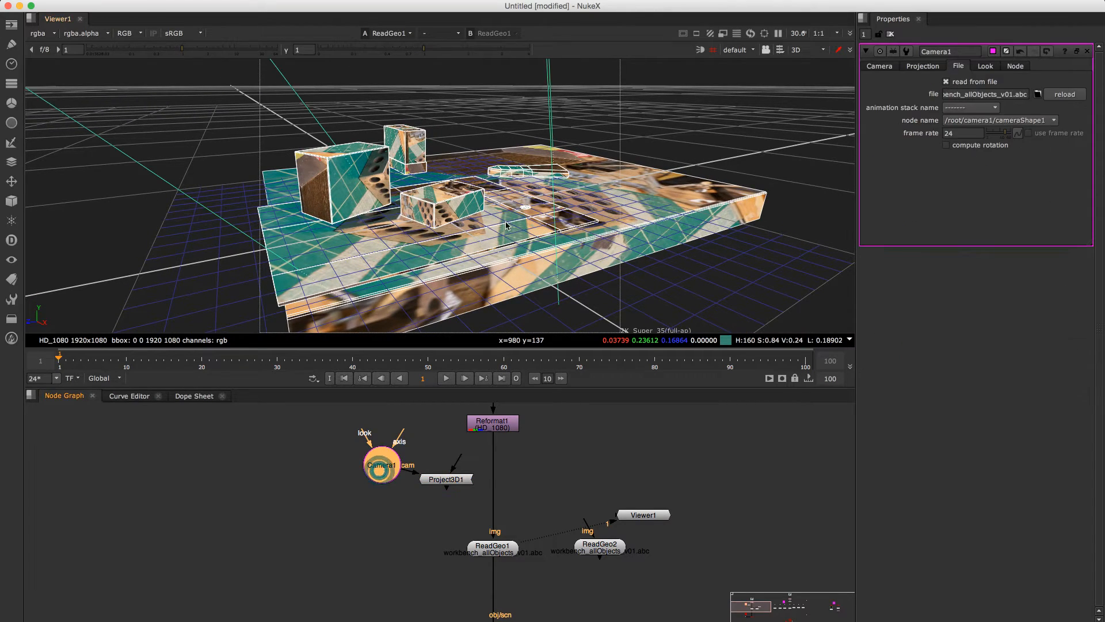
{"action": "scroll", "coordinate": [507, 223], "scroll_direction": "down", "scroll_amount": 5}
{"action": "left_click_drag", "start_coordinate": [500, 194], "coordinate": [448, 207]}
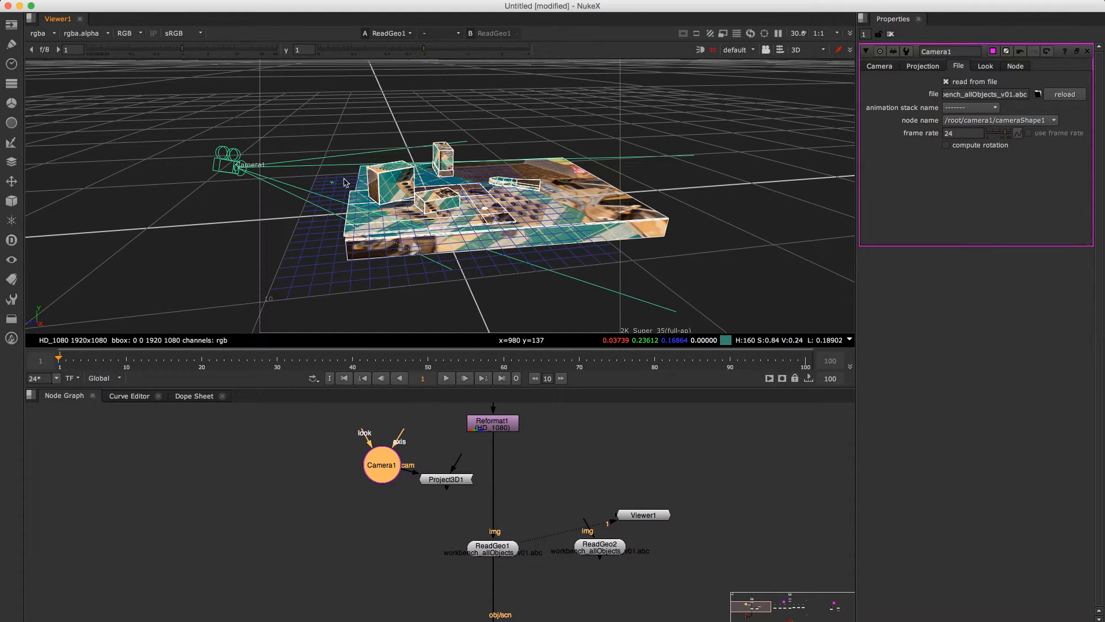
{"action": "left_click_drag", "start_coordinate": [348, 178], "coordinate": [354, 186]}
{"action": "left_click_drag", "start_coordinate": [286, 242], "coordinate": [319, 241]}
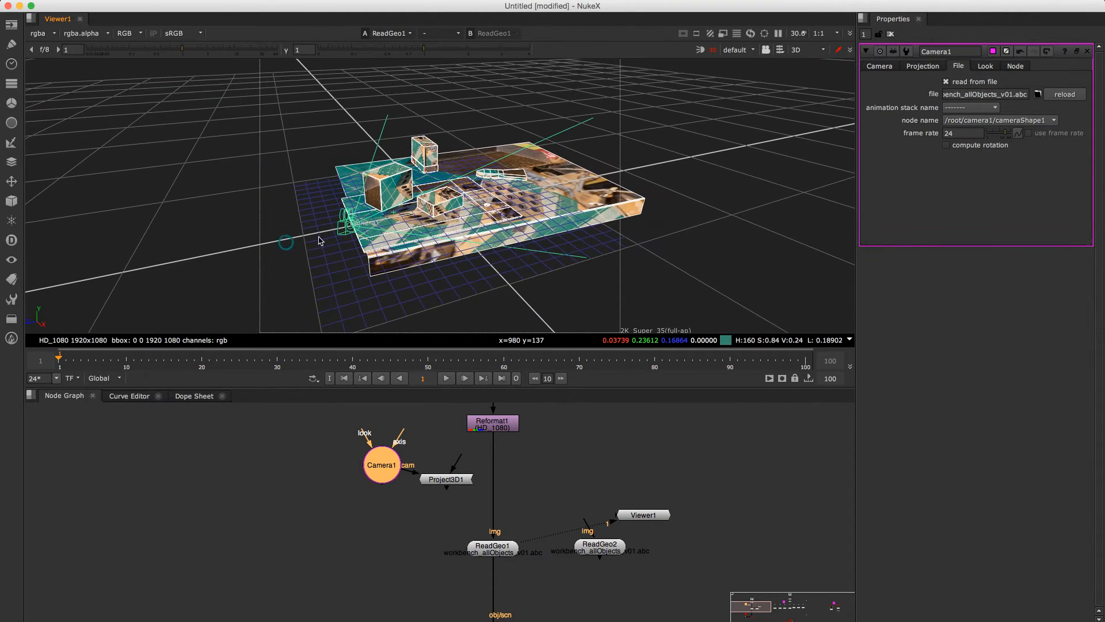
{"action": "scroll", "coordinate": [325, 245], "scroll_direction": "up", "scroll_amount": 5}
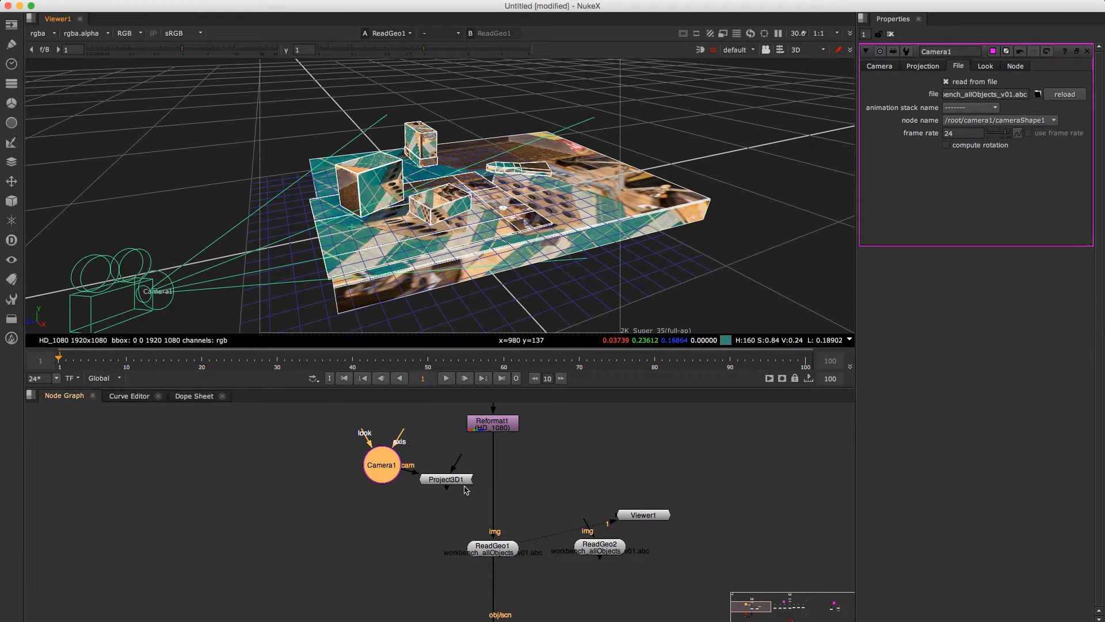
- Reconnect Project3D1 to Reformat1 and feed ReadGeo1's img input from Project3D1 instead of directly from Reformat1
{"action": "left_click", "coordinate": [458, 483]}
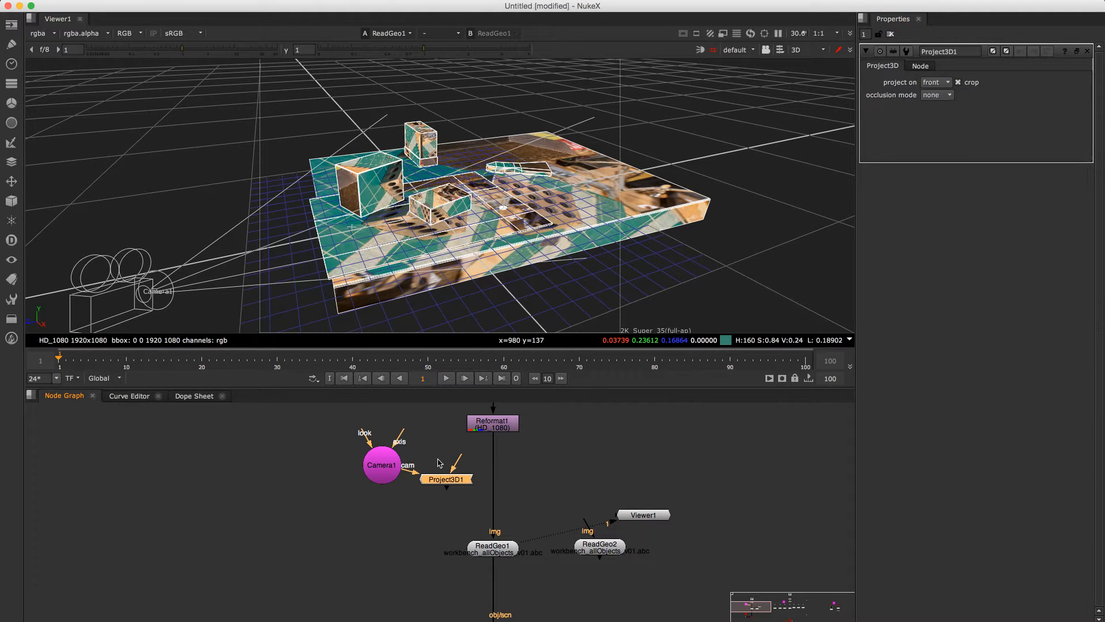
{"action": "left_click_drag", "start_coordinate": [494, 519], "coordinate": [491, 514]}
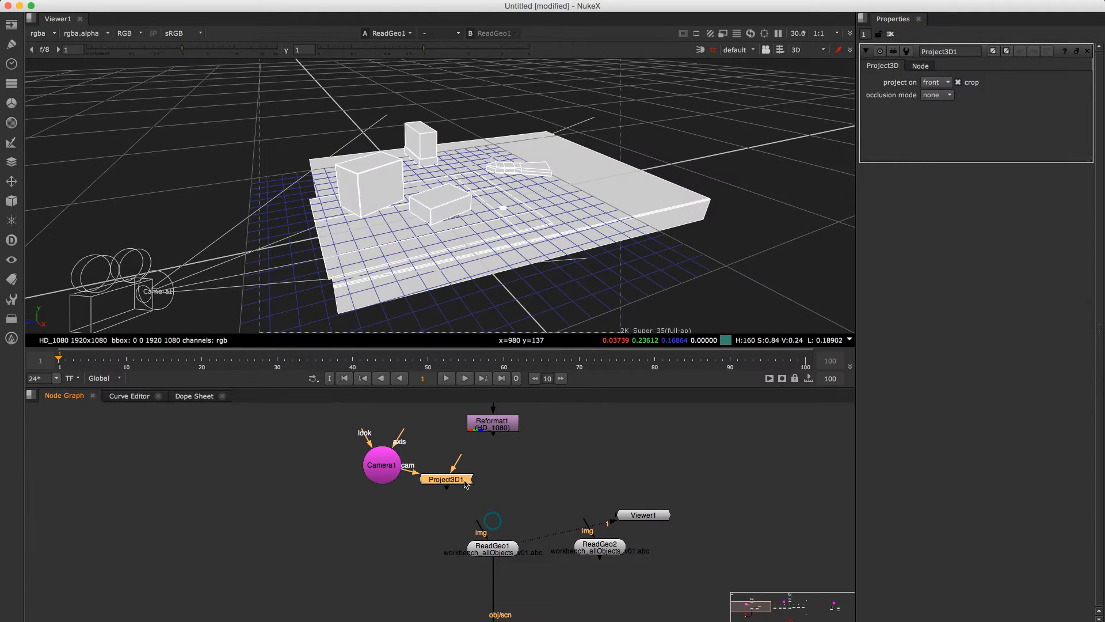
{"action": "left_click_drag", "start_coordinate": [462, 457], "coordinate": [492, 433]}
{"action": "left_click_drag", "start_coordinate": [459, 485], "coordinate": [501, 471]}
{"action": "left_click_drag", "start_coordinate": [483, 526], "coordinate": [499, 466]}
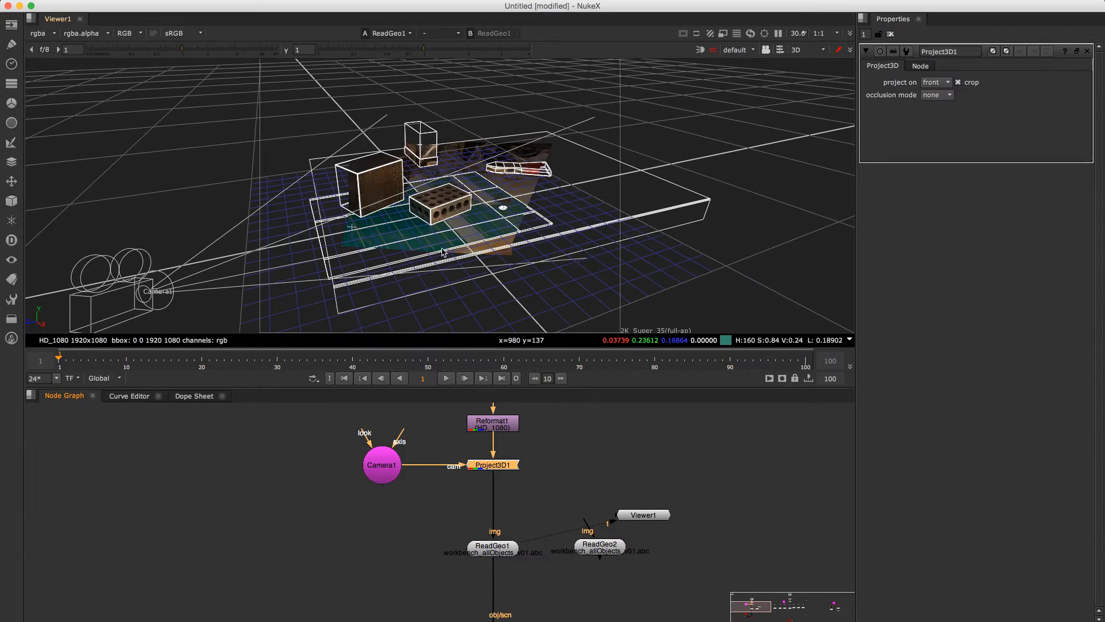
{"action": "scroll", "coordinate": [446, 253], "scroll_direction": "up", "scroll_amount": 8}
{"action": "left_click_drag", "start_coordinate": [458, 258], "coordinate": [478, 241]}
{"action": "left_click_drag", "start_coordinate": [594, 240], "coordinate": [360, 207]}
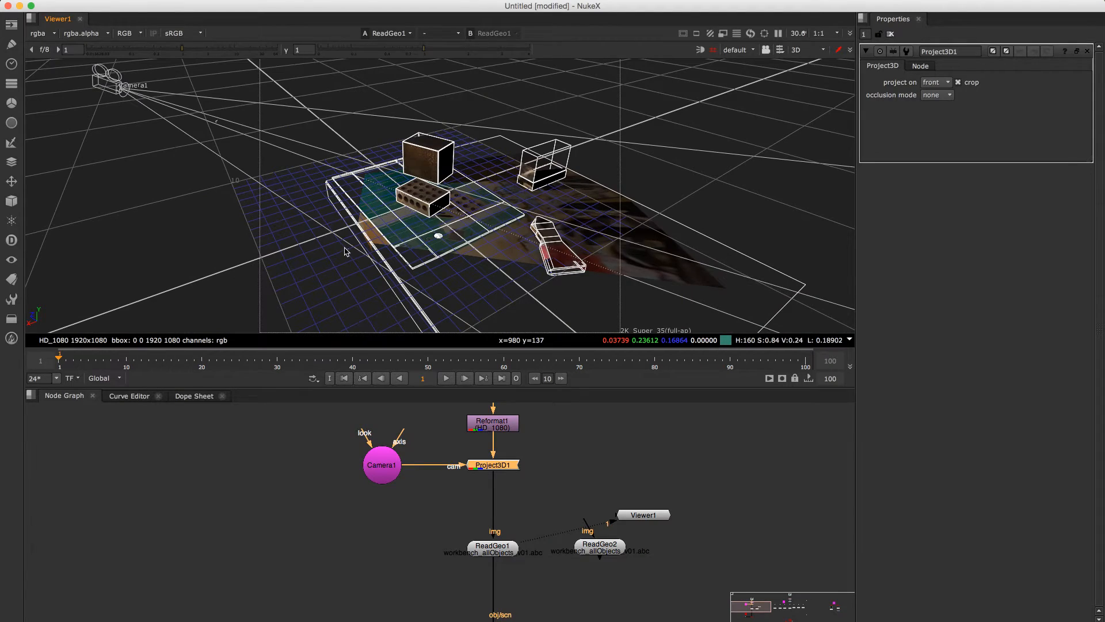
{"action": "left_click_drag", "start_coordinate": [344, 247], "coordinate": [487, 206]}
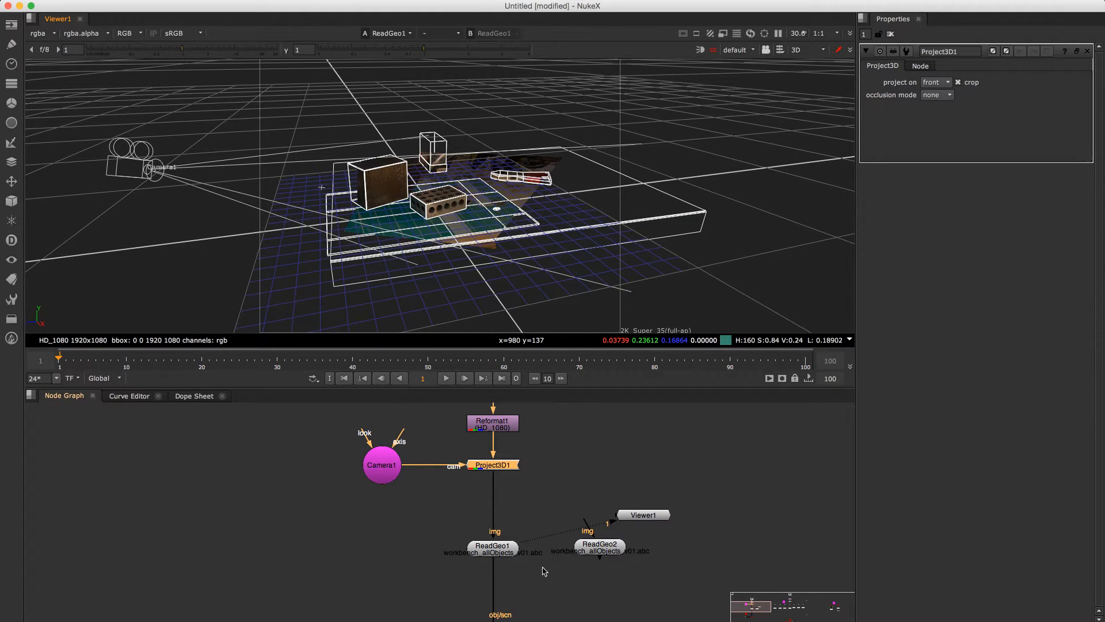
- Move Camera2, its dot and the ScanlineRender node up beneath Camera1 and ReadGeo1, tightening the spacing of the node chain
{"action": "scroll", "coordinate": [545, 571], "scroll_direction": "down", "scroll_amount": 5}
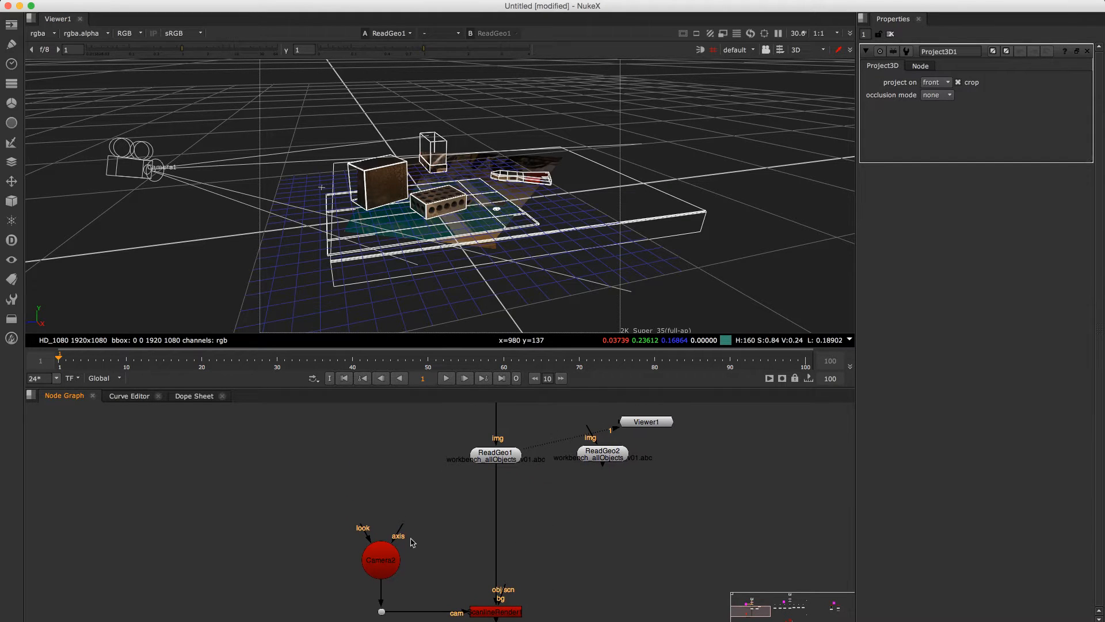
{"action": "left_click_drag", "start_coordinate": [317, 512], "coordinate": [536, 621]}
{"action": "left_click_drag", "start_coordinate": [507, 612], "coordinate": [506, 507]}
{"action": "left_click_drag", "start_coordinate": [530, 465], "coordinate": [353, 588]}
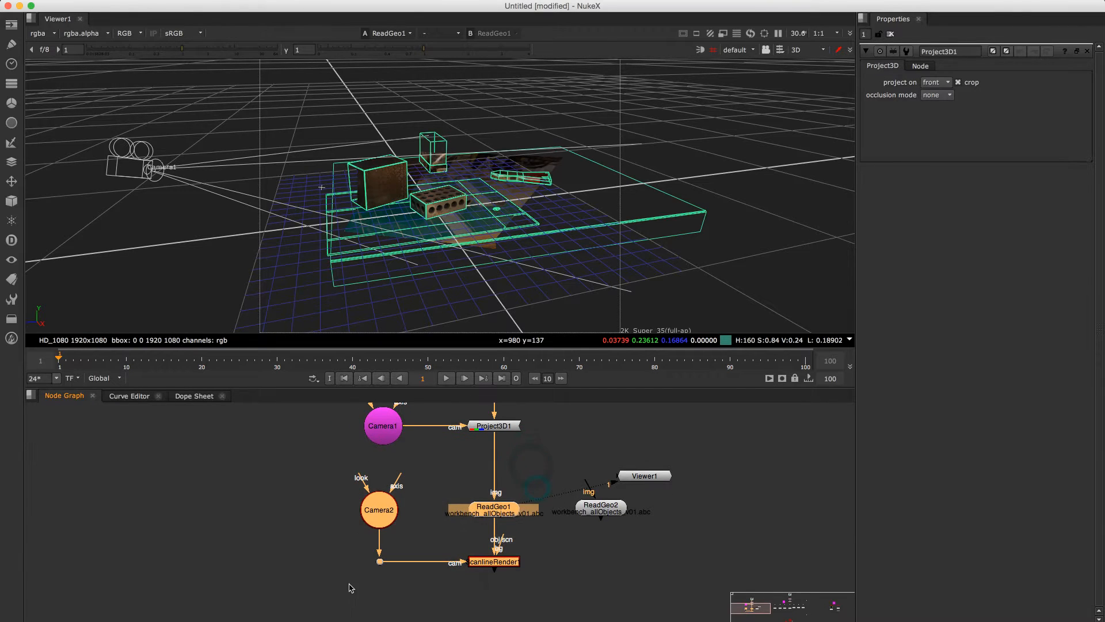
{"action": "left_click", "coordinate": [487, 507]}
{"action": "left_click_drag", "start_coordinate": [488, 502], "coordinate": [488, 500]}
{"action": "left_click_drag", "start_coordinate": [535, 435], "coordinate": [531, 469]}
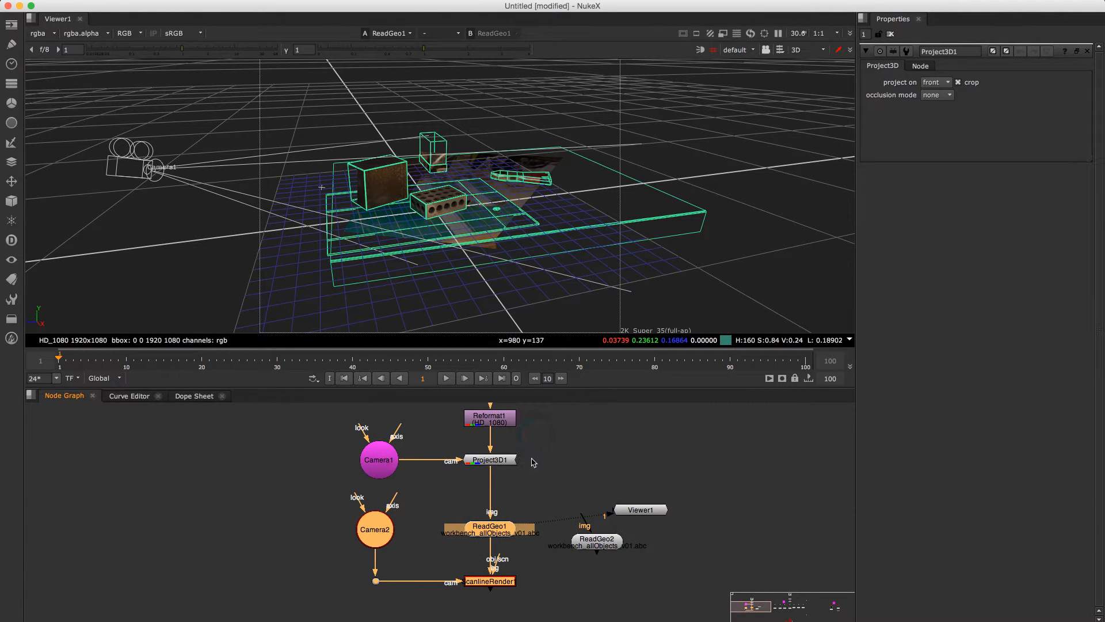
{"action": "left_click", "coordinate": [501, 459]}
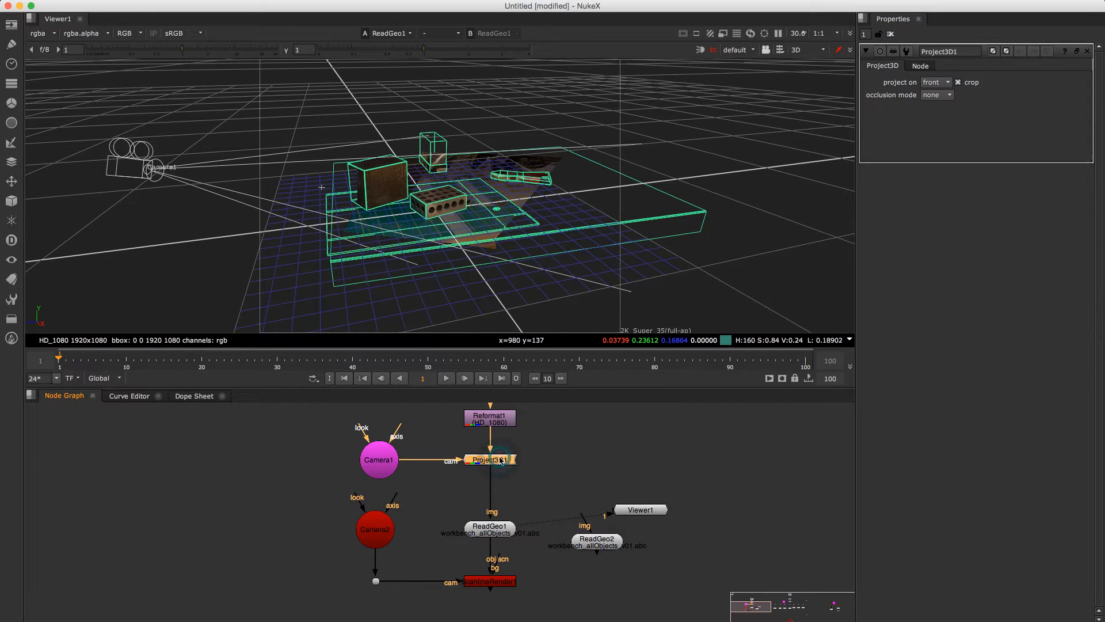
{"action": "left_click_drag", "start_coordinate": [549, 443], "coordinate": [548, 476]}
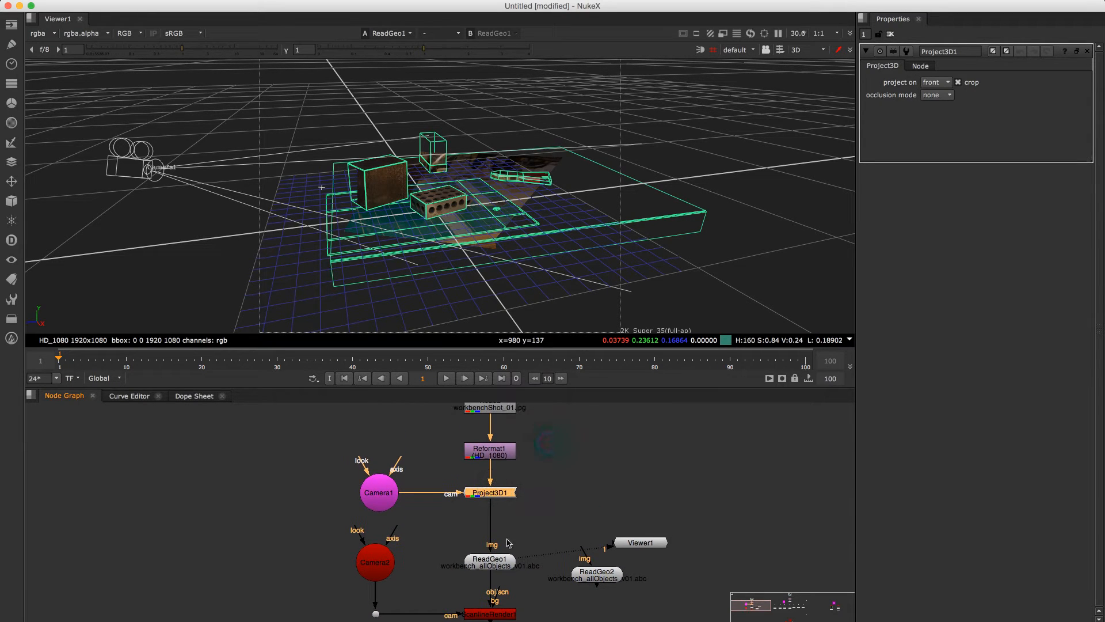
{"action": "left_click_drag", "start_coordinate": [508, 543], "coordinate": [514, 493]}
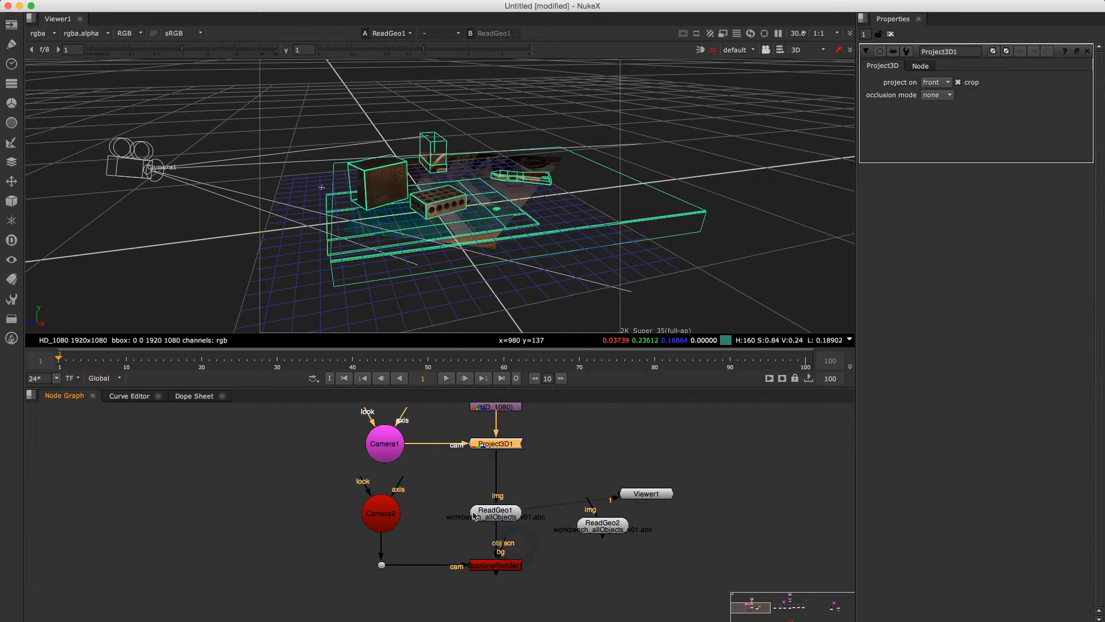
{"action": "left_click_drag", "start_coordinate": [376, 251], "coordinate": [421, 256]}
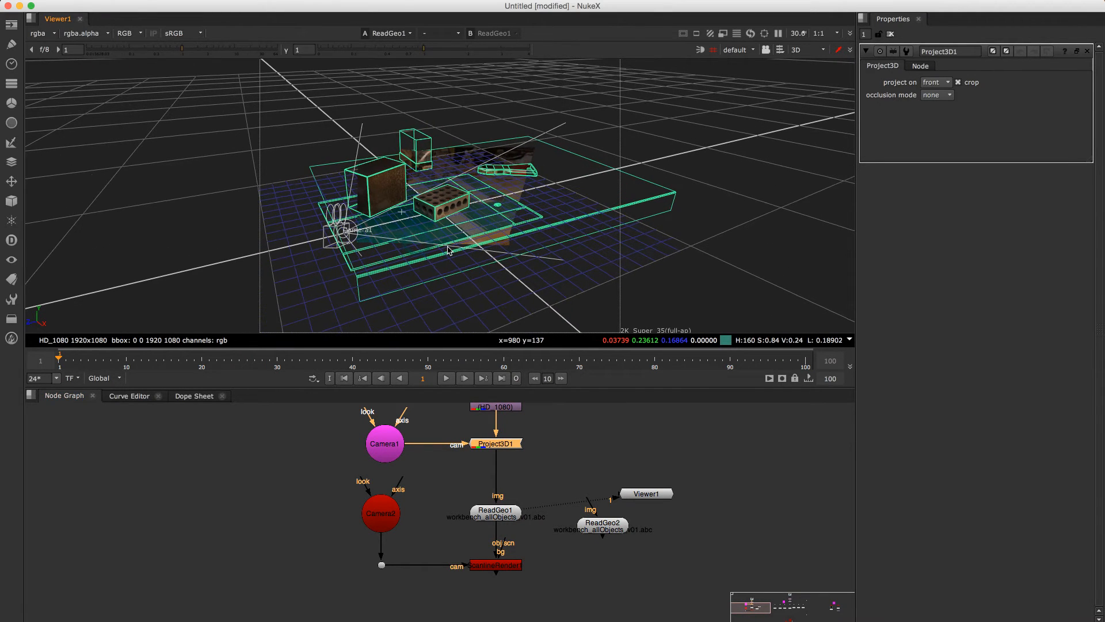
- Show the ScanlineRender node's output in the viewer
{"action": "left_click", "coordinate": [501, 567]}
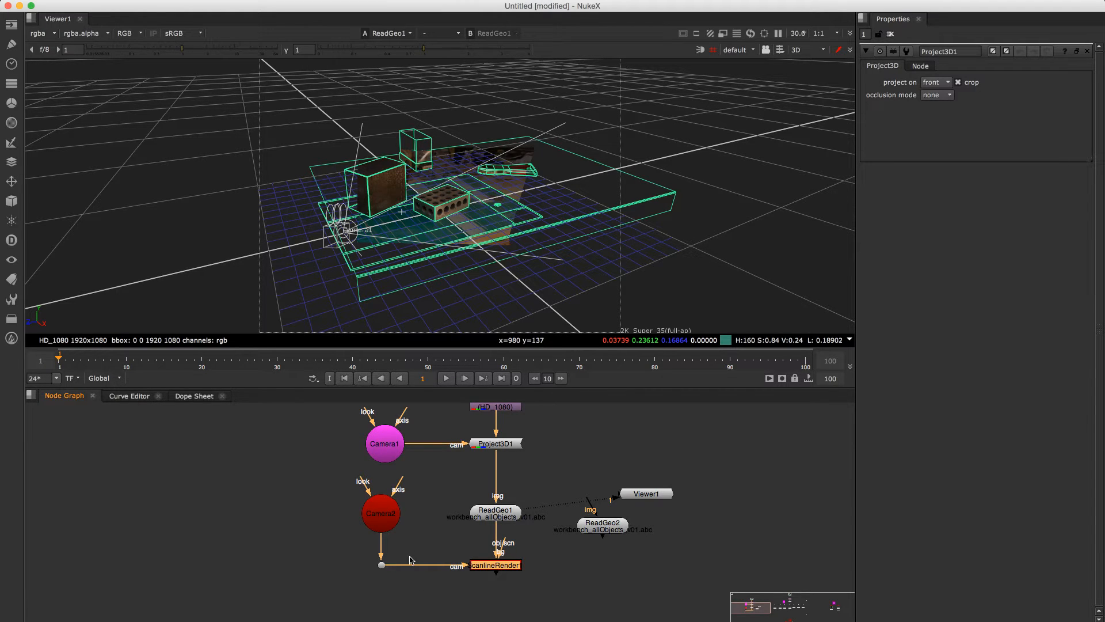
{"action": "left_click", "coordinate": [496, 569]}
{"action": "key", "text": "1"}
- Copy Camera1's alembic file path into Camera2's file setting and accept reading the camera from that file
{"action": "double_click", "coordinate": [385, 443]}
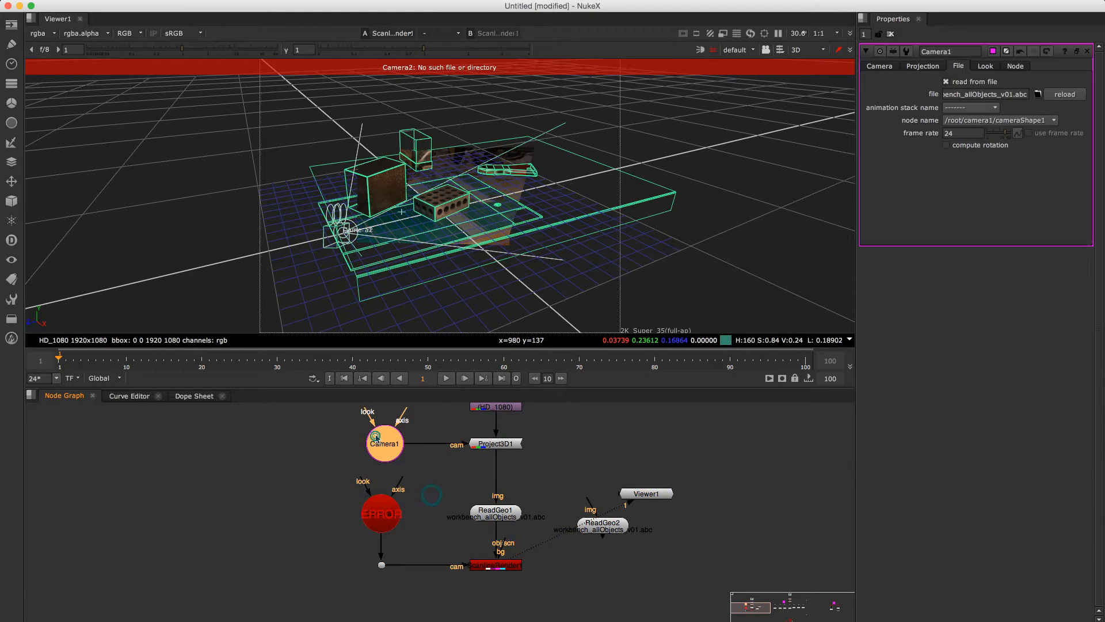
{"action": "left_click", "coordinate": [984, 95]}
{"action": "key", "text": "super+c"}
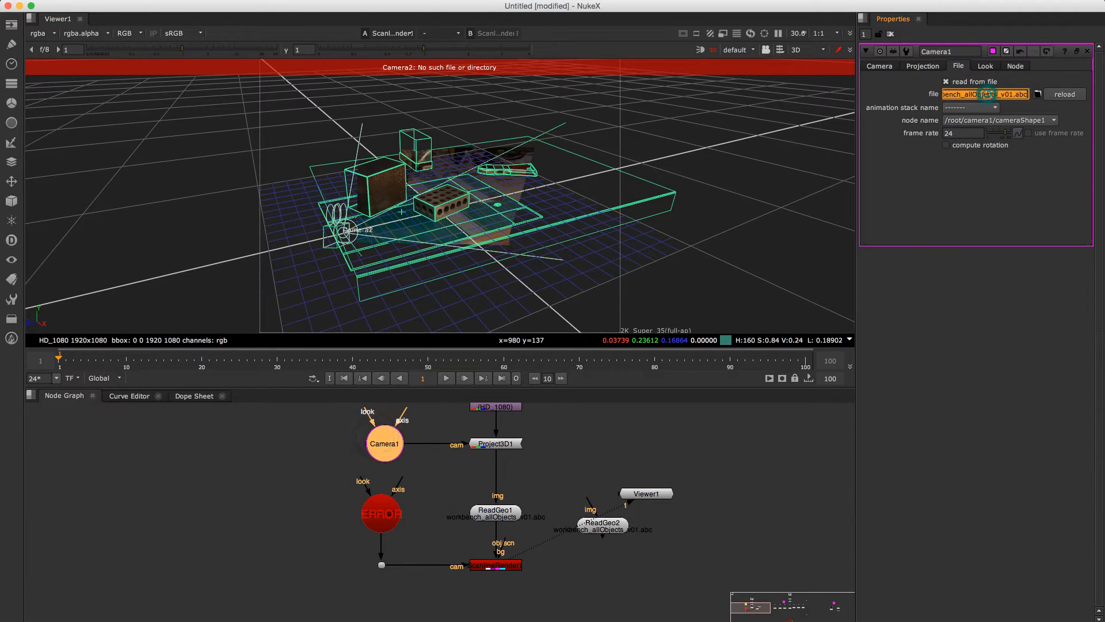
{"action": "double_click", "coordinate": [381, 513]}
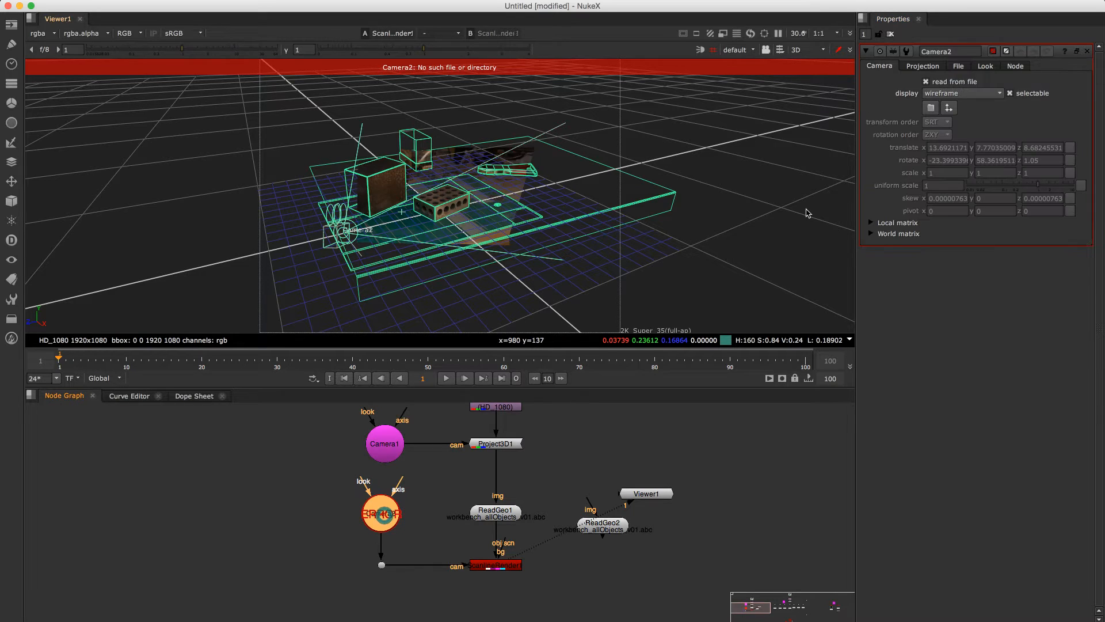
{"action": "left_click", "coordinate": [959, 65]}
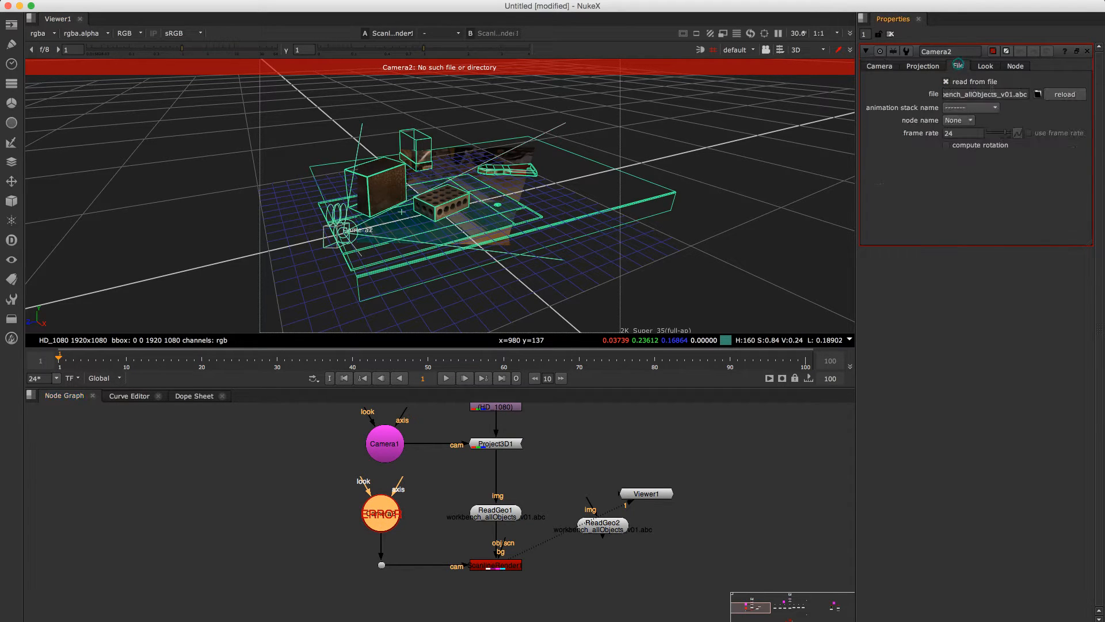
{"action": "double_click", "coordinate": [989, 95]}
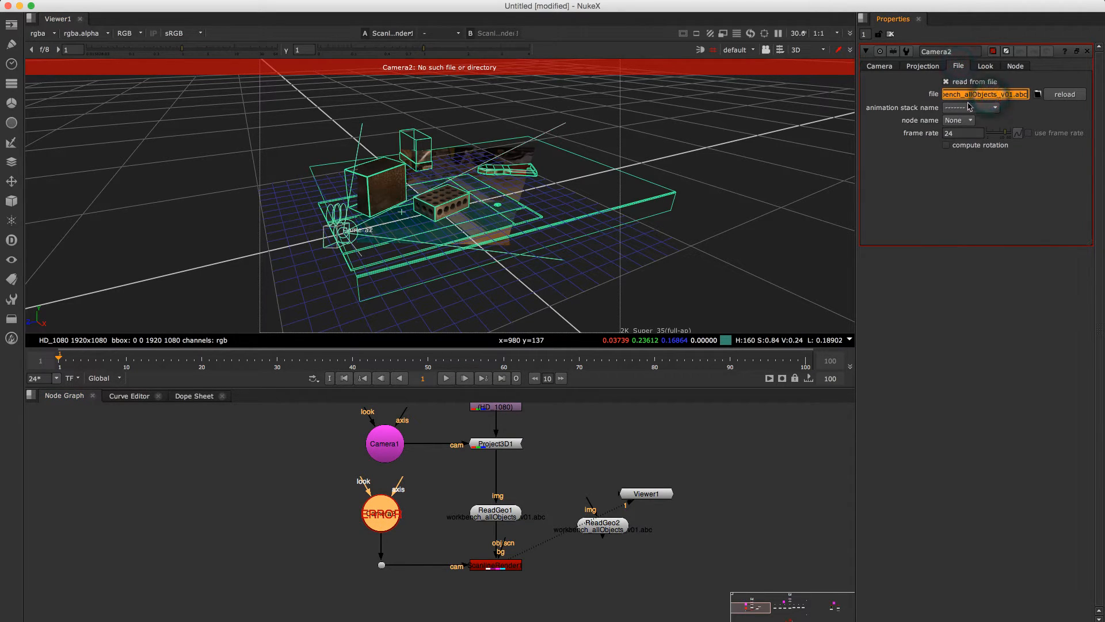
{"action": "key", "text": "super+v"}
{"action": "key", "text": "Return"}
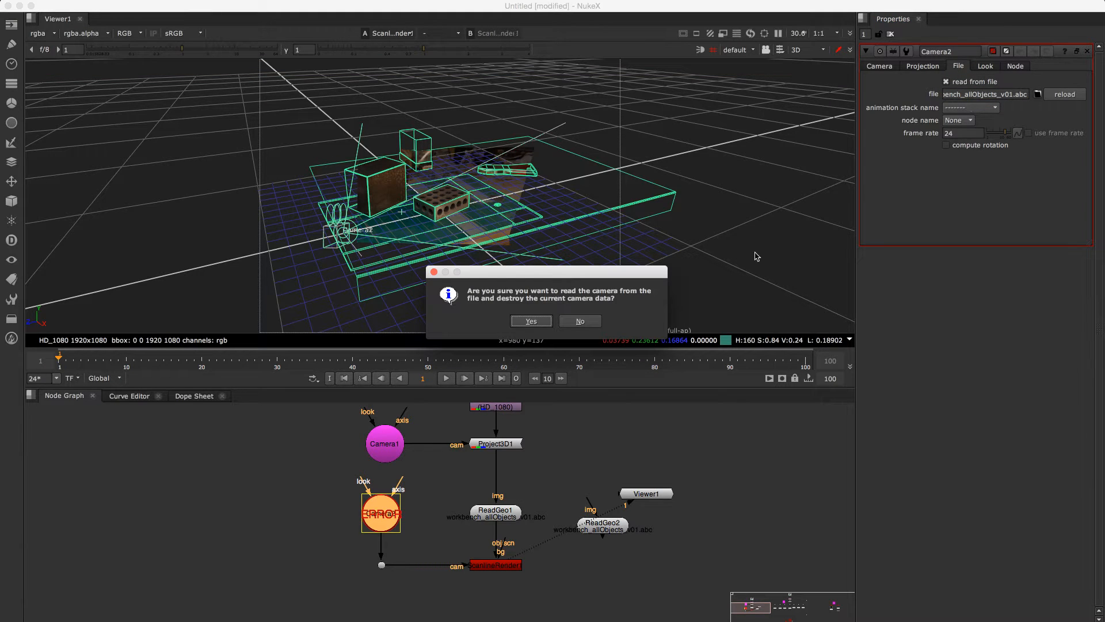
{"action": "left_click", "coordinate": [549, 321]}
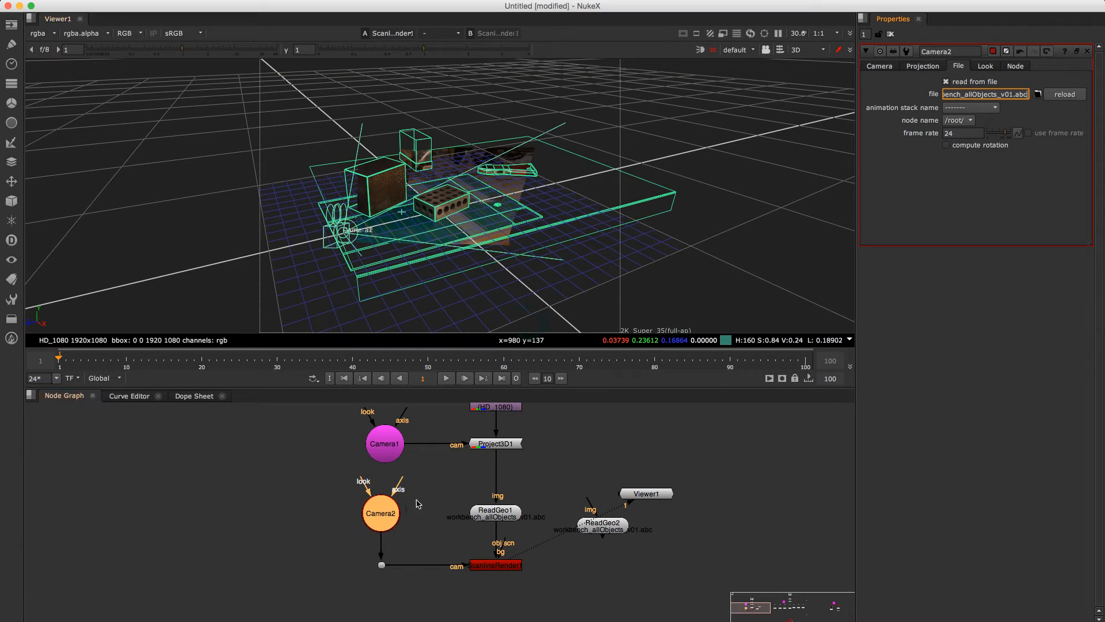
- Switch the viewer to the 2D ScanlineRender output and check it against the Read2 source photo node
{"action": "left_click", "coordinate": [492, 563]}
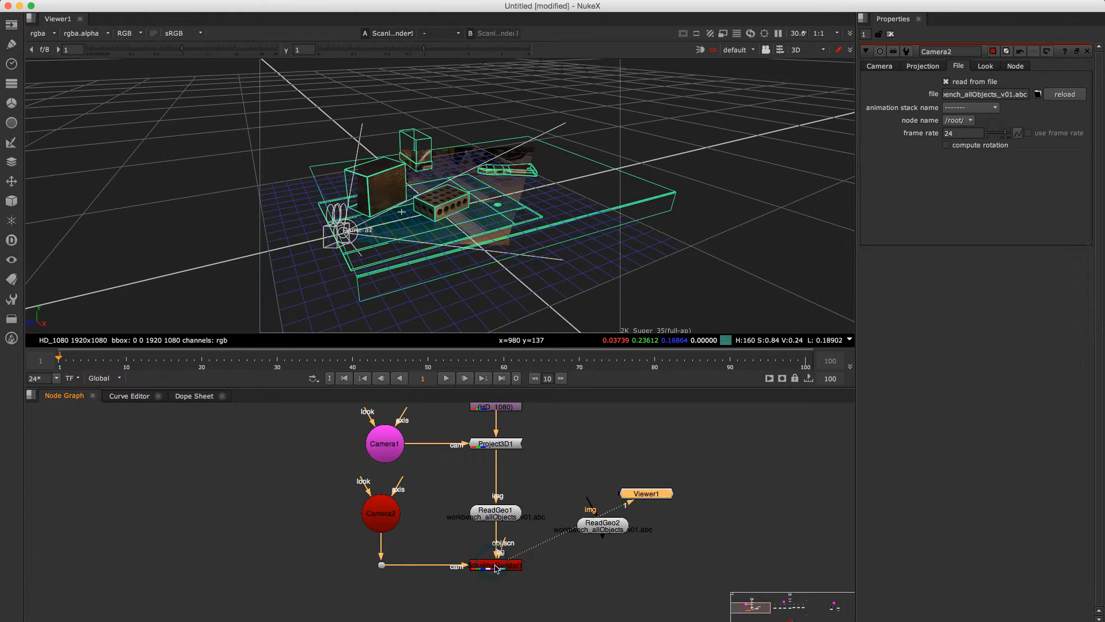
{"action": "key", "text": "Tab"}
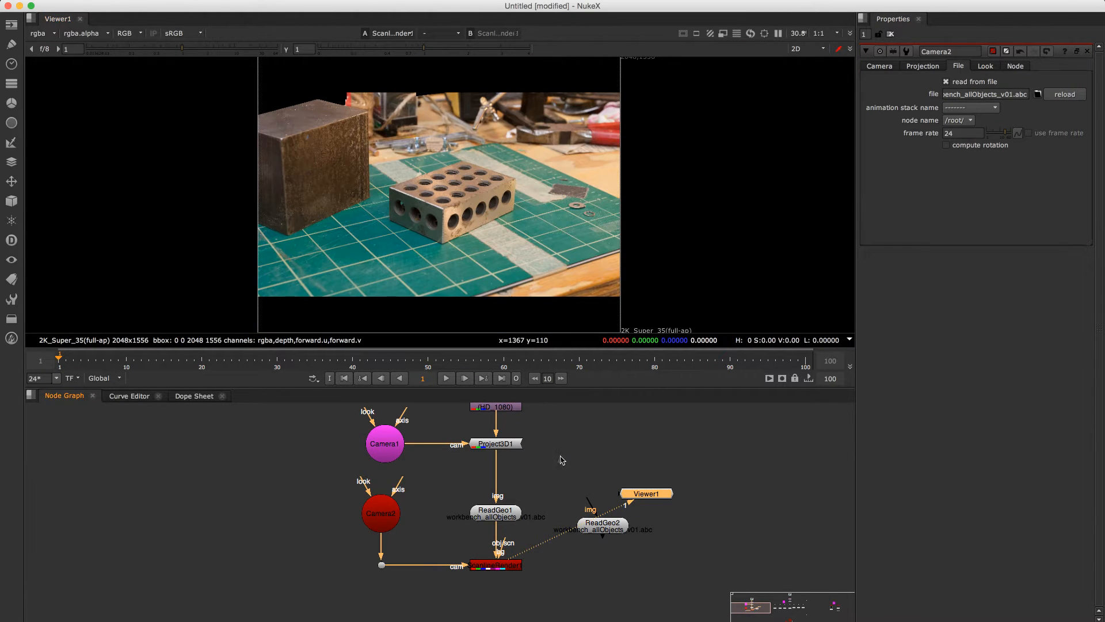
{"action": "left_click_drag", "start_coordinate": [561, 461], "coordinate": [563, 548]}
{"action": "left_click", "coordinate": [507, 426]}
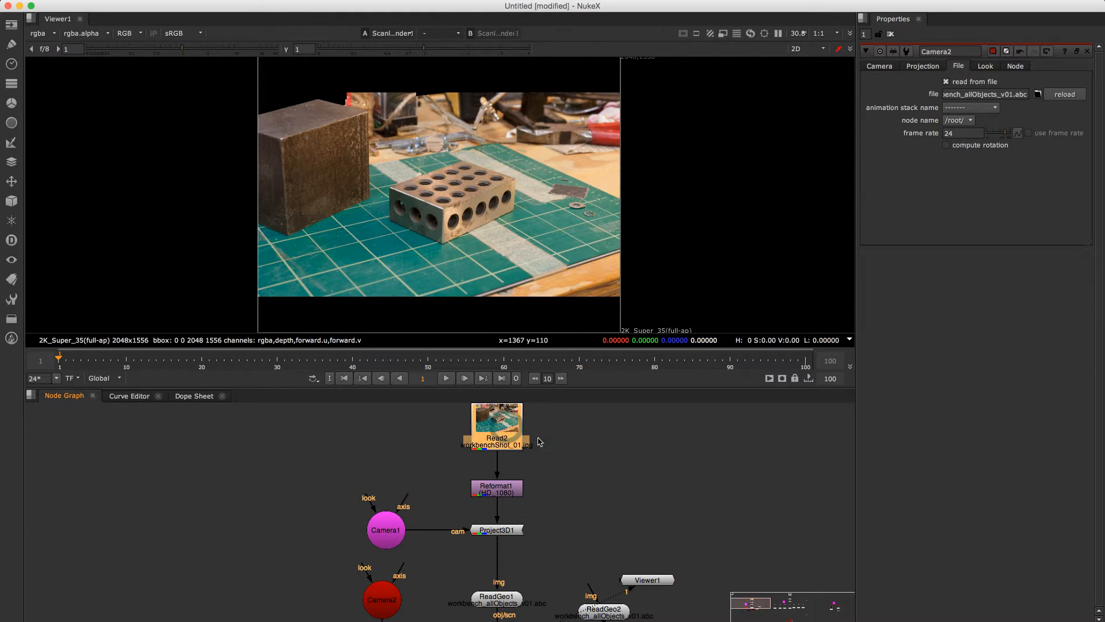
{"action": "scroll", "coordinate": [541, 429], "scroll_direction": "down", "scroll_amount": 3}
- Open ScanlineRender1's properties and examine its projection mode options and shader settings
{"action": "double_click", "coordinate": [505, 564]}
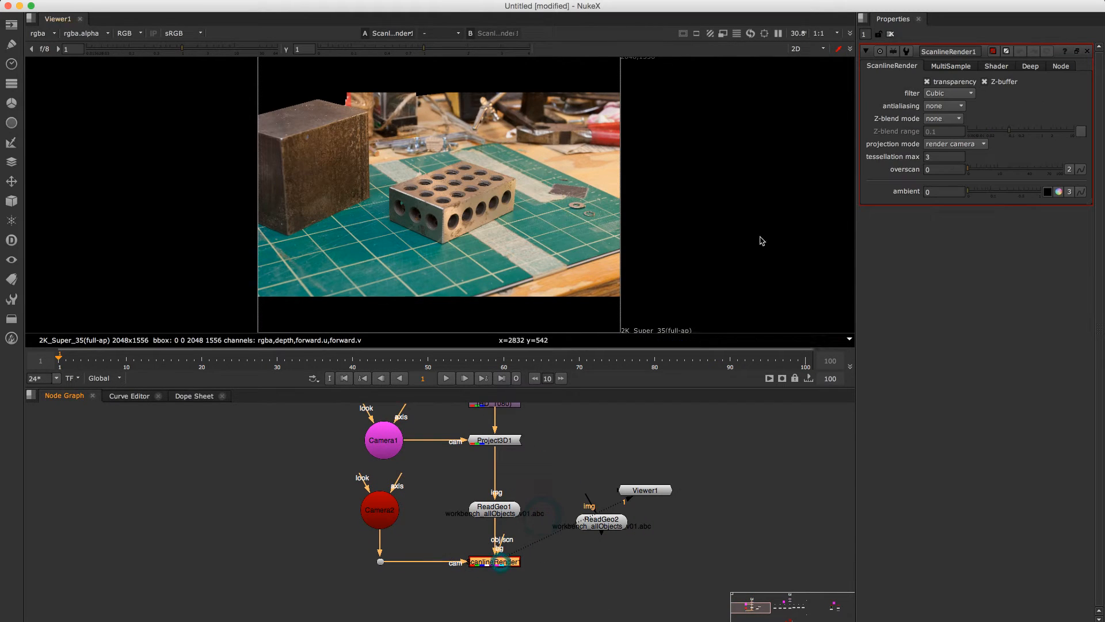
{"action": "left_click", "coordinate": [948, 145]}
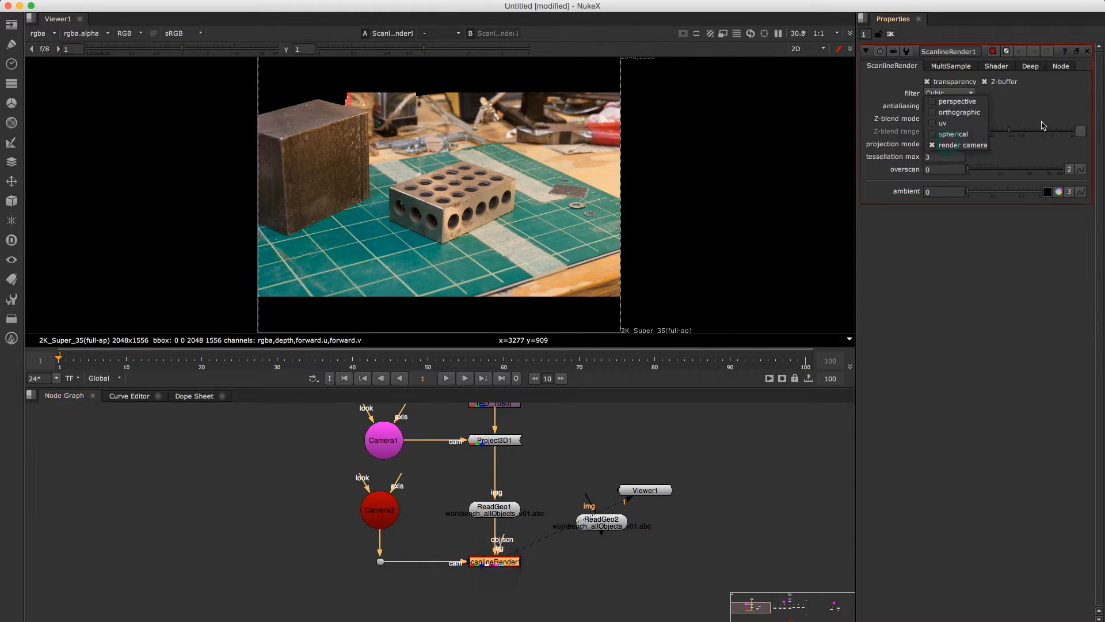
{"action": "key", "text": "Escape"}
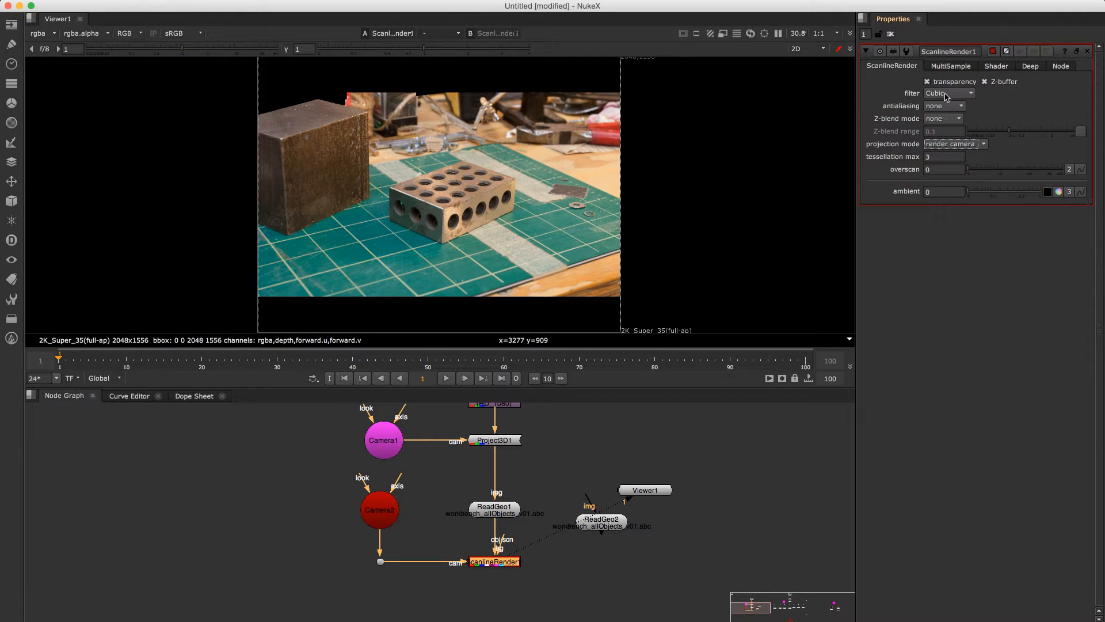
{"action": "left_click", "coordinate": [1001, 67]}
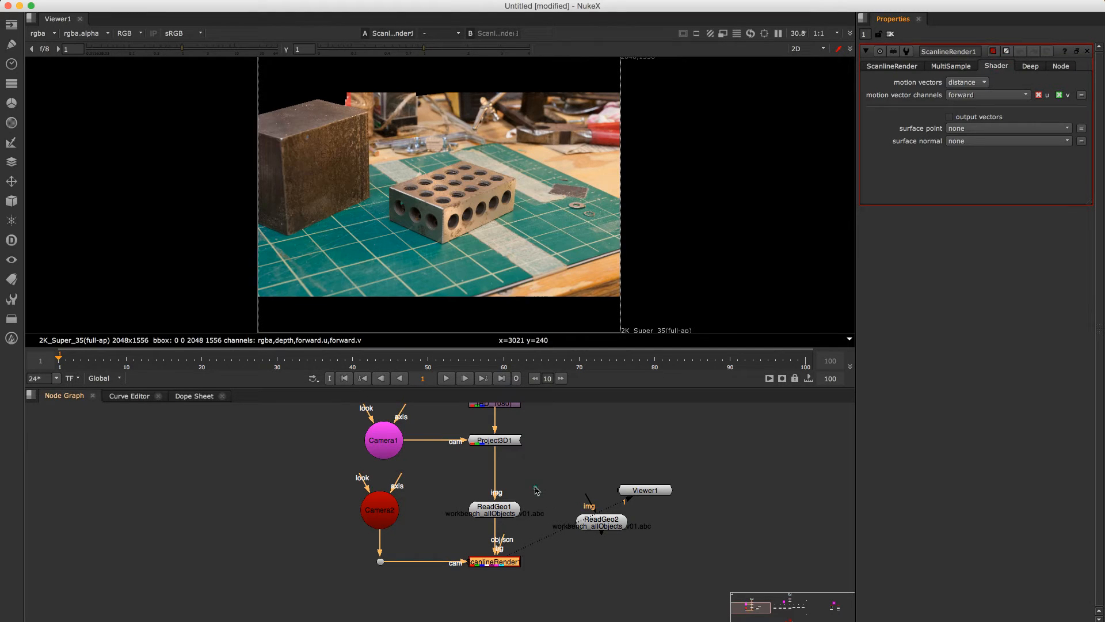
- Move ReadGeo1 up, closer beneath Project3D1
{"action": "left_click_drag", "start_coordinate": [518, 502], "coordinate": [521, 476]}
{"action": "left_click", "coordinate": [521, 476]}
{"action": "key", "text": "Tab"}
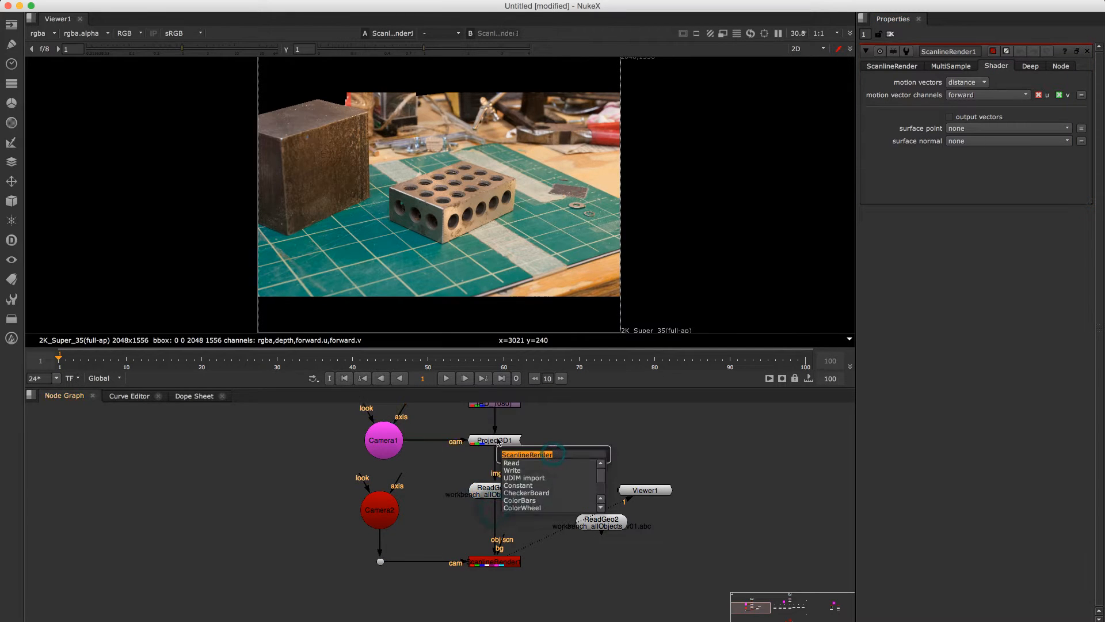
{"action": "key", "text": "Escape"}
- Insert a Wireframe shader node between Project3D1 and ReadGeo1 and offset it to the side of the chain
{"action": "left_click", "coordinate": [12, 201]}
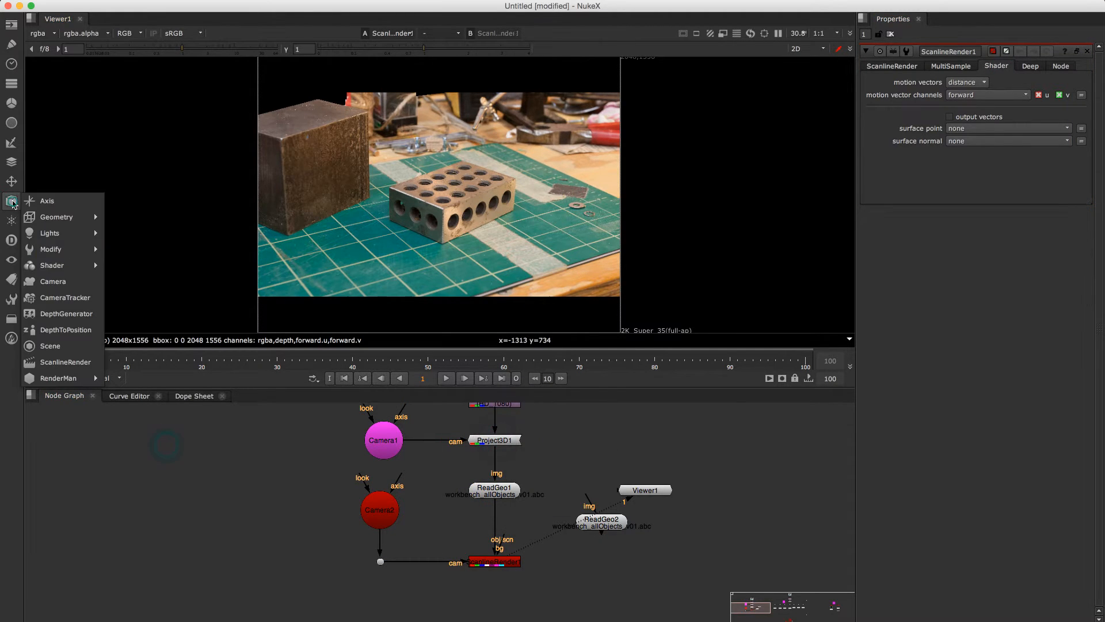
{"action": "mouse_move", "coordinate": [59, 233]}
{"action": "mouse_move", "coordinate": [59, 268]}
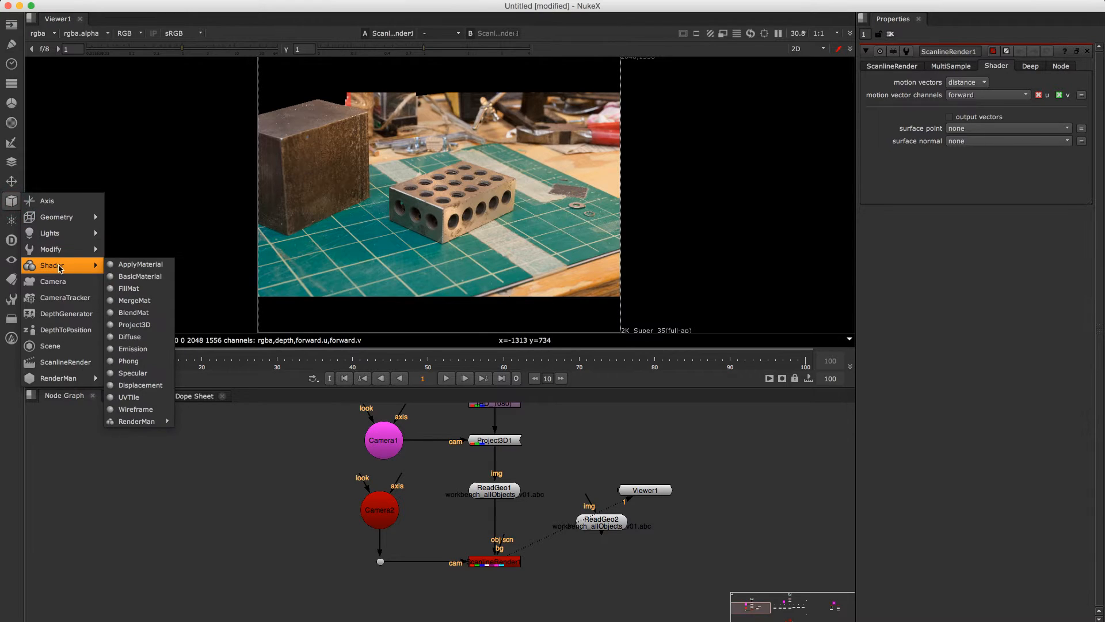
{"action": "left_click", "coordinate": [137, 409]}
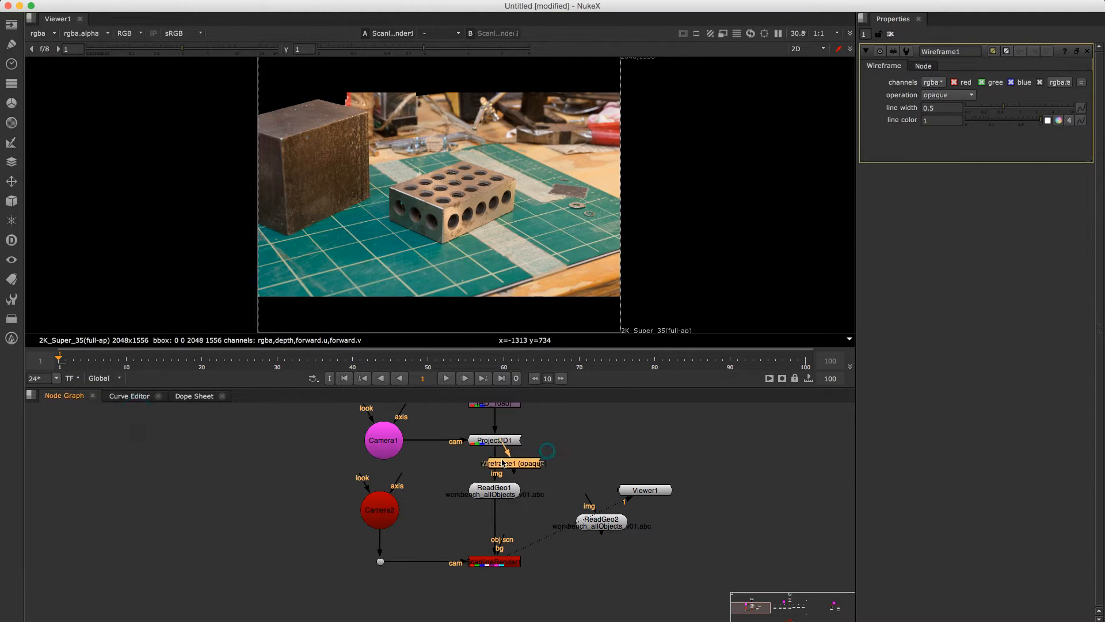
{"action": "left_click", "coordinate": [494, 462]}
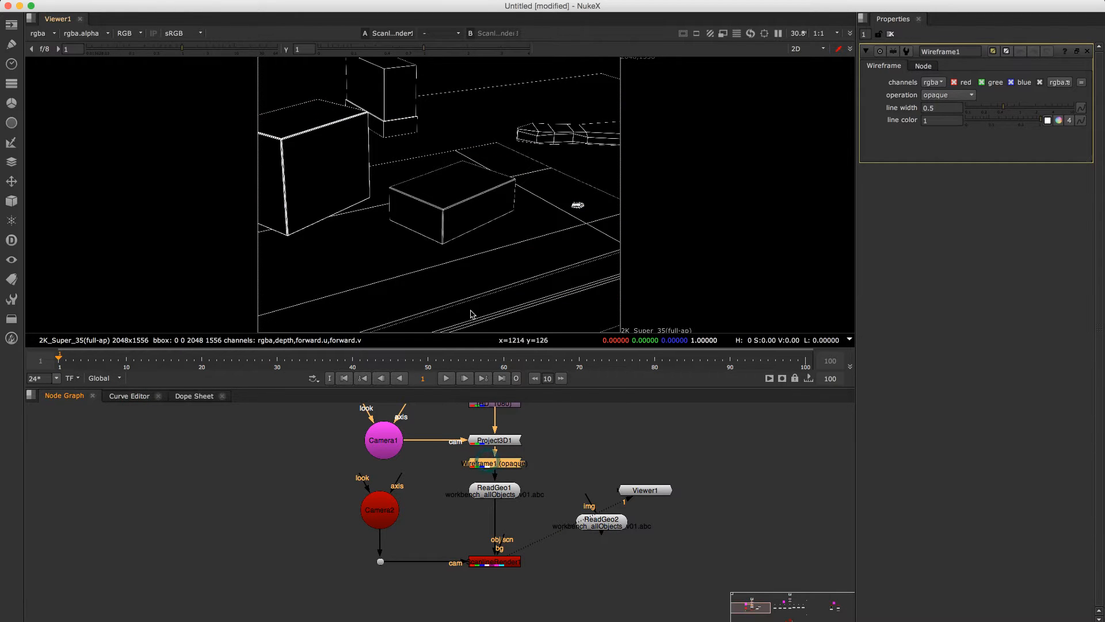
{"action": "left_click_drag", "start_coordinate": [492, 469], "coordinate": [543, 468]}
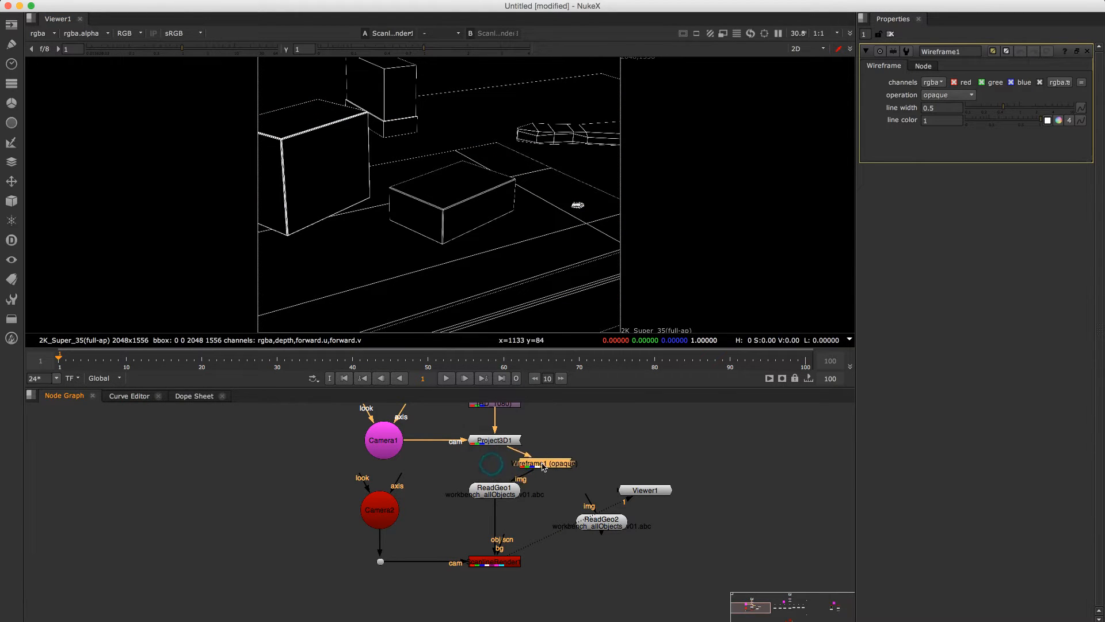
- Try the Wireframe node's see through operation, and set the operation to over
{"action": "left_click", "coordinate": [940, 96]}
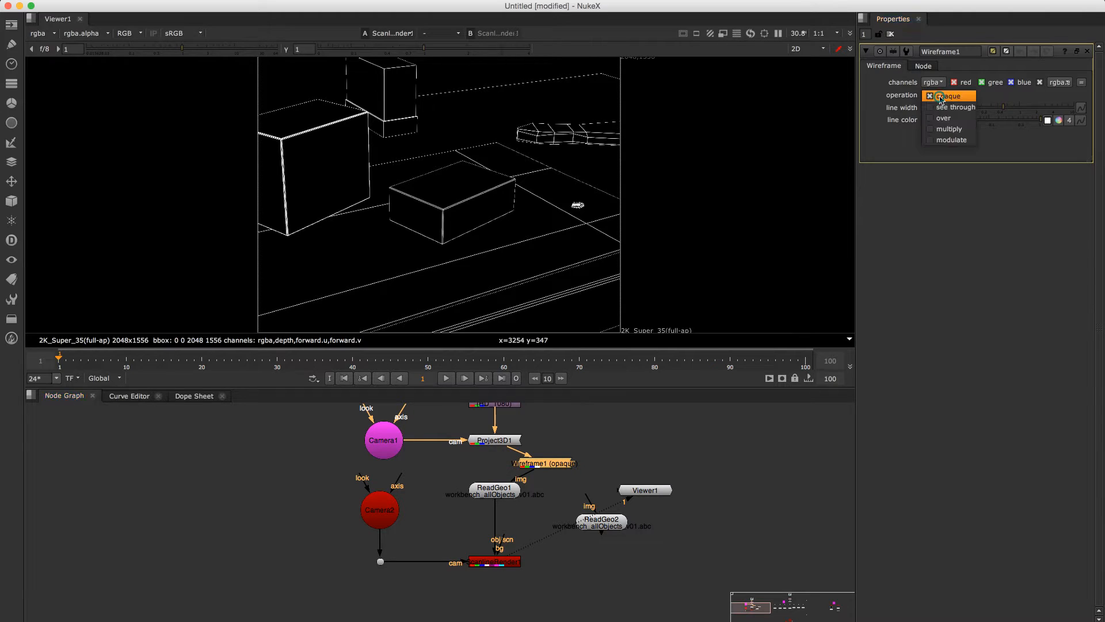
{"action": "left_click", "coordinate": [940, 107]}
{"action": "left_click", "coordinate": [939, 96]}
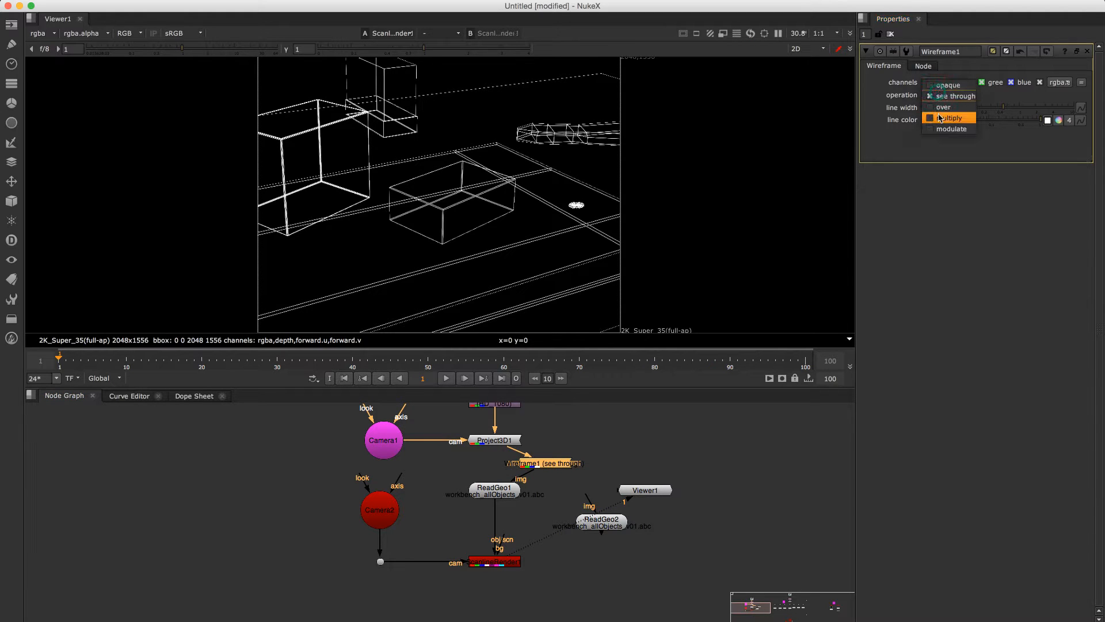
{"action": "left_click", "coordinate": [941, 106]}
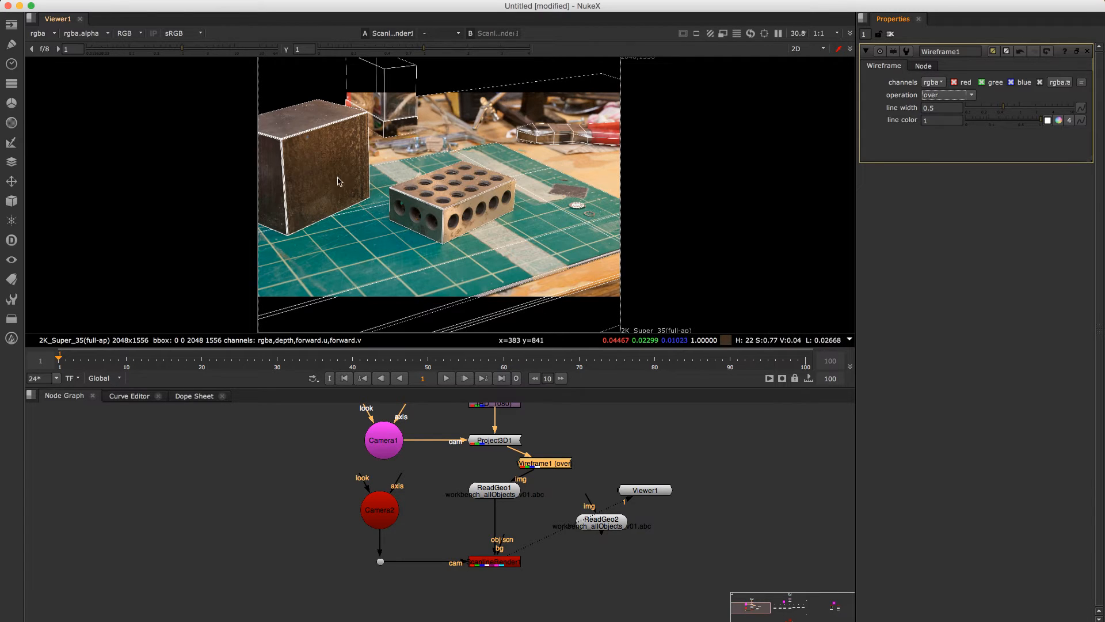
- Inspect the wireframe's alignment with the metal blocks and pliers in the render, and delete the Wireframe node
{"action": "left_click_drag", "start_coordinate": [494, 227], "coordinate": [522, 240]}
{"action": "scroll", "coordinate": [429, 241], "scroll_direction": "up", "scroll_amount": 4}
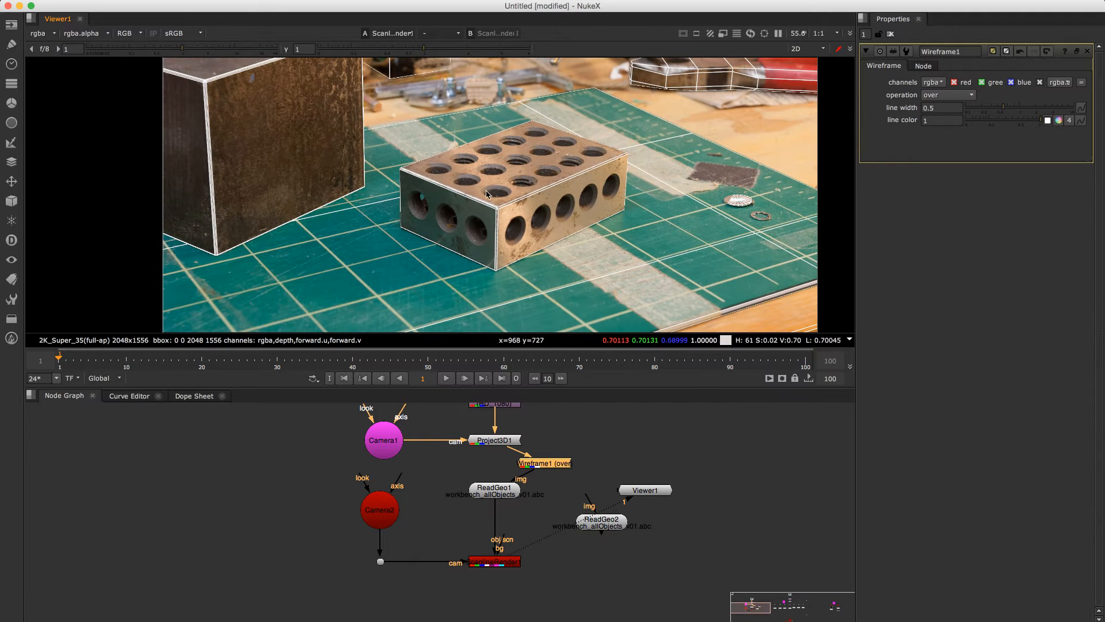
{"action": "left_click_drag", "start_coordinate": [490, 142], "coordinate": [469, 229]}
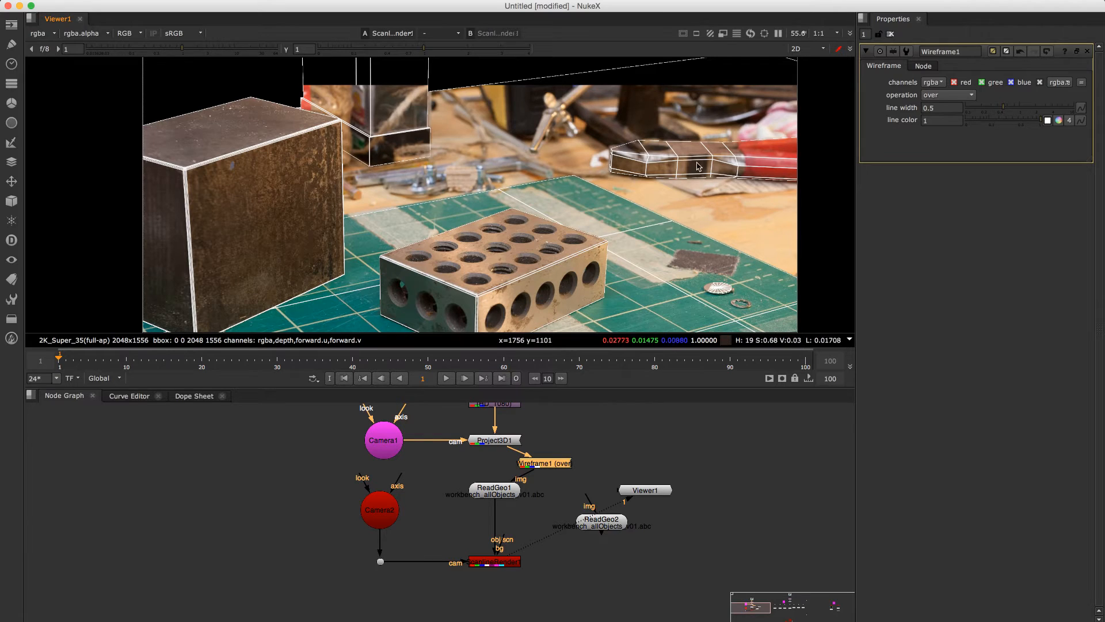
{"action": "left_click_drag", "start_coordinate": [588, 270], "coordinate": [594, 196]}
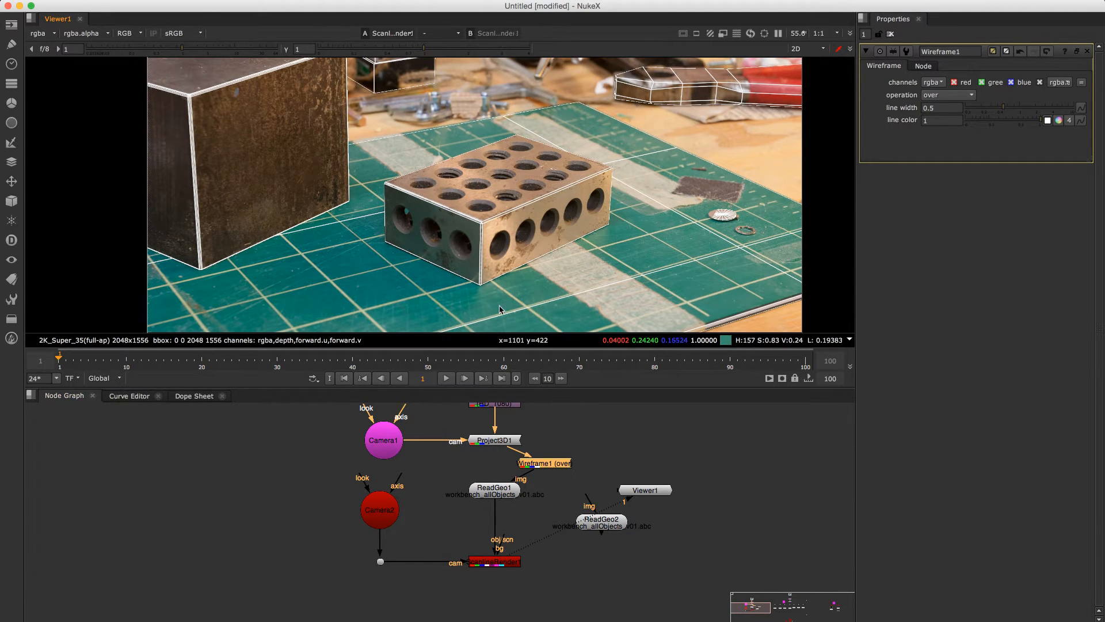
{"action": "key", "text": "Delete"}
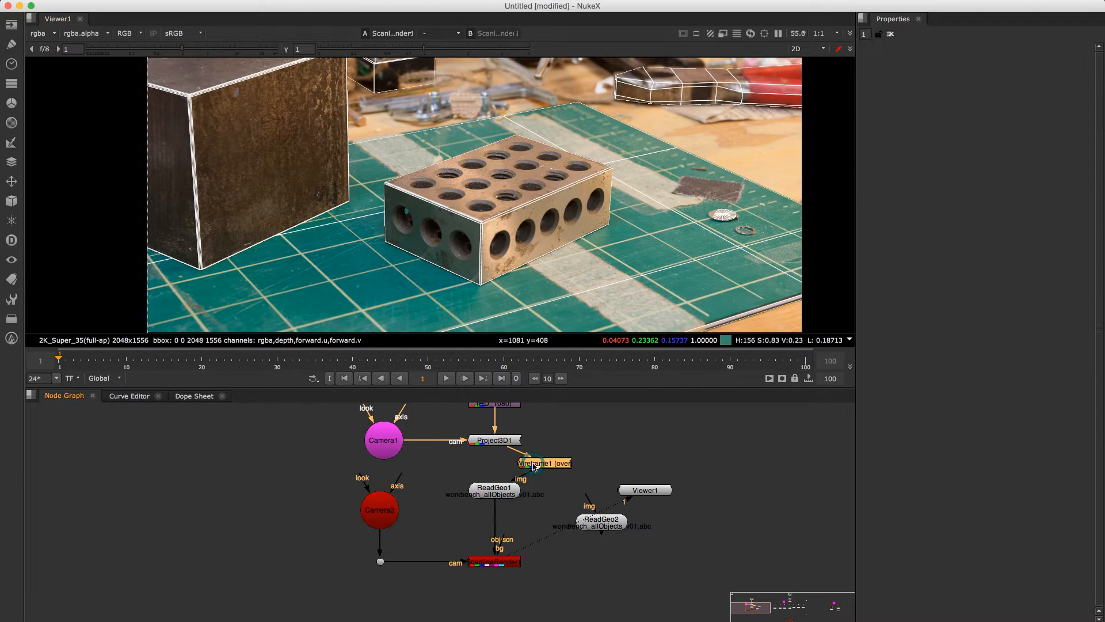
- Add a Card3D node between Camera2 and ReadGeo1 in the node graph
{"action": "left_click_drag", "start_coordinate": [517, 488], "coordinate": [546, 492]}
{"action": "left_click", "coordinate": [481, 497]}
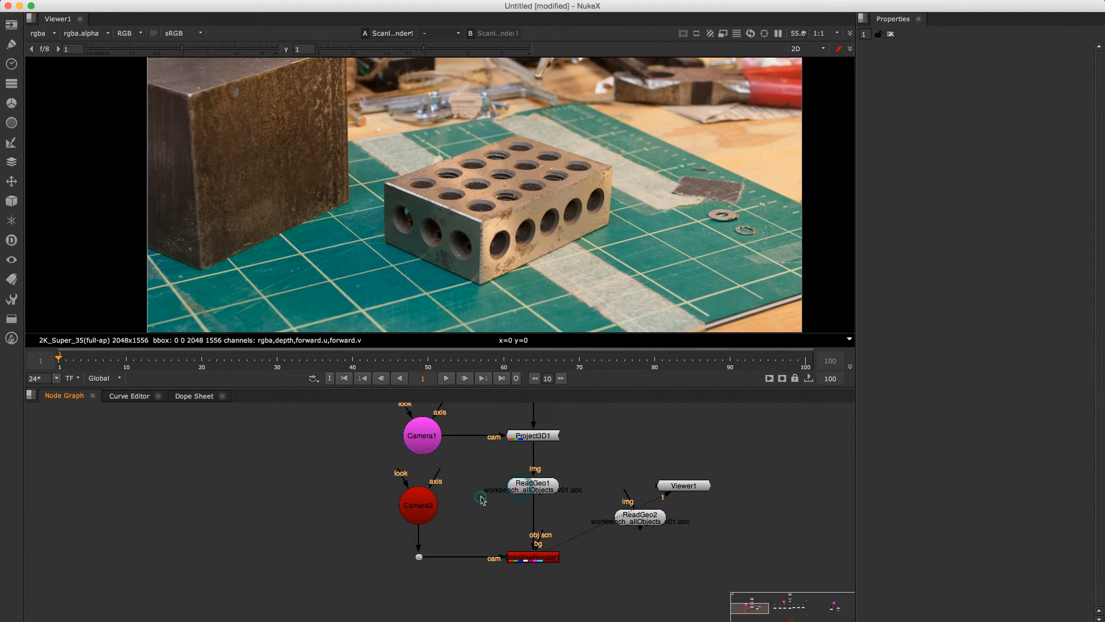
{"action": "key", "text": "Tab"}
{"action": "type", "text": "car"}
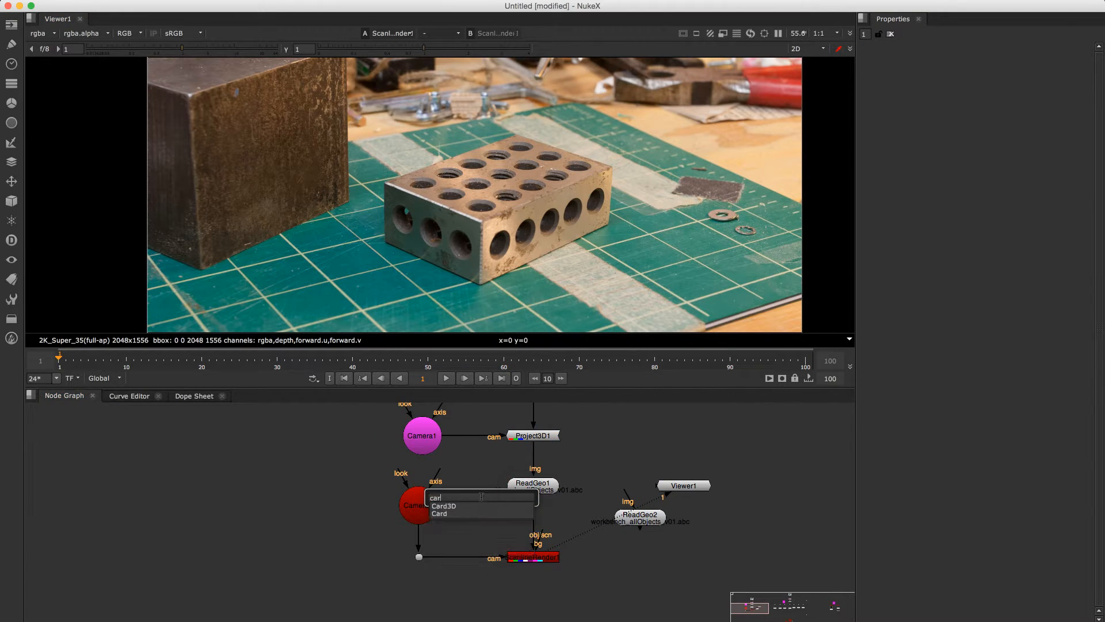
{"action": "key", "text": "Return"}
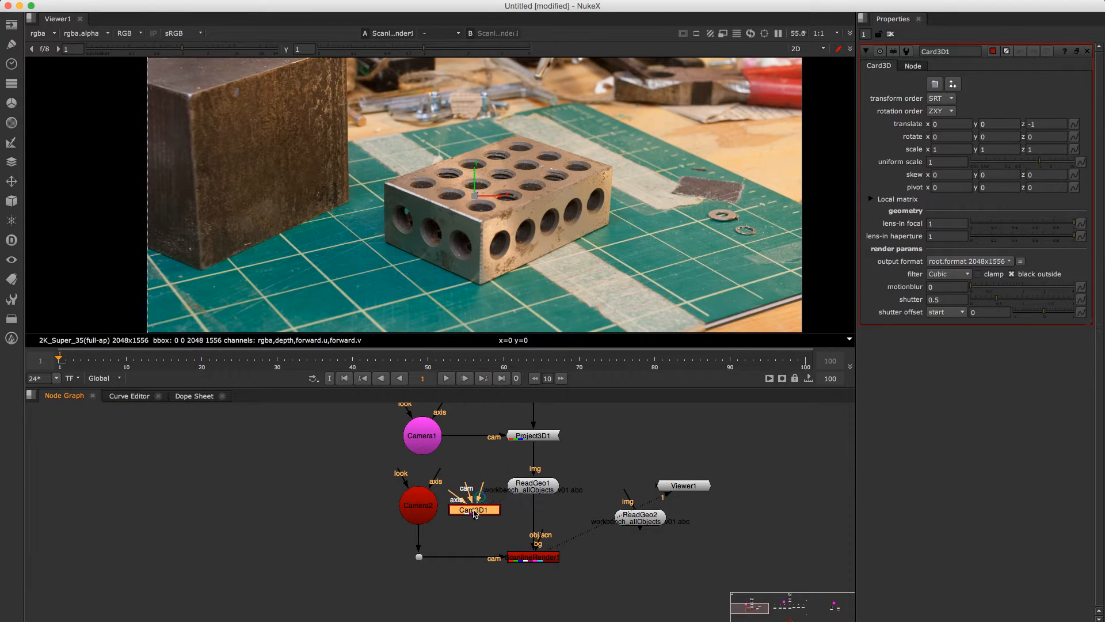
- Lower the ScanlineRender node and its camera dot, and insert a Scene node between ReadGeo1 and ScanlineRender
{"action": "left_click_drag", "start_coordinate": [546, 551], "coordinate": [545, 594]}
{"action": "left_click", "coordinate": [517, 552]}
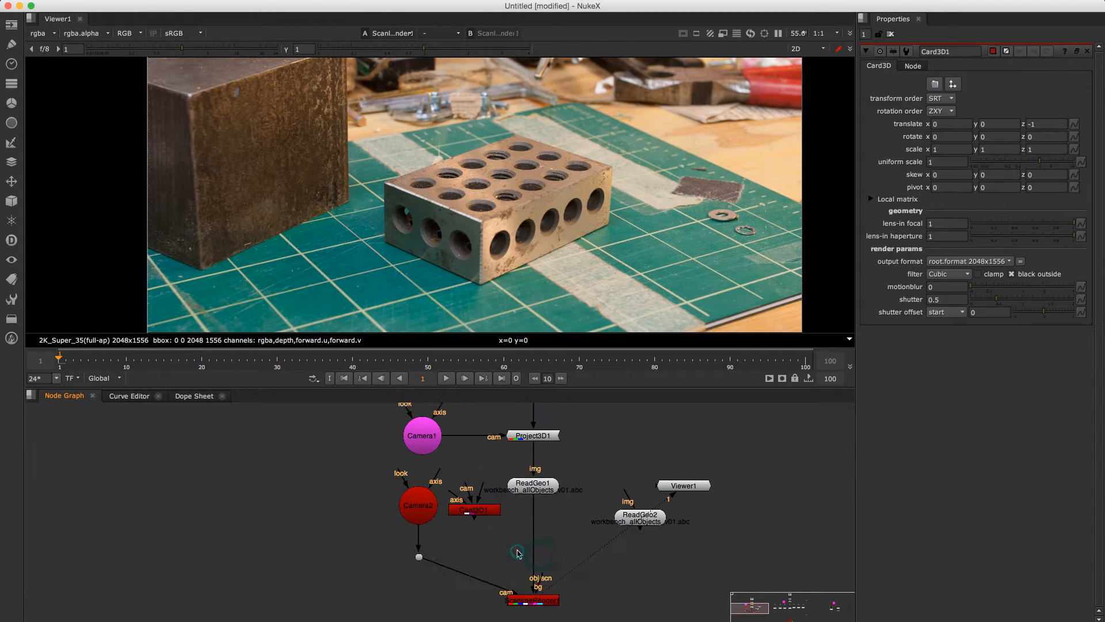
{"action": "key", "text": "Tab"}
{"action": "type", "text": "Screen"}
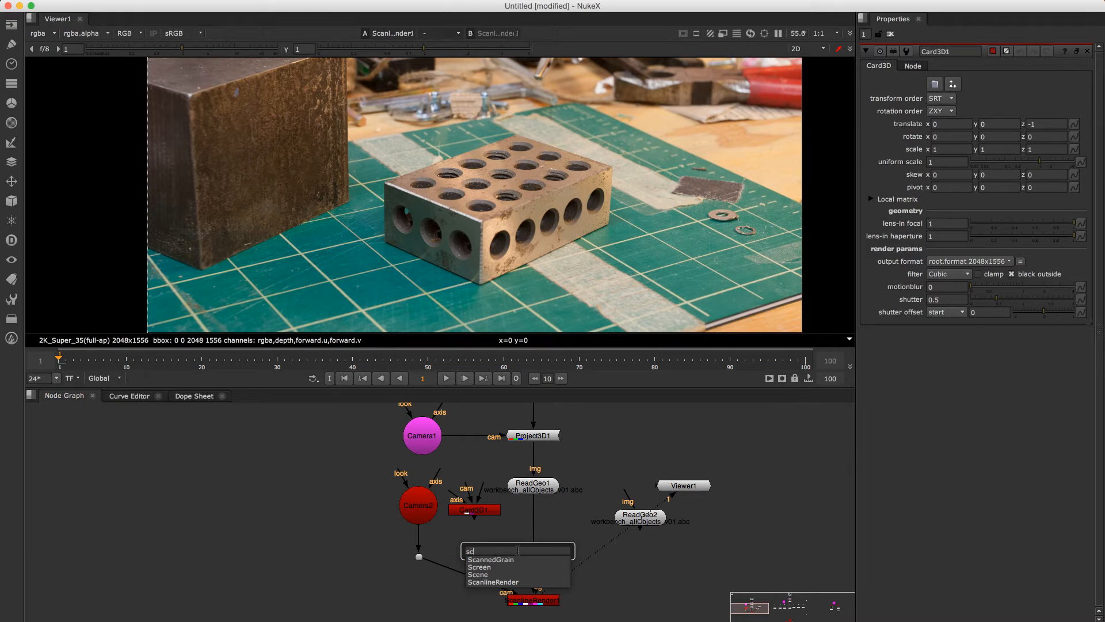
{"action": "key", "text": "Down"}
{"action": "key", "text": "Return"}
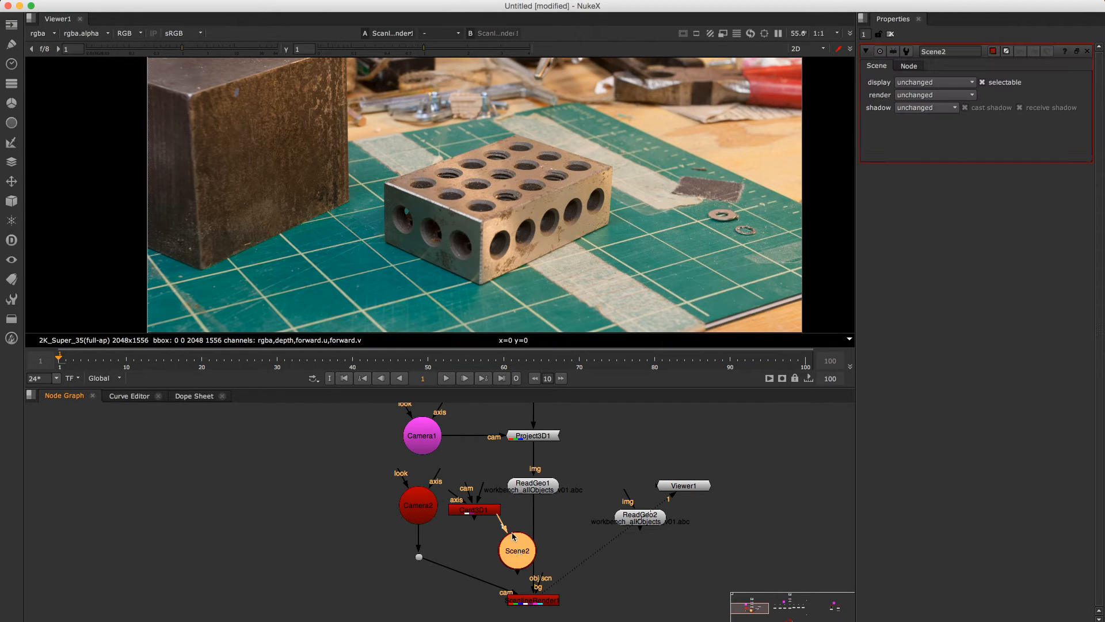
{"action": "mouse_move", "coordinate": [513, 536]}
{"action": "left_mouse_down"}
{"action": "mouse_move", "coordinate": [531, 529]}
{"action": "mouse_move", "coordinate": [531, 545]}
{"action": "left_mouse_up"}
{"action": "left_click", "coordinate": [474, 520]}
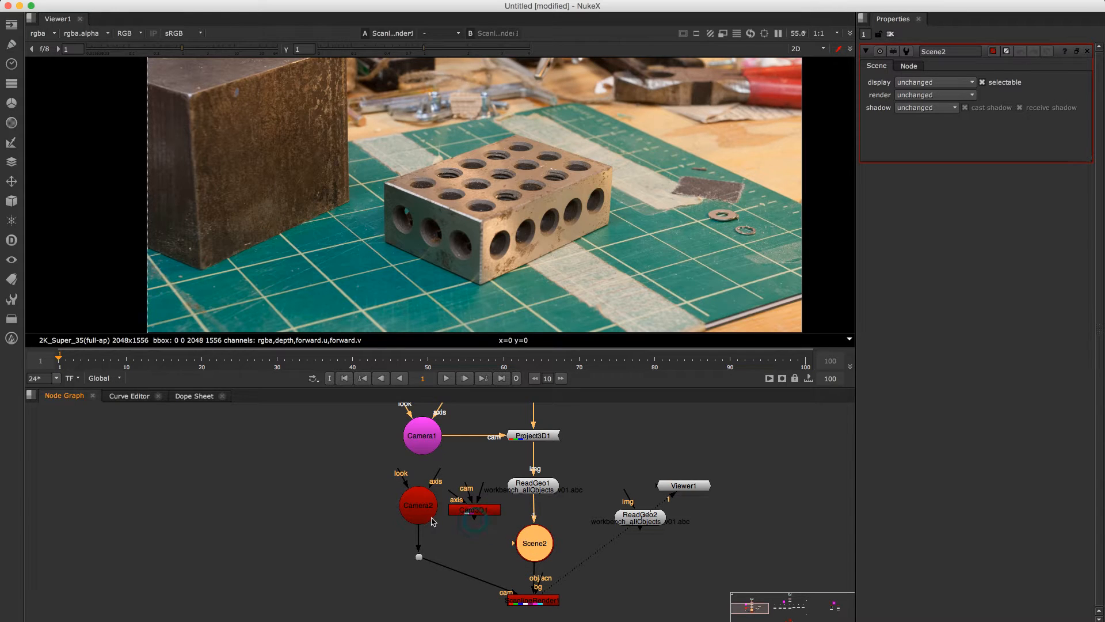
{"action": "left_click_drag", "start_coordinate": [420, 557], "coordinate": [419, 588]}
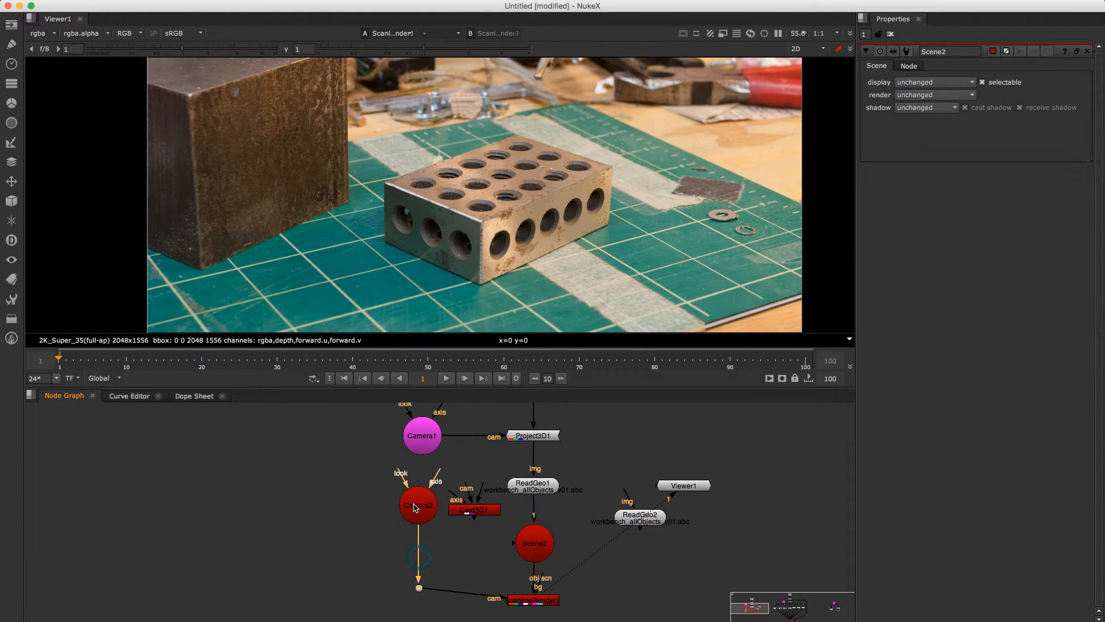
- Lower Camera2 in the node graph, replace the Card3D node with a Card node, and place it beside Scene2
{"action": "left_click_drag", "start_coordinate": [418, 505], "coordinate": [419, 548]}
{"action": "left_click", "coordinate": [385, 478]}
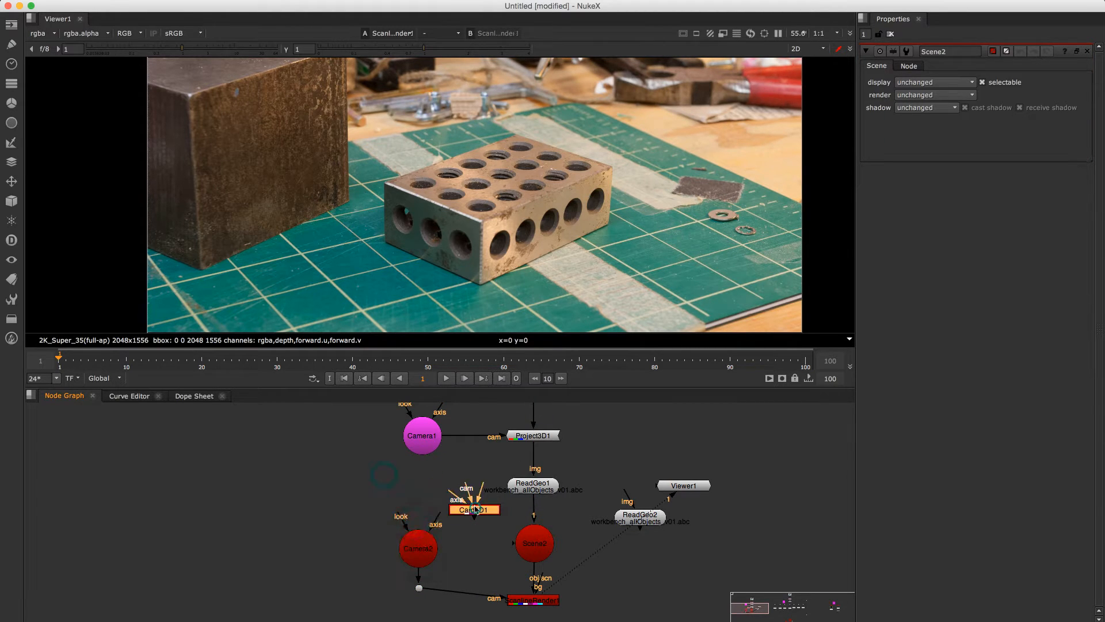
{"action": "key", "text": "Tab"}
{"action": "type", "text": "card"}
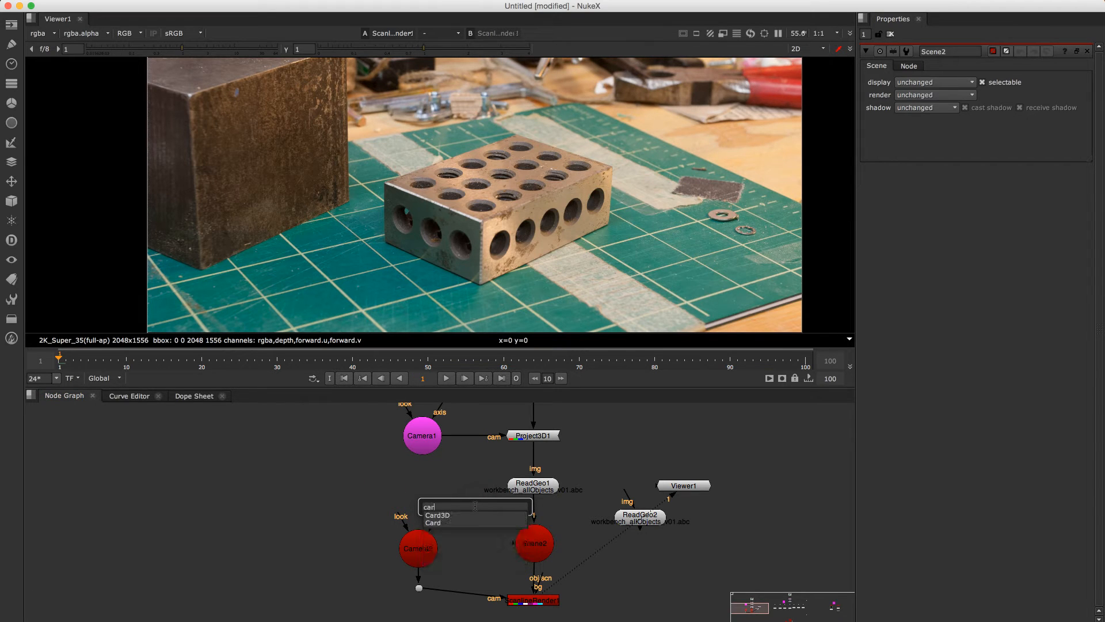
{"action": "key", "text": "Return"}
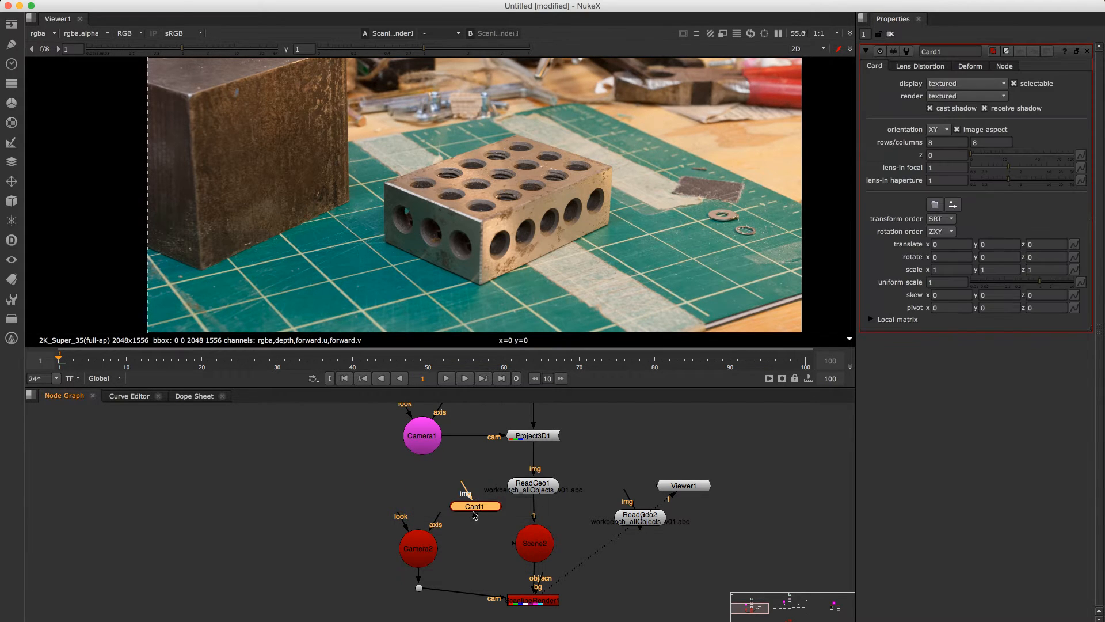
{"action": "left_click_drag", "start_coordinate": [474, 514], "coordinate": [494, 533]}
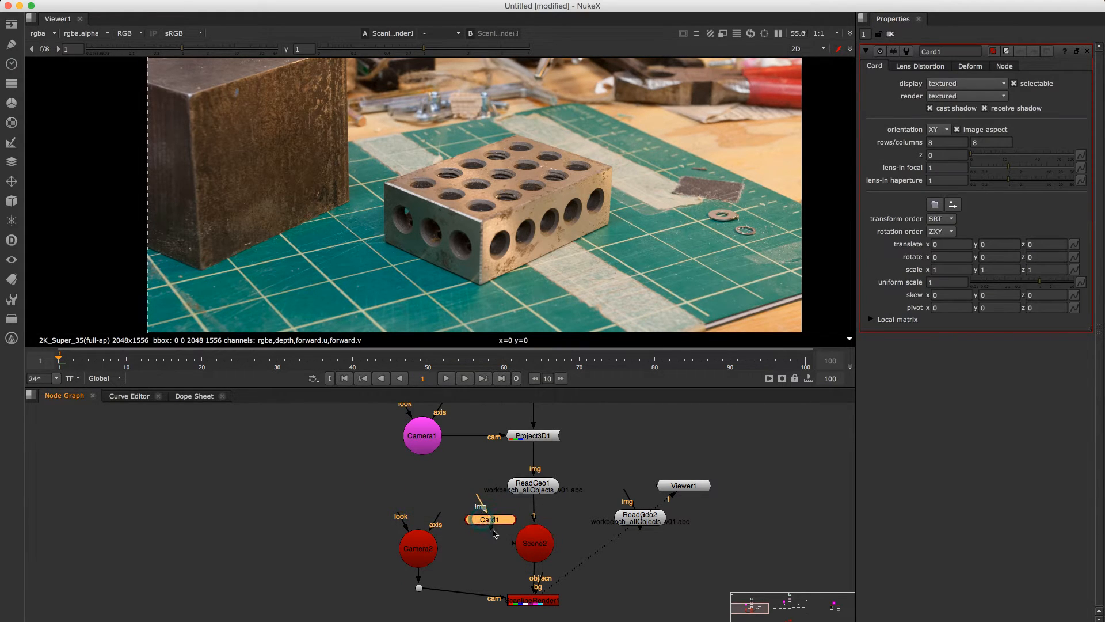
- Add a CheckerBoard node as Card1's image input and connect Card1 to Scene2
{"action": "left_click", "coordinate": [423, 489]}
{"action": "key", "text": "Tab"}
{"action": "type", "text": "checker"}
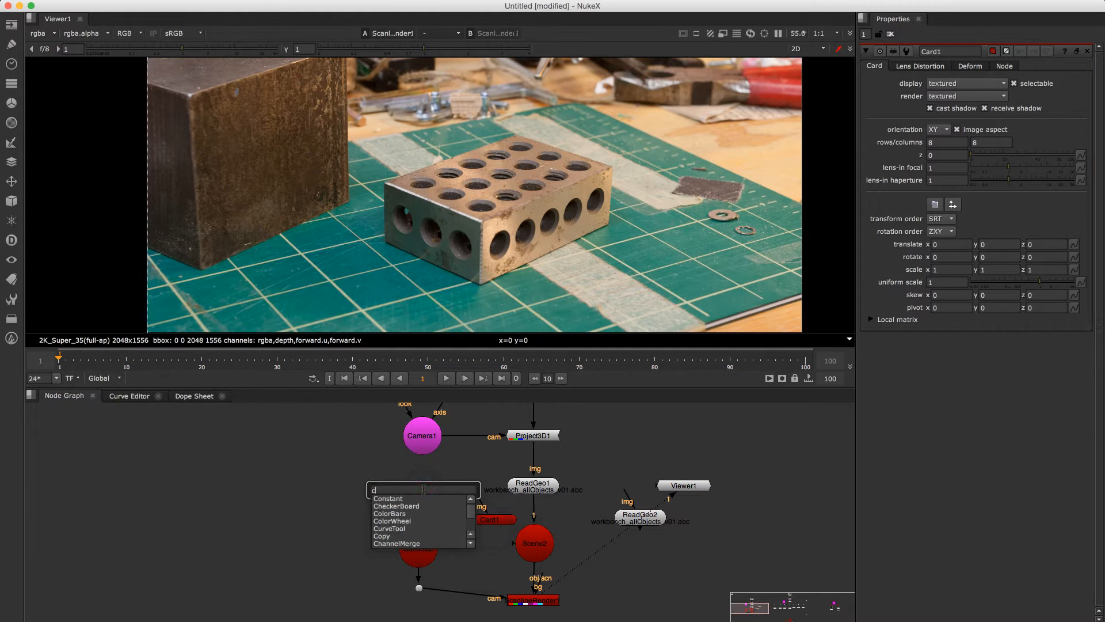
{"action": "key", "text": "Return"}
{"action": "left_click_drag", "start_coordinate": [425, 492], "coordinate": [439, 487]}
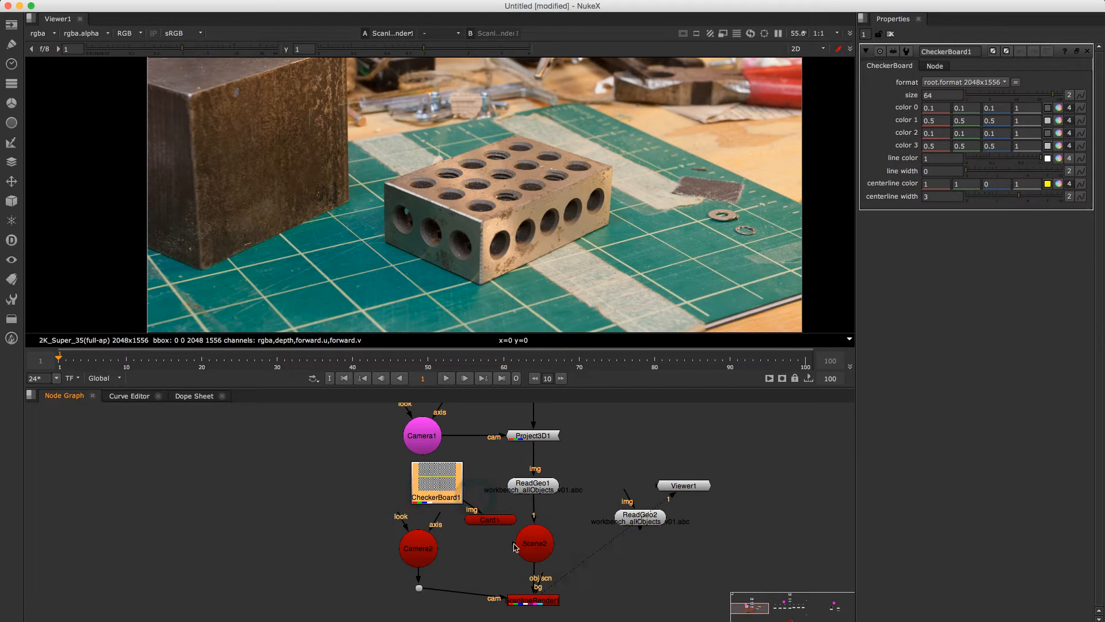
{"action": "mouse_move", "coordinate": [499, 527]}
{"action": "left_mouse_down"}
{"action": "mouse_move", "coordinate": [497, 516]}
{"action": "mouse_move", "coordinate": [488, 531]}
{"action": "left_mouse_up"}
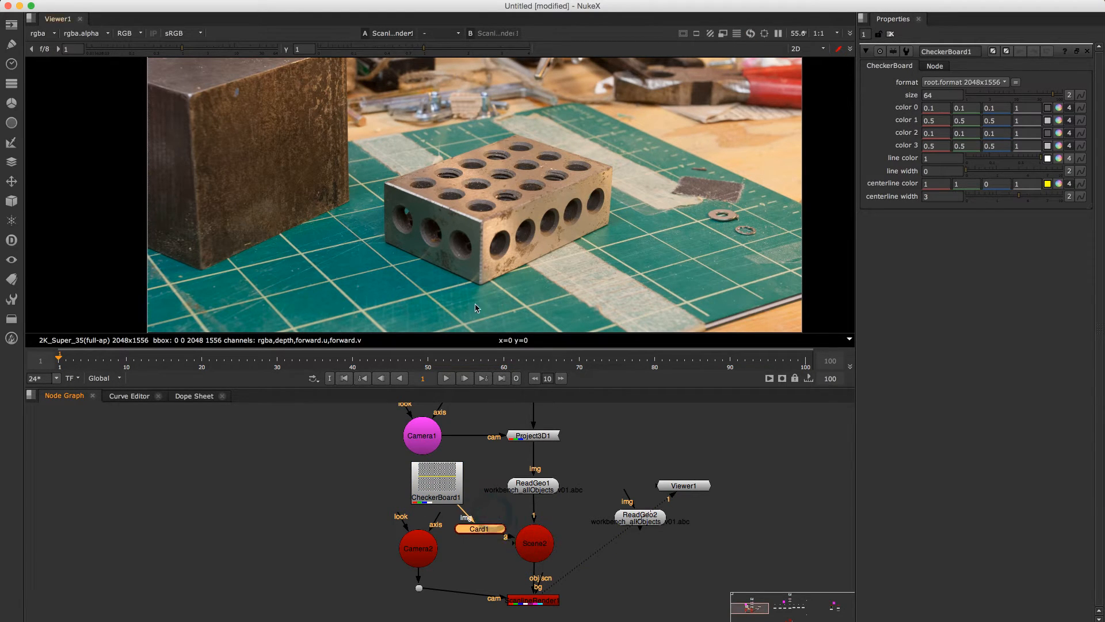
- In the 3D view, move Card1 to about 0.55, 1.56, 1.88 and rotate it about 44.6 degrees around Y
{"action": "key", "text": "Tab"}
{"action": "left_click_drag", "start_coordinate": [482, 283], "coordinate": [458, 270]}
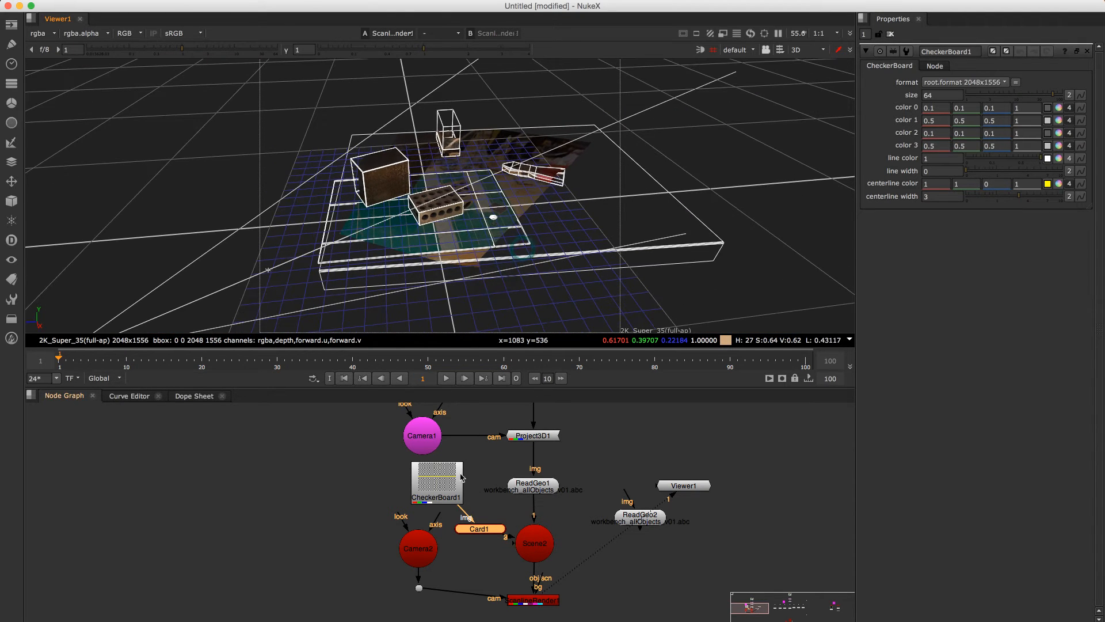
{"action": "double_click", "coordinate": [478, 529]}
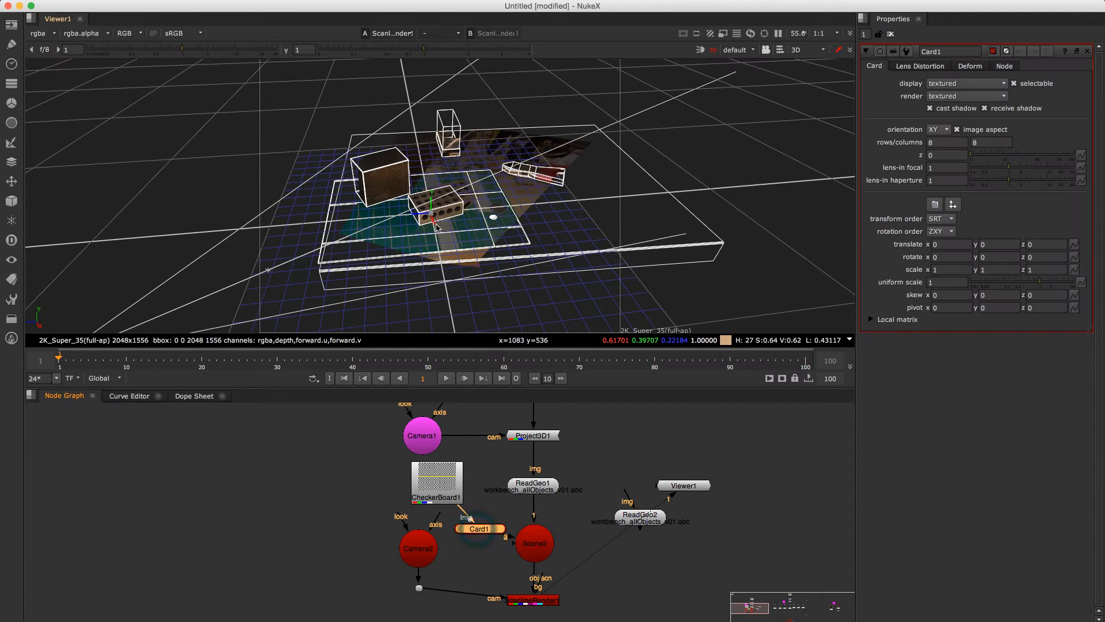
{"action": "mouse_move", "coordinate": [431, 207]}
{"action": "left_mouse_down"}
{"action": "mouse_move", "coordinate": [432, 194]}
{"action": "mouse_move", "coordinate": [382, 202]}
{"action": "mouse_move", "coordinate": [443, 216]}
{"action": "left_mouse_up"}
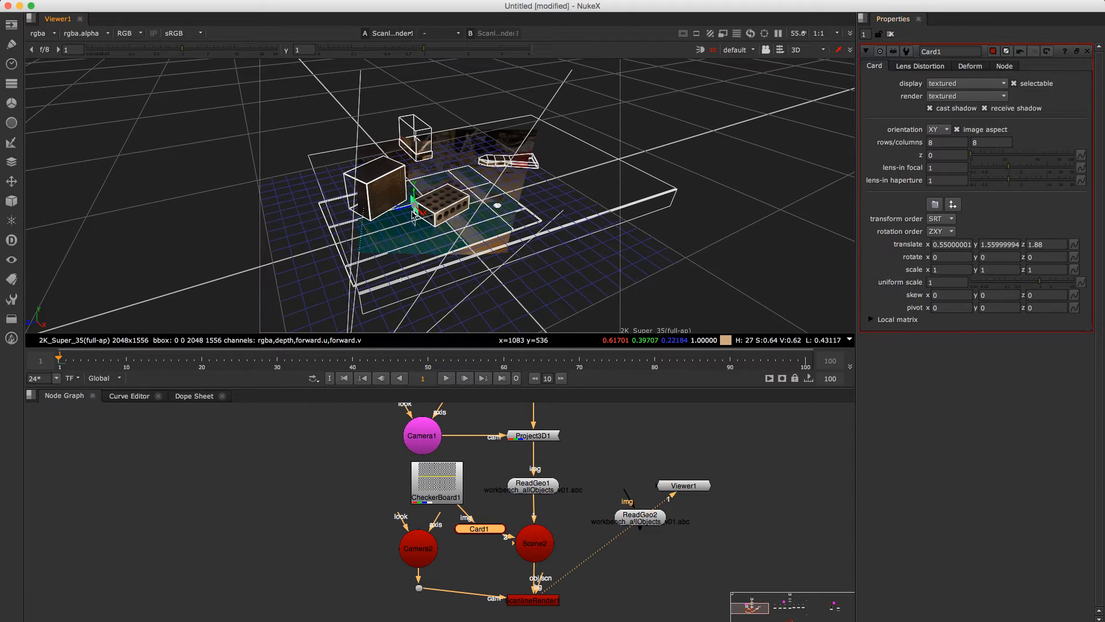
{"action": "left_click_drag", "start_coordinate": [406, 214], "coordinate": [417, 216]}
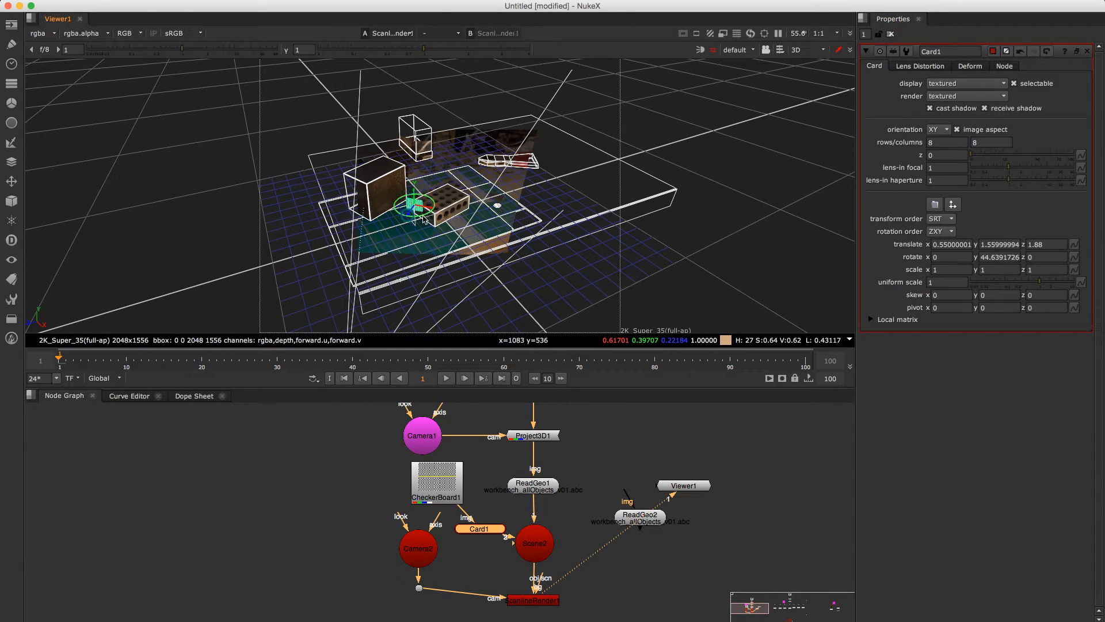
- View the ScanlineRender output in 2D and set Card1's Z translation to 0.78
{"action": "left_click", "coordinate": [542, 601]}
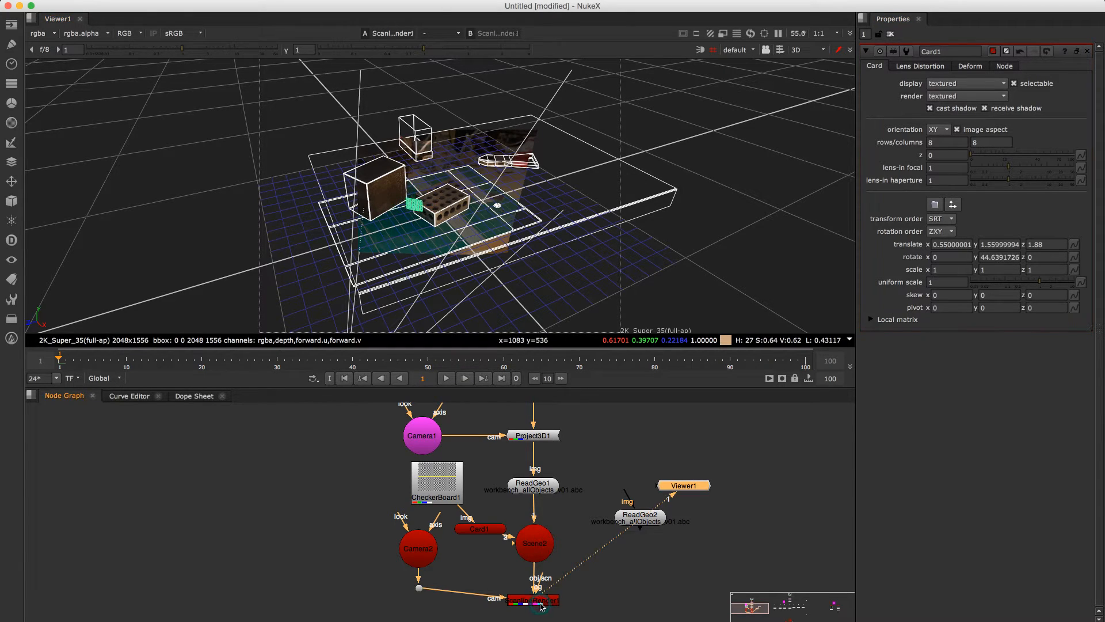
{"action": "key", "text": "Tab"}
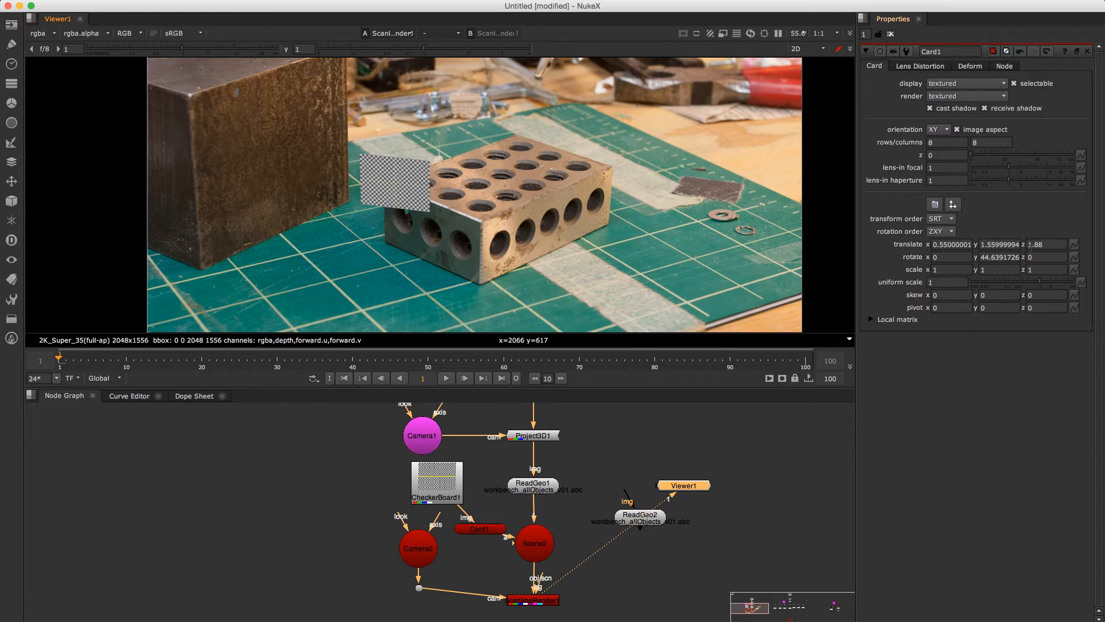
{"action": "left_click", "coordinate": [1032, 244]}
{"action": "key", "text": "Down"}
{"action": "key", "text": "Down"}
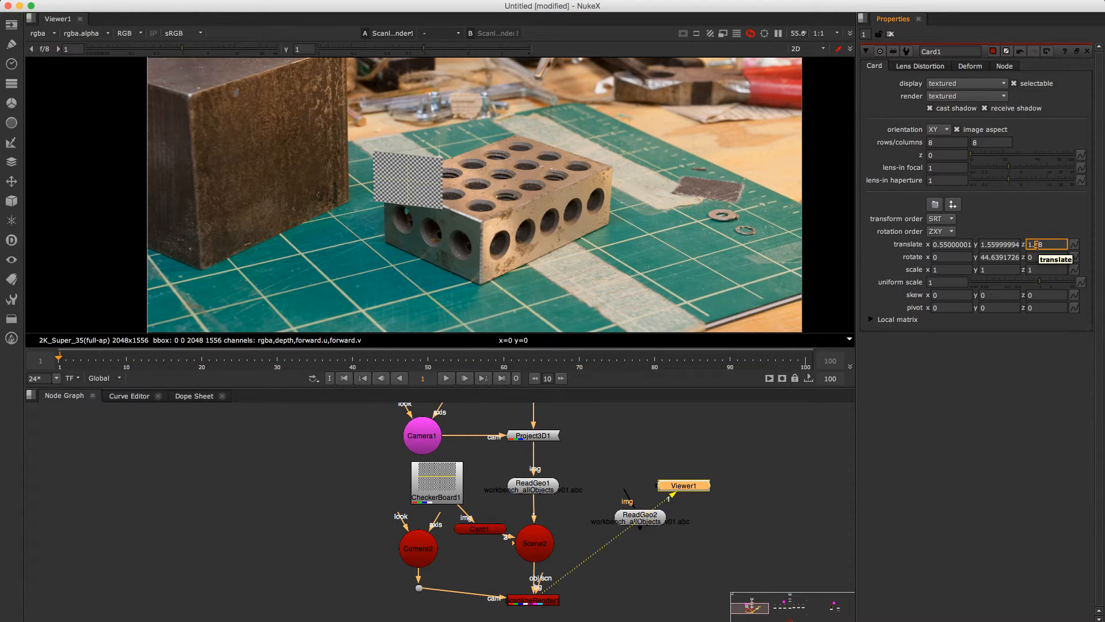
{"action": "key", "text": "Down"}
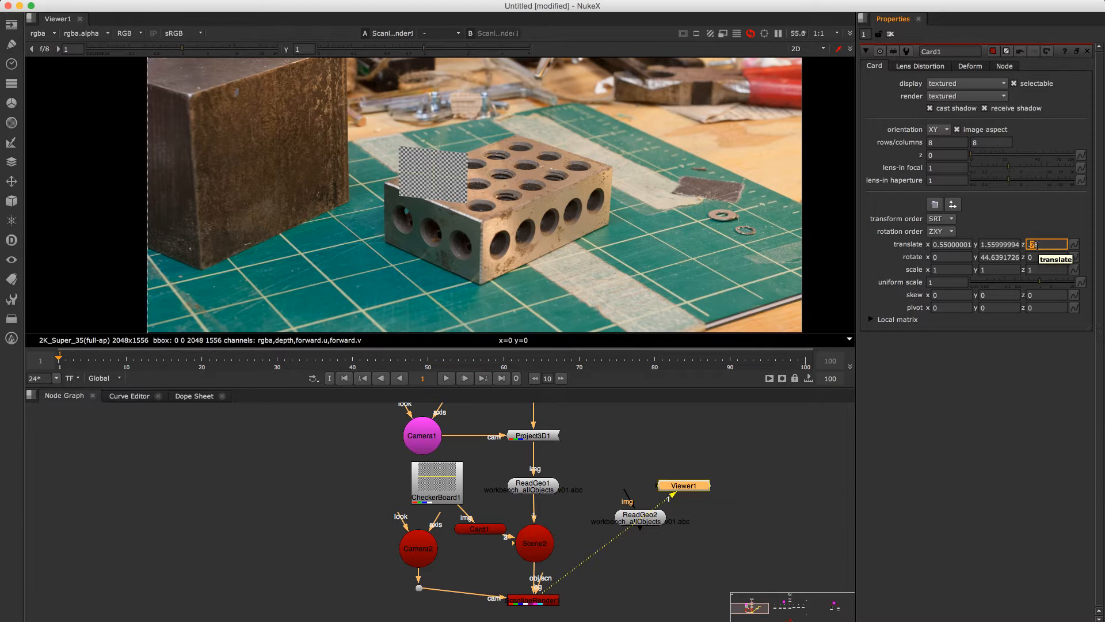
{"action": "key", "text": "Down"}
- Lower Card1 into the perforated metal block by setting its Y translation to about 1.06
{"action": "left_click", "coordinate": [988, 244]}
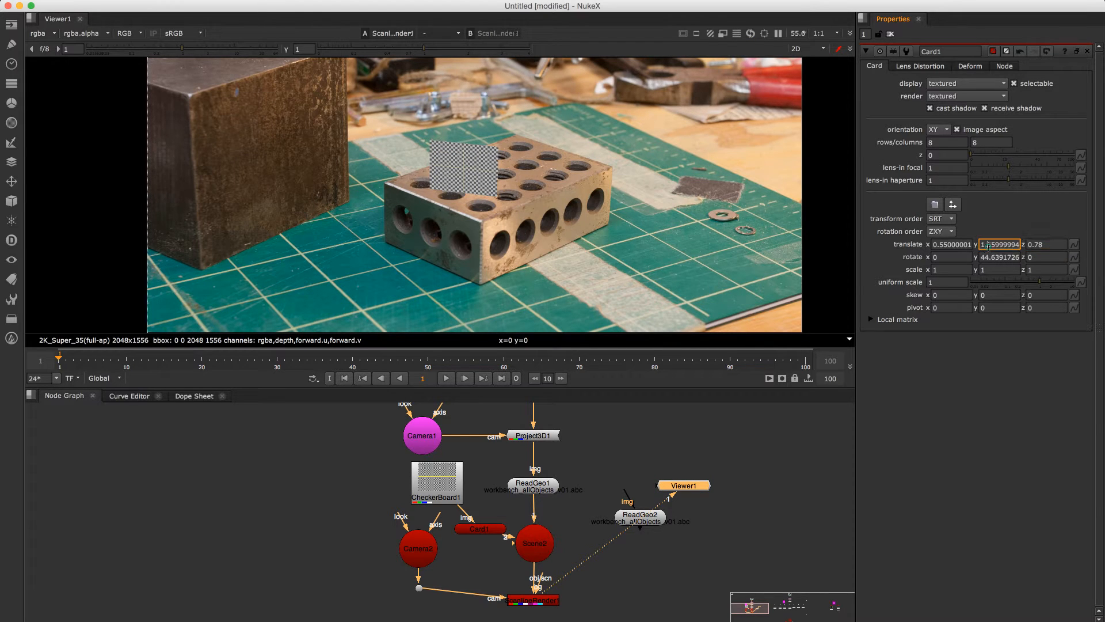
{"action": "key", "text": "Down"}
{"action": "key", "text": "Down"}
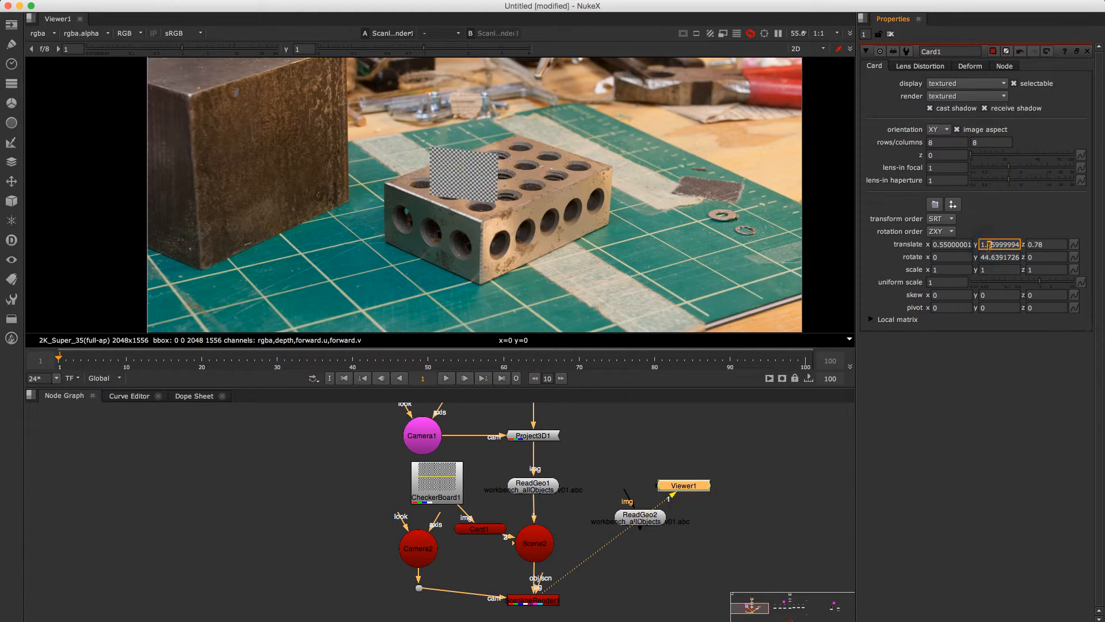
{"action": "key", "text": "Down"}
{"action": "key", "text": "Down"}
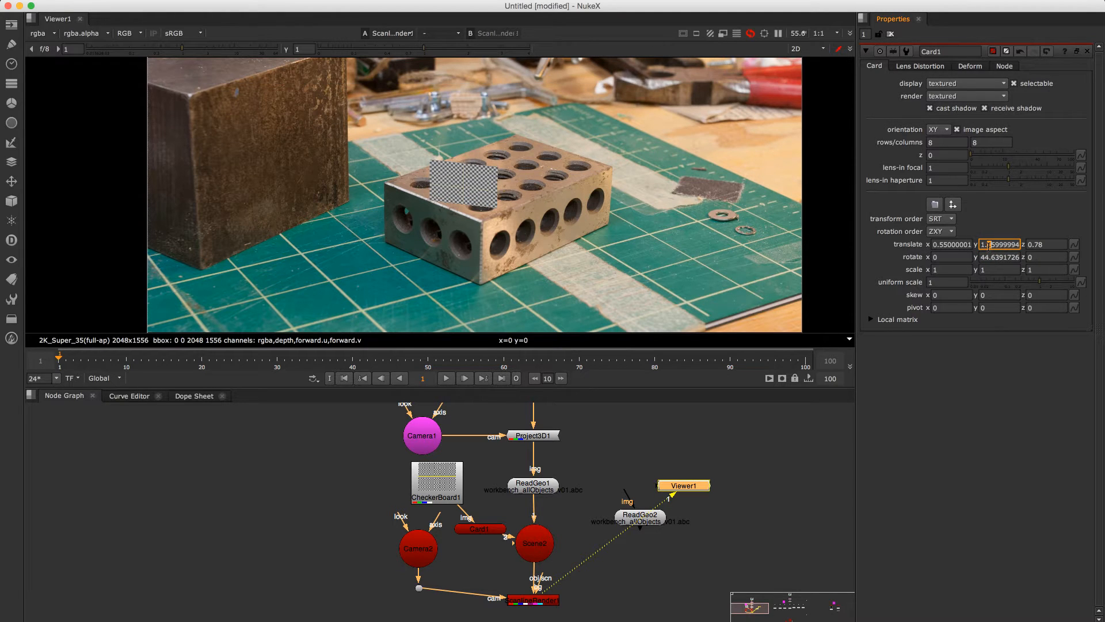
{"action": "key", "text": "Down"}
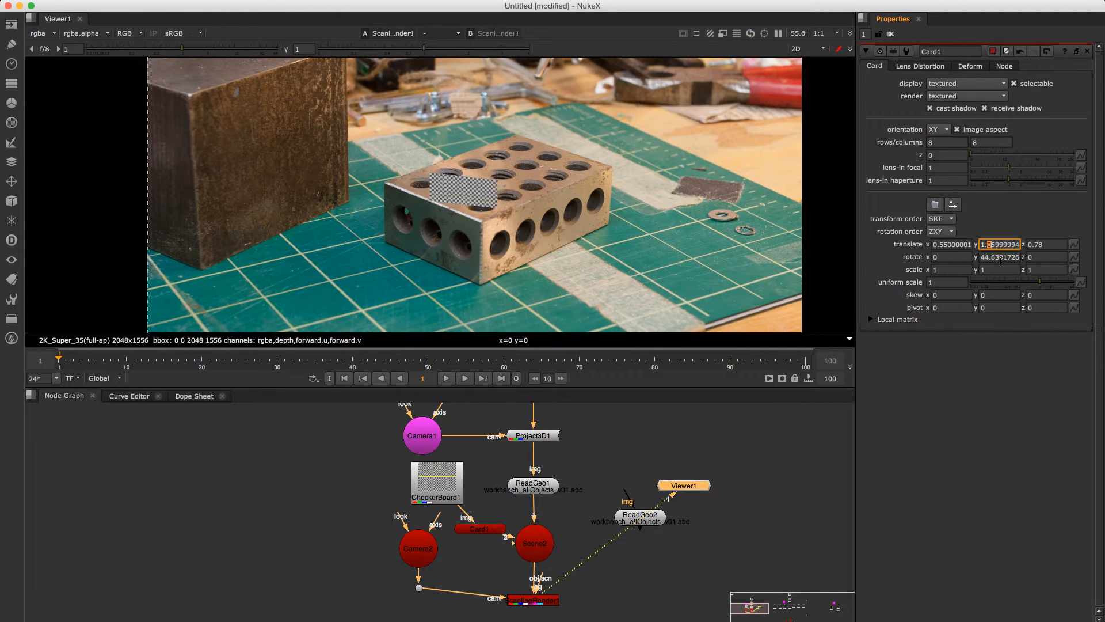
- Set Card1's Y rotation to about 52.64 degrees so it cuts through the block's front face
{"action": "left_click", "coordinate": [1000, 260]}
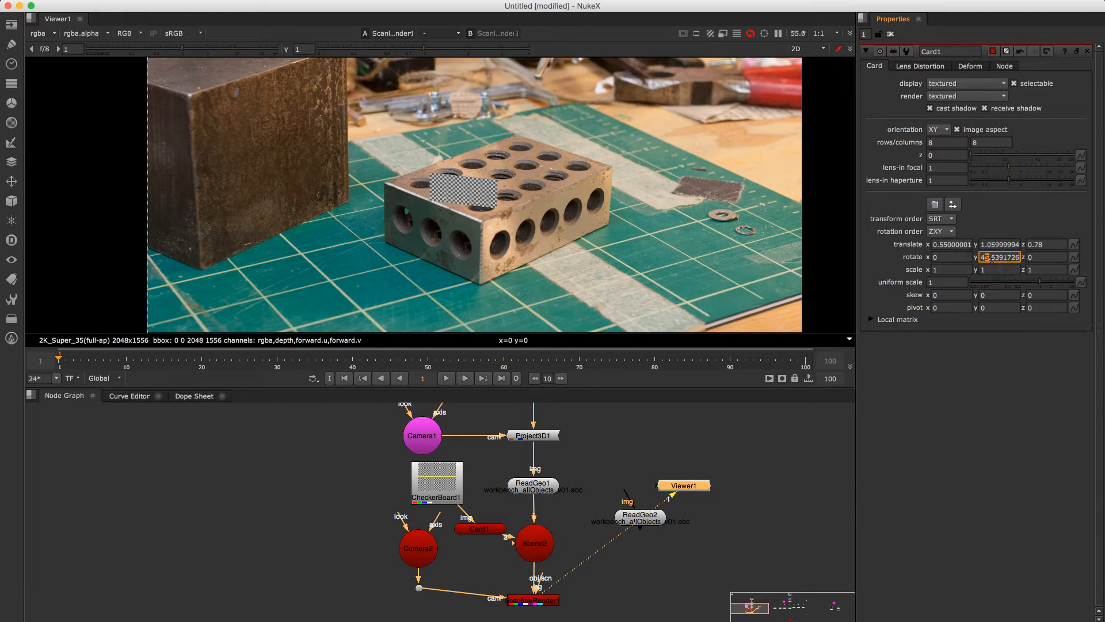
{"action": "key", "text": "Up"}
{"action": "key", "text": "Up"}
{"action": "key", "text": "Up"}
{"action": "key", "text": "Up"}
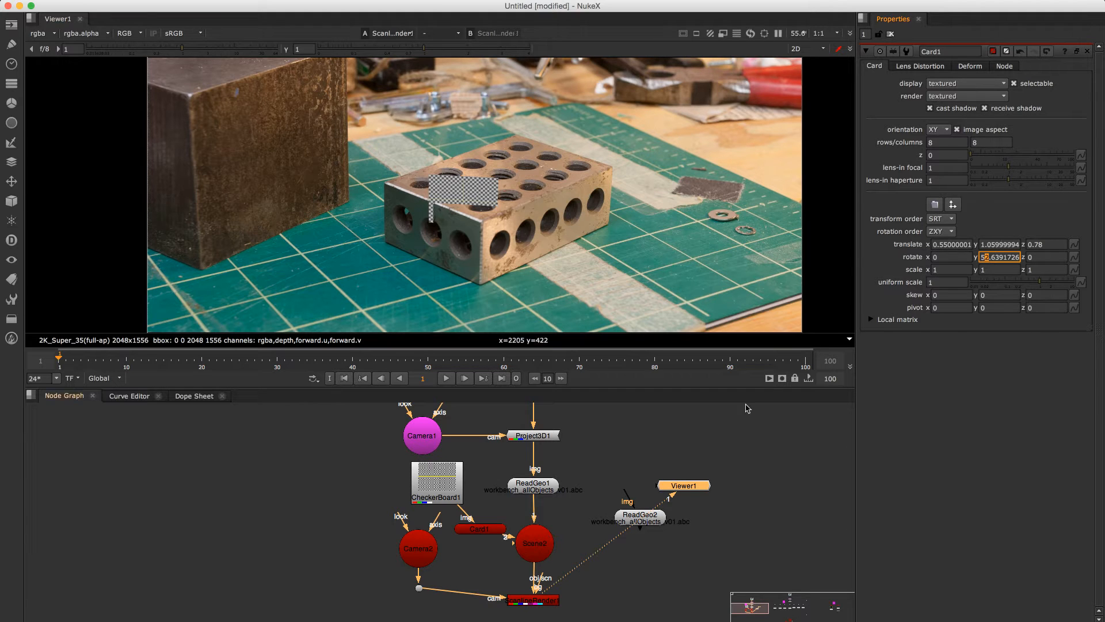
- Move Viewer1 beside ScanlineRender and ReadGeo2 above it, and close all open node properties
{"action": "left_click_drag", "start_coordinate": [635, 515], "coordinate": [632, 457]}
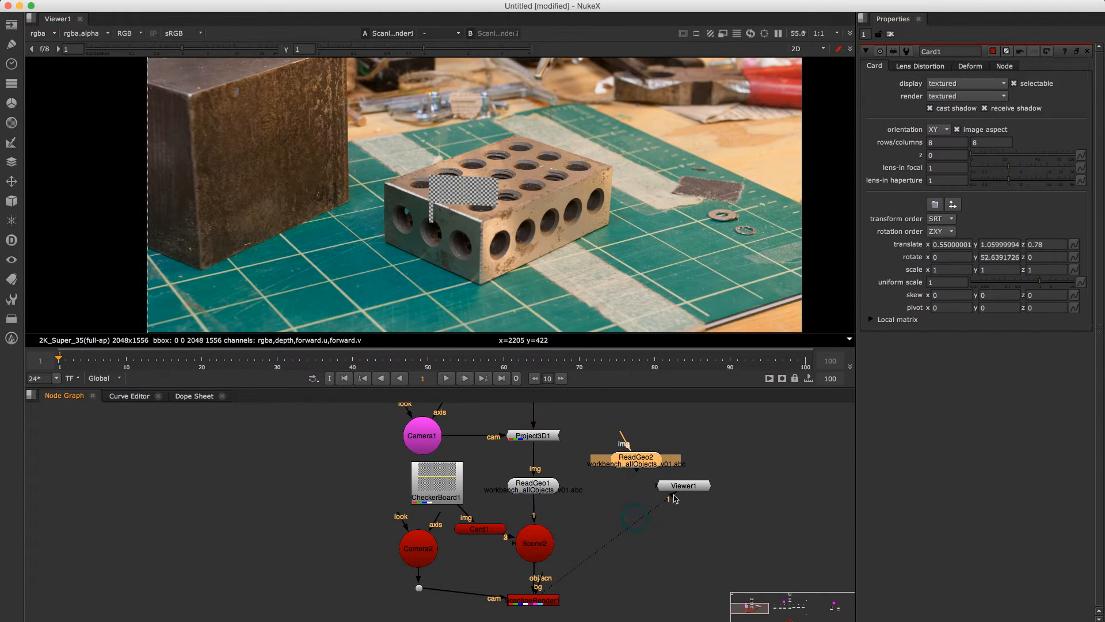
{"action": "left_click_drag", "start_coordinate": [680, 486], "coordinate": [651, 570]}
{"action": "left_click_drag", "start_coordinate": [637, 458], "coordinate": [672, 468]}
{"action": "left_click", "coordinate": [891, 35]}
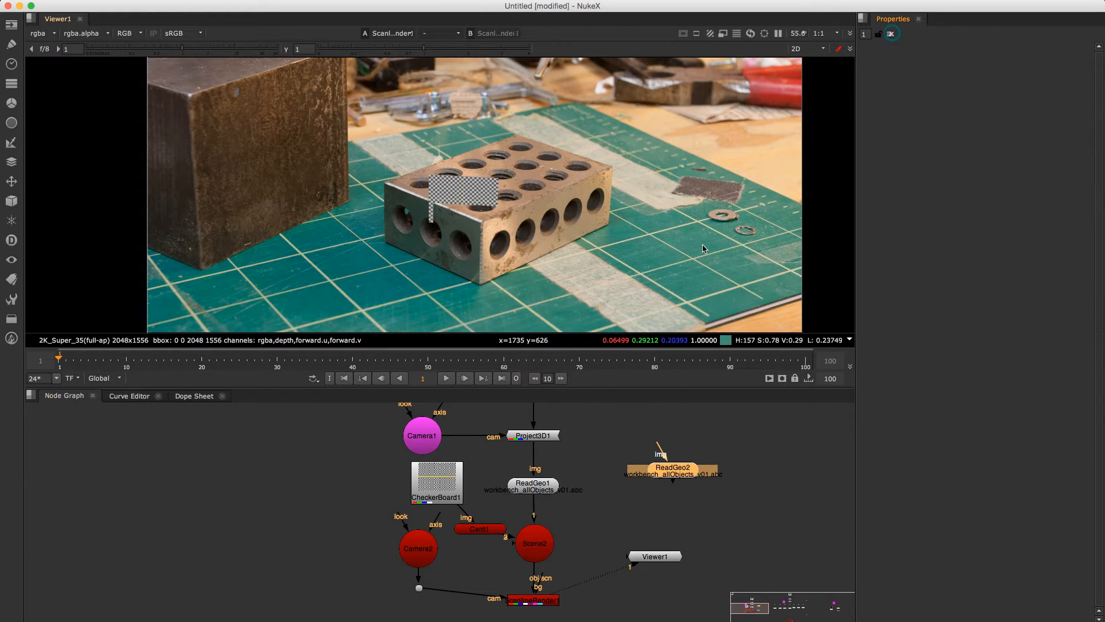
- View ReadGeo2 in the viewer, open its properties, and reload its alembic file
{"action": "left_click", "coordinate": [679, 470]}
{"action": "key", "text": "1"}
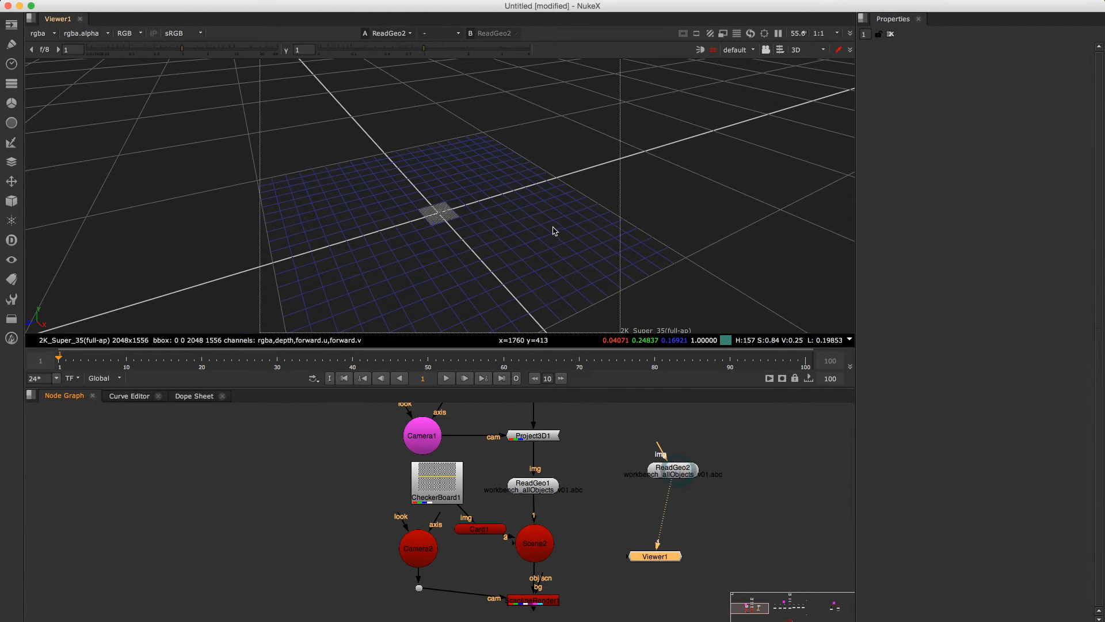
{"action": "double_click", "coordinate": [676, 470]}
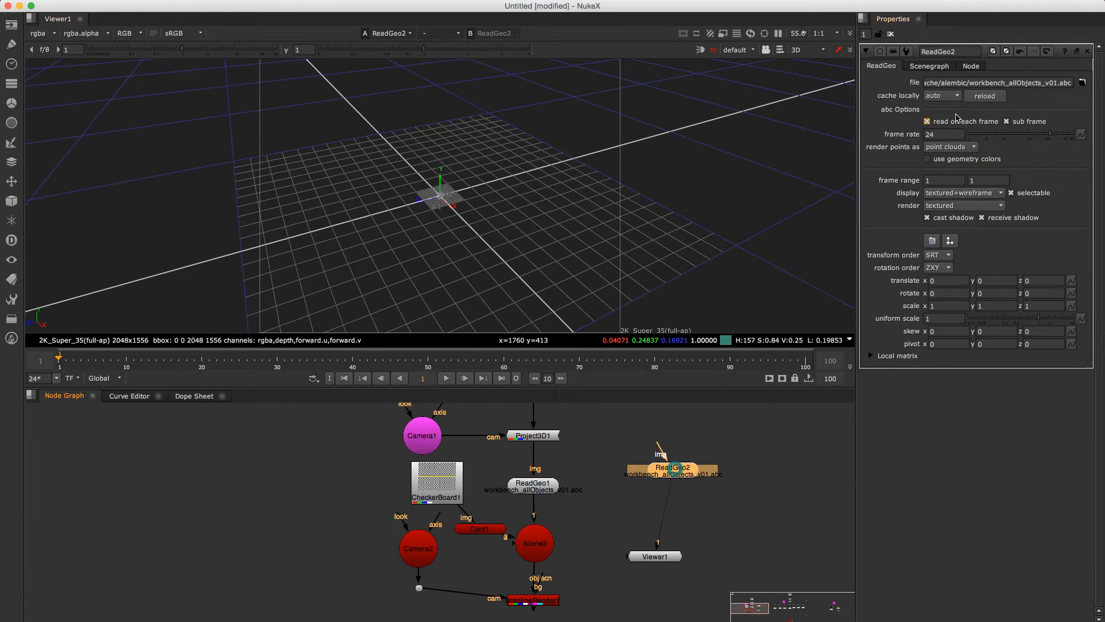
{"action": "left_click", "coordinate": [1029, 80]}
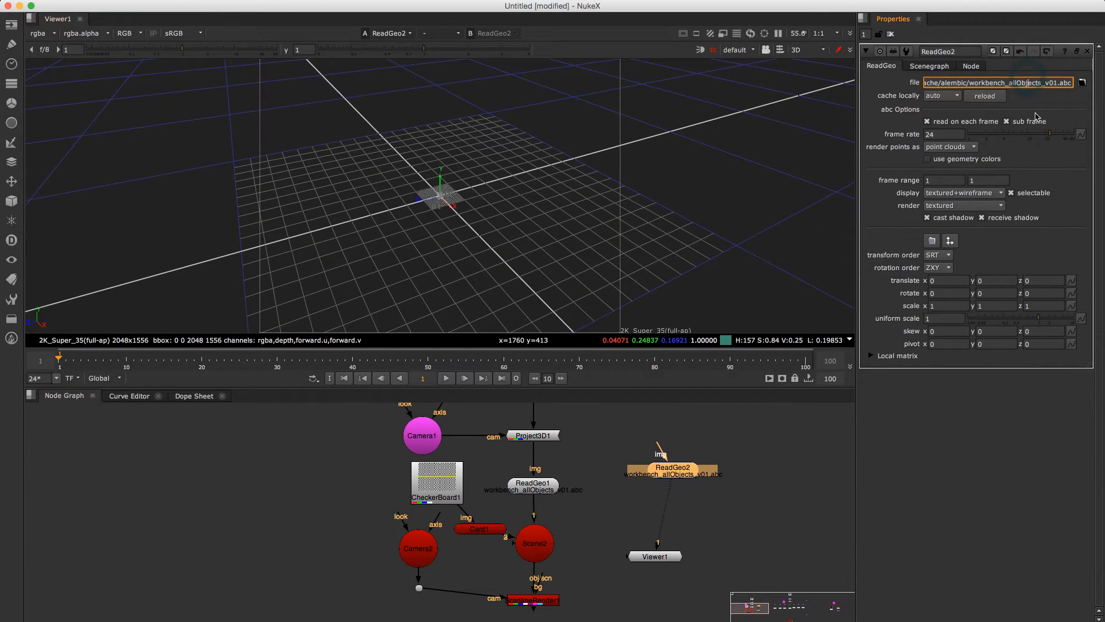
{"action": "left_click", "coordinate": [1004, 97]}
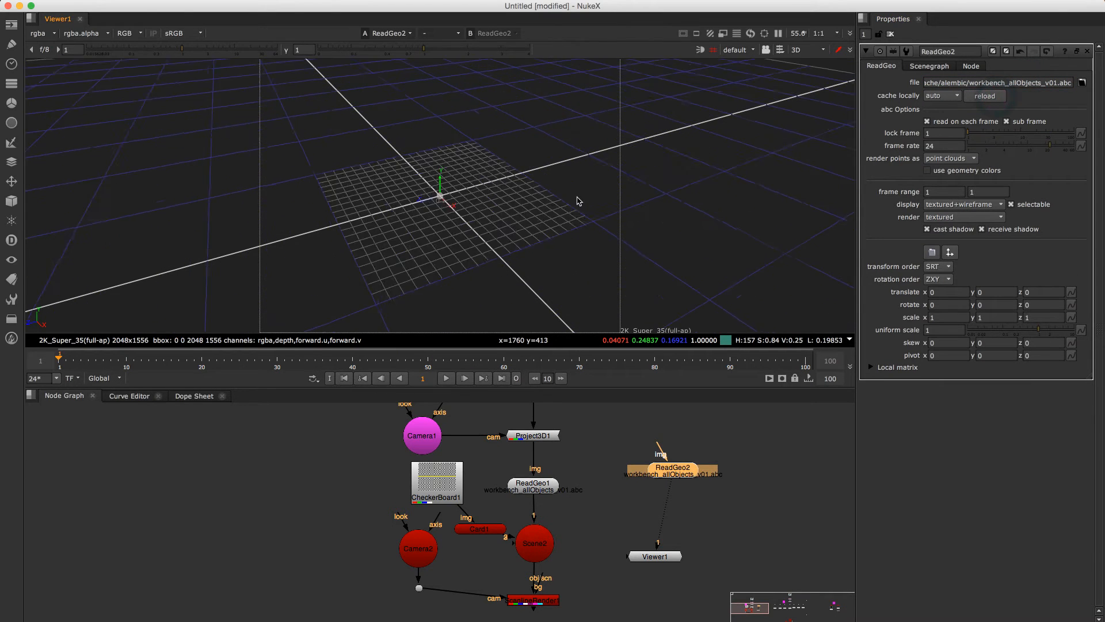
- Shift ReadGeo2 above Viewer1 and open the import item list for workbench_allObjects_v01.abc
{"action": "left_click", "coordinate": [542, 198]}
{"action": "left_click_drag", "start_coordinate": [678, 481], "coordinate": [665, 486]}
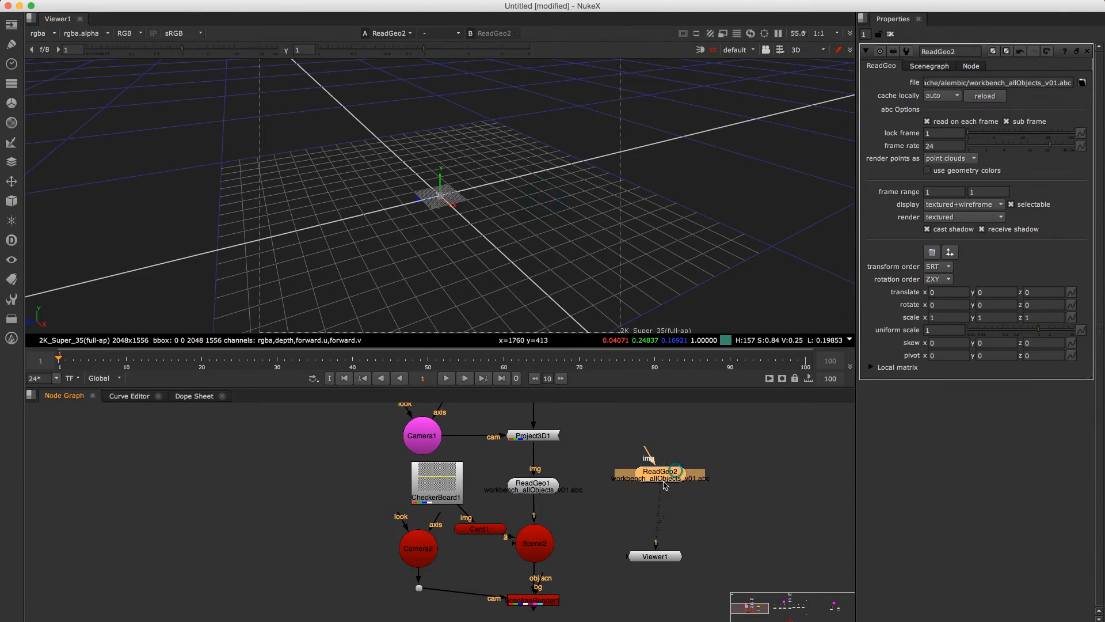
{"action": "mouse_move", "coordinate": [535, 502]}
{"action": "left_mouse_down"}
{"action": "mouse_move", "coordinate": [546, 526]}
{"action": "mouse_move", "coordinate": [549, 507]}
{"action": "left_mouse_up"}
{"action": "left_click", "coordinate": [1017, 82]}
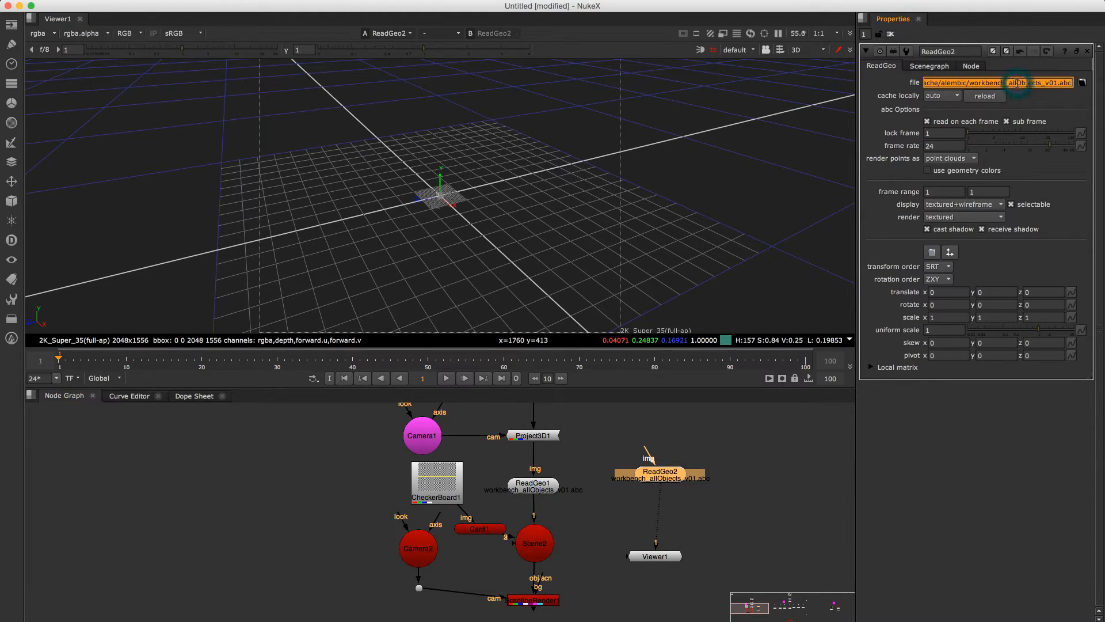
{"action": "key", "text": "Return"}
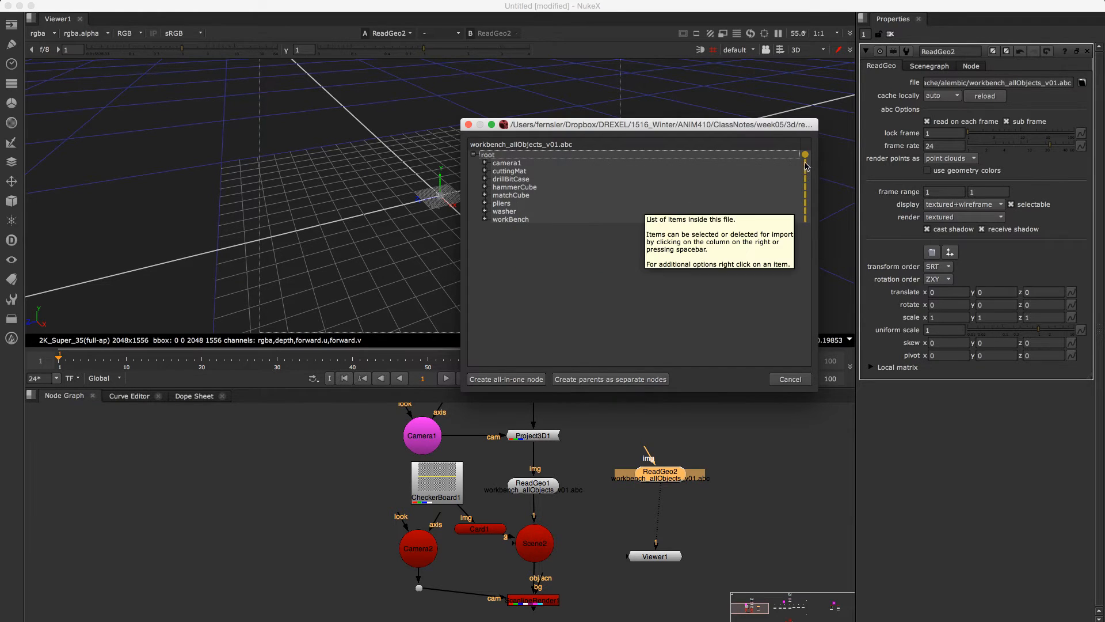
- Deselect every item under root, select only pliers for import, and create an all-in-one node from it
{"action": "left_click", "coordinate": [805, 163]}
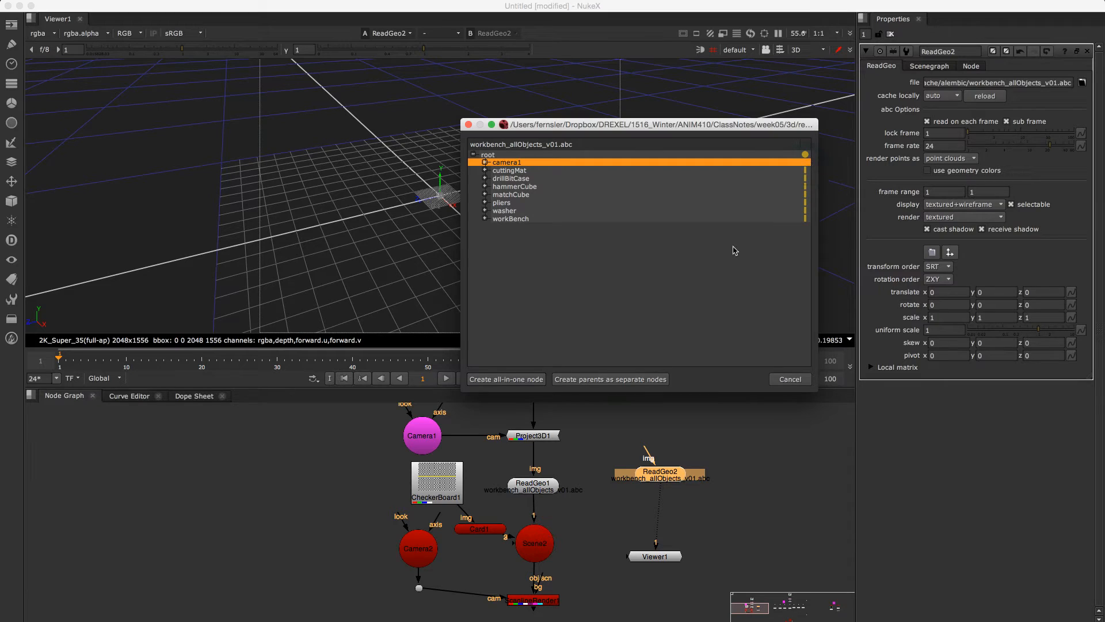
{"action": "left_click", "coordinate": [694, 300]}
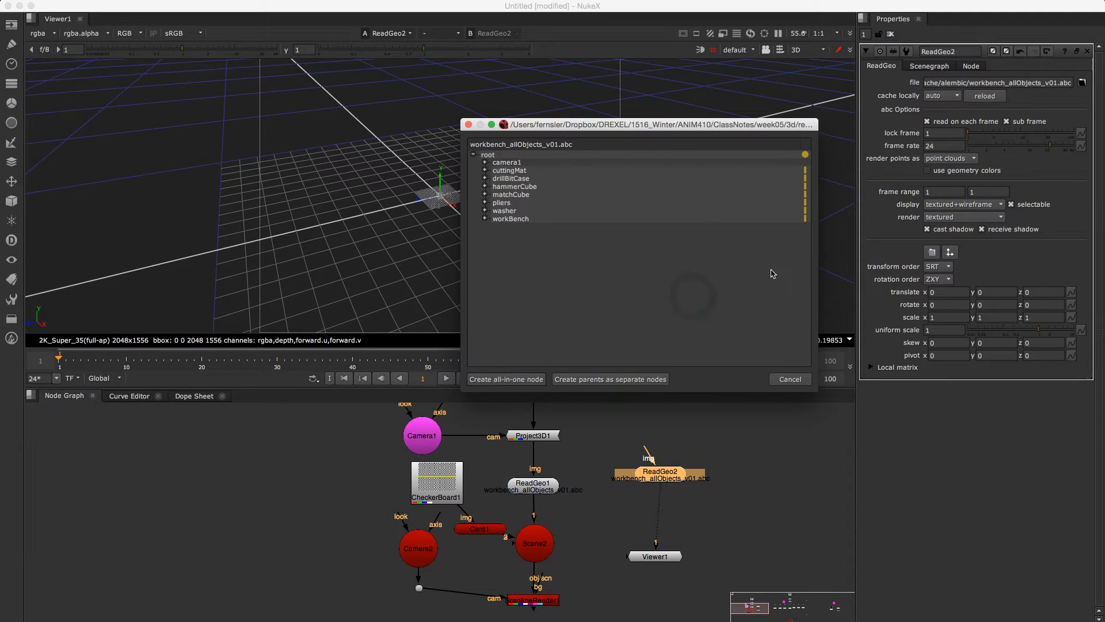
{"action": "left_click", "coordinate": [806, 155]}
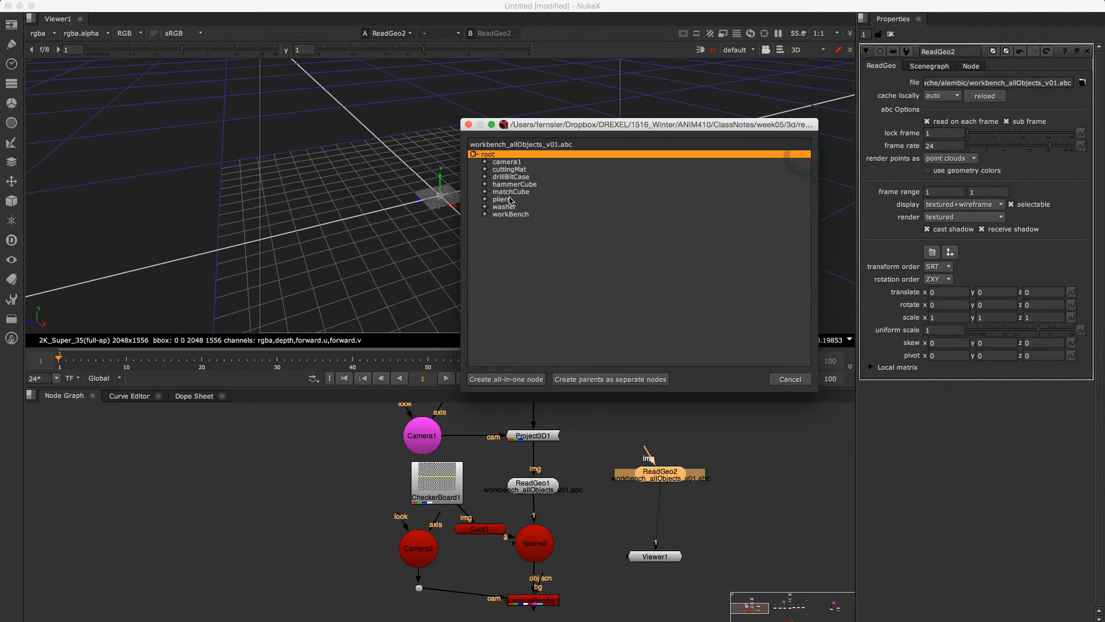
{"action": "left_click", "coordinate": [510, 194]}
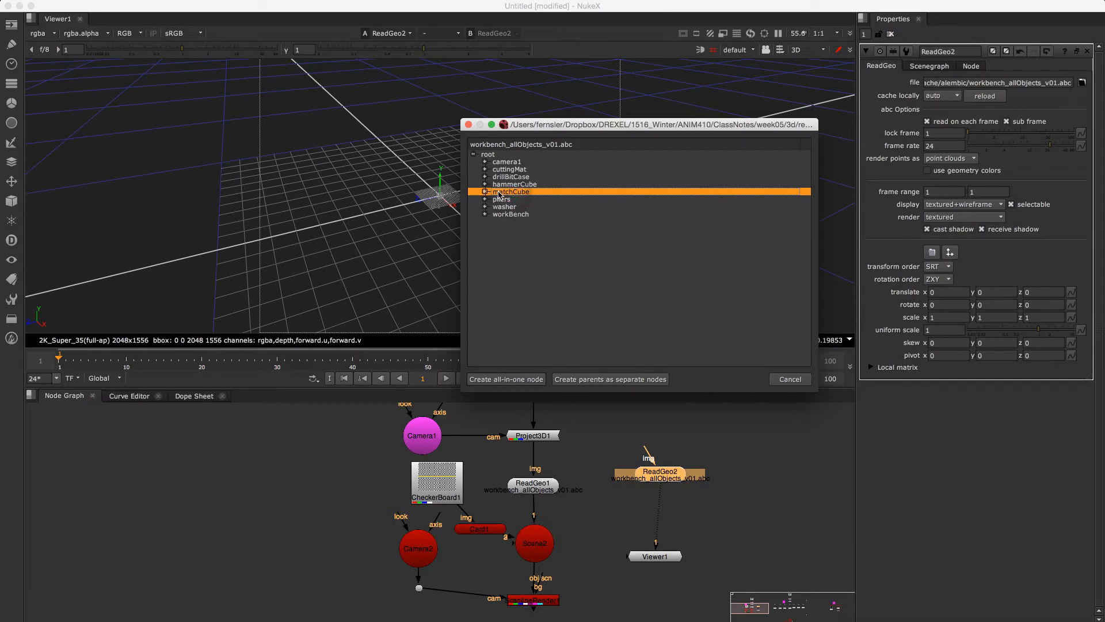
{"action": "left_click", "coordinate": [502, 201]}
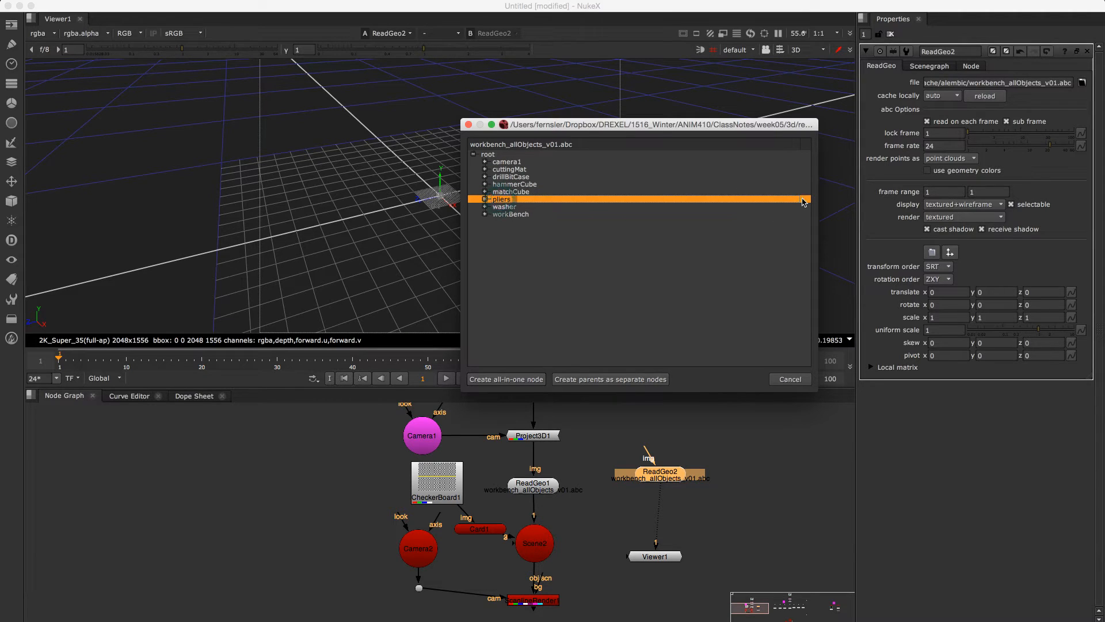
{"action": "left_click", "coordinate": [802, 200]}
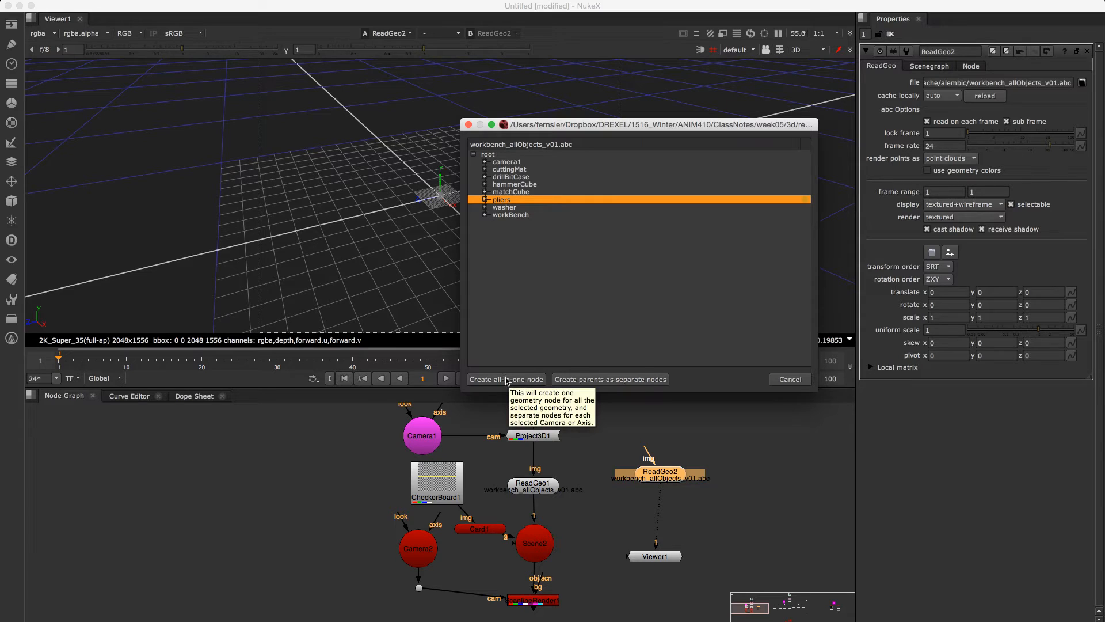
{"action": "left_click", "coordinate": [507, 379]}
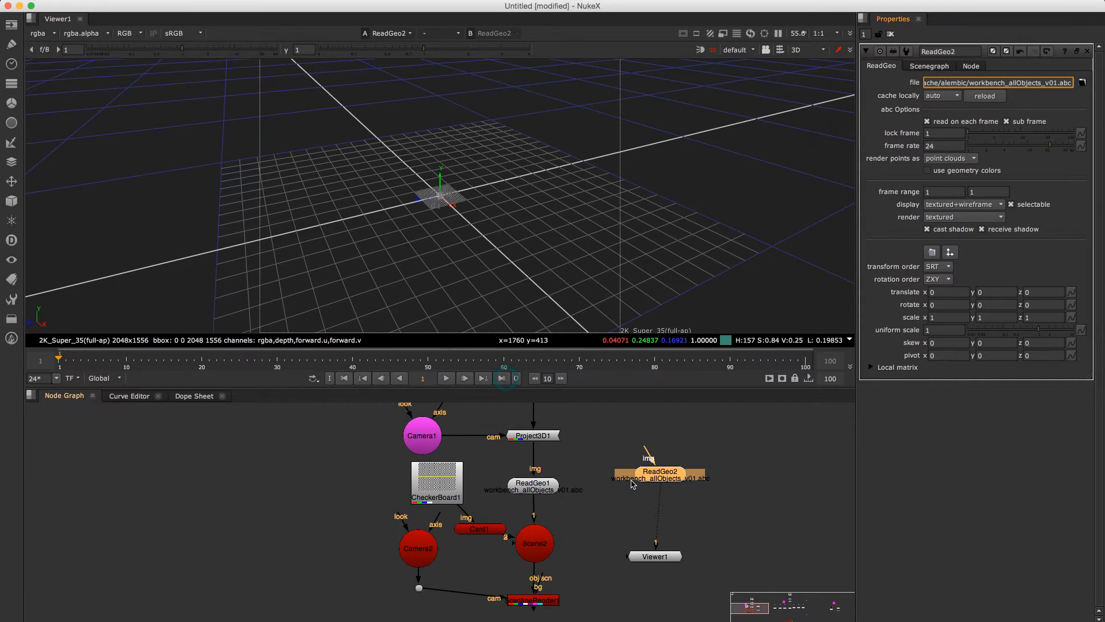
- Move ReadGeo2 higher, connect it to Scene2 in place of ReadGeo1, and view Scene2 with the pliers in frame
{"action": "left_click_drag", "start_coordinate": [658, 478], "coordinate": [653, 455]}
{"action": "left_click_drag", "start_coordinate": [548, 487], "coordinate": [645, 455]}
{"action": "left_click", "coordinate": [531, 554]}
{"action": "key", "text": "1"}
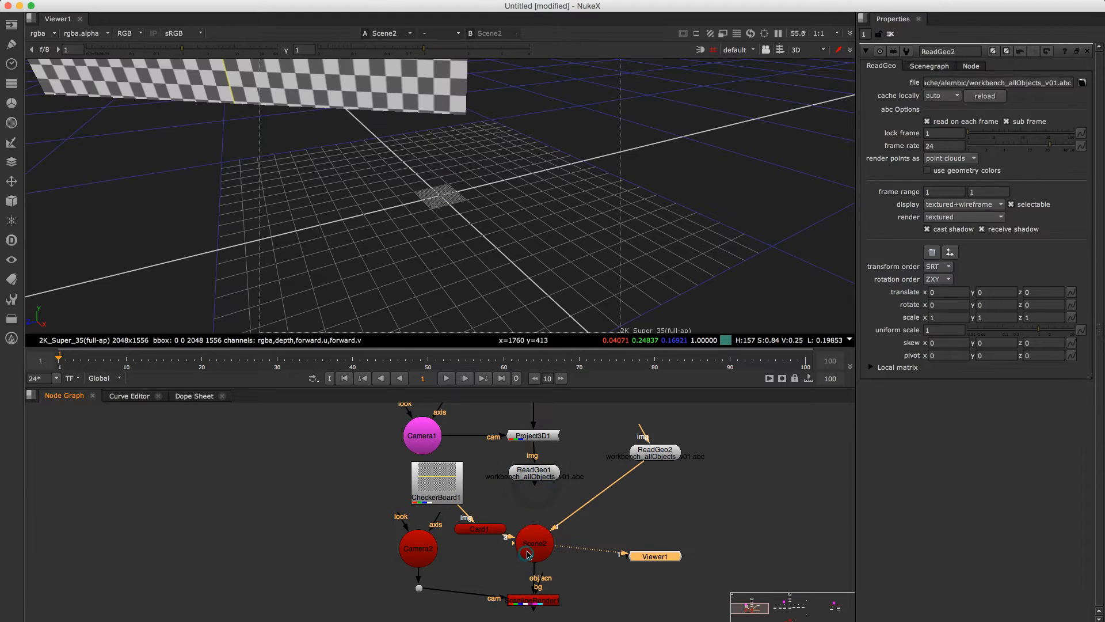
{"action": "left_click", "coordinate": [547, 257]}
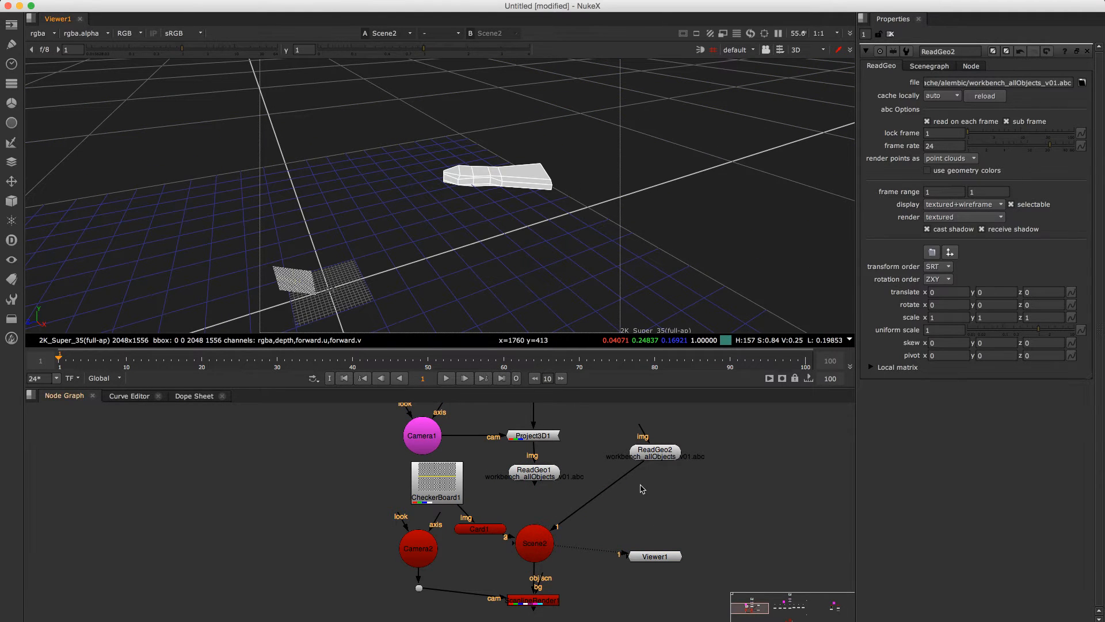
- Swap Scene2's geometry input to ReadGeo1 and back to ReadGeo2 for comparison, and line ReadGeo2 up beside ReadGeo1
{"action": "left_click_drag", "start_coordinate": [642, 471], "coordinate": [551, 478]}
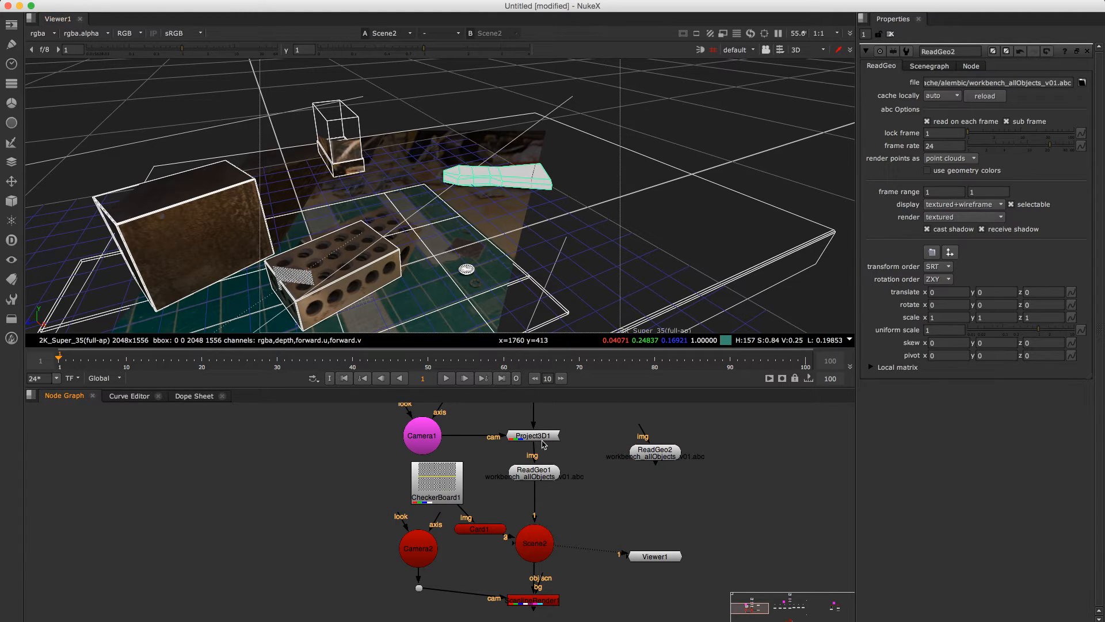
{"action": "left_click_drag", "start_coordinate": [540, 500], "coordinate": [643, 458]}
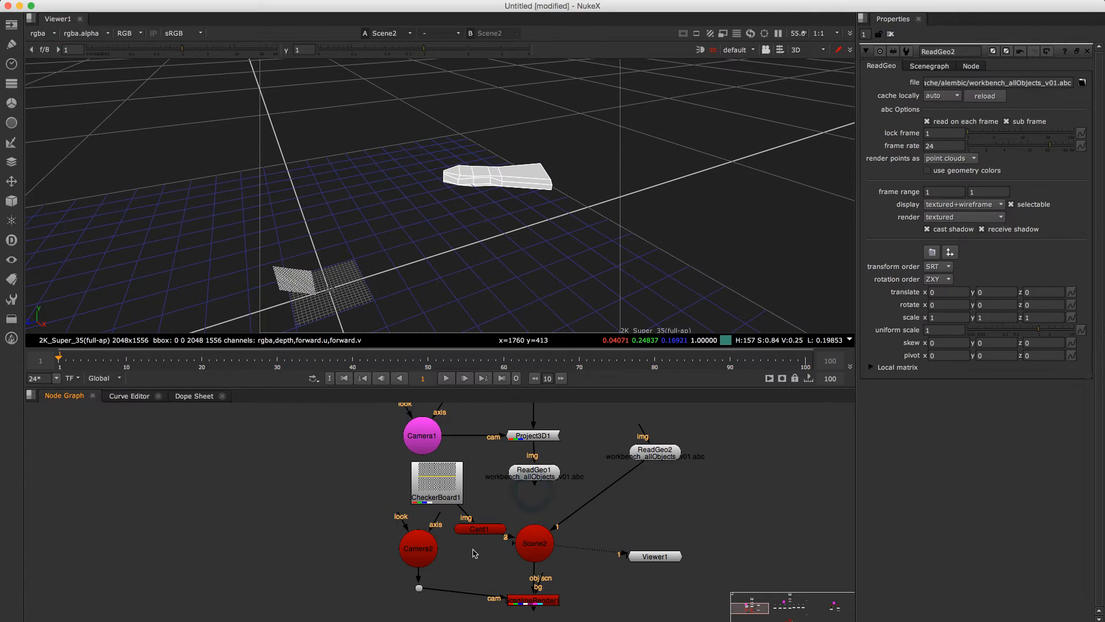
{"action": "left_click_drag", "start_coordinate": [506, 389], "coordinate": [511, 333]}
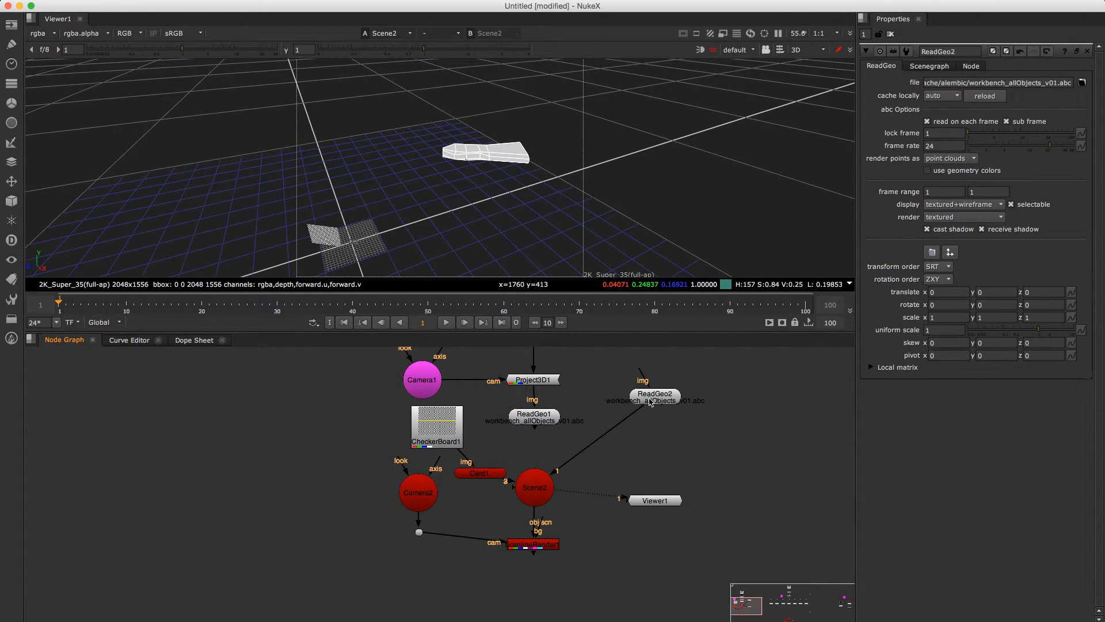
{"action": "mouse_move", "coordinate": [650, 402]}
{"action": "left_mouse_down"}
{"action": "mouse_move", "coordinate": [649, 428]}
{"action": "mouse_move", "coordinate": [632, 428]}
{"action": "mouse_move", "coordinate": [644, 422]}
{"action": "left_mouse_up"}
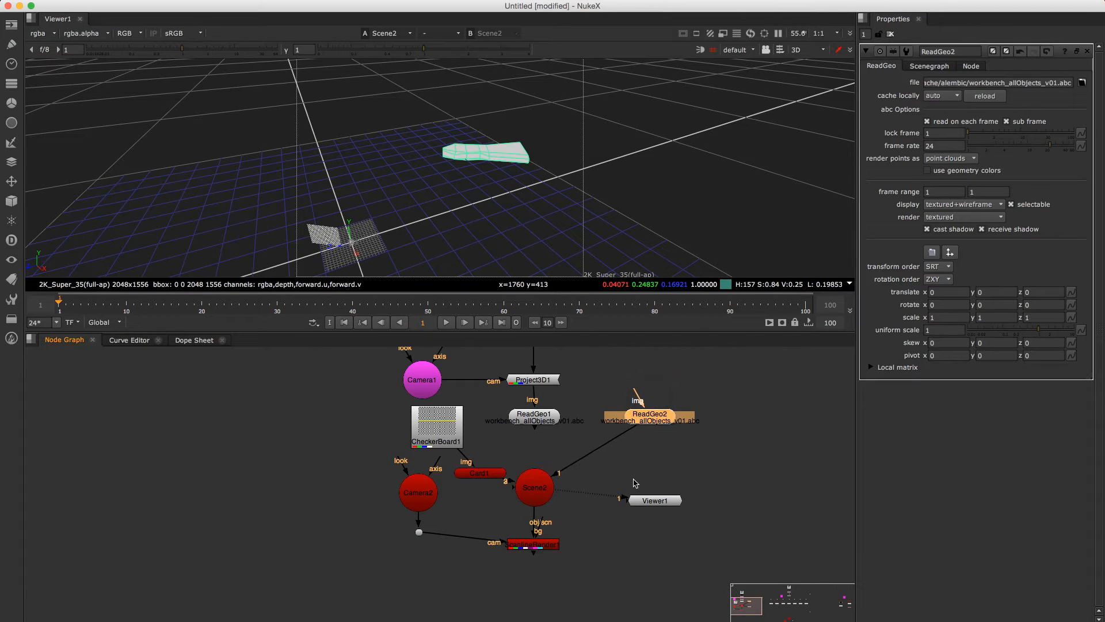
- Close all open node properties and view the Read3 workbench photo feeding the separate-object tree, fitted to the viewer
{"action": "scroll", "coordinate": [724, 449], "scroll_direction": "right", "scroll_amount": 10}
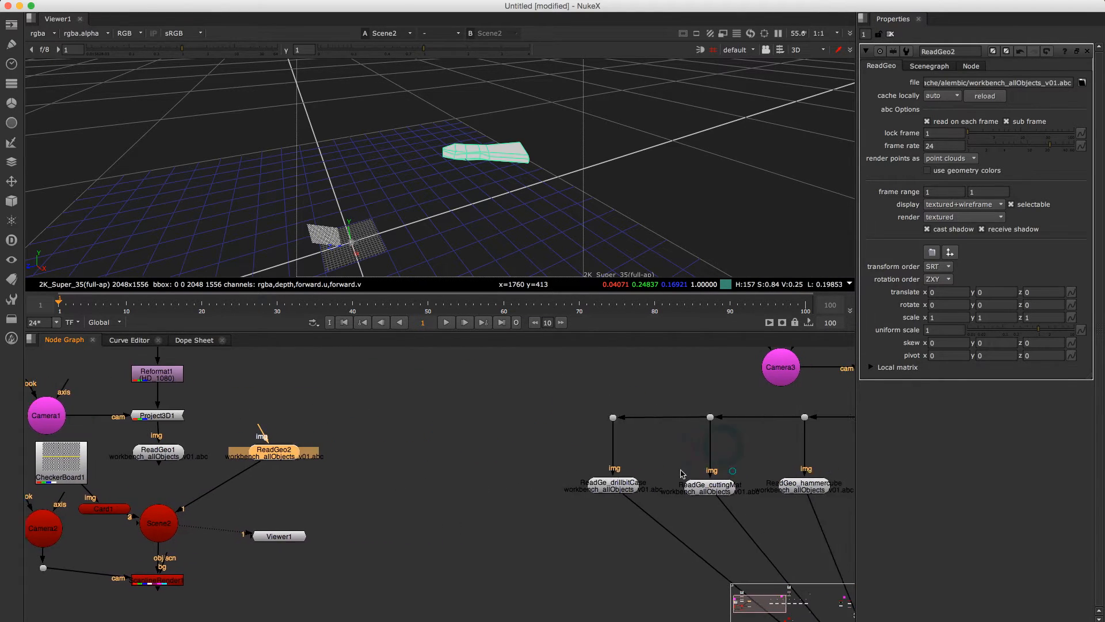
{"action": "scroll", "coordinate": [494, 475], "scroll_direction": "right", "scroll_amount": 3}
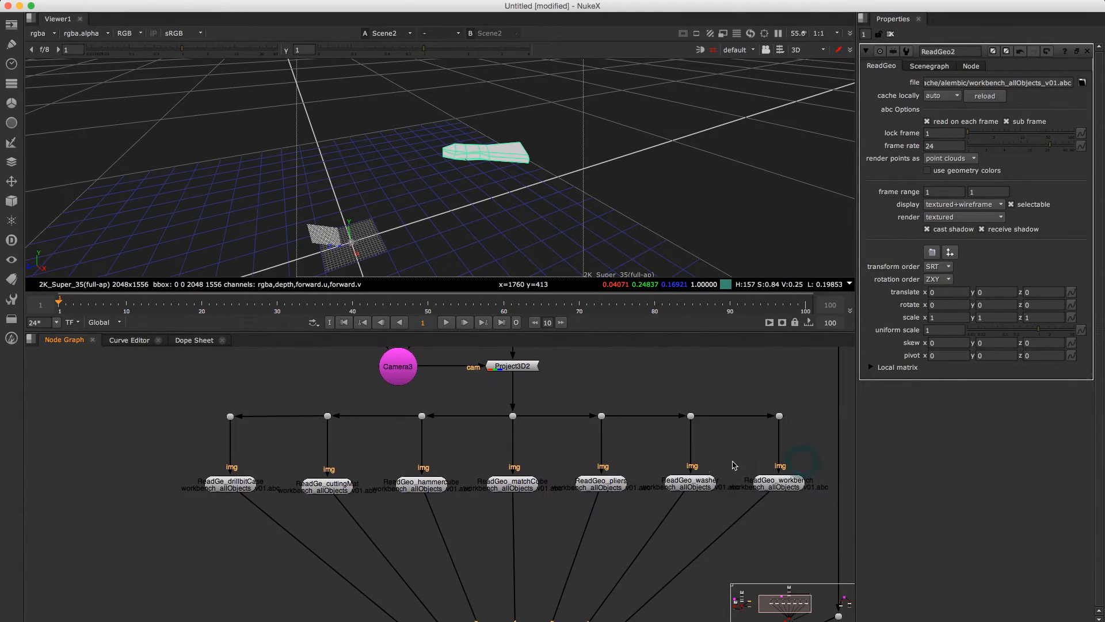
{"action": "scroll", "coordinate": [763, 517], "scroll_direction": "up", "scroll_amount": 1}
{"action": "scroll", "coordinate": [762, 517], "scroll_direction": "up", "scroll_amount": 1}
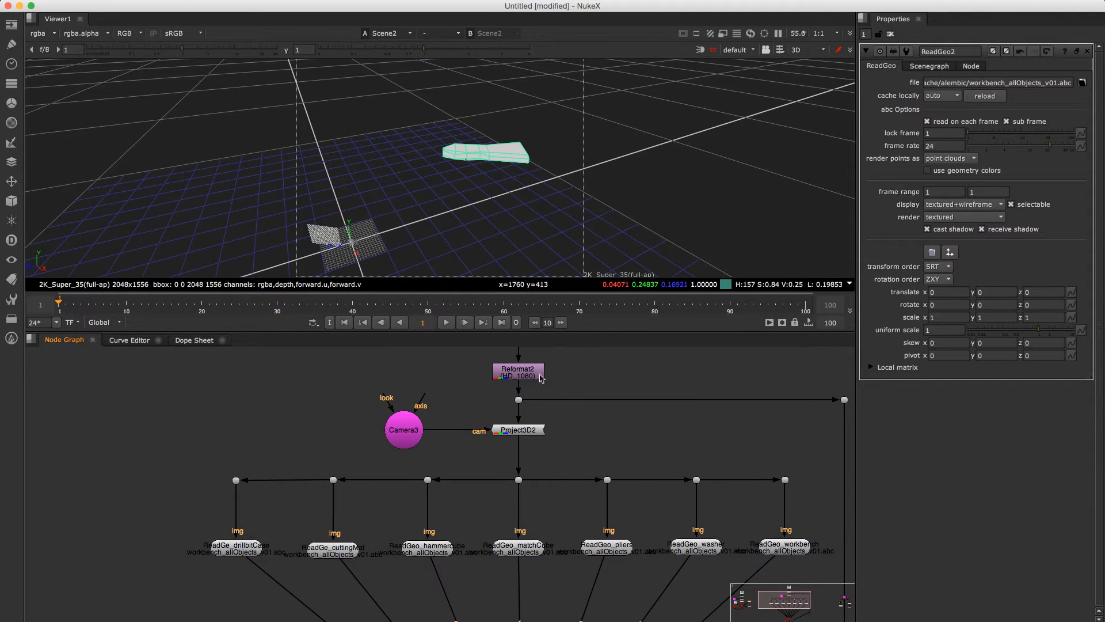
{"action": "left_click", "coordinate": [890, 34]}
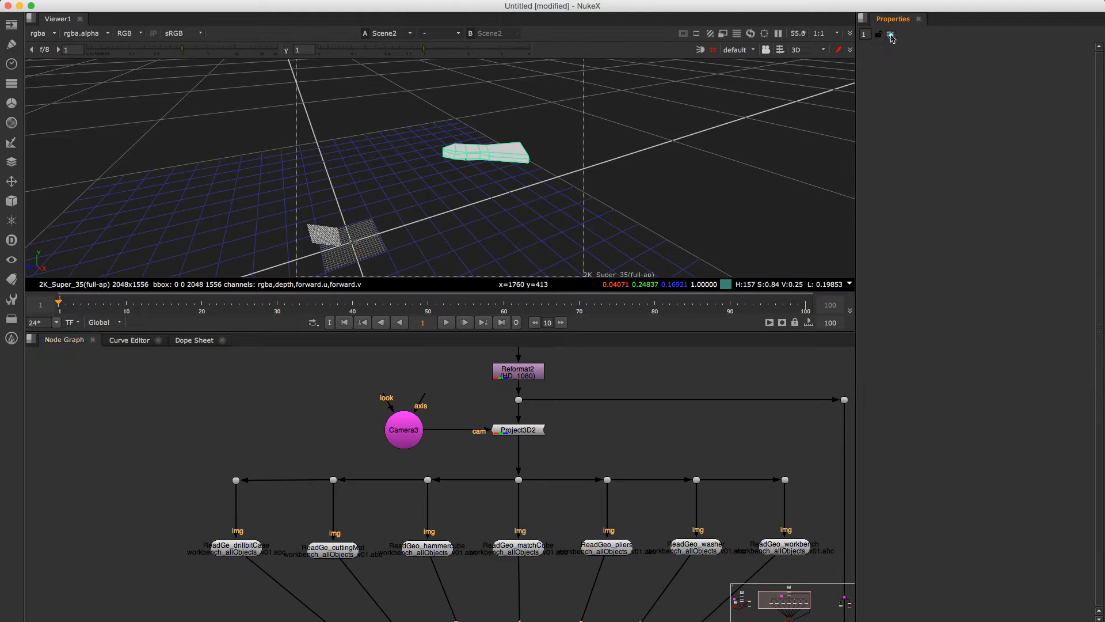
{"action": "scroll", "coordinate": [588, 386], "scroll_direction": "up", "scroll_amount": 1}
{"action": "left_click", "coordinate": [517, 365]}
{"action": "key", "text": "1"}
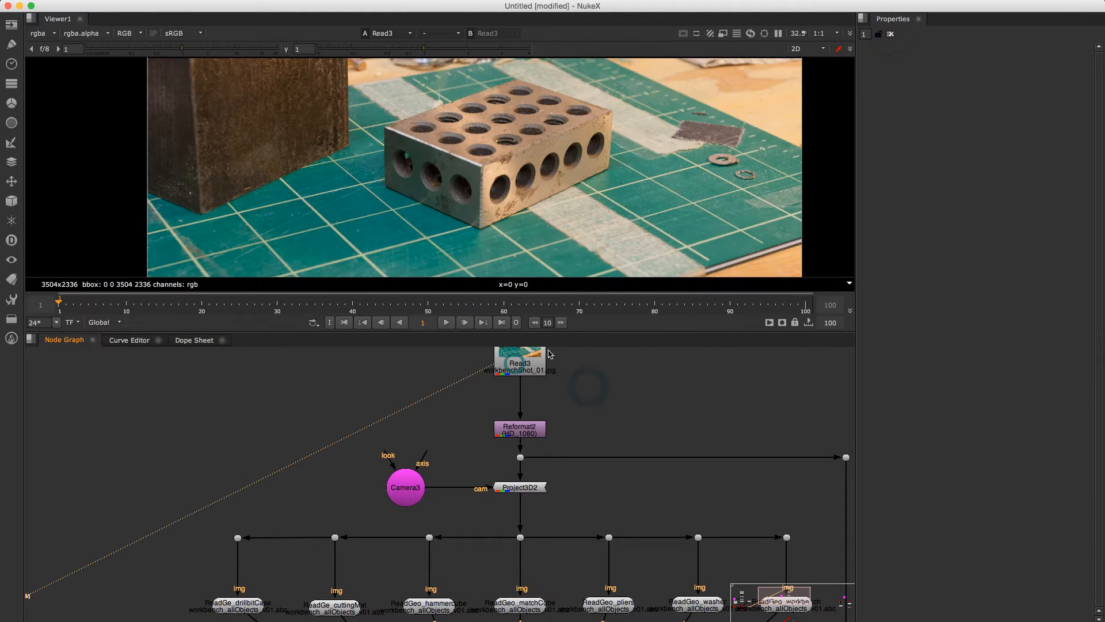
{"action": "key", "text": "f"}
- View Reformat2 and bring Viewer1 over beside the Project3D2 node
{"action": "left_click", "coordinate": [521, 431]}
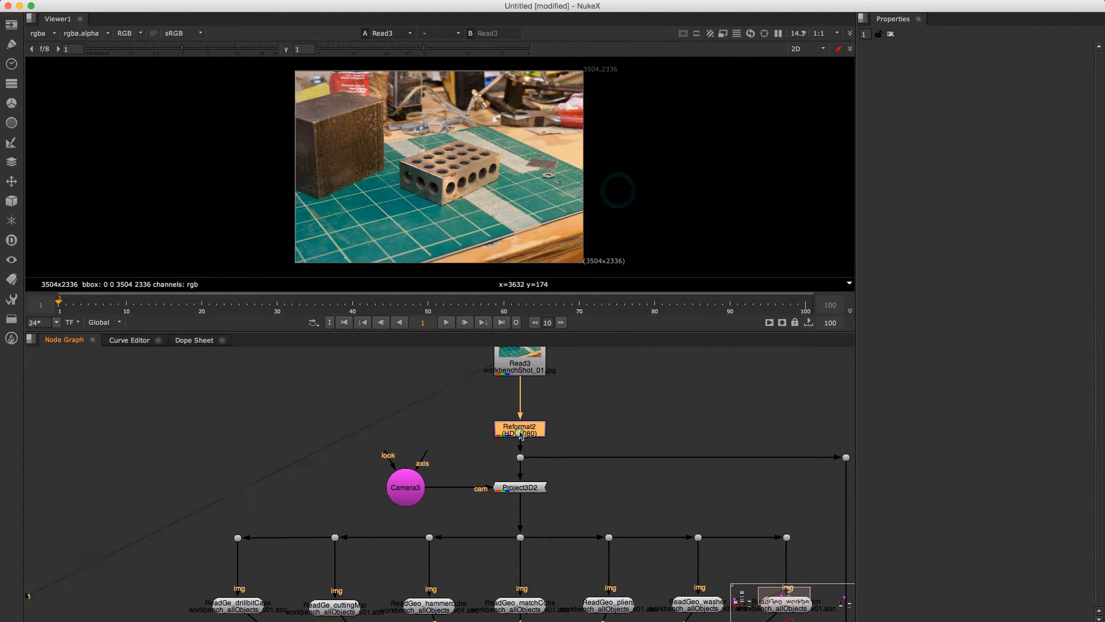
{"action": "key", "text": "1"}
{"action": "left_click_drag", "start_coordinate": [580, 450], "coordinate": [329, 501]}
{"action": "left_click_drag", "start_coordinate": [141, 538], "coordinate": [616, 524]}
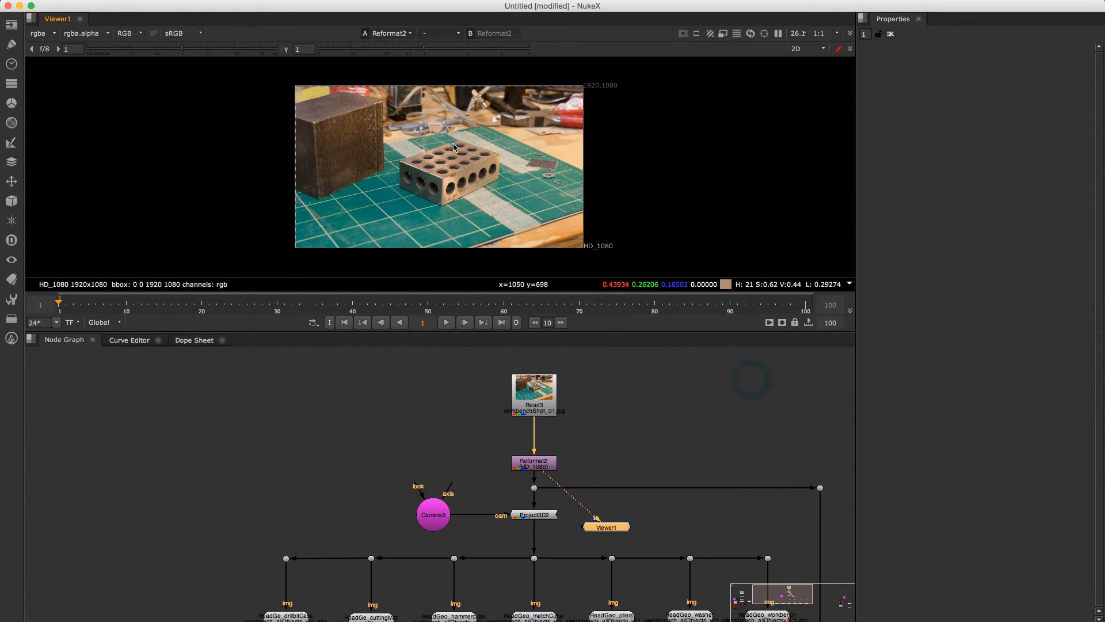
- View Project3D2 and open its properties to inspect the projection settings
{"action": "scroll", "coordinate": [453, 146], "scroll_direction": "up", "scroll_amount": 2}
{"action": "left_click_drag", "start_coordinate": [541, 538], "coordinate": [544, 515]}
{"action": "left_click", "coordinate": [541, 491]}
{"action": "key", "text": "1"}
{"action": "left_click", "coordinate": [615, 502]}
{"action": "double_click", "coordinate": [549, 490]}
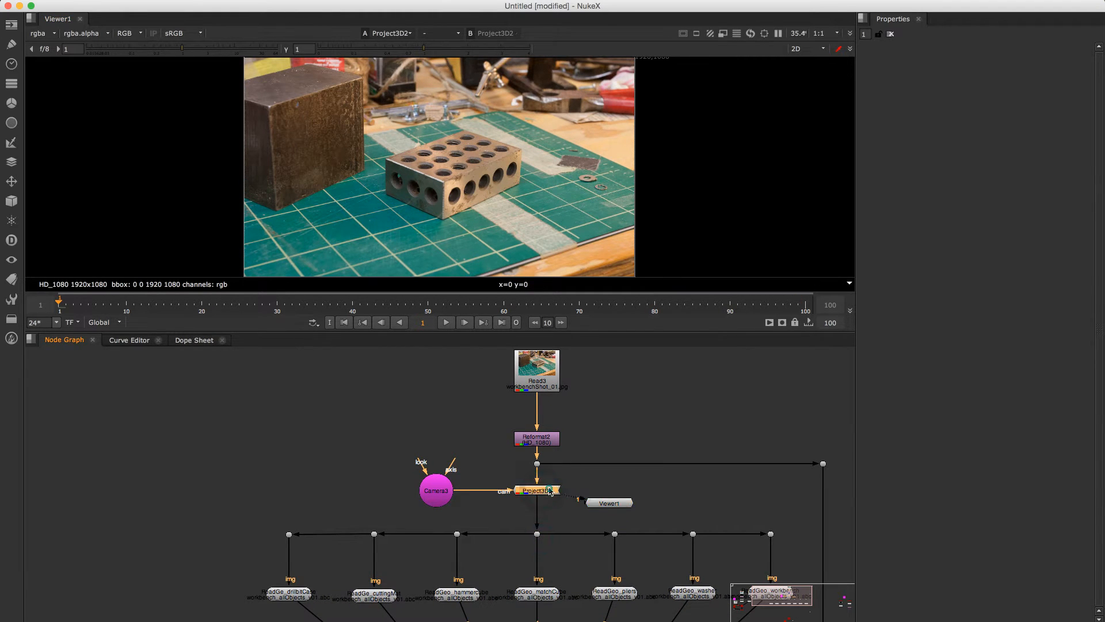
- View the projected drill bit case and cutting mat geometry in turn, and open the cutting mat node's properties
{"action": "left_click_drag", "start_coordinate": [570, 533], "coordinate": [556, 492]}
{"action": "scroll", "coordinate": [624, 487], "scroll_direction": "down", "scroll_amount": 5}
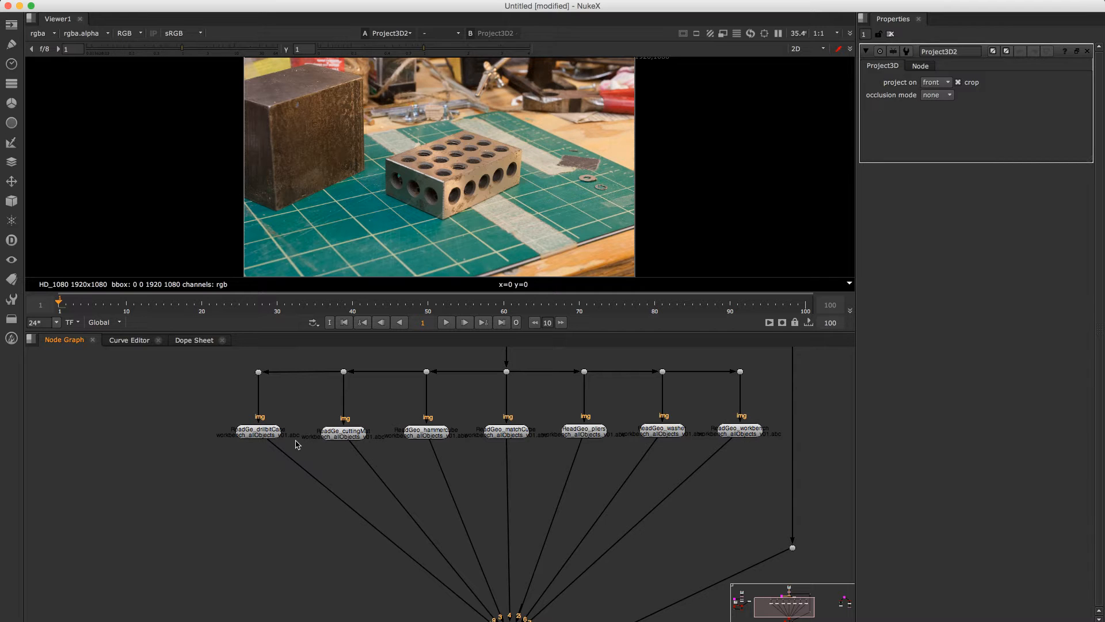
{"action": "left_click", "coordinate": [260, 433]}
{"action": "key", "text": "1"}
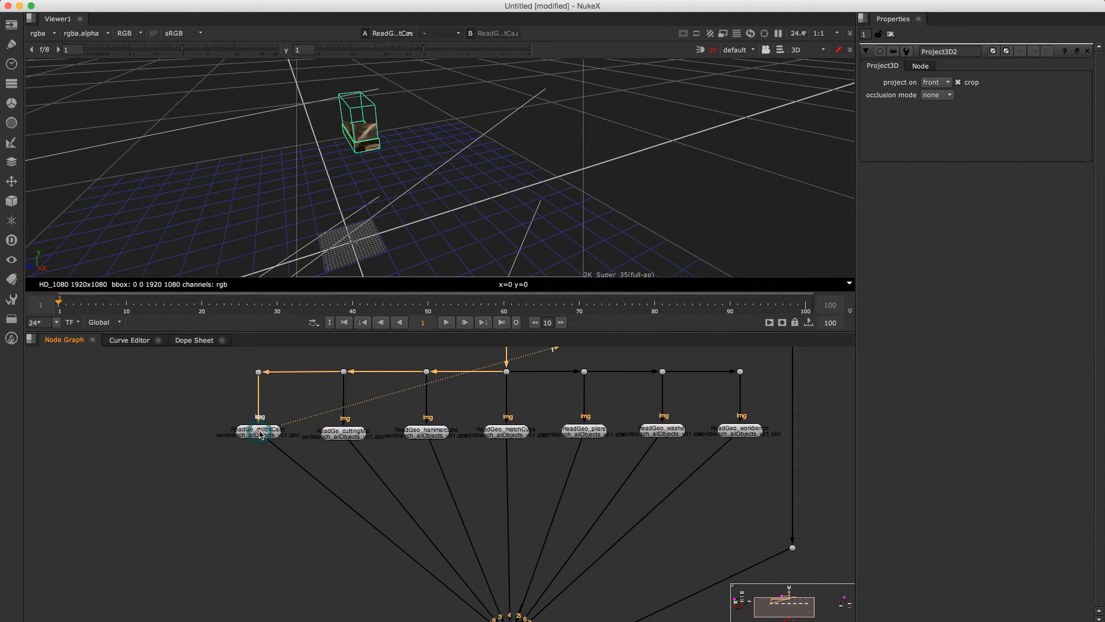
{"action": "mouse_move", "coordinate": [377, 200]}
{"action": "left_mouse_down"}
{"action": "mouse_move", "coordinate": [434, 167]}
{"action": "mouse_move", "coordinate": [380, 183]}
{"action": "left_mouse_up"}
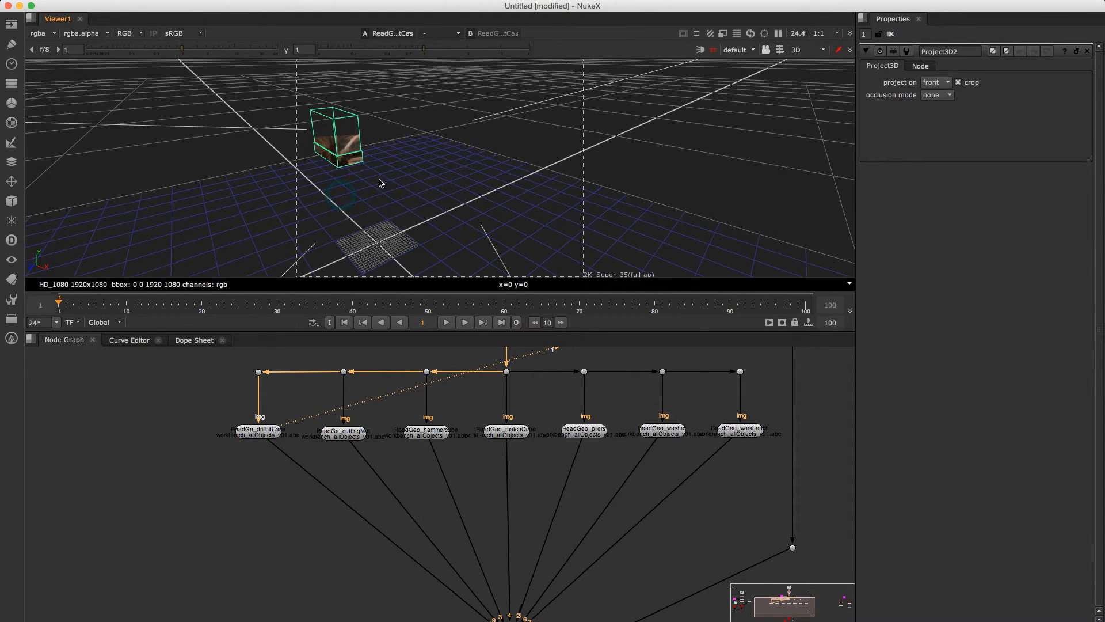
{"action": "key", "text": "1"}
{"action": "double_click", "coordinate": [348, 429]}
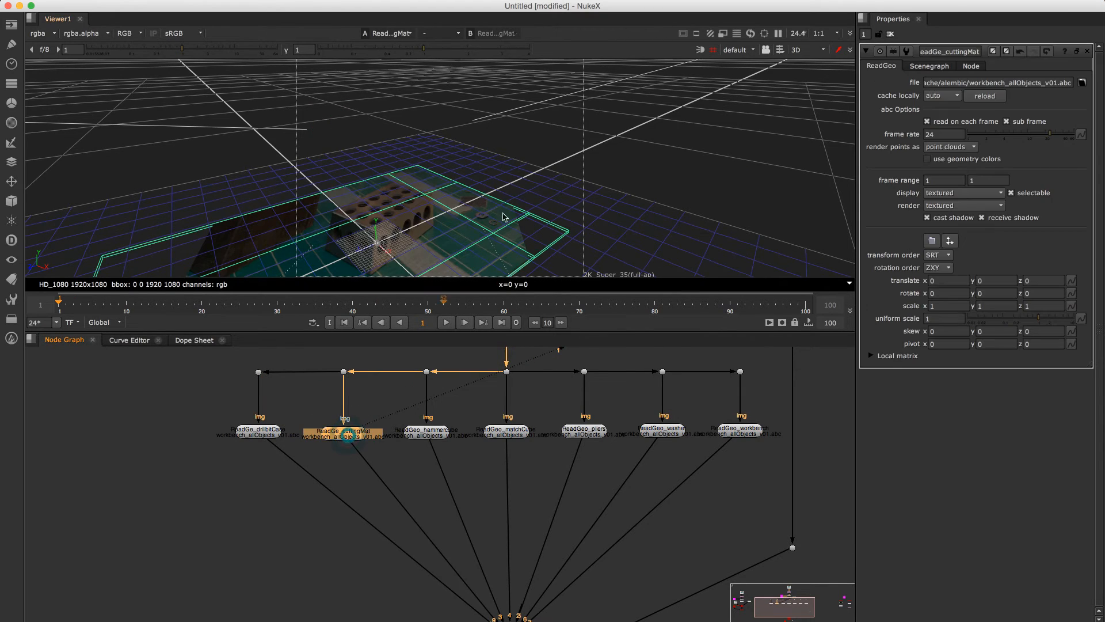
{"action": "left_click_drag", "start_coordinate": [378, 218], "coordinate": [491, 168]}
- View the ReadGeo_hammercube and ReadGeo_matchCube nodes in turn and inspect each projected object in 3D
{"action": "left_click", "coordinate": [423, 438]}
{"action": "key", "text": "1"}
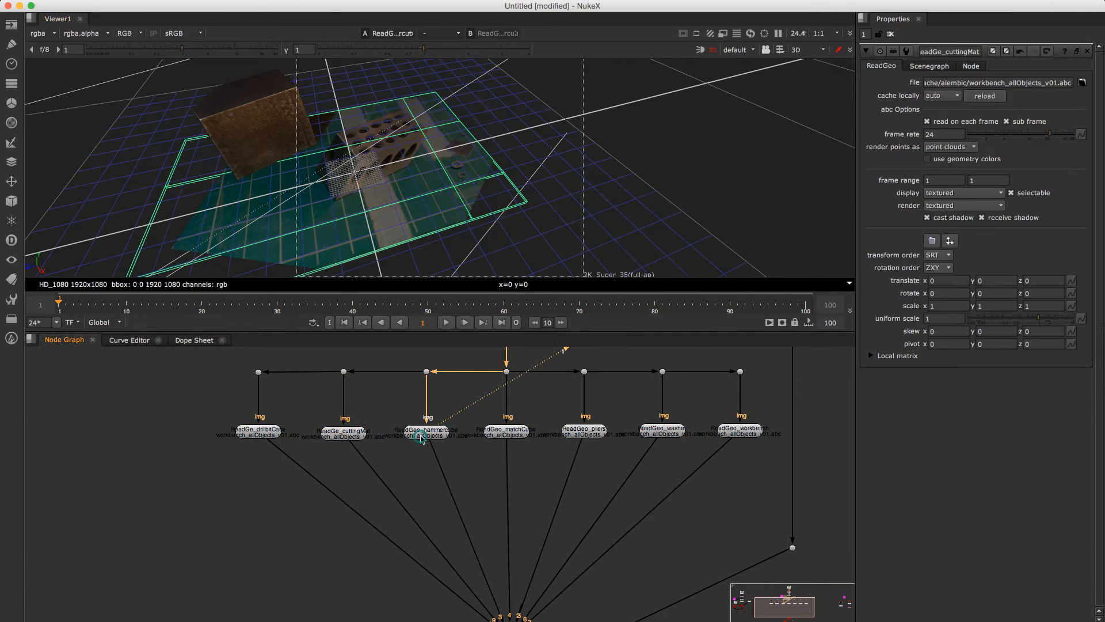
{"action": "left_click_drag", "start_coordinate": [417, 187], "coordinate": [398, 171]}
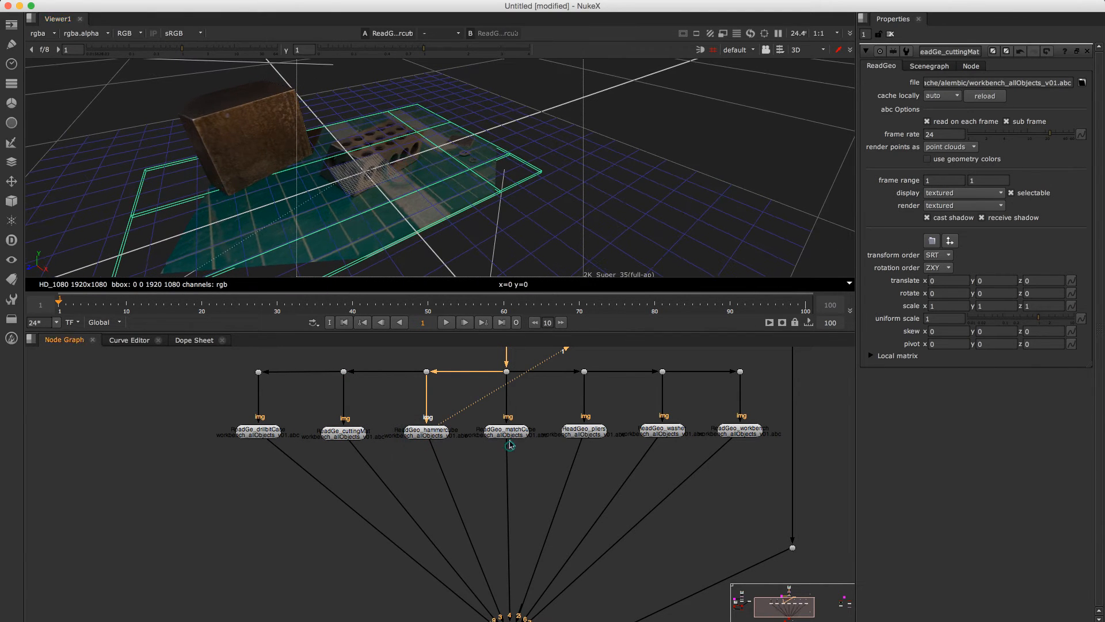
{"action": "left_click", "coordinate": [507, 434]}
{"action": "key", "text": "1"}
{"action": "left_click_drag", "start_coordinate": [475, 220], "coordinate": [479, 181]}
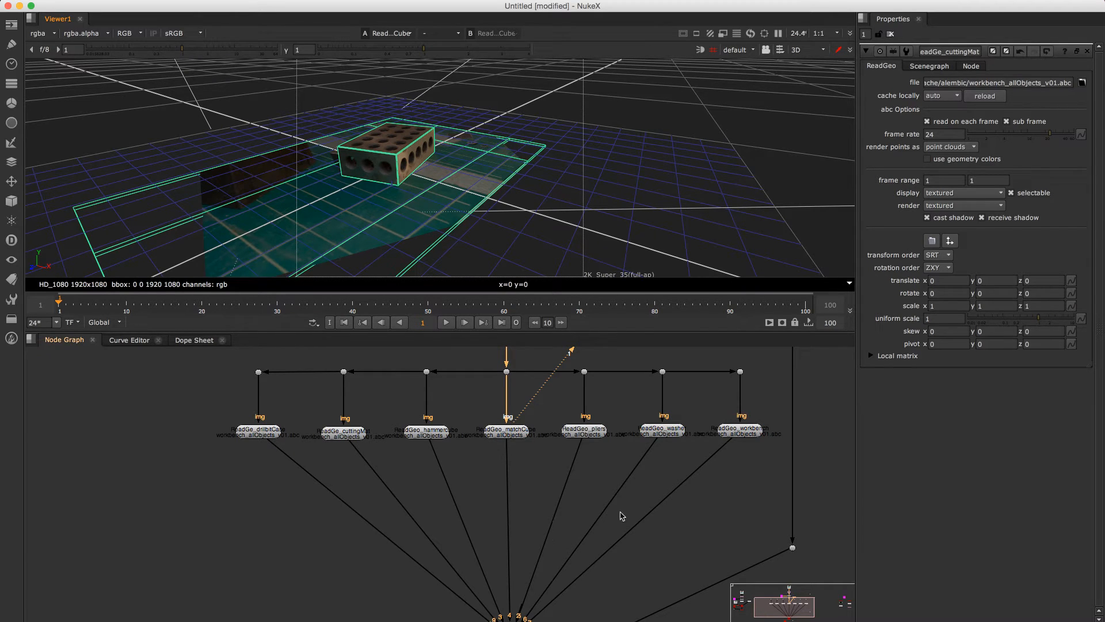
- View the ScanlineRender node below the separate-object scene and switch the viewer to its 2D render
{"action": "scroll", "coordinate": [593, 529], "scroll_direction": "down", "scroll_amount": 5}
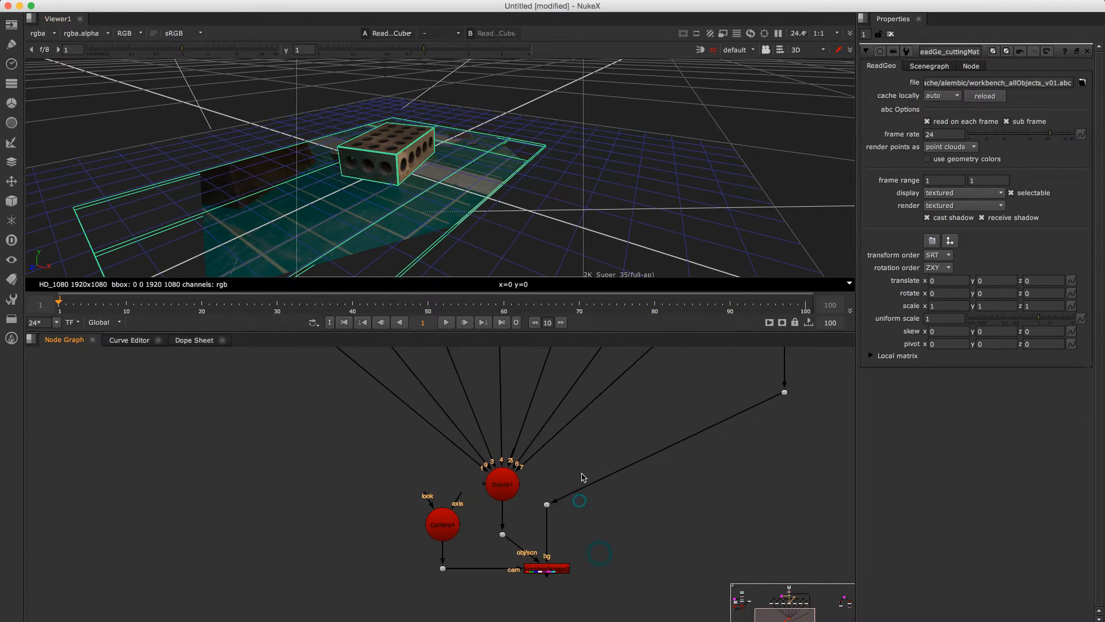
{"action": "left_click", "coordinate": [547, 569]}
{"action": "key", "text": "1"}
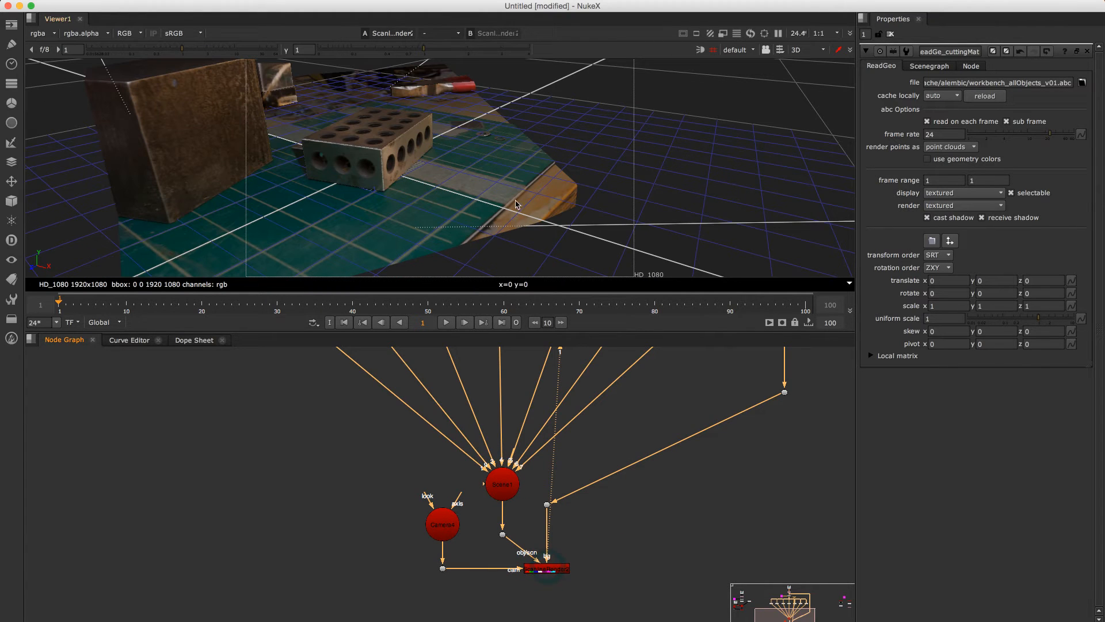
{"action": "key", "text": "Tab"}
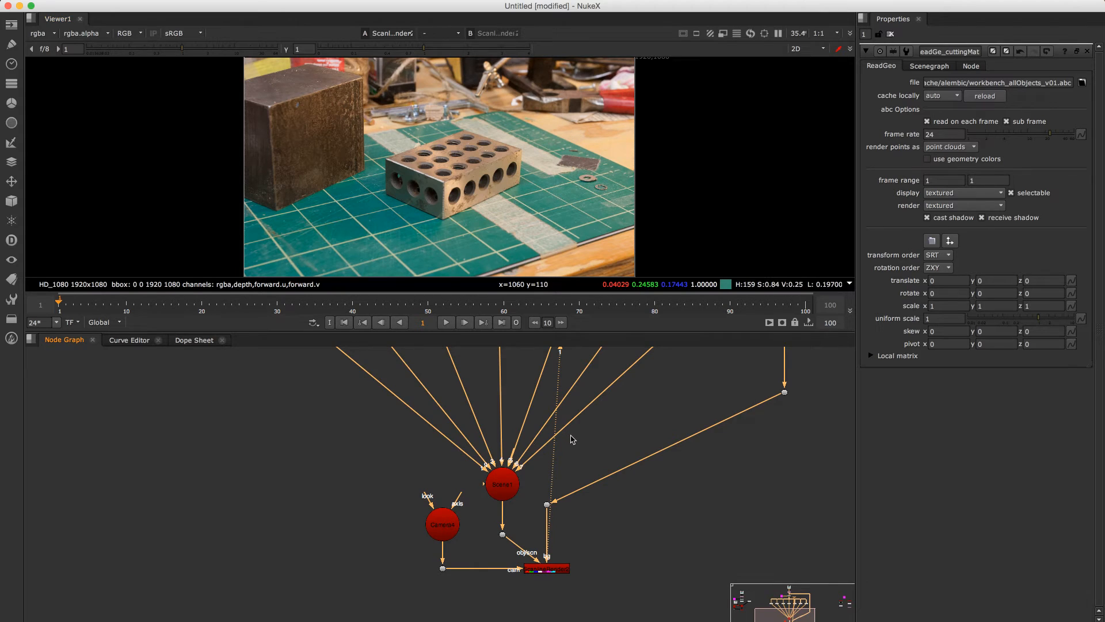
{"action": "left_click", "coordinate": [572, 438]}
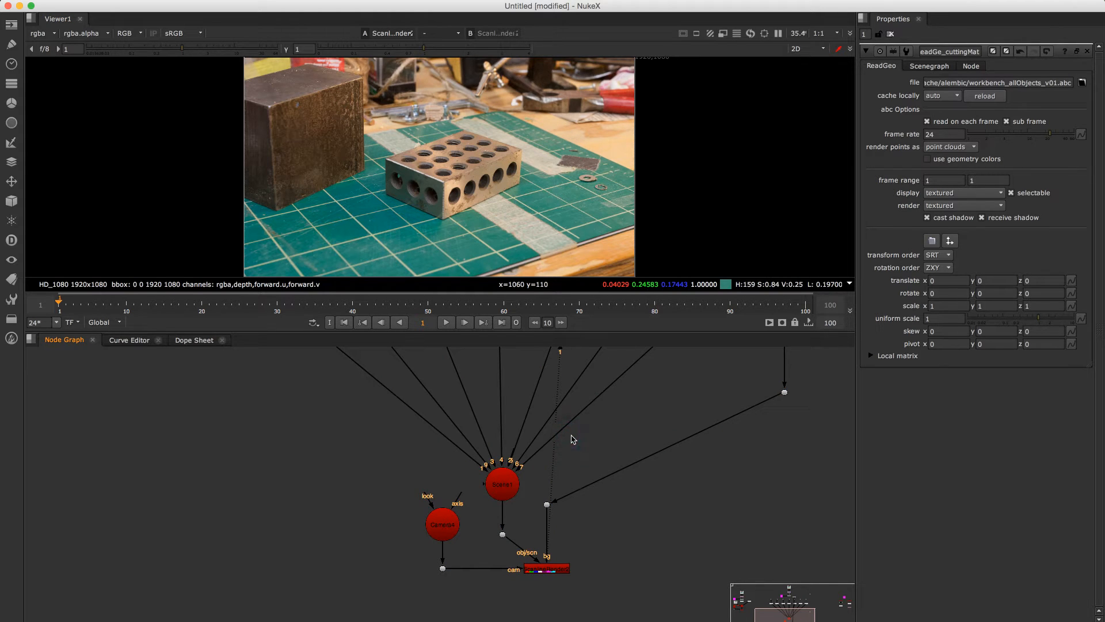
- Open the properties of ReadGeo_matchCube and switch the viewer to 3D
{"action": "left_click_drag", "start_coordinate": [591, 429], "coordinate": [600, 533]}
{"action": "mouse_move", "coordinate": [589, 467]}
{"action": "left_mouse_down"}
{"action": "mouse_move", "coordinate": [593, 530]}
{"action": "mouse_move", "coordinate": [490, 537]}
{"action": "mouse_move", "coordinate": [535, 544]}
{"action": "left_mouse_up"}
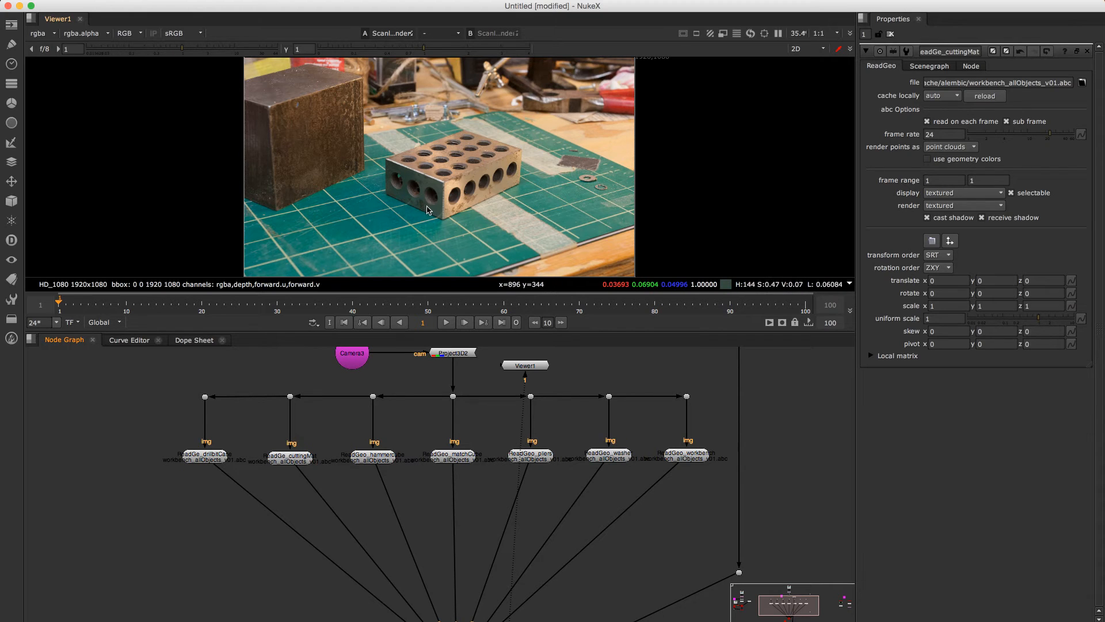
{"action": "left_click", "coordinate": [456, 459]}
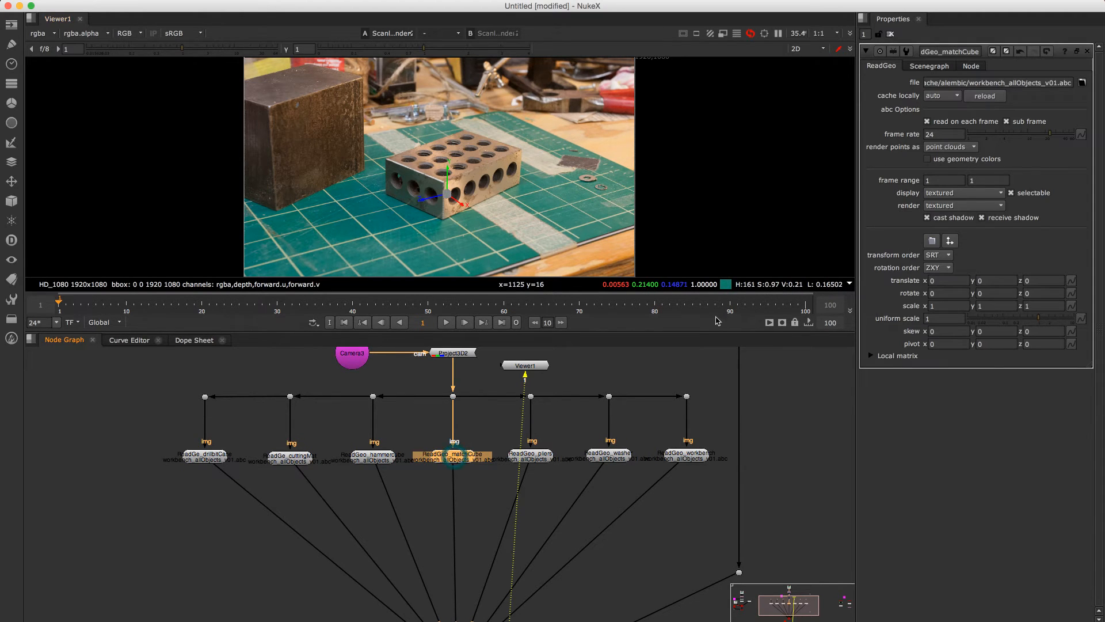
{"action": "key", "text": "Tab"}
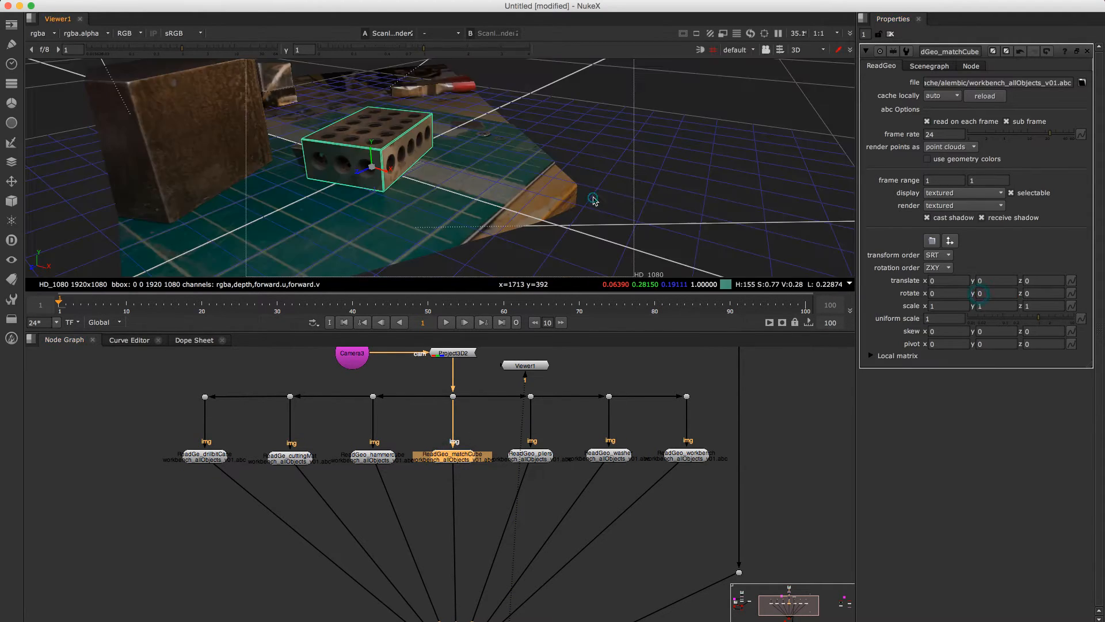
- Raise the ReadGeo_matchCube geometry to about 0.46 in Y in the 3D view
{"action": "left_click_drag", "start_coordinate": [493, 193], "coordinate": [467, 168]}
{"action": "scroll", "coordinate": [512, 195], "scroll_direction": "up", "scroll_amount": 5}
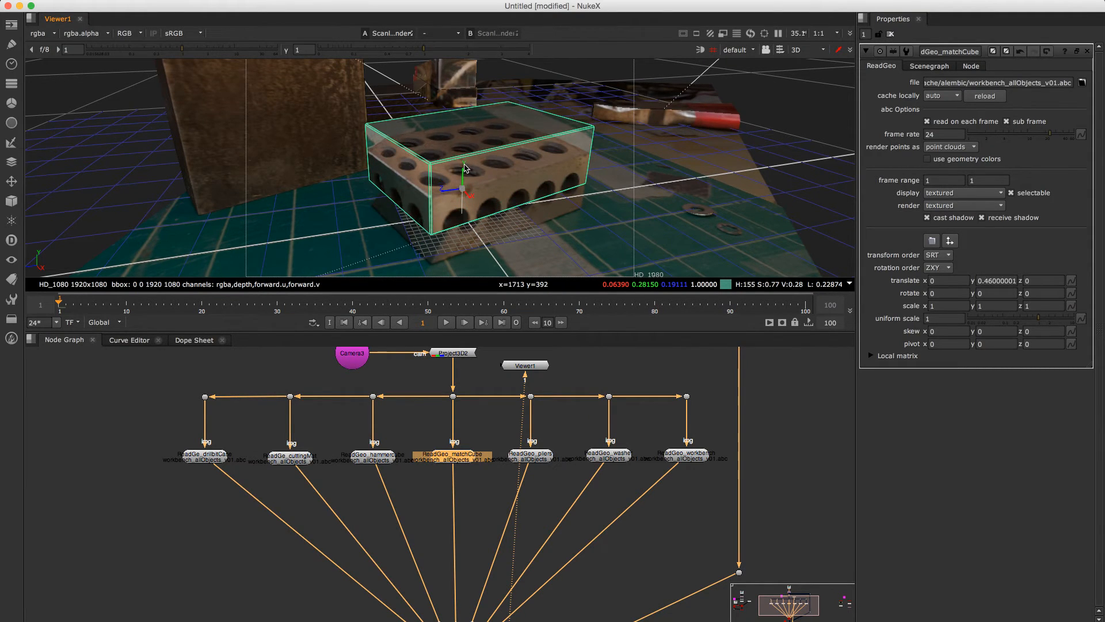
{"action": "scroll", "coordinate": [593, 512], "scroll_direction": "down", "scroll_amount": 5}
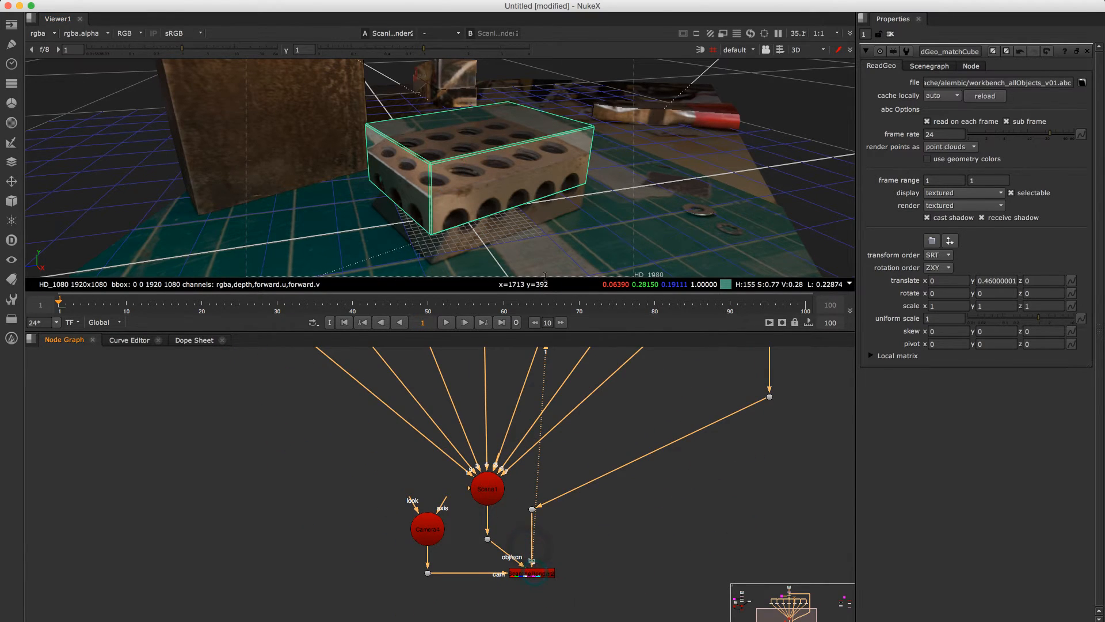
- Switch the viewer to the 2D render and reset ReadGeo_matchCube's Y translation to 0
{"action": "key", "text": "Tab"}
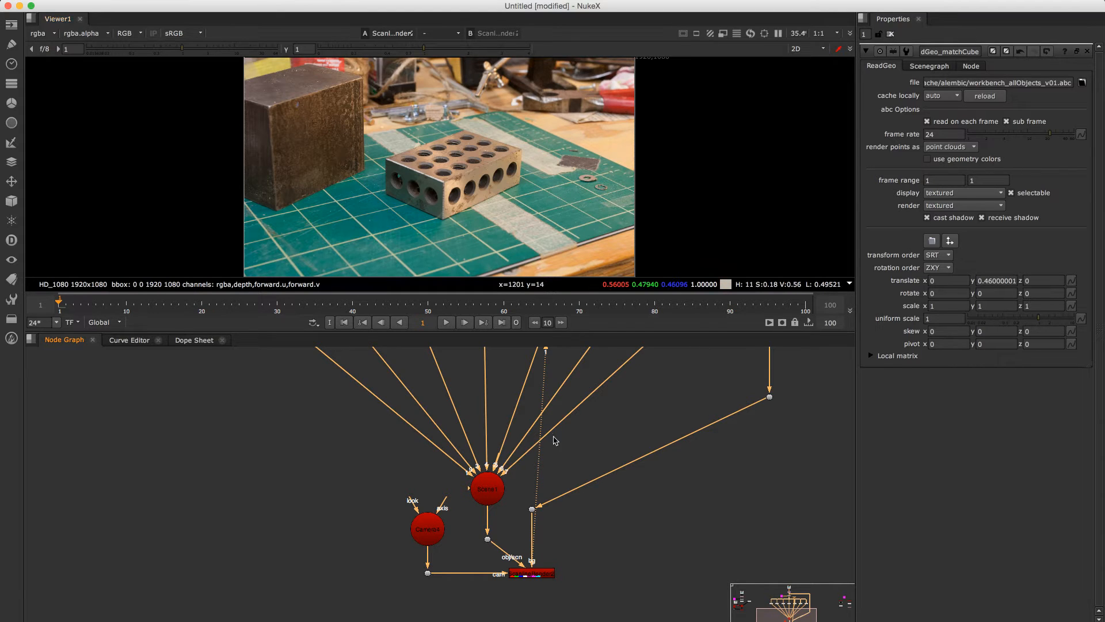
{"action": "double_click", "coordinate": [1008, 282]}
{"action": "type", "text": "0"}
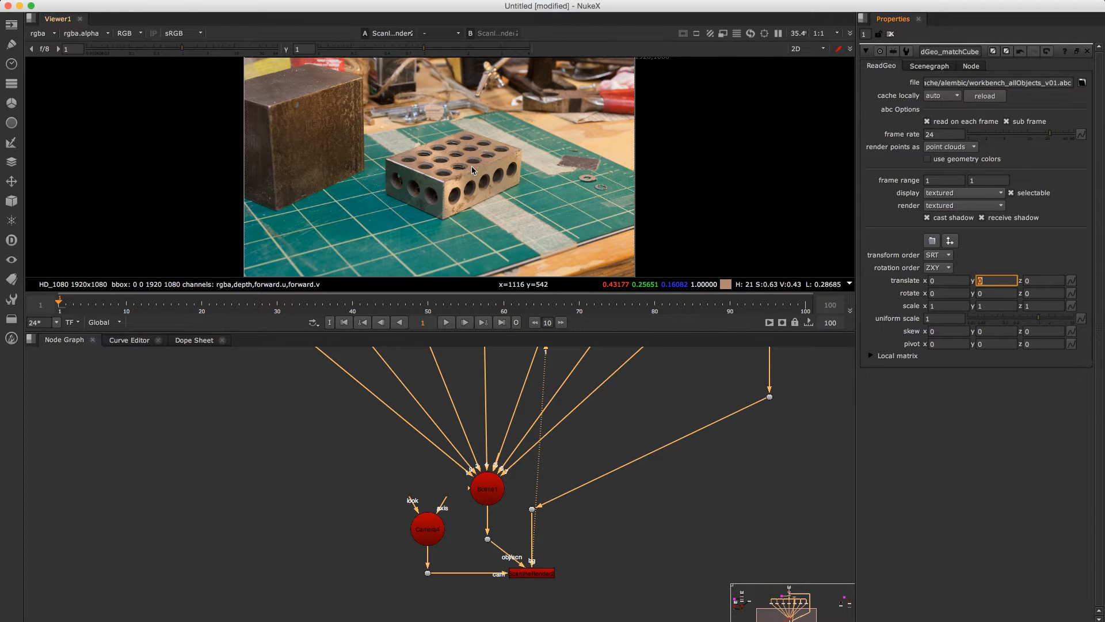
- Duplicate the camera, its connecting dot and the ScanlineRender below the separate-object scene, and place the copy in free space beside the original setup
{"action": "scroll", "coordinate": [666, 407], "scroll_direction": "up", "scroll_amount": 5}
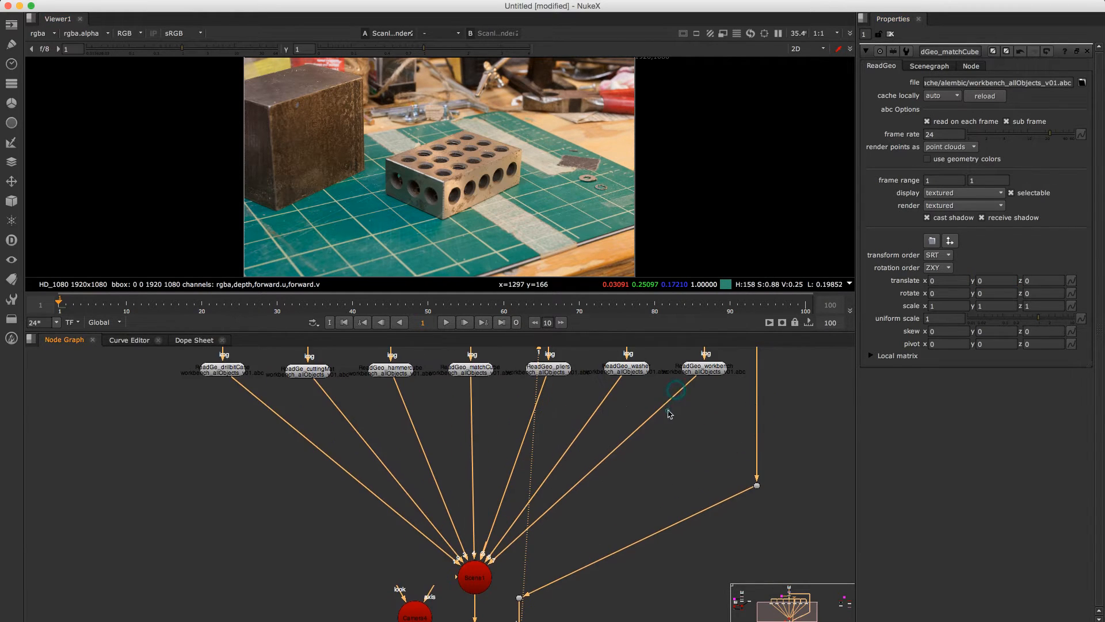
{"action": "scroll", "coordinate": [691, 454], "scroll_direction": "up", "scroll_amount": 5}
{"action": "scroll", "coordinate": [734, 414], "scroll_direction": "down", "scroll_amount": 4}
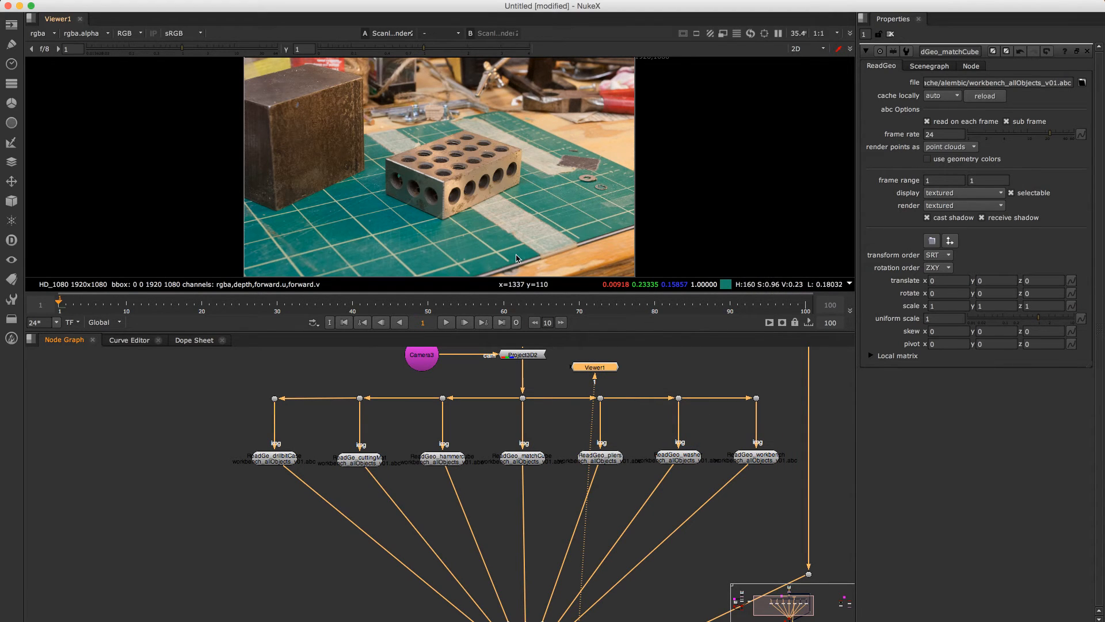
{"action": "left_click_drag", "start_coordinate": [581, 541], "coordinate": [663, 449]}
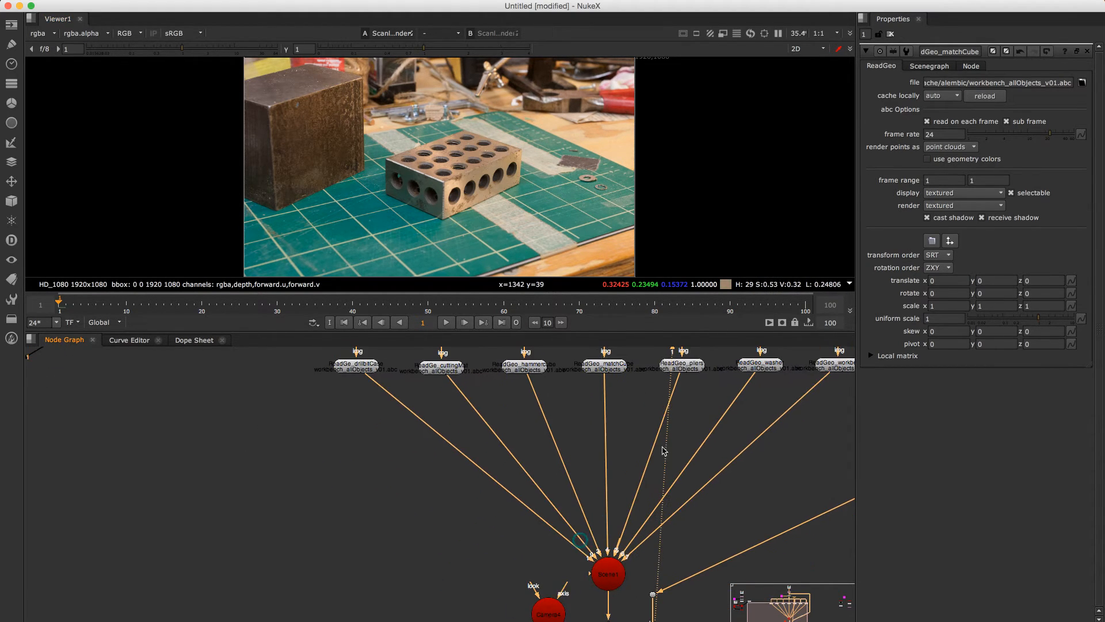
{"action": "left_click", "coordinate": [459, 486]}
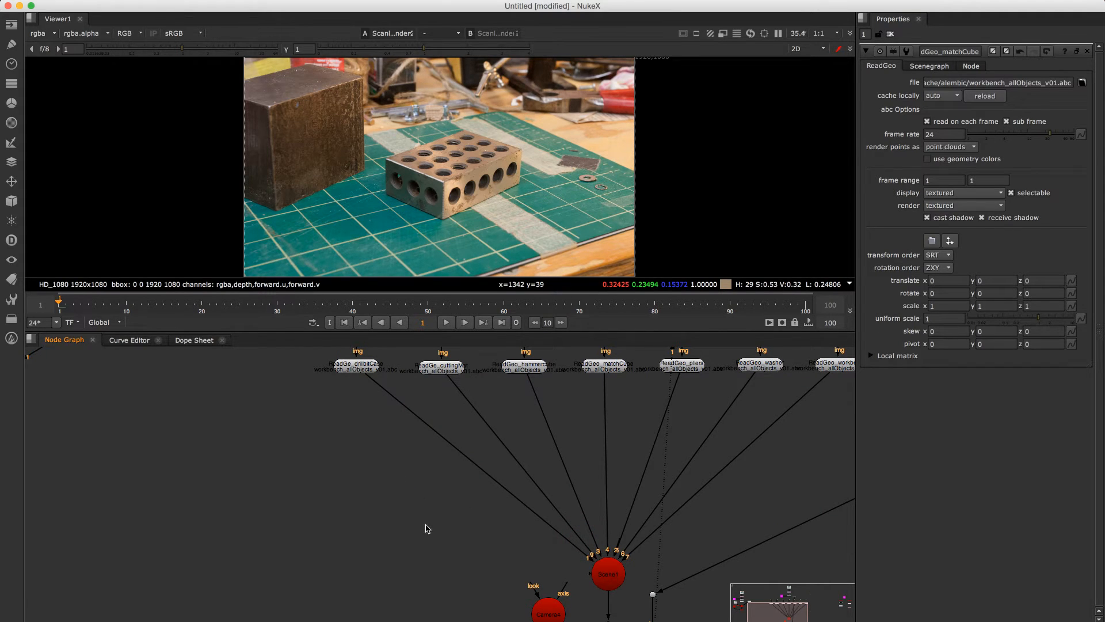
{"action": "left_click_drag", "start_coordinate": [426, 525], "coordinate": [392, 433]}
{"action": "left_click", "coordinate": [524, 532]}
{"action": "left_click", "coordinate": [620, 569], "text": "shift"}
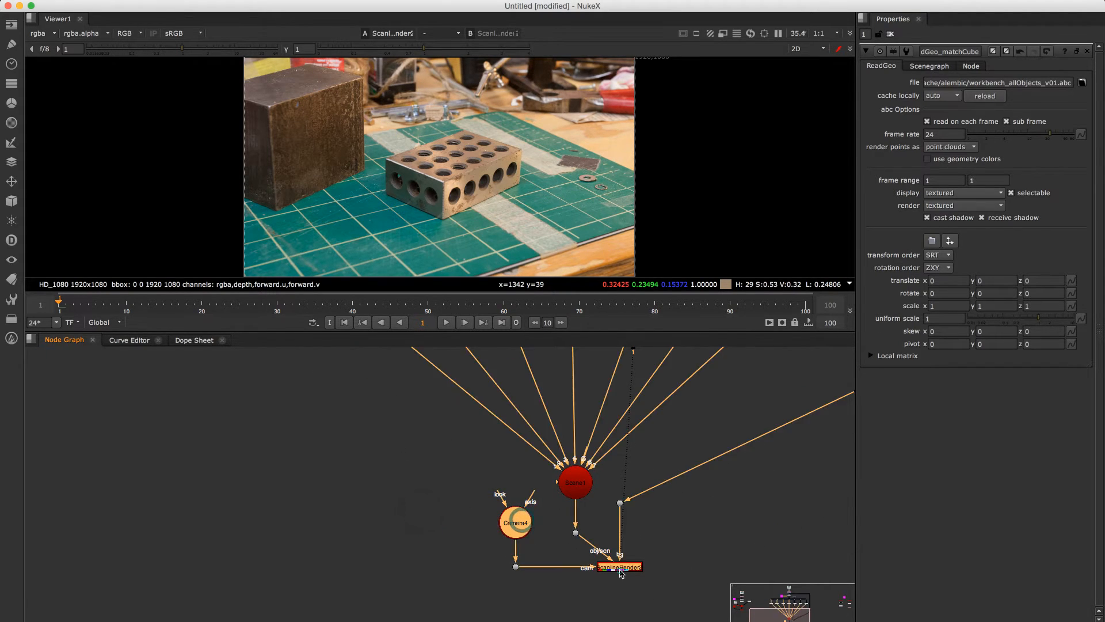
{"action": "left_click", "coordinate": [516, 567]}
{"action": "left_click", "coordinate": [339, 472]}
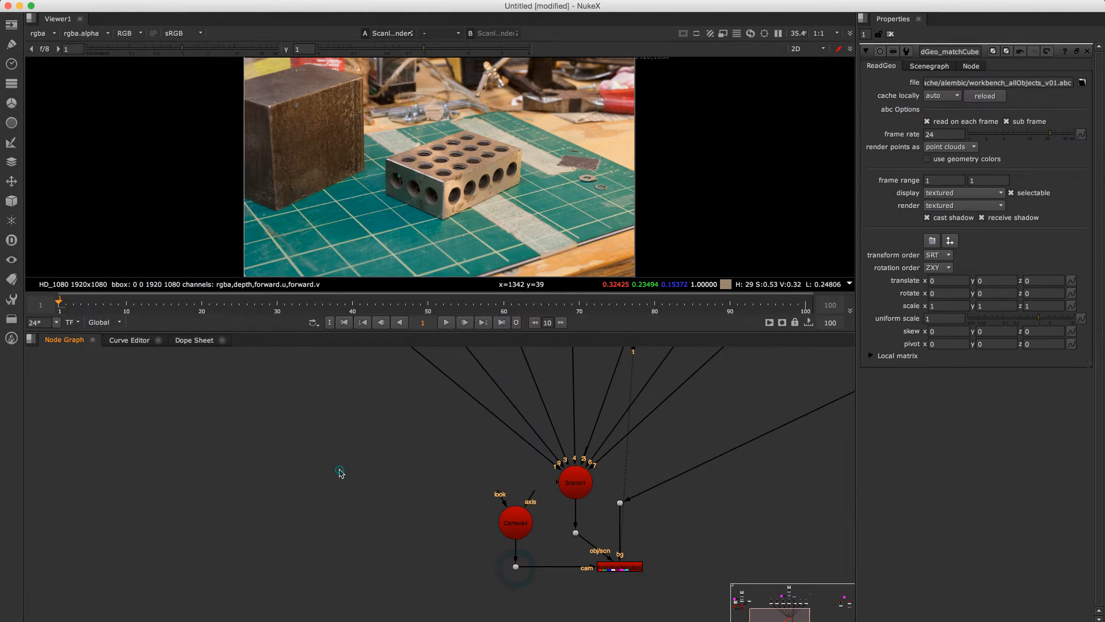
{"action": "key", "text": "ctrl+v"}
{"action": "left_click_drag", "start_coordinate": [378, 441], "coordinate": [354, 553]}
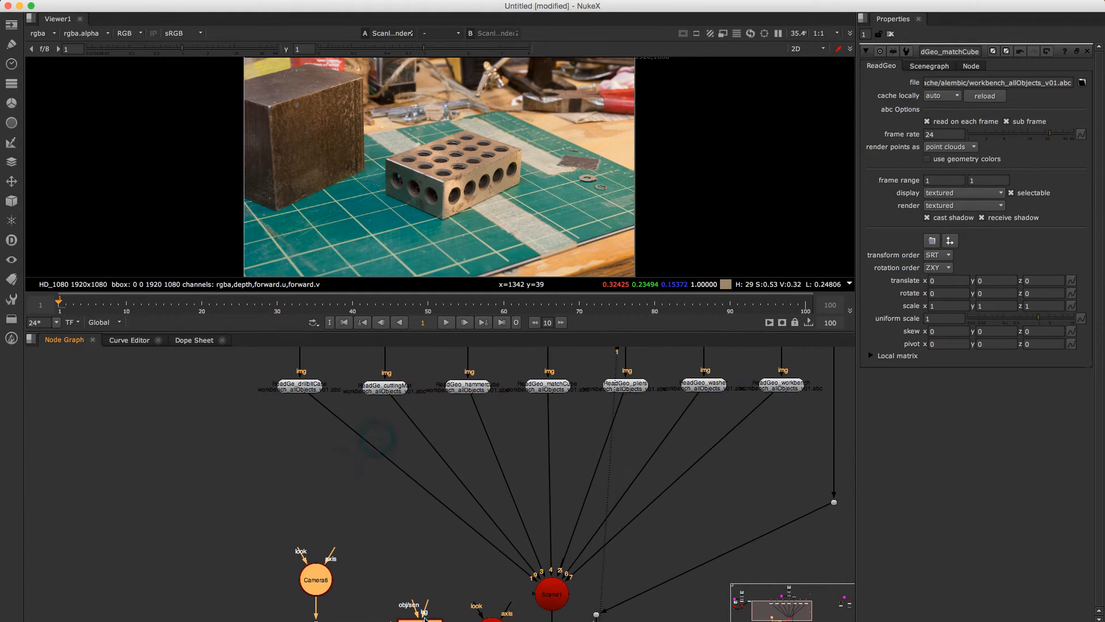
{"action": "left_click_drag", "start_coordinate": [425, 618], "coordinate": [404, 561]}
{"action": "left_click_drag", "start_coordinate": [496, 449], "coordinate": [429, 496]}
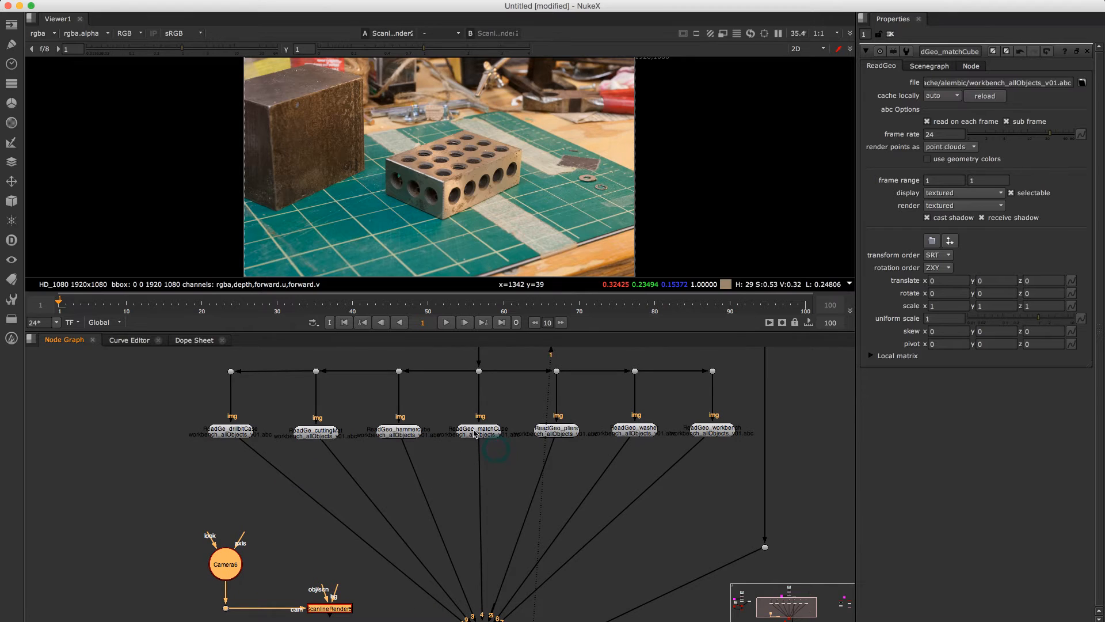
- Connect ReadGeo_matchCube's output to the duplicated ScanlineRender's obj/scn input and view the resulting render
{"action": "left_click", "coordinate": [481, 447]}
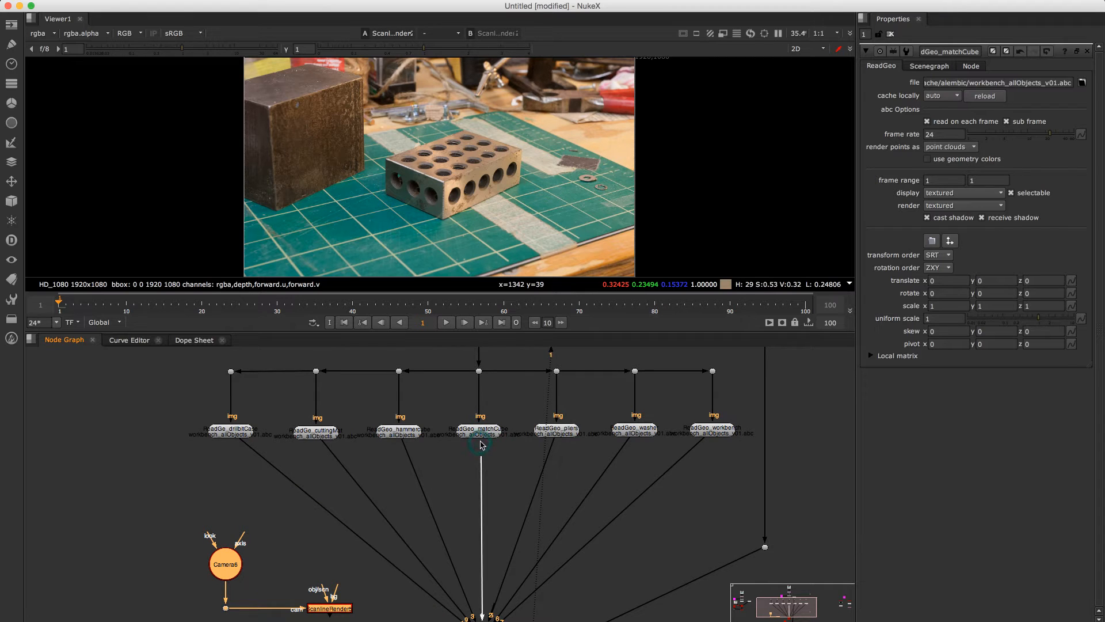
{"action": "left_click_drag", "start_coordinate": [481, 445], "coordinate": [386, 536]}
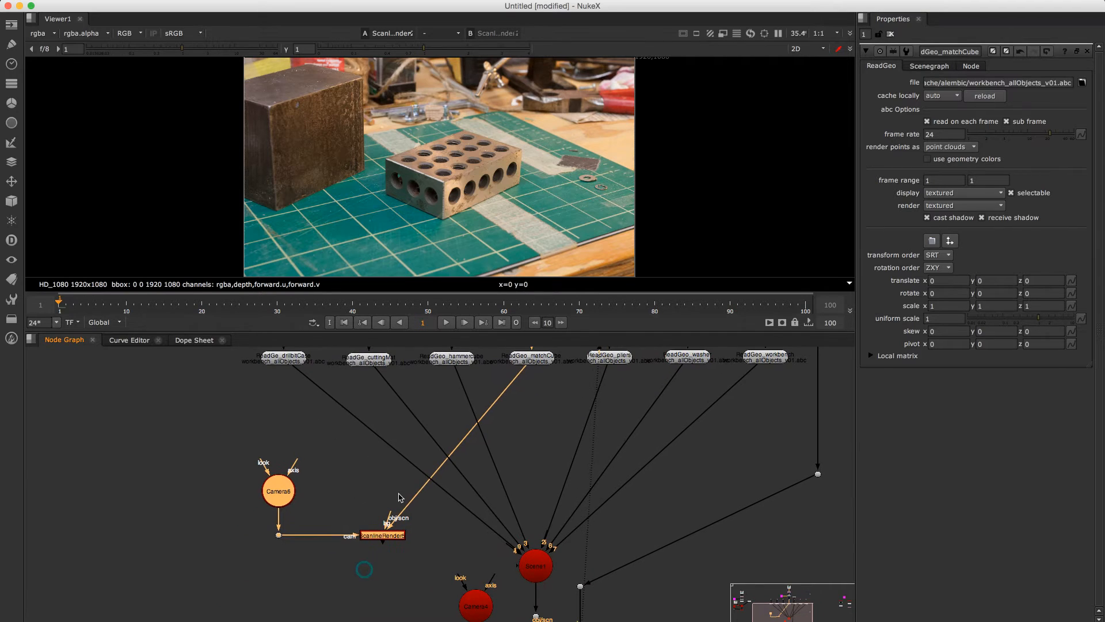
{"action": "left_click_drag", "start_coordinate": [231, 446], "coordinate": [379, 524]}
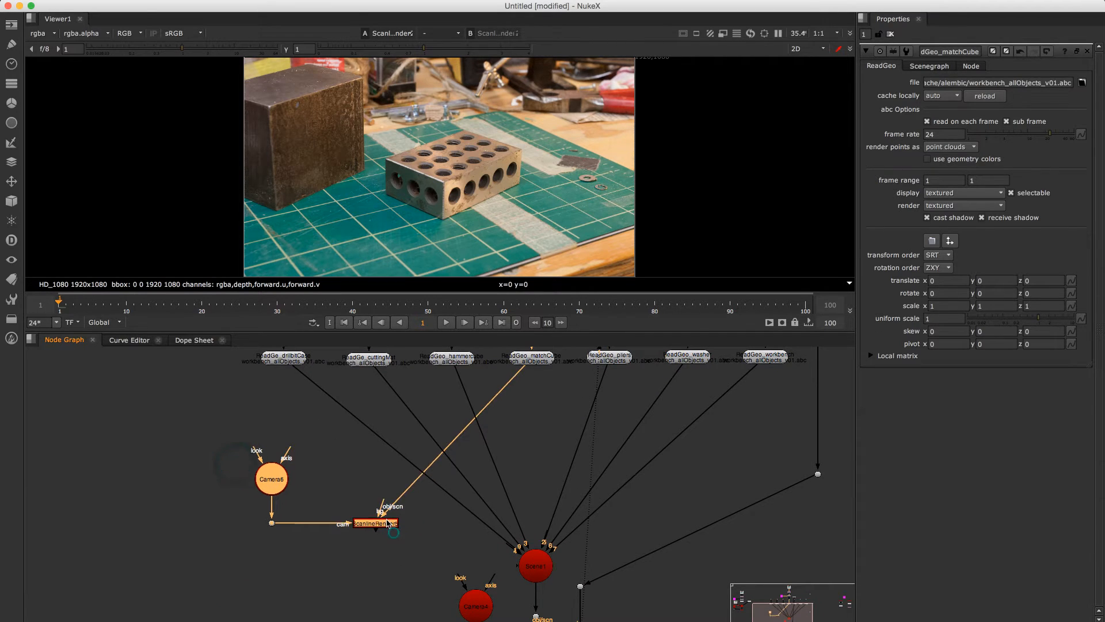
{"action": "left_click", "coordinate": [410, 534]}
{"action": "left_click", "coordinate": [381, 523]}
{"action": "key", "text": "1"}
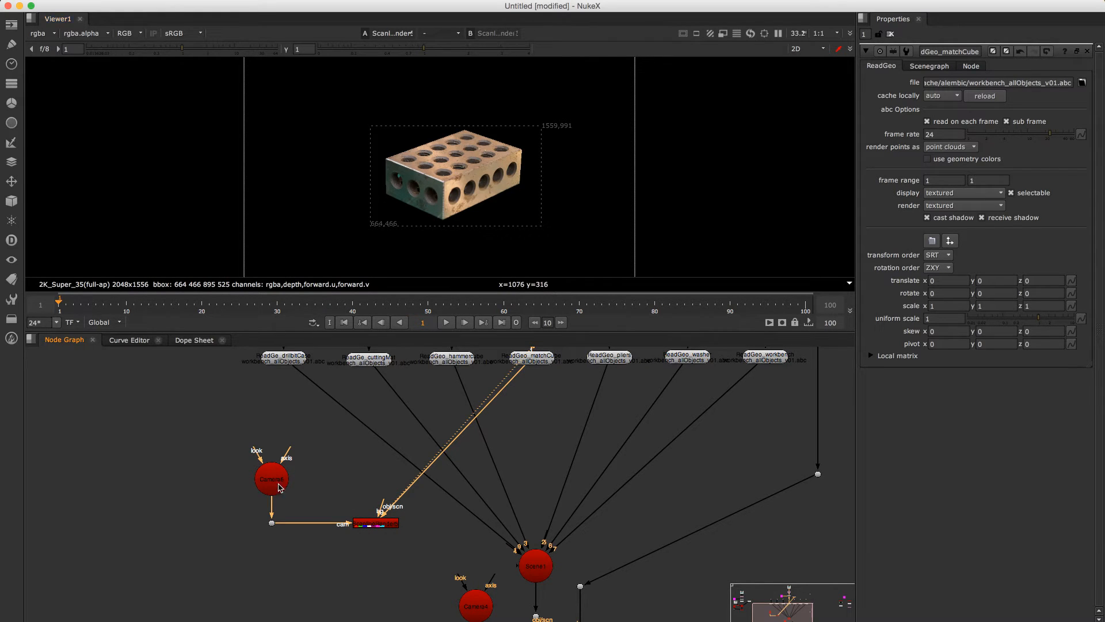
- Open ScanlineRender5's properties and review its MultiSample, Shader and Deep settings
{"action": "left_click", "coordinate": [527, 358]}
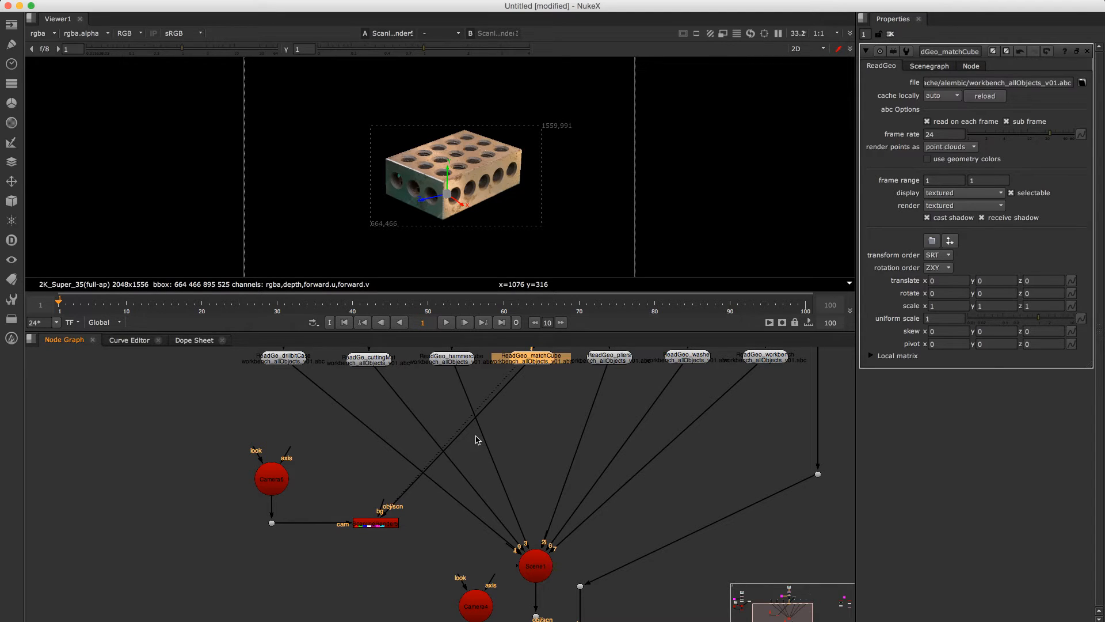
{"action": "scroll", "coordinate": [368, 525], "scroll_direction": "up", "scroll_amount": 8}
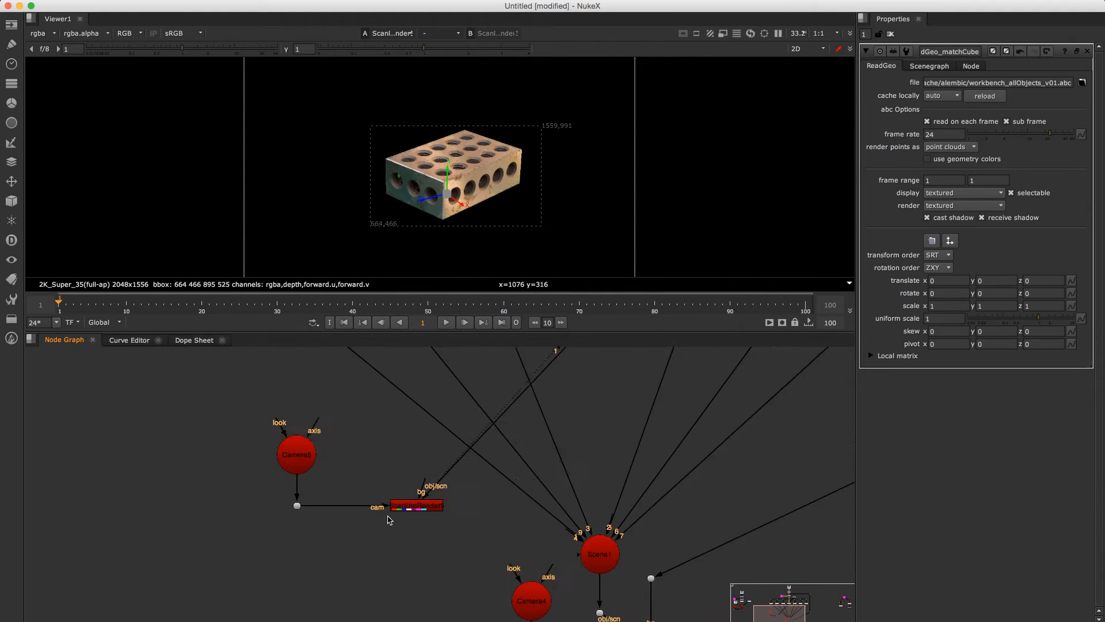
{"action": "left_click_drag", "start_coordinate": [406, 525], "coordinate": [372, 526]}
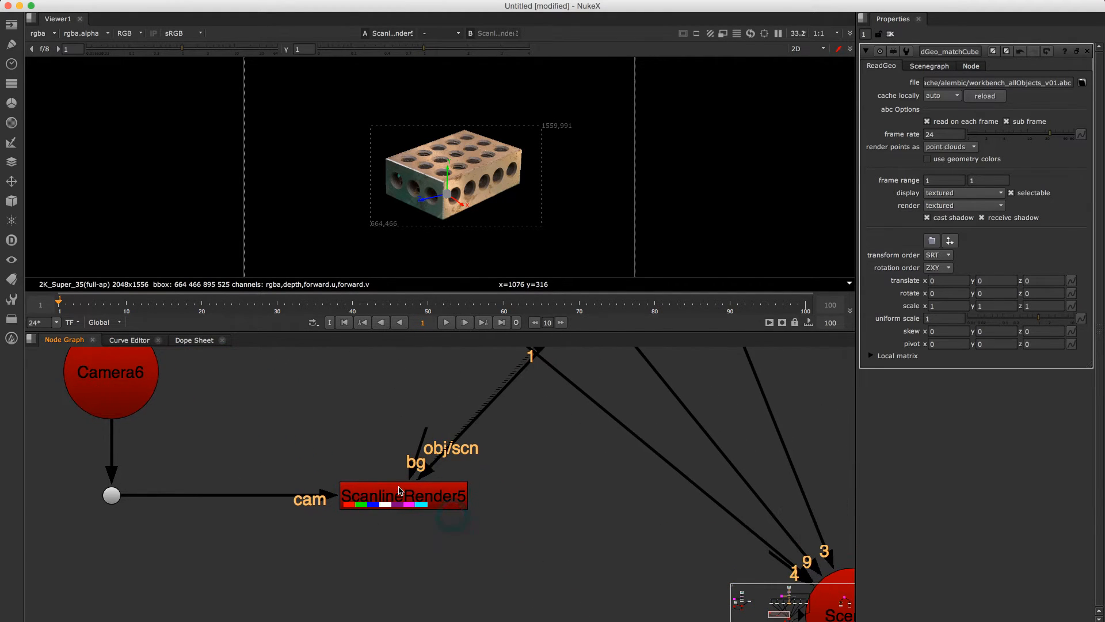
{"action": "double_click", "coordinate": [403, 496]}
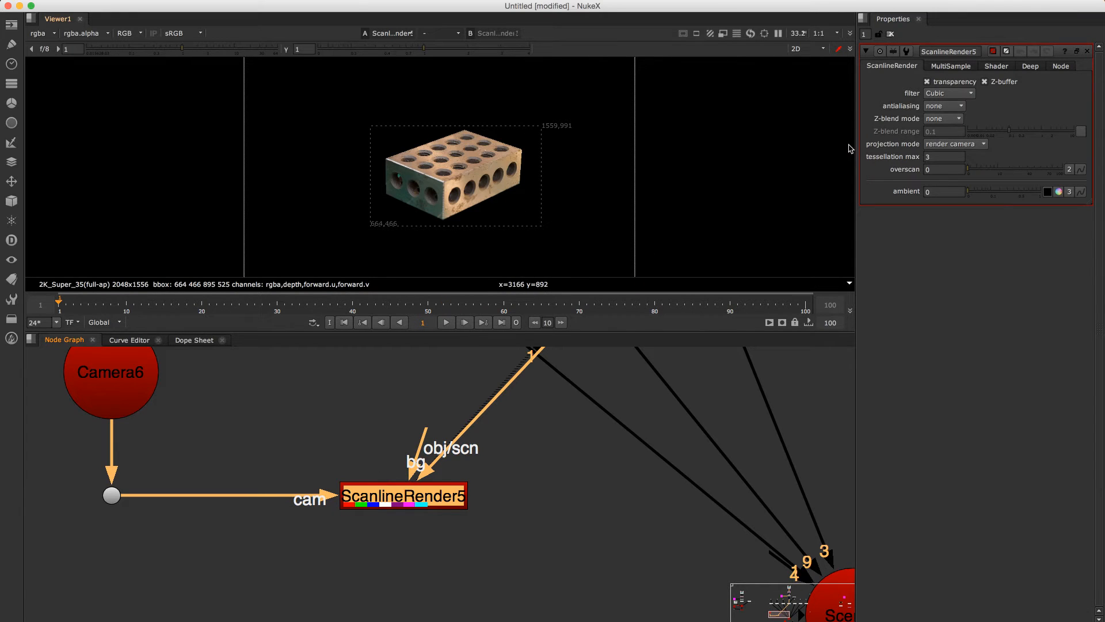
{"action": "left_click", "coordinate": [942, 70]}
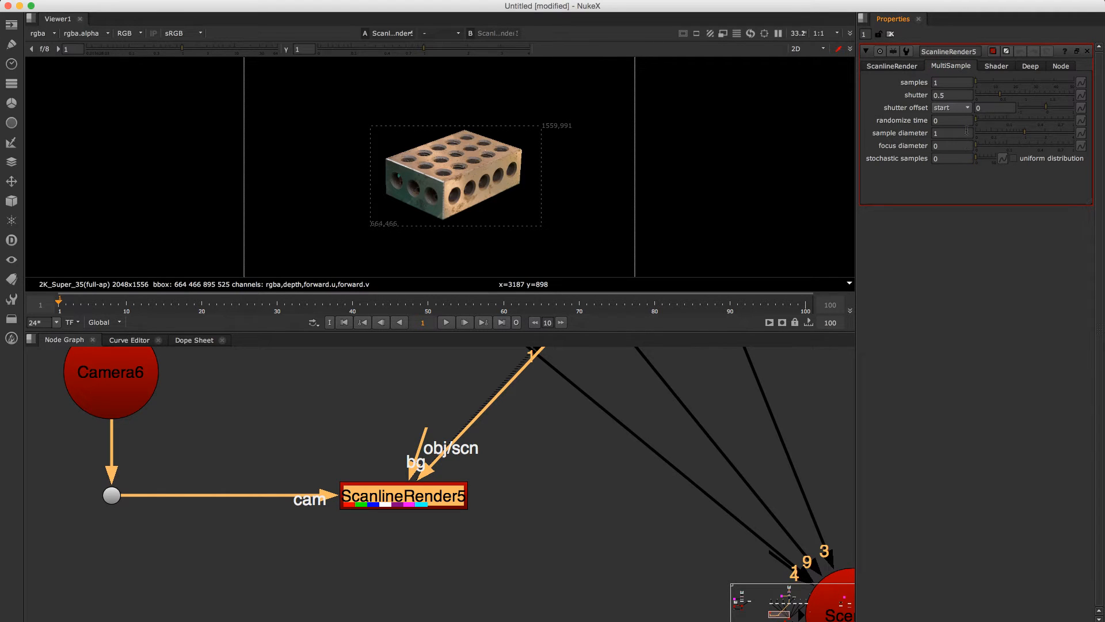
{"action": "left_click", "coordinate": [996, 67]}
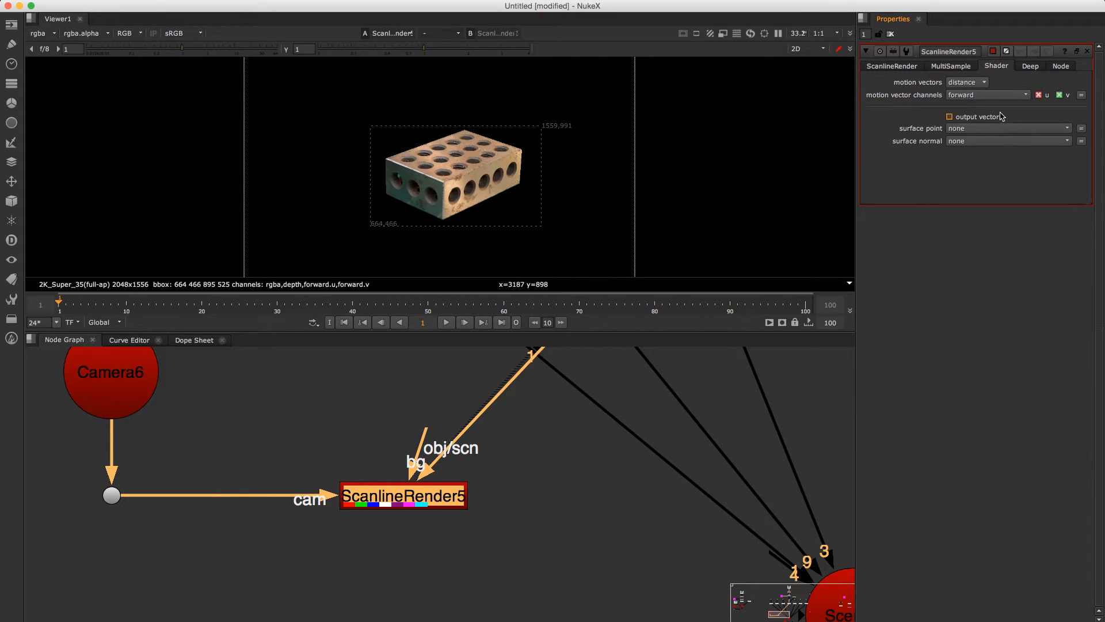
{"action": "left_click", "coordinate": [1030, 66]}
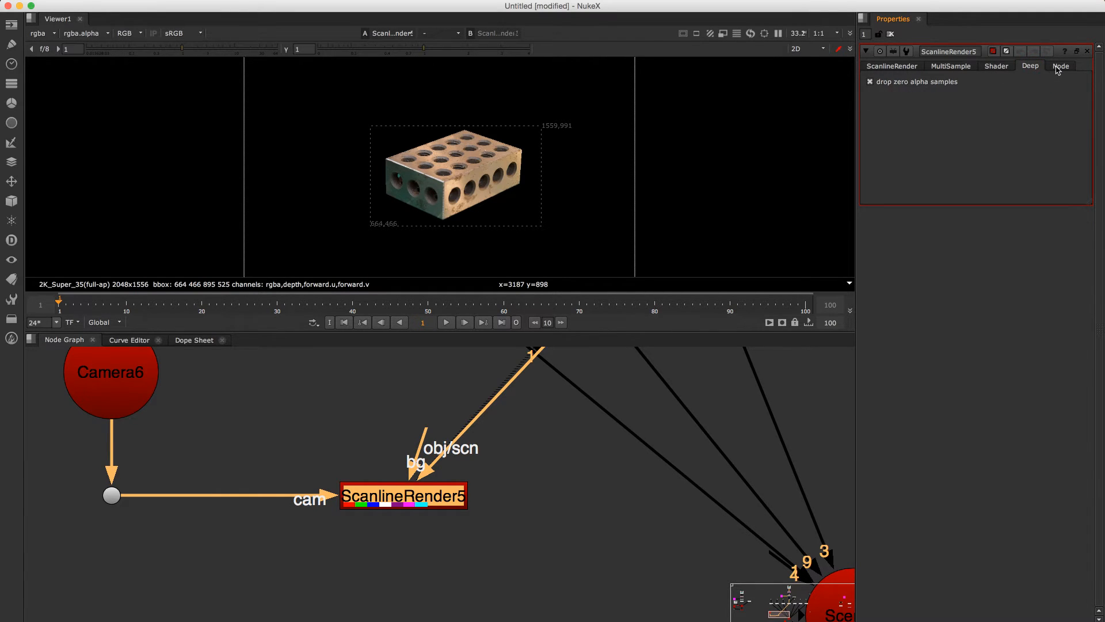
- Examine ScanlineRender5's antialiasing and Z-blend mode options and inspect the rendered cube up close
{"action": "left_click", "coordinate": [888, 66]}
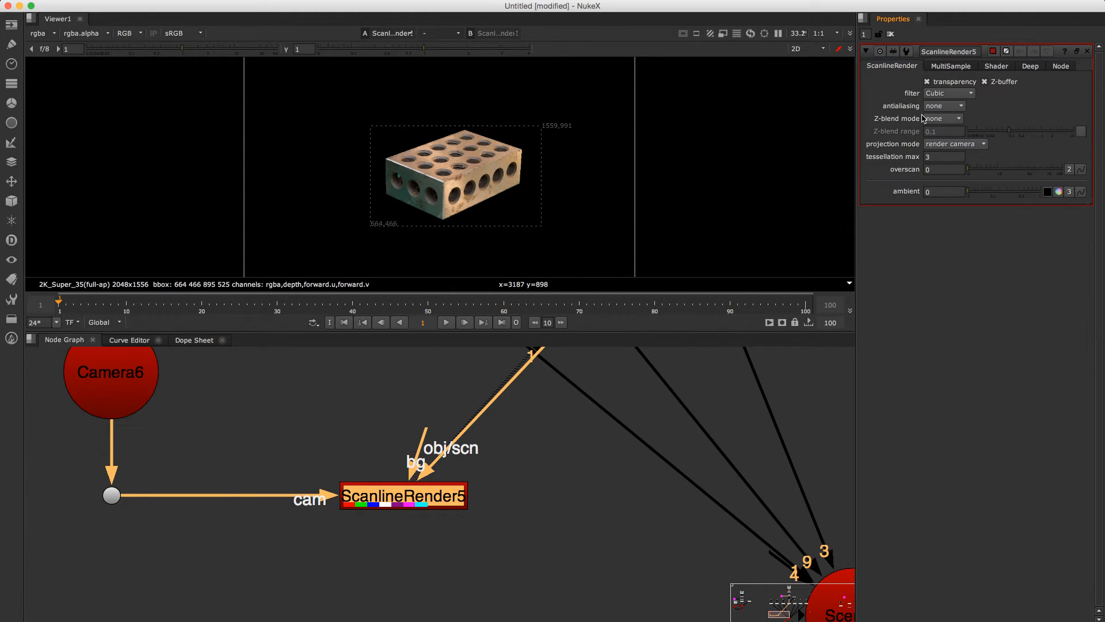
{"action": "left_click", "coordinate": [954, 111]}
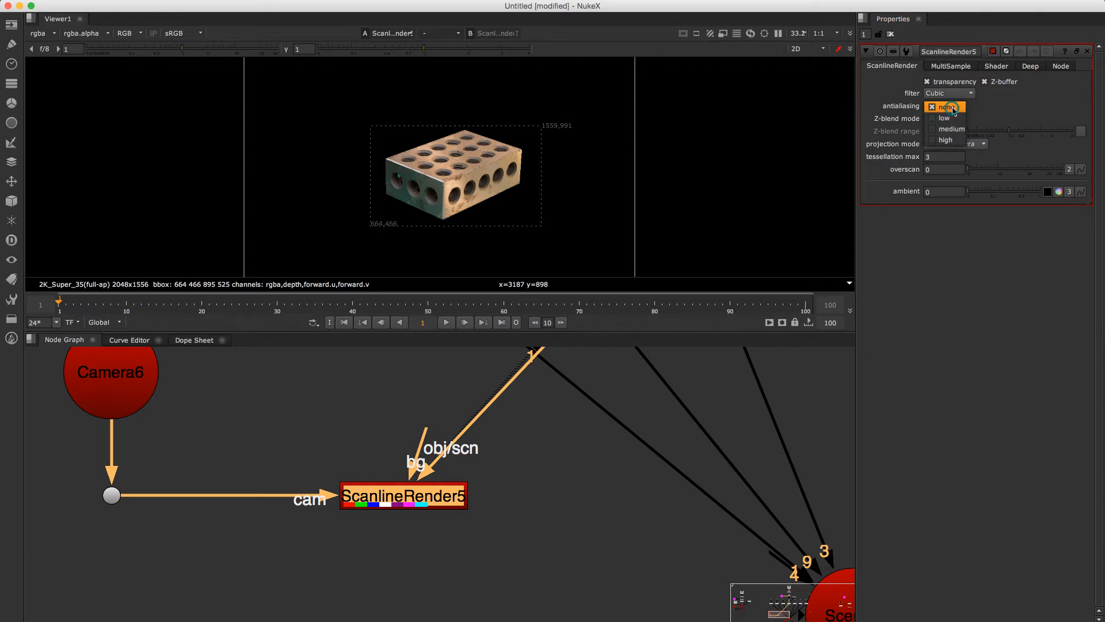
{"action": "left_click", "coordinate": [994, 111]}
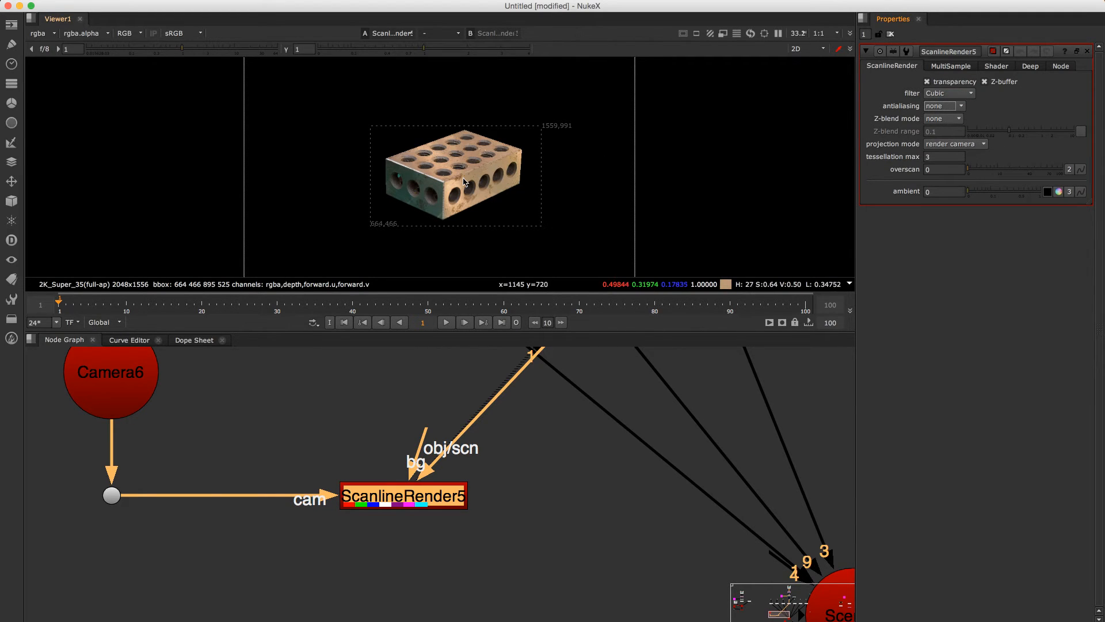
{"action": "scroll", "coordinate": [463, 175], "scroll_direction": "up", "scroll_amount": 5}
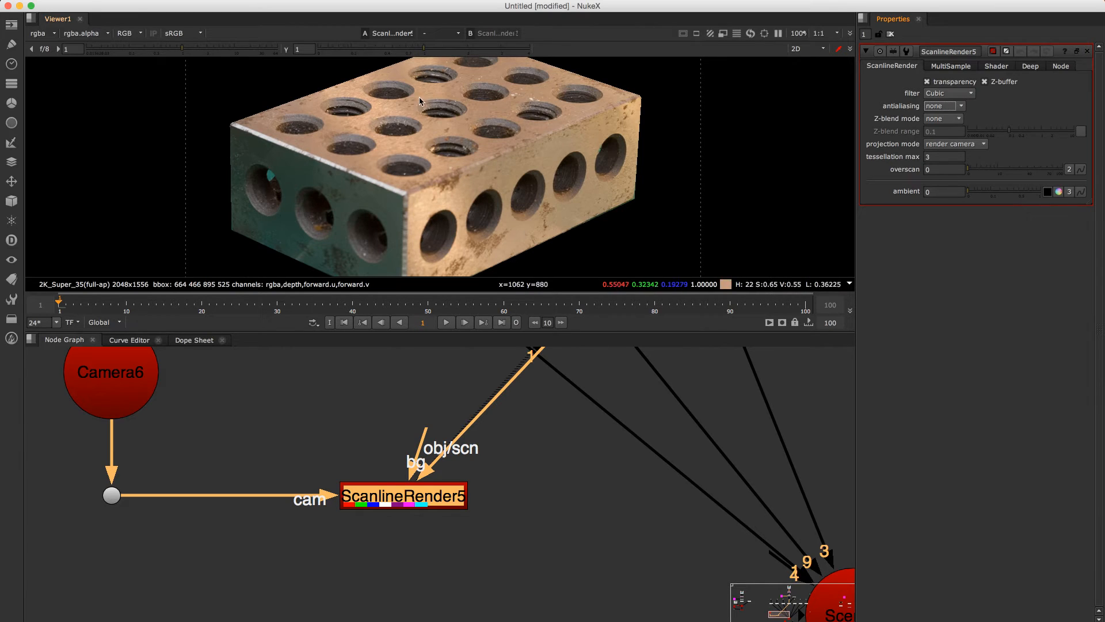
{"action": "left_click", "coordinate": [958, 119]}
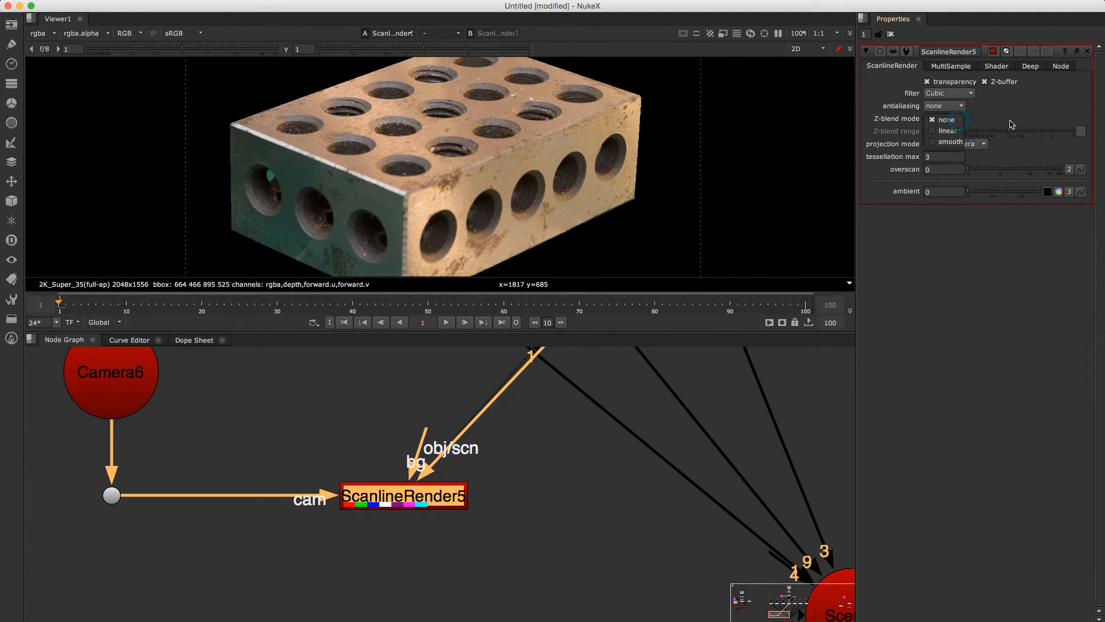
{"action": "left_click", "coordinate": [1012, 125]}
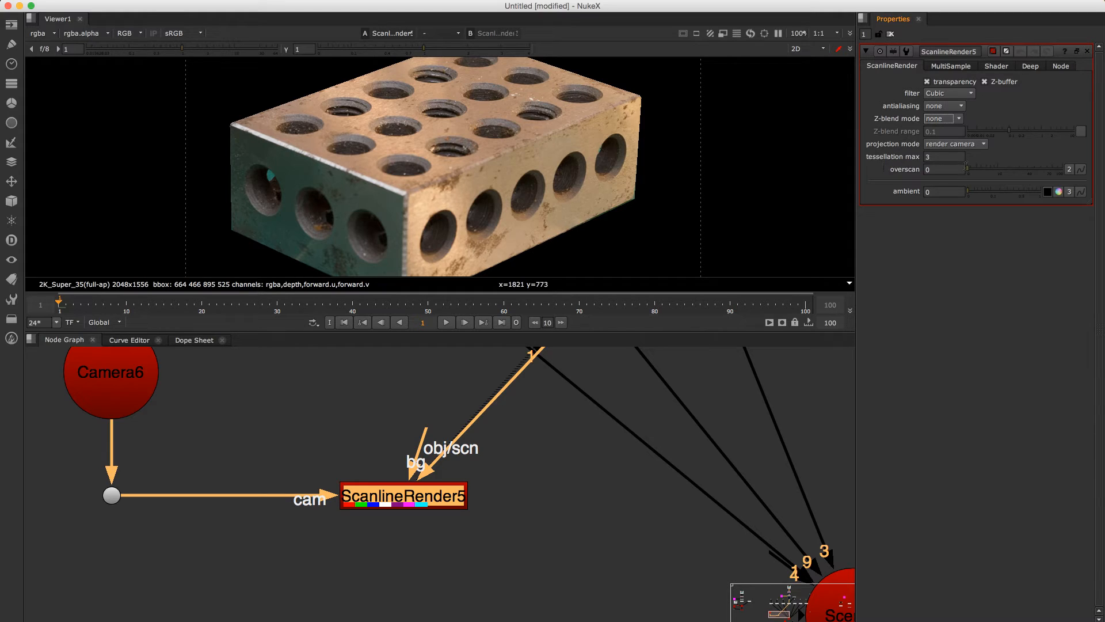
{"action": "scroll", "coordinate": [621, 170], "scroll_direction": "down", "scroll_amount": 3}
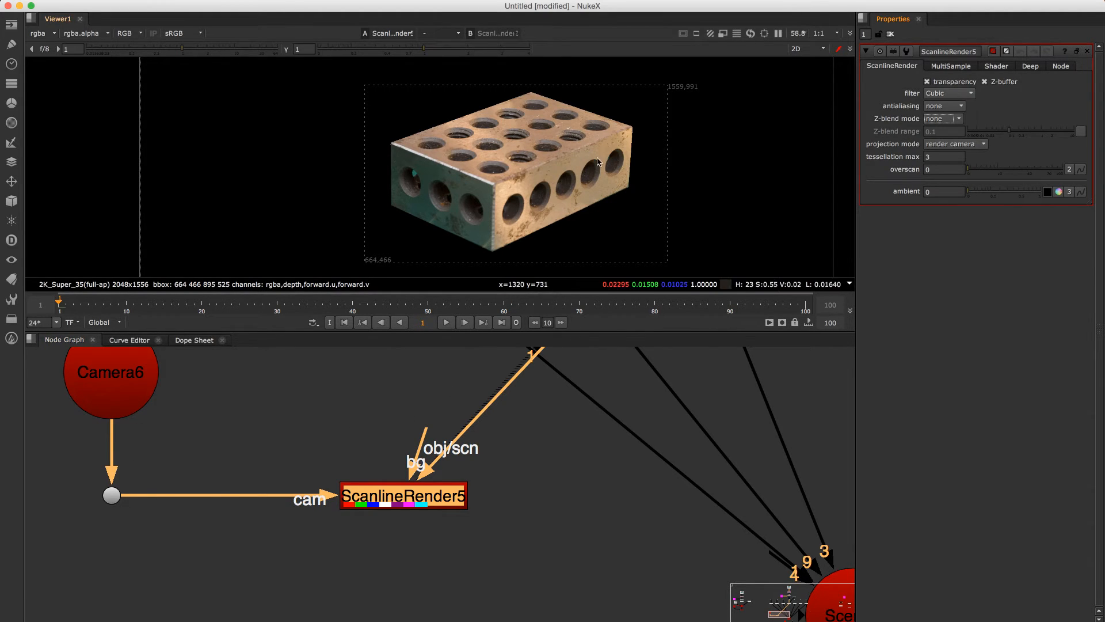
{"action": "scroll", "coordinate": [562, 155], "scroll_direction": "down", "scroll_amount": 3}
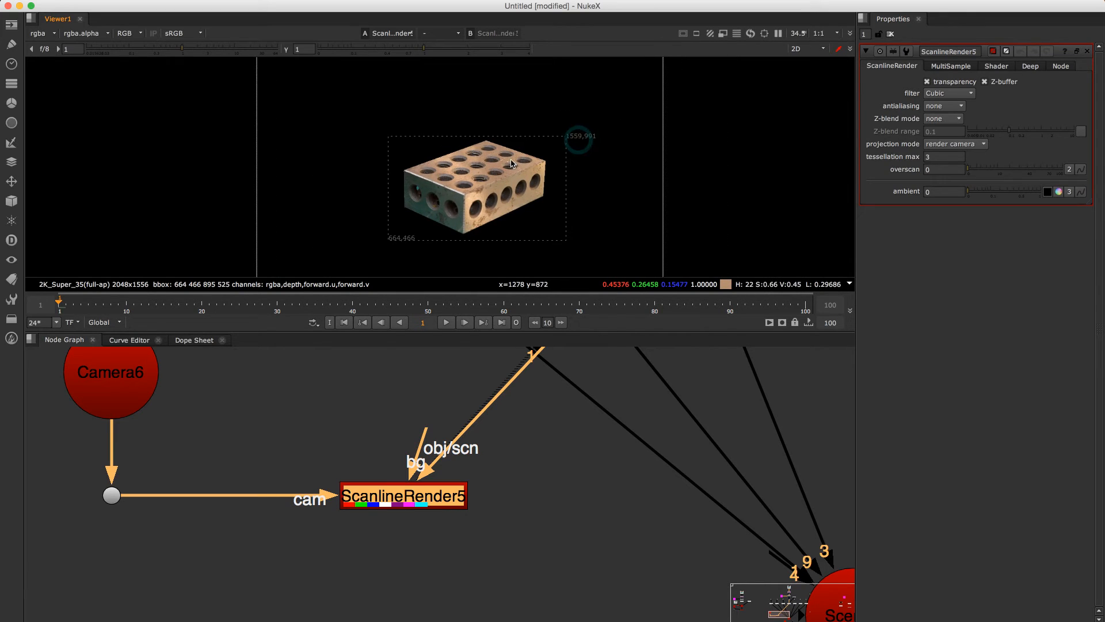
- Add a Wireframe node above ScanlineRender5 and view its output
{"action": "left_click", "coordinate": [521, 459]}
{"action": "key", "text": "Tab"}
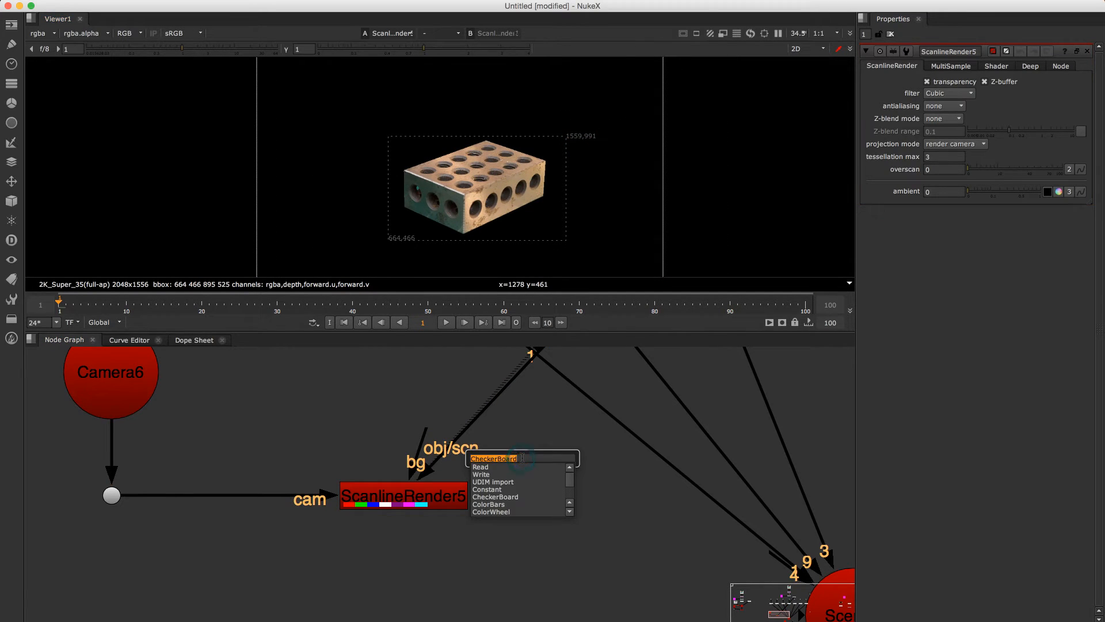
{"action": "type", "text": "wire"}
{"action": "key", "text": "Return"}
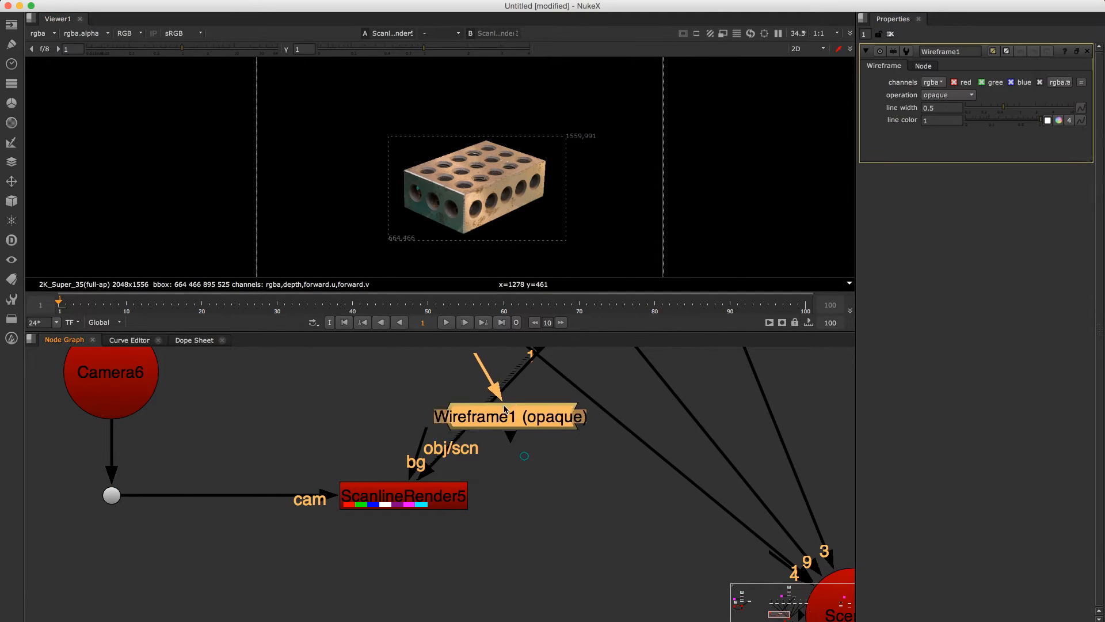
{"action": "left_click", "coordinate": [502, 405]}
{"action": "left_click_drag", "start_coordinate": [510, 406], "coordinate": [529, 489]}
{"action": "left_click", "coordinate": [570, 391]}
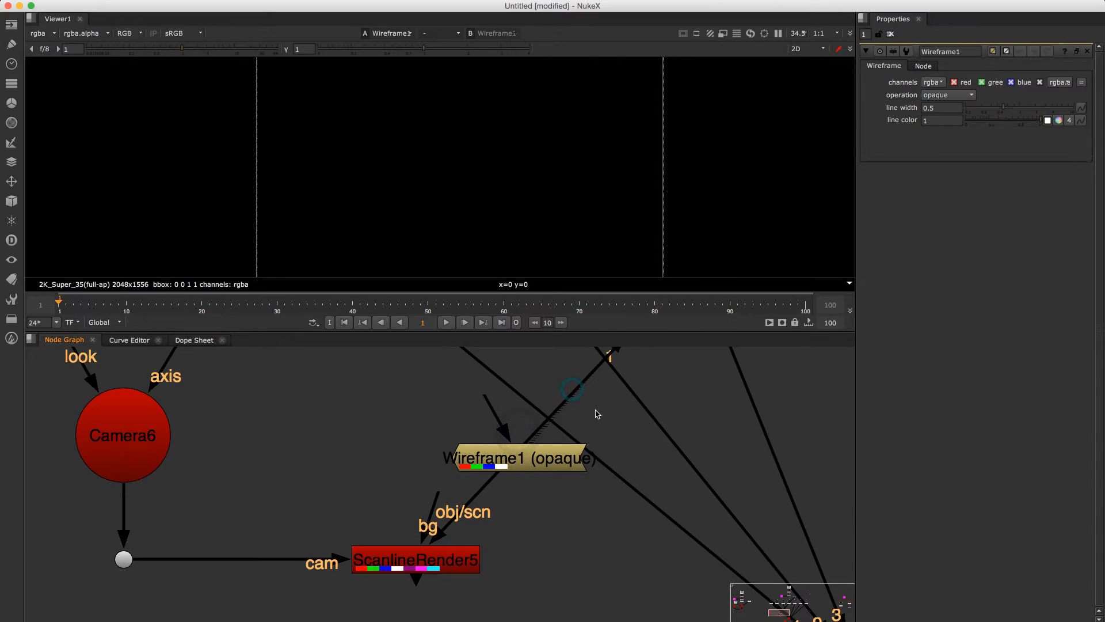
- Return the viewer from the Wireframe node to the ScanlineRender5 render of the cube
{"action": "scroll", "coordinate": [595, 413], "scroll_direction": "down", "scroll_amount": 4}
{"action": "left_click_drag", "start_coordinate": [599, 379], "coordinate": [502, 464]}
{"action": "left_click_drag", "start_coordinate": [603, 356], "coordinate": [457, 513]}
{"action": "left_click_drag", "start_coordinate": [423, 558], "coordinate": [423, 560]}
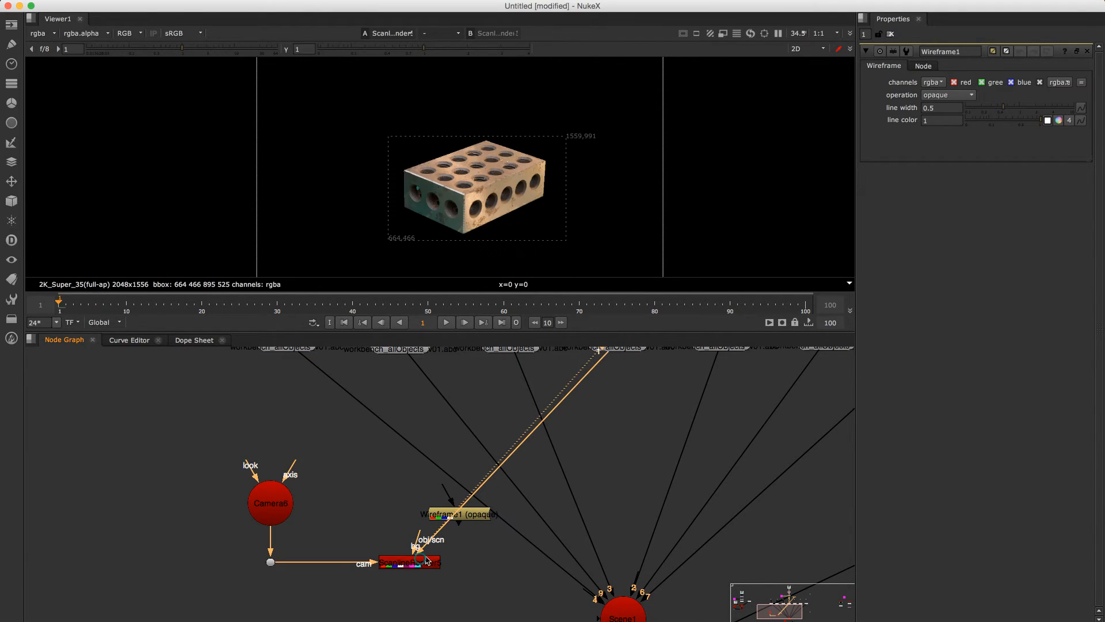
- Insert the Wireframe1 node into the connection feeding the img input of ReadGeo_matchCube
{"action": "scroll", "coordinate": [622, 396], "scroll_direction": "up", "scroll_amount": 5}
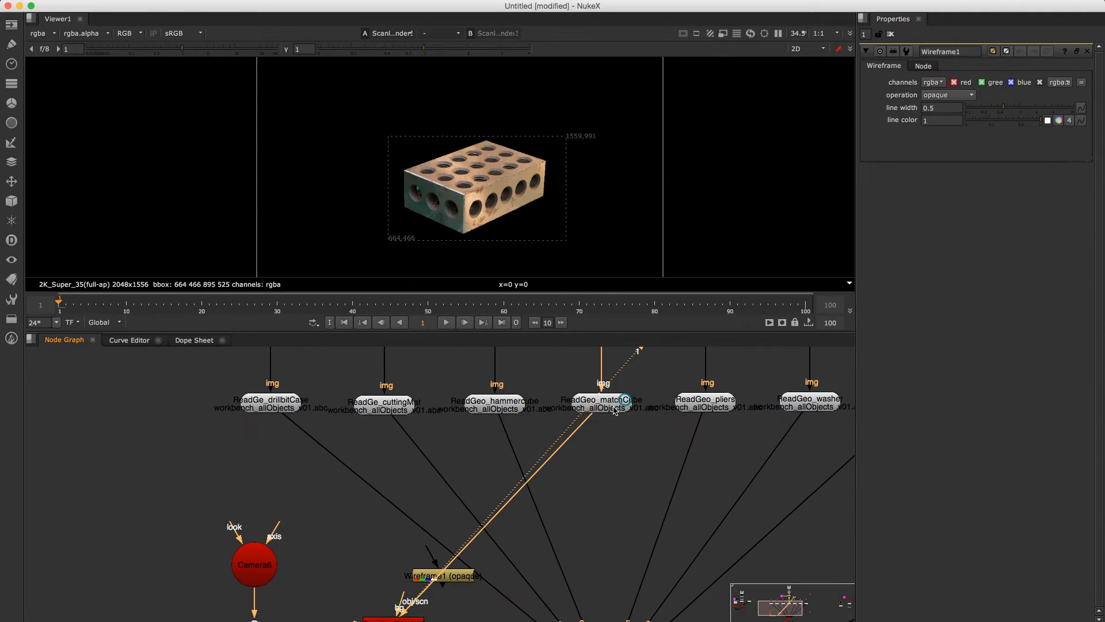
{"action": "left_click", "coordinate": [311, 596]}
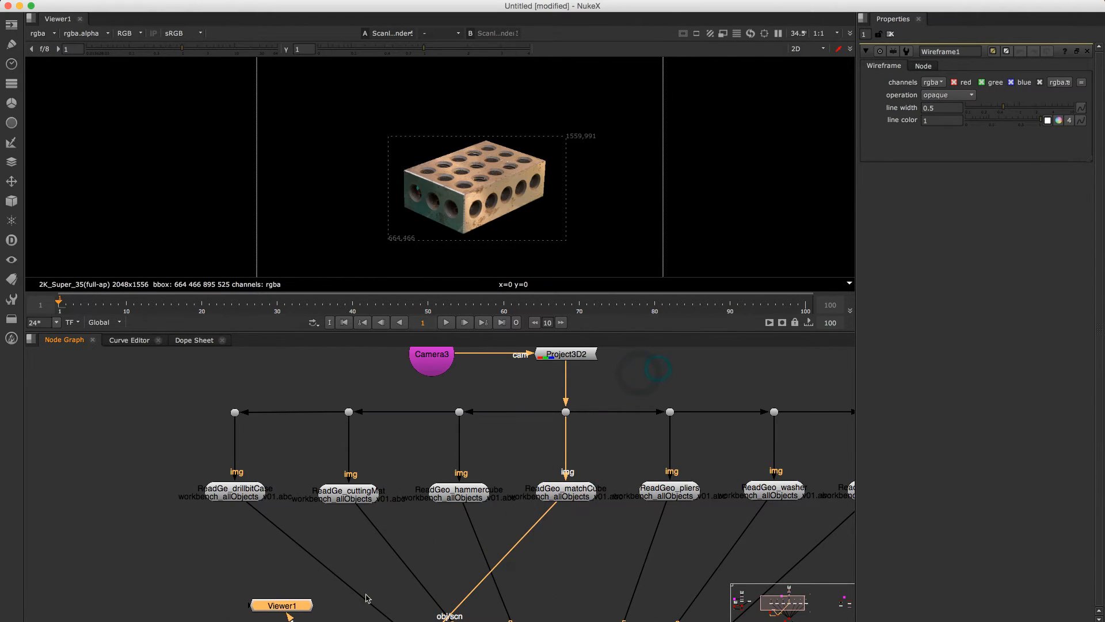
{"action": "scroll", "coordinate": [447, 425], "scroll_direction": "down", "scroll_amount": 5}
{"action": "left_click", "coordinate": [455, 517]}
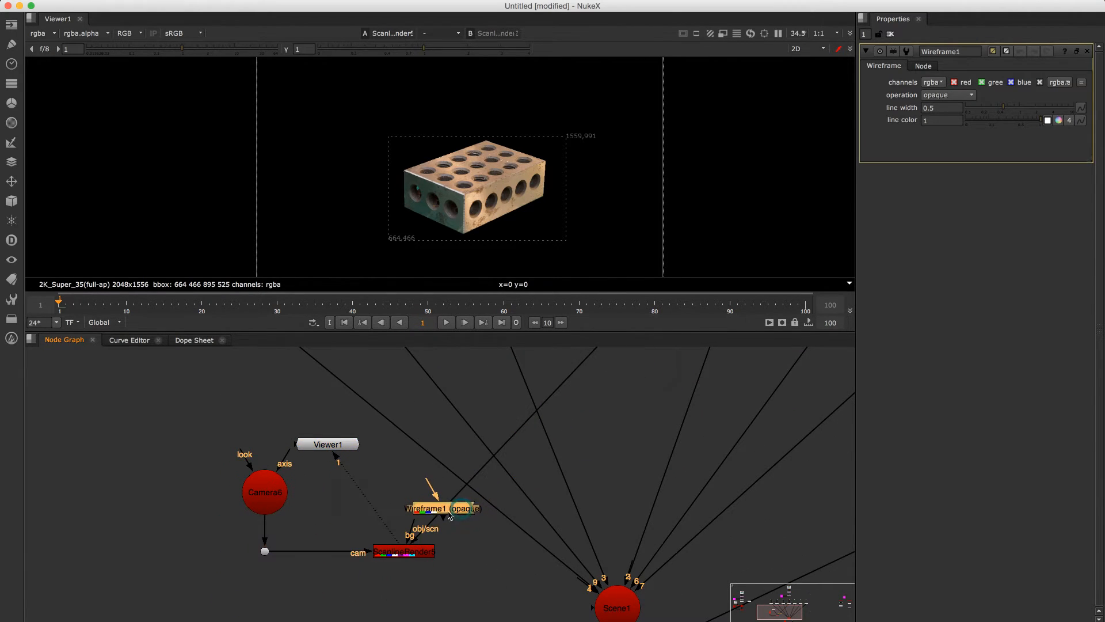
{"action": "left_click_drag", "start_coordinate": [454, 518], "coordinate": [602, 398]}
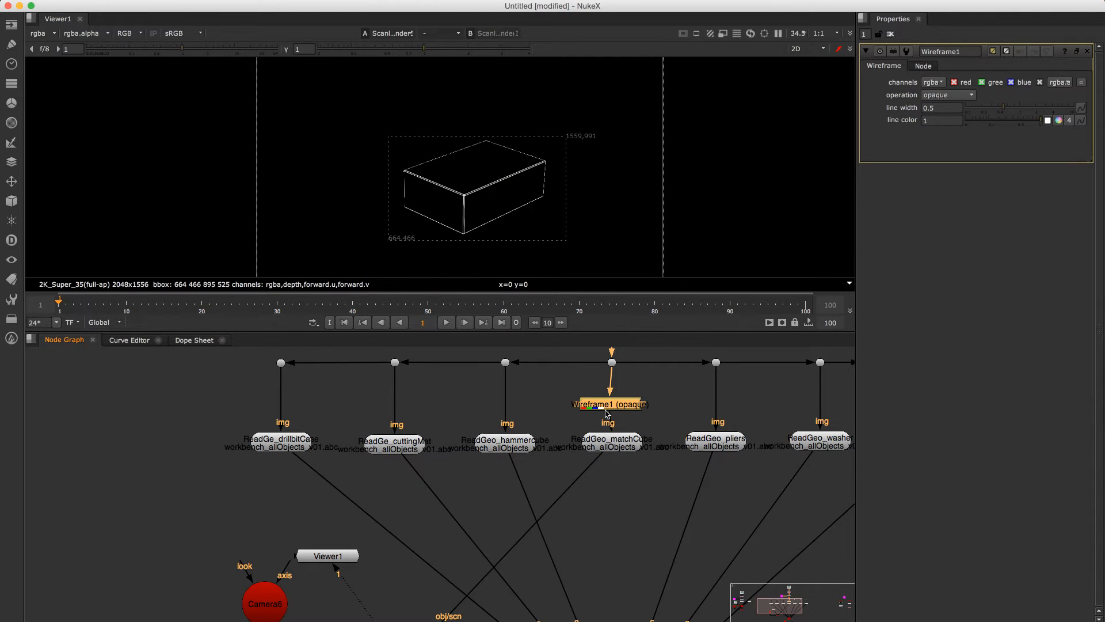
- Set Wireframe1's operation to over so the lines are drawn on top of the projected cube texture
{"action": "left_click", "coordinate": [956, 95]}
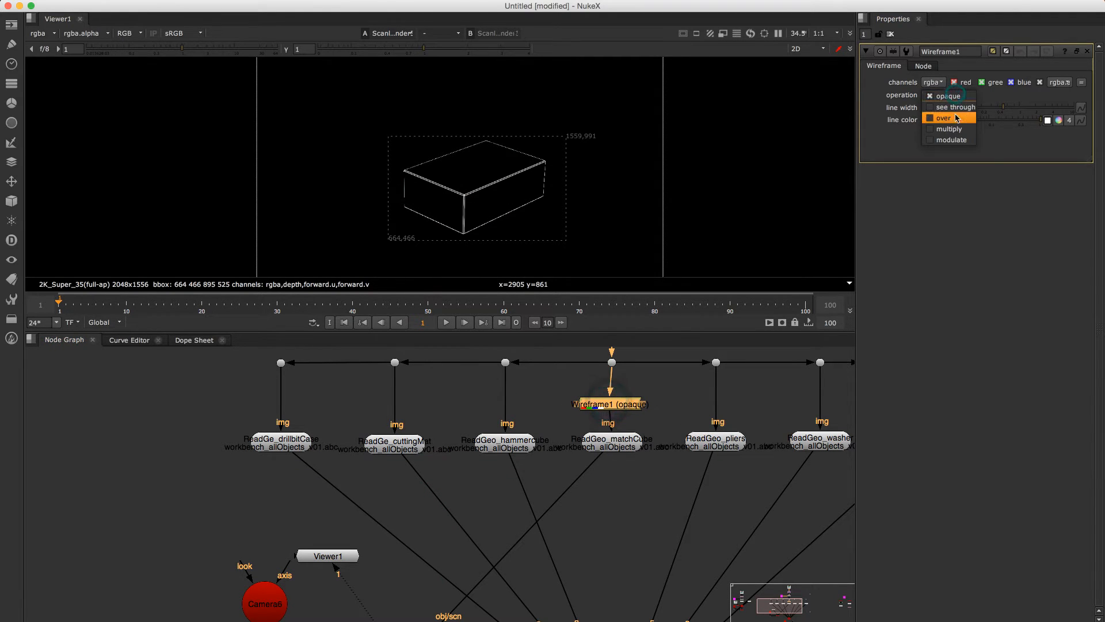
{"action": "left_click", "coordinate": [957, 118]}
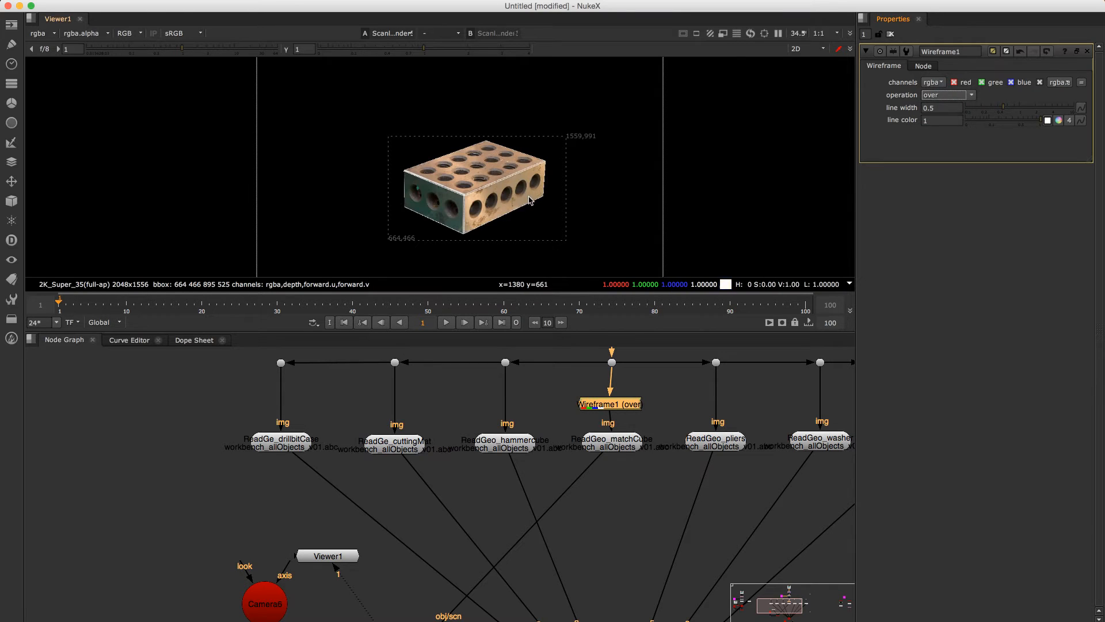
{"action": "left_click_drag", "start_coordinate": [527, 197], "coordinate": [568, 164]}
- Open ScanlineRender5's properties and set its projection mode to perspective
{"action": "left_click_drag", "start_coordinate": [426, 544], "coordinate": [447, 525]}
{"action": "scroll", "coordinate": [427, 543], "scroll_direction": "up", "scroll_amount": 5}
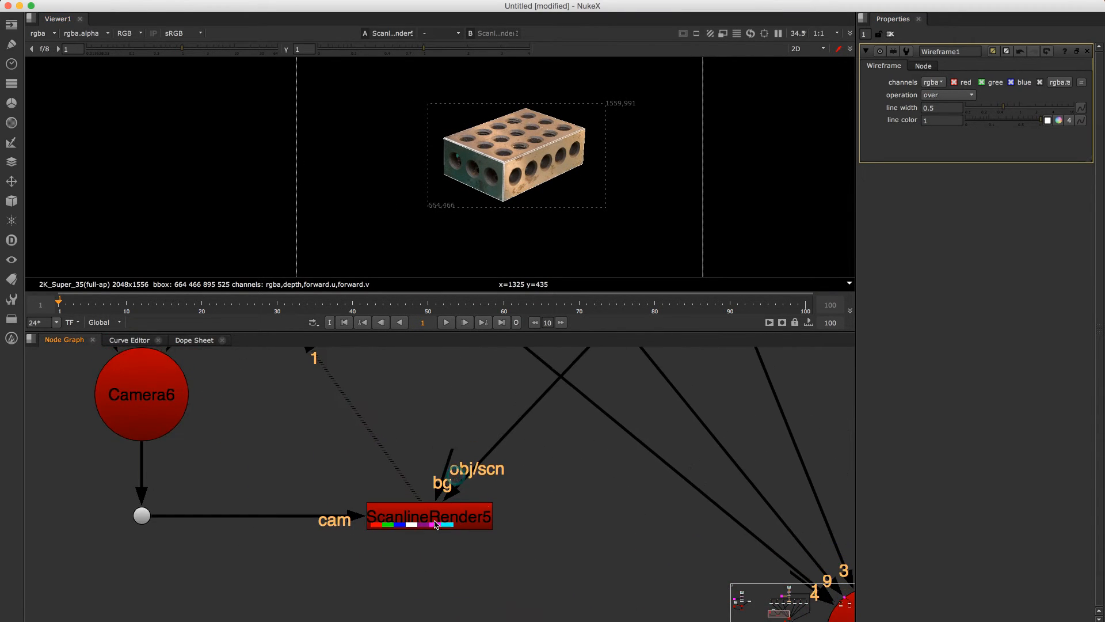
{"action": "double_click", "coordinate": [436, 524]}
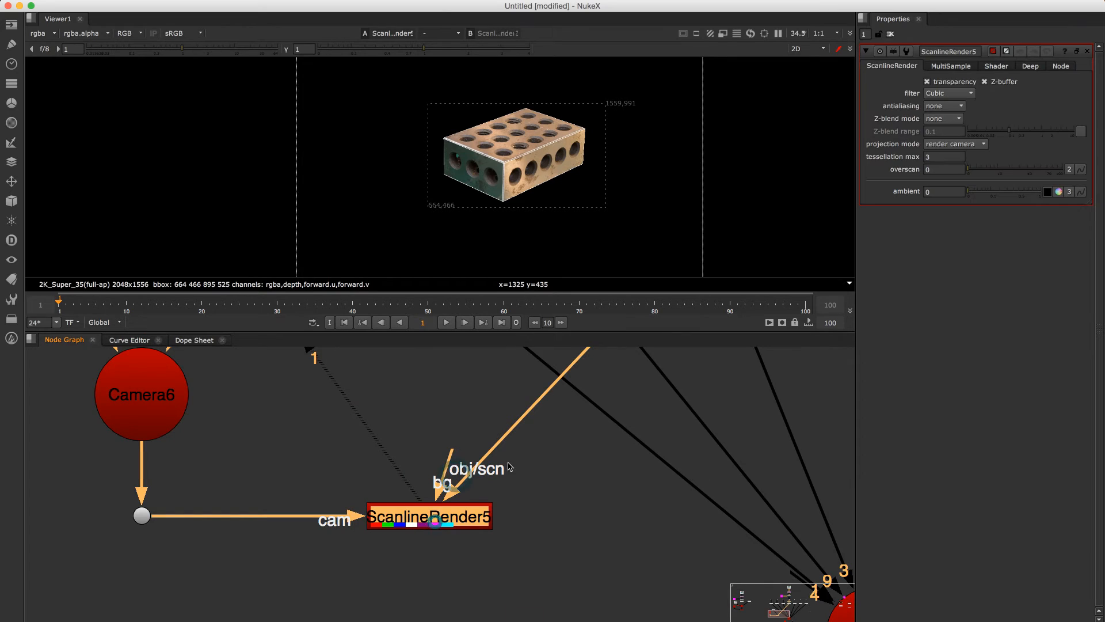
{"action": "left_click", "coordinate": [982, 145]}
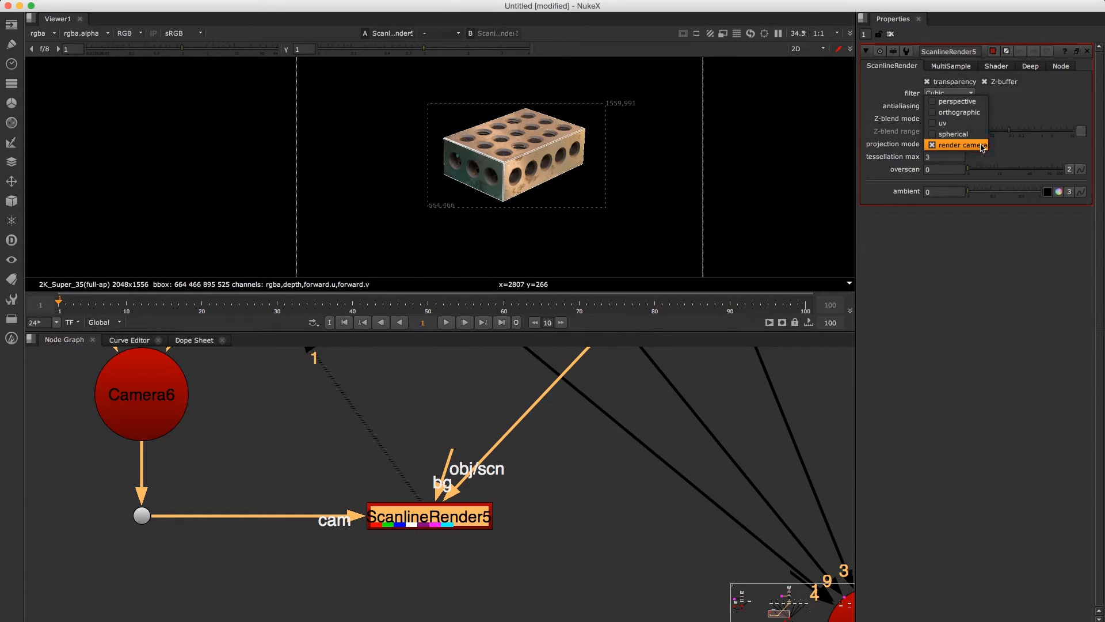
{"action": "left_click", "coordinate": [977, 101]}
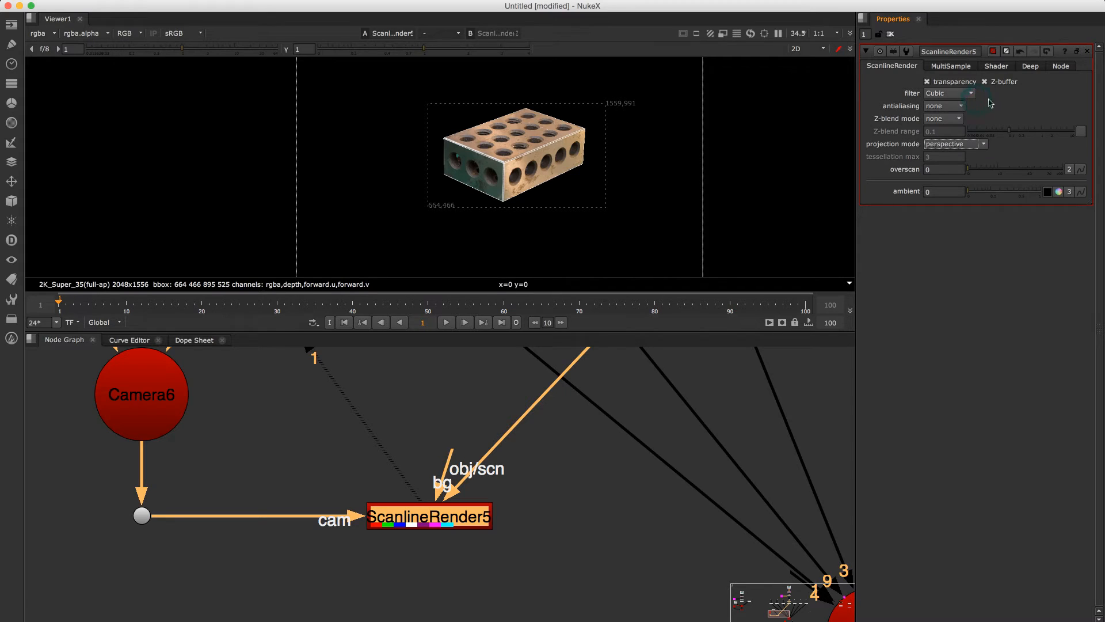
- Try the orthographic and spherical projection modes on ScanlineRender5 and compare the cube renders
{"action": "left_click", "coordinate": [977, 145]}
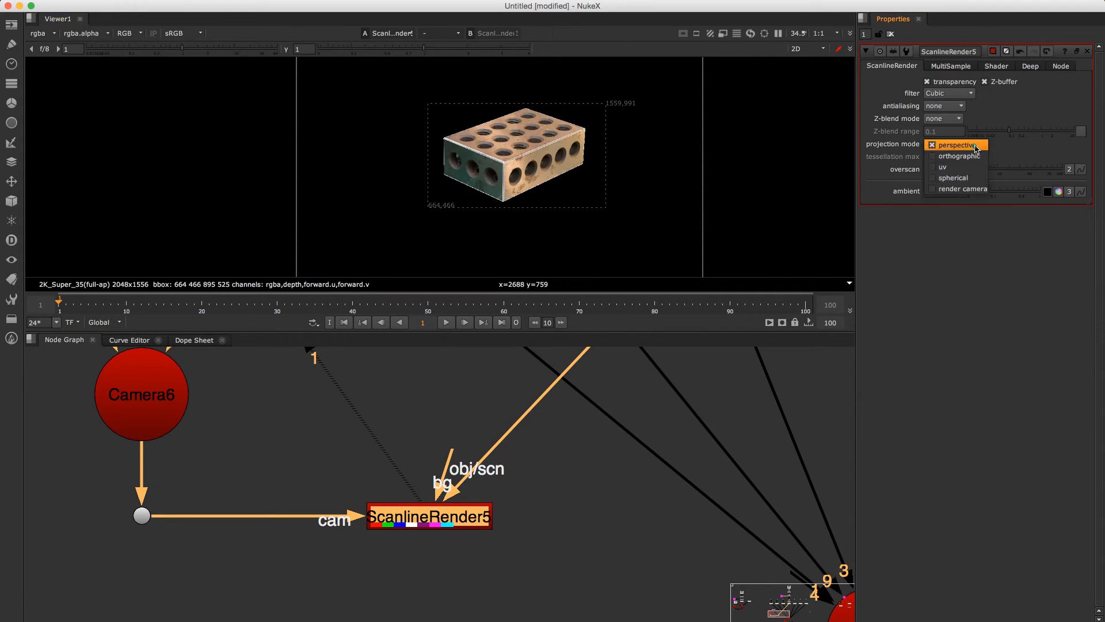
{"action": "left_click", "coordinate": [973, 157]}
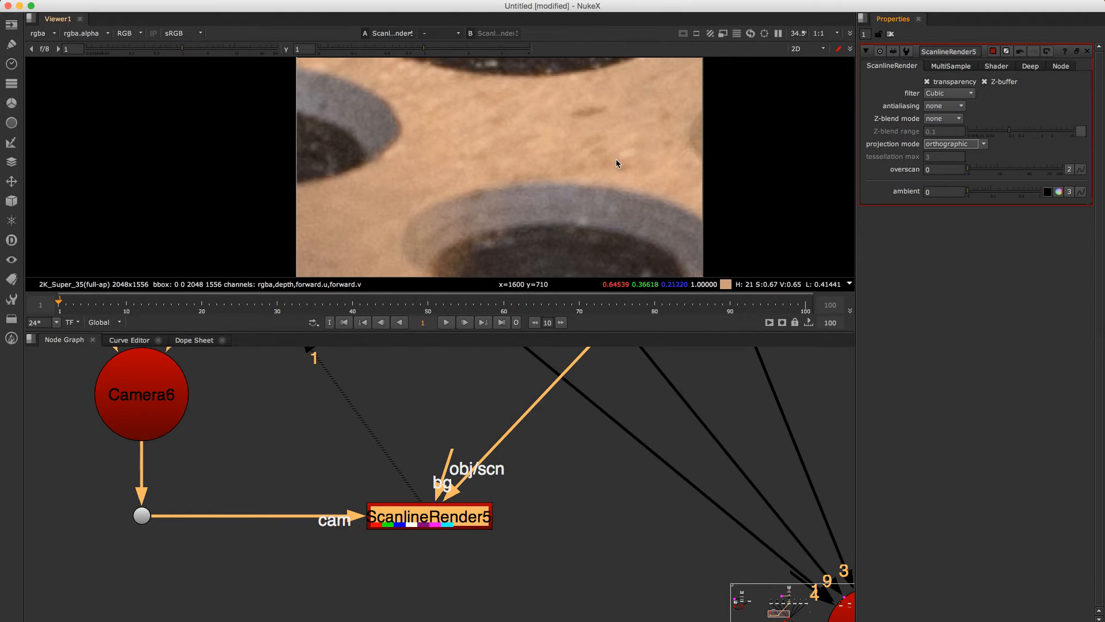
{"action": "scroll", "coordinate": [583, 157], "scroll_direction": "down", "scroll_amount": 3}
{"action": "scroll", "coordinate": [566, 152], "scroll_direction": "up", "scroll_amount": 1}
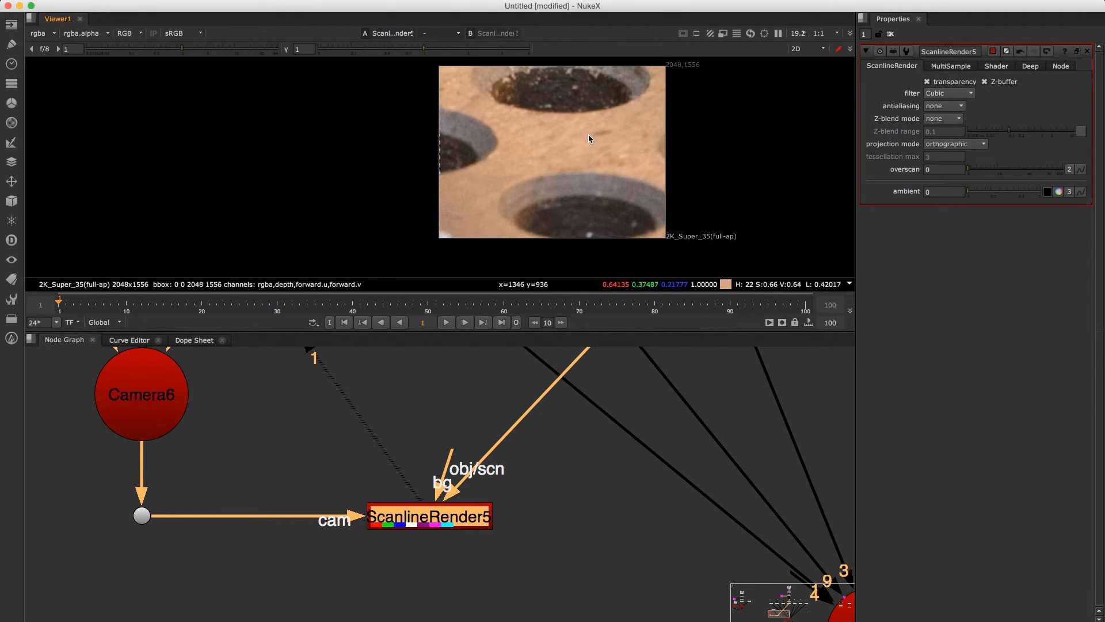
{"action": "left_click", "coordinate": [973, 144]}
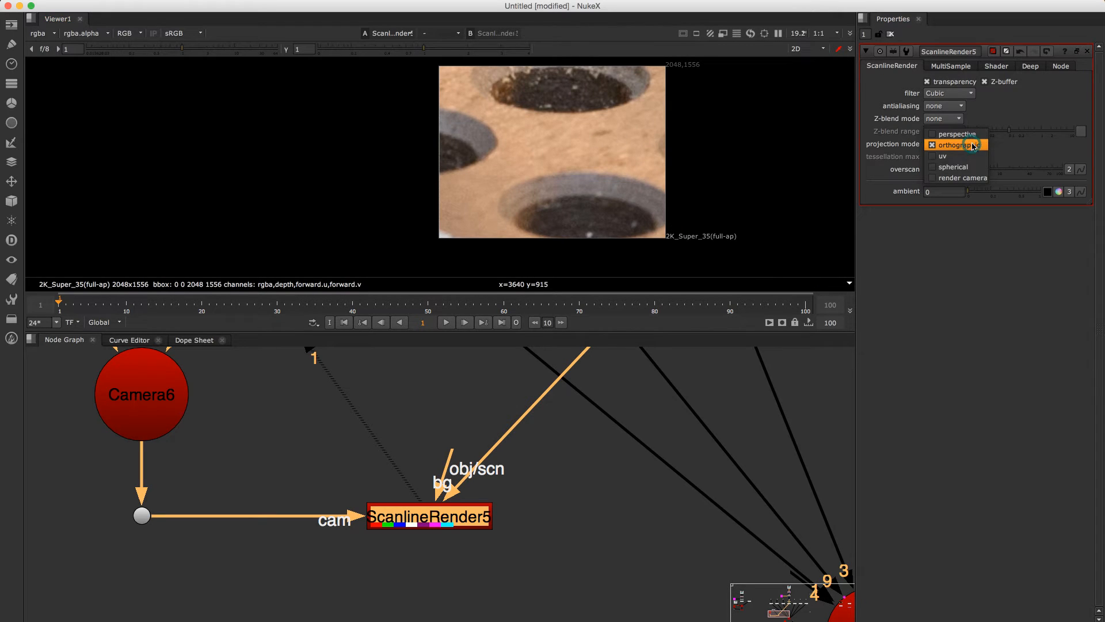
{"action": "left_click", "coordinate": [969, 167]}
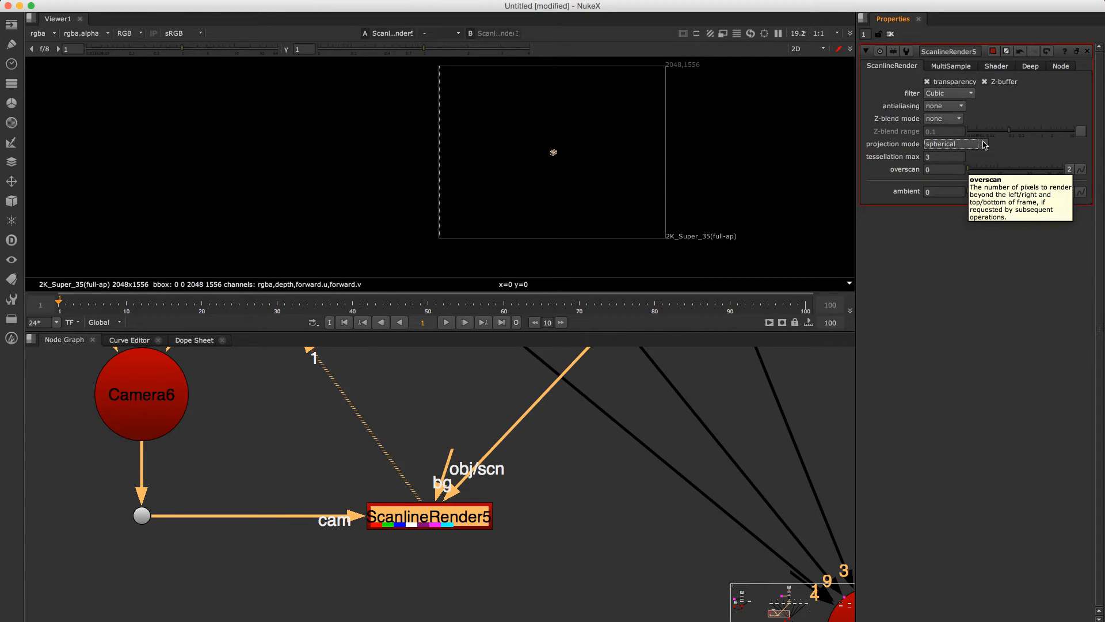
- Set ScanlineRender5's projection mode to uv and inspect the cube's unwrapped faces up close
{"action": "left_click", "coordinate": [976, 145]}
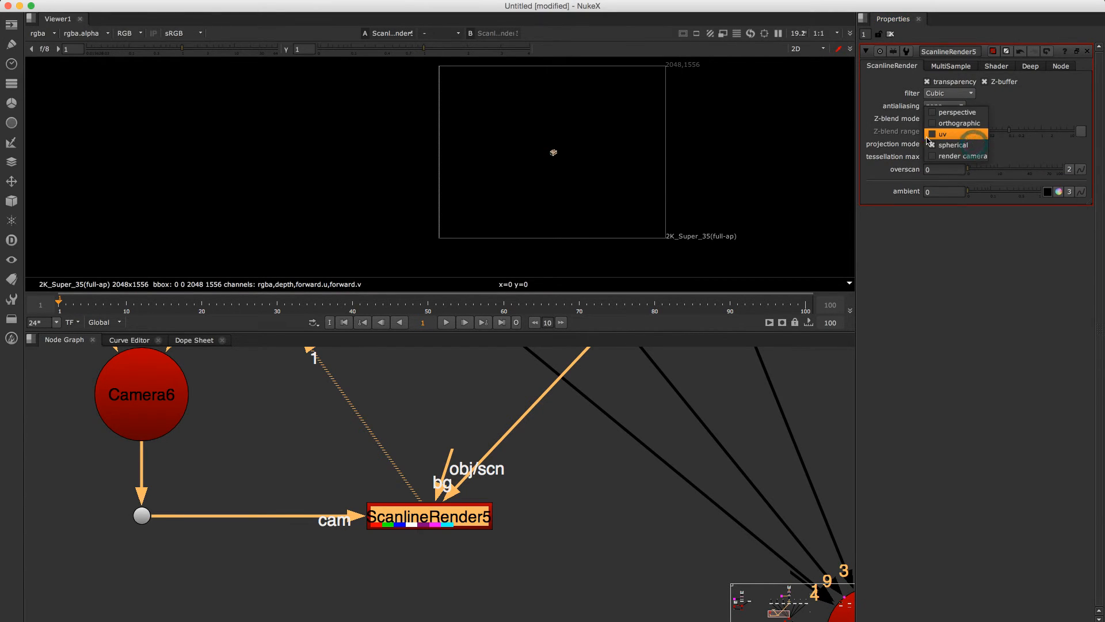
{"action": "left_click", "coordinate": [950, 136]}
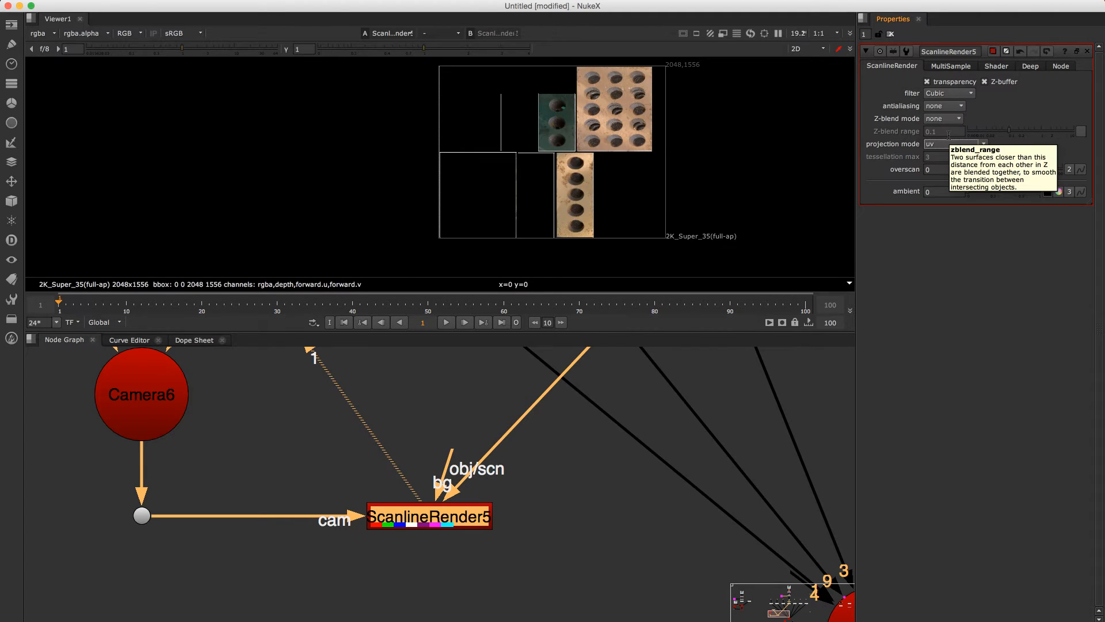
{"action": "scroll", "coordinate": [719, 159], "scroll_direction": "up", "scroll_amount": 4}
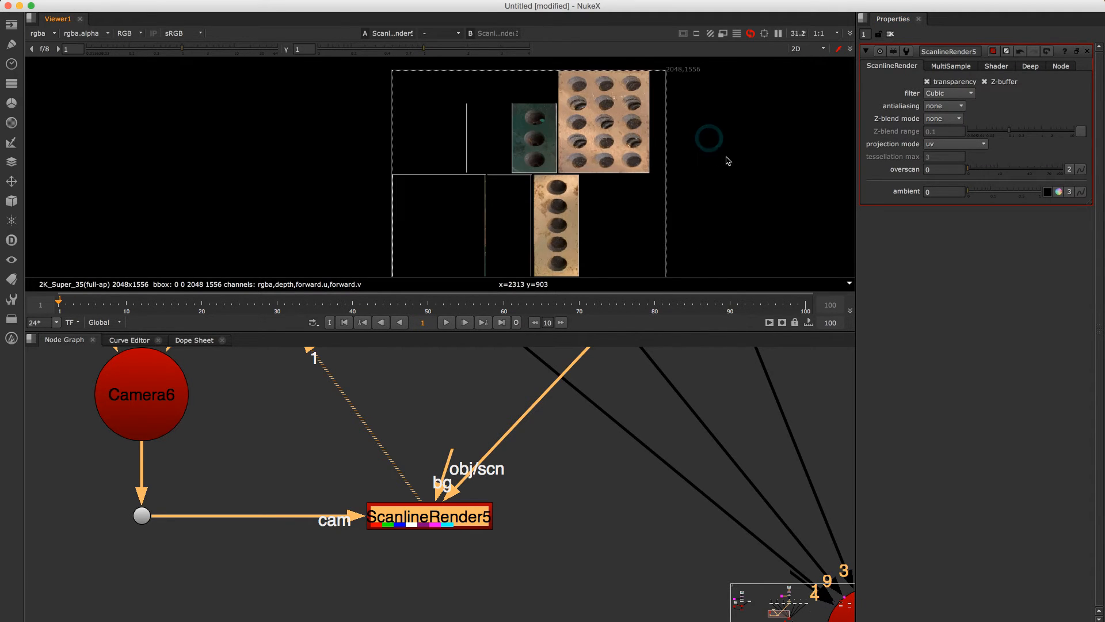
{"action": "left_click_drag", "start_coordinate": [742, 161], "coordinate": [797, 222]}
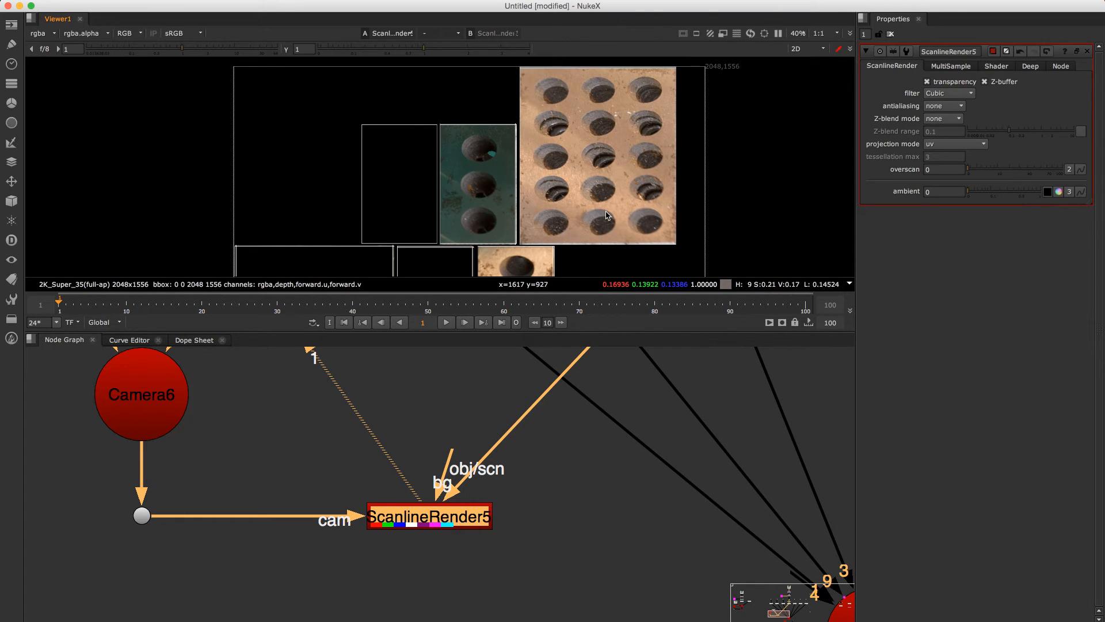
{"action": "left_click_drag", "start_coordinate": [585, 193], "coordinate": [623, 122]}
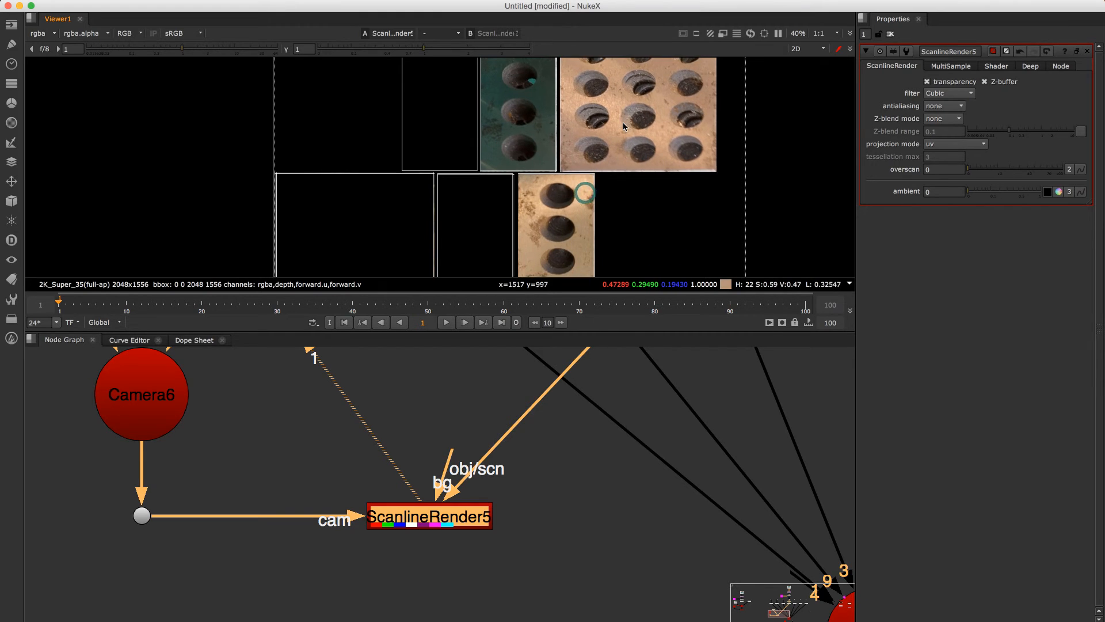
{"action": "scroll", "coordinate": [623, 122], "scroll_direction": "down", "scroll_amount": 5}
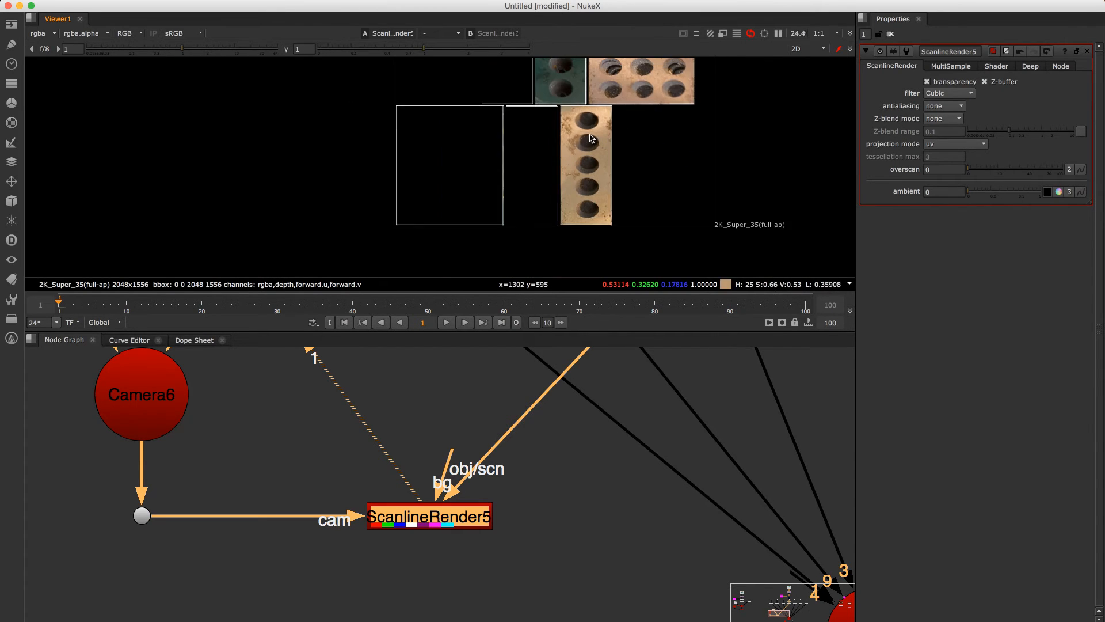
{"action": "scroll", "coordinate": [592, 139], "scroll_direction": "down", "scroll_amount": 1}
{"action": "left_click_drag", "start_coordinate": [621, 62], "coordinate": [593, 128]}
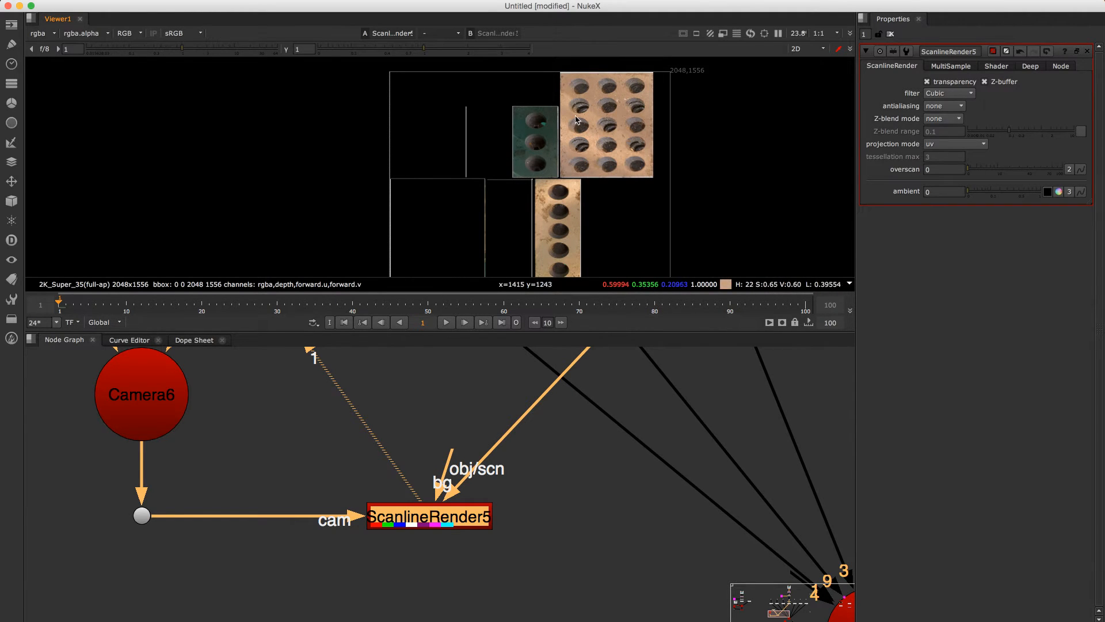
- Switch the viewer to ScanlineRender1, the render of Scene2 with the checkerboard card
{"action": "scroll", "coordinate": [570, 490], "scroll_direction": "down", "scroll_amount": 10}
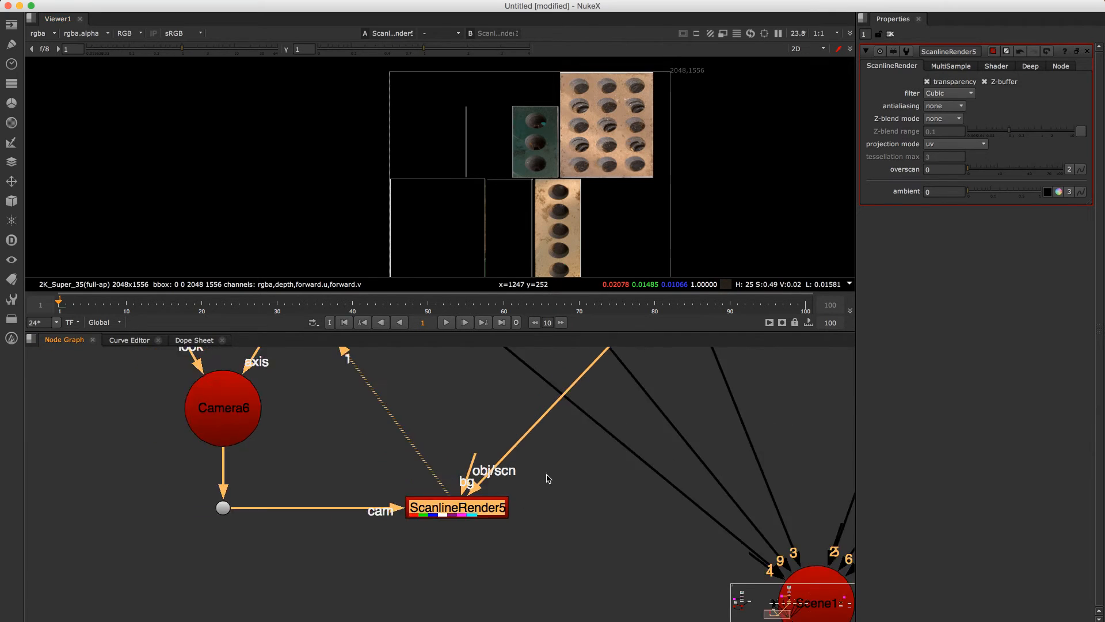
{"action": "left_click_drag", "start_coordinate": [431, 452], "coordinate": [407, 467]}
{"action": "scroll", "coordinate": [403, 467], "scroll_direction": "up", "scroll_amount": 10}
{"action": "left_click", "coordinate": [458, 564]}
{"action": "key", "text": "1"}
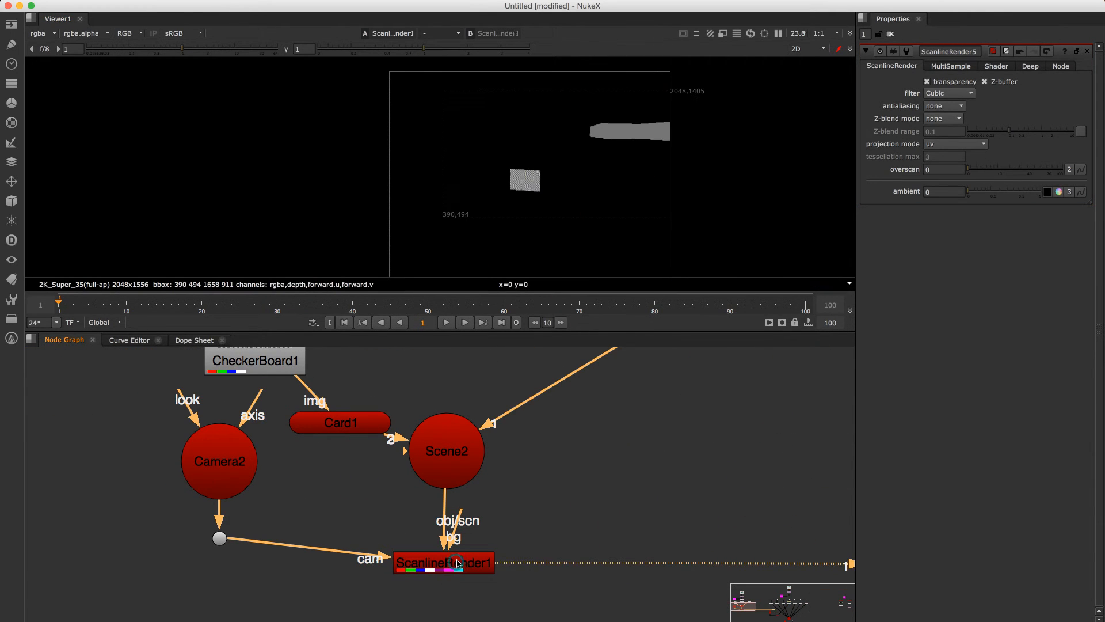
- Reconnect input 1 of Scene2 from ReadGeo2 to the textured ReadGeo1
{"action": "left_click_drag", "start_coordinate": [555, 454], "coordinate": [536, 565]}
{"action": "scroll", "coordinate": [586, 453], "scroll_direction": "down", "scroll_amount": 3}
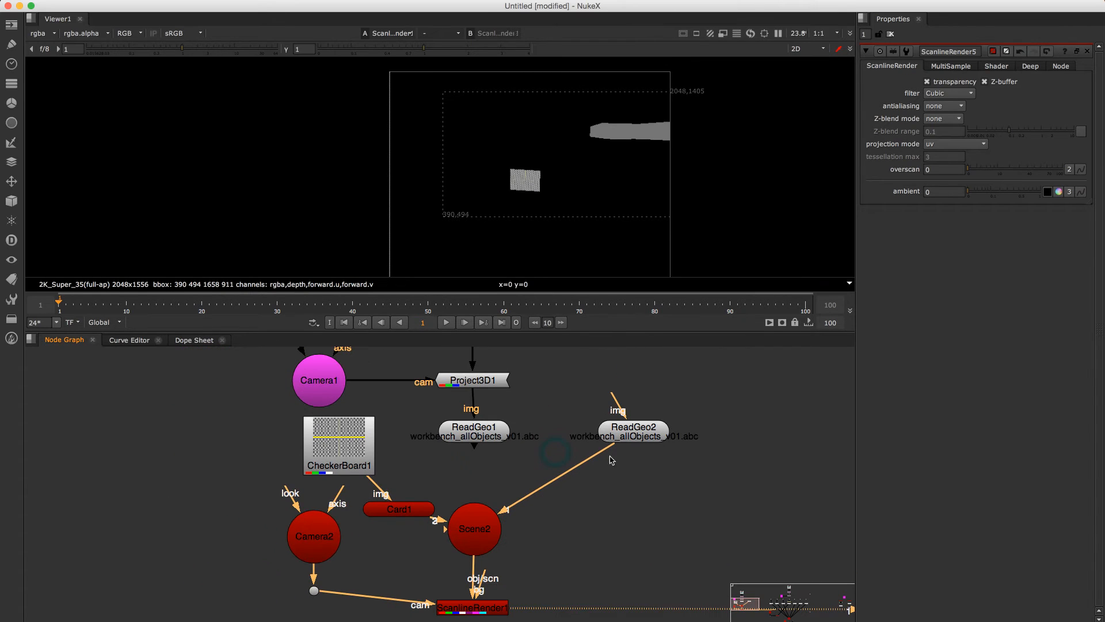
{"action": "left_click_drag", "start_coordinate": [610, 453], "coordinate": [488, 440]}
{"action": "left_click_drag", "start_coordinate": [533, 486], "coordinate": [536, 419]}
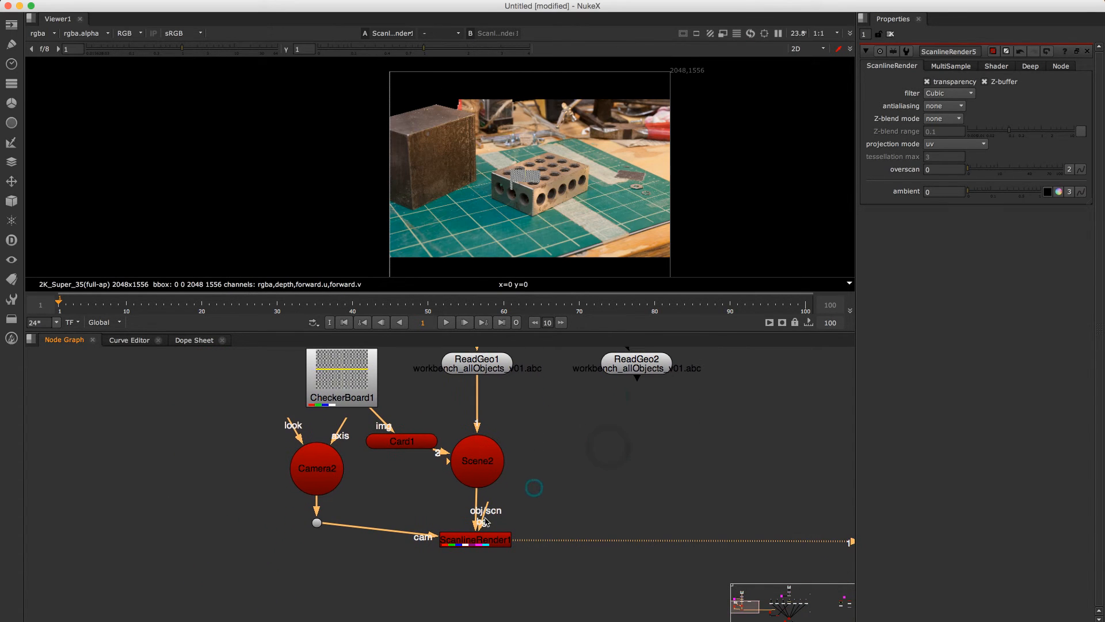
- Try the uv projection mode on ScanlineRender1, and set it back to render camera
{"action": "double_click", "coordinate": [468, 541]}
{"action": "left_click", "coordinate": [892, 65]}
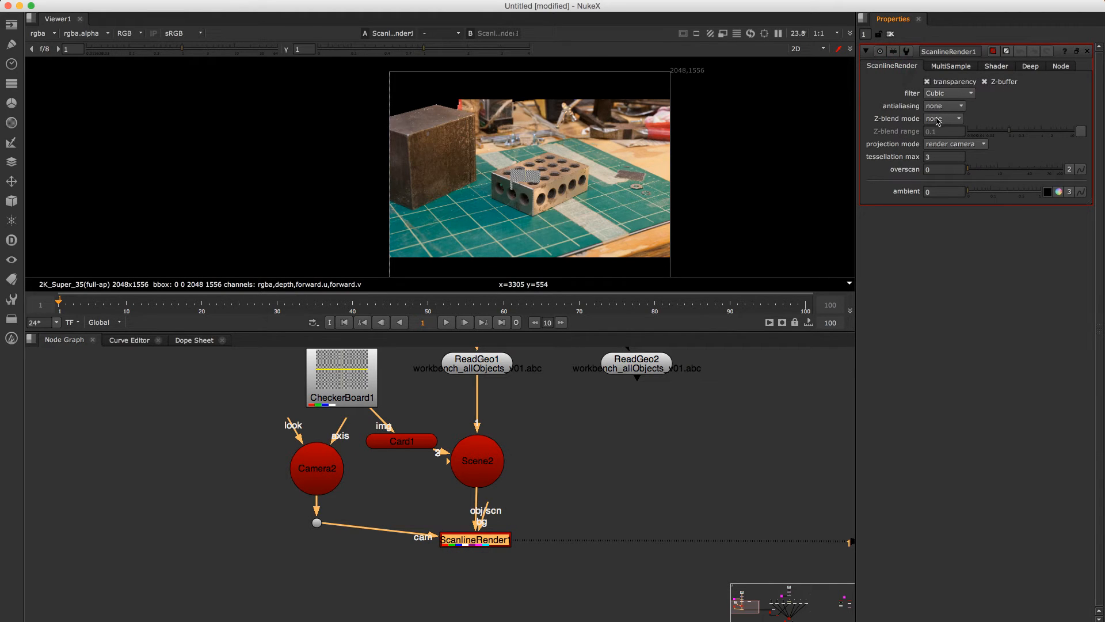
{"action": "left_click", "coordinate": [950, 145]}
{"action": "left_click", "coordinate": [950, 136]}
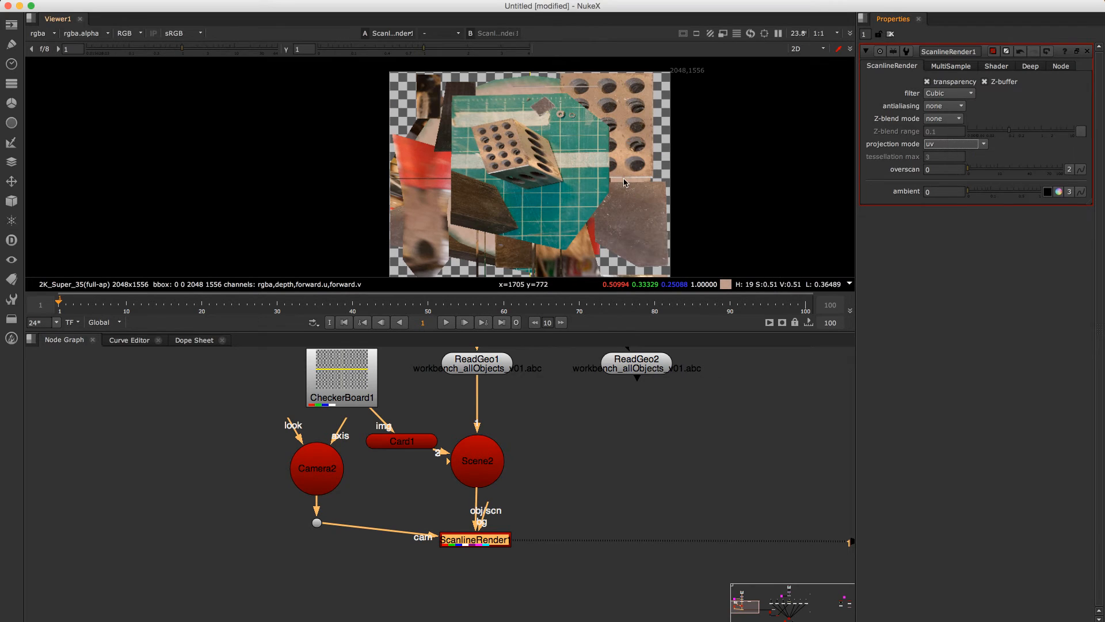
{"action": "left_click", "coordinate": [955, 144]}
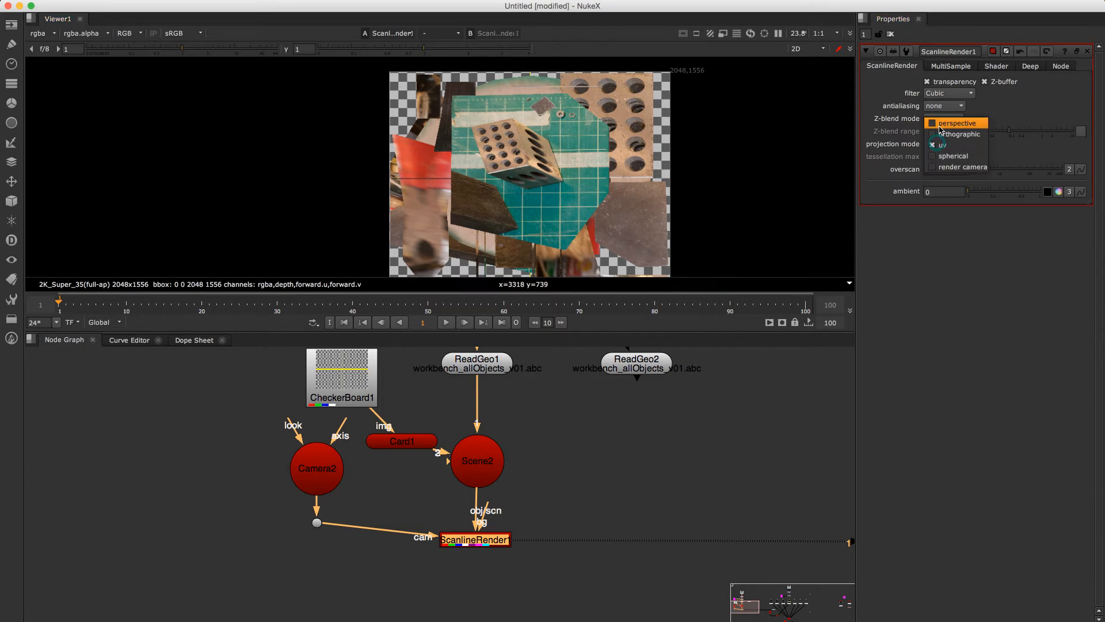
{"action": "left_click", "coordinate": [942, 169]}
- Return the viewer from ScanlineRender1 to ScanlineRender5's unwrapped render of the cube
{"action": "left_click_drag", "start_coordinate": [746, 416], "coordinate": [279, 412]}
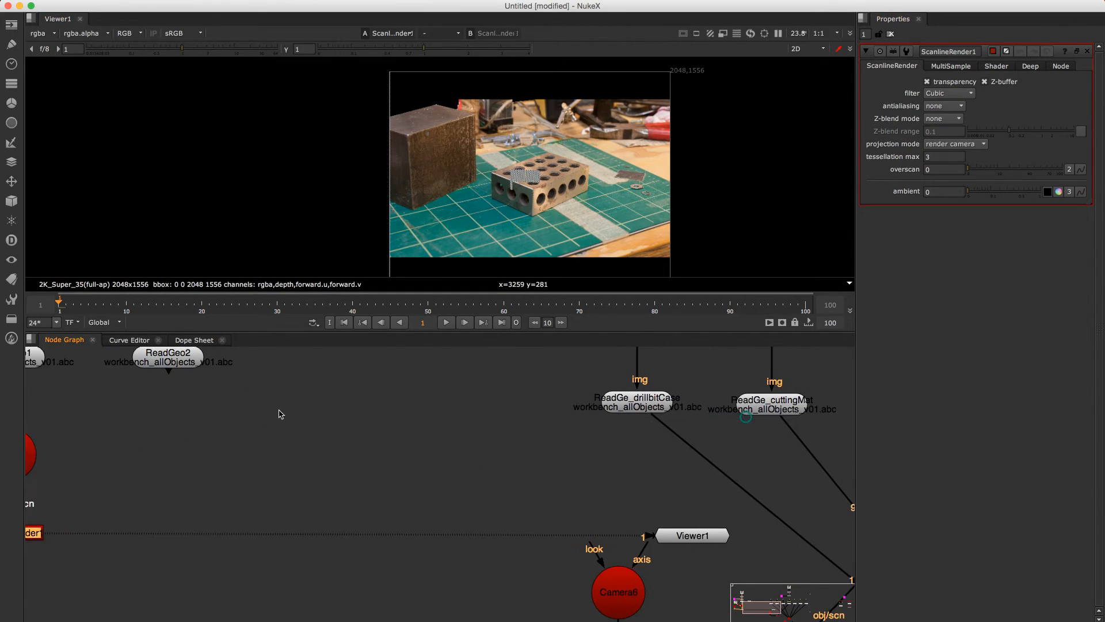
{"action": "left_click_drag", "start_coordinate": [637, 417], "coordinate": [494, 355]}
{"action": "left_click_drag", "start_coordinate": [643, 471], "coordinate": [529, 378]}
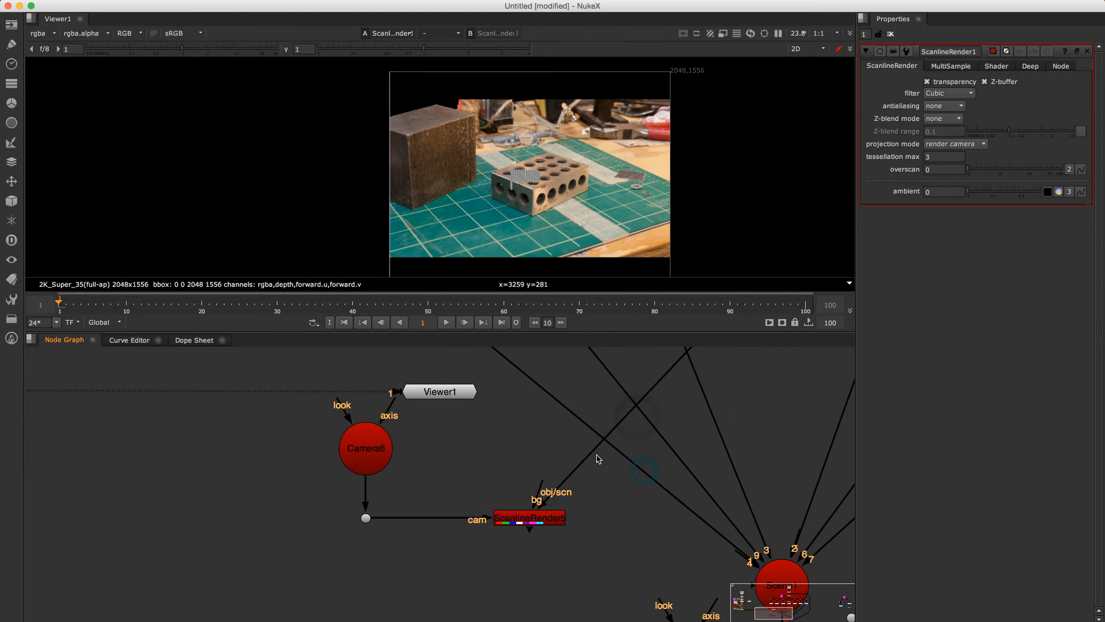
{"action": "left_click_drag", "start_coordinate": [624, 436], "coordinate": [526, 526]}
{"action": "left_click", "coordinate": [451, 608]}
{"action": "key", "text": "1"}
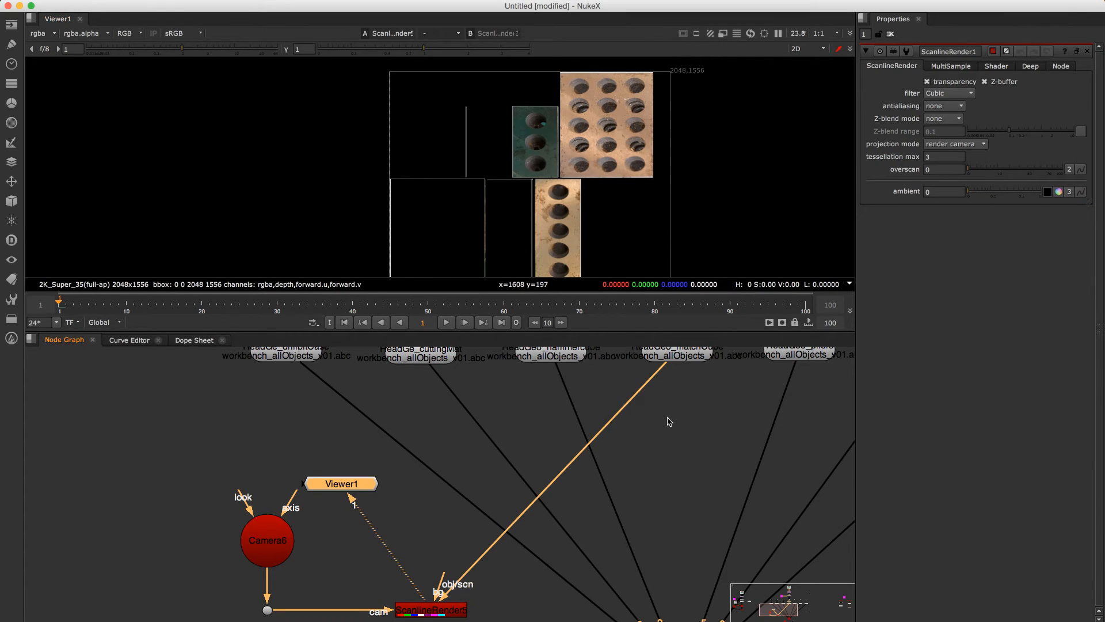
- Duplicate the ReadGeo_matchCube node and place the copy below ScanlineRender5
{"action": "scroll", "coordinate": [670, 422], "scroll_direction": "down", "scroll_amount": 4}
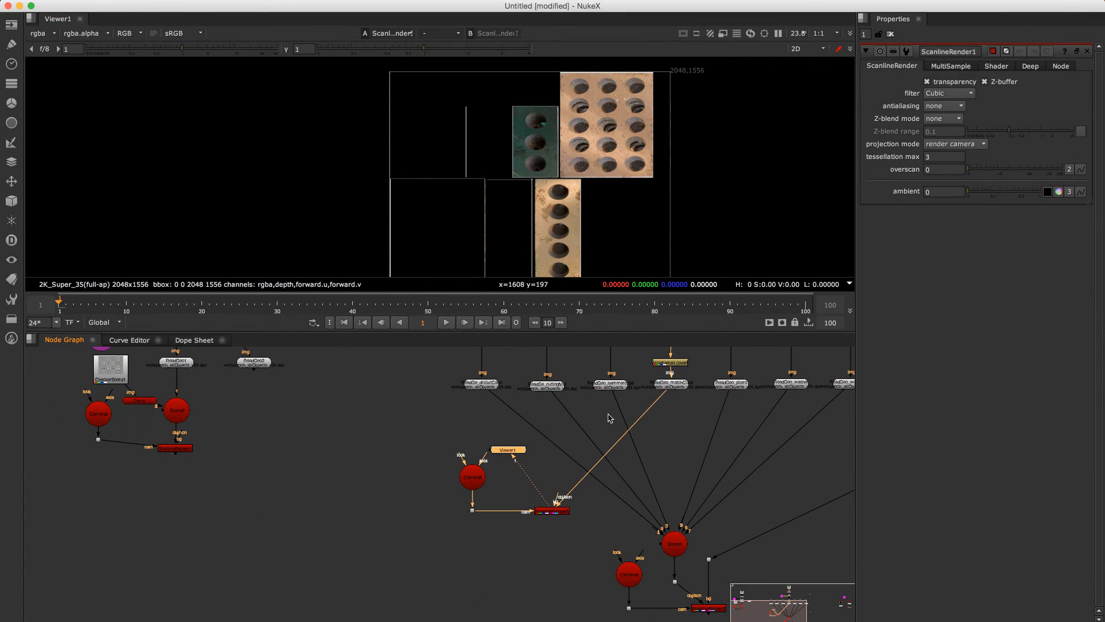
{"action": "left_click", "coordinate": [672, 364]}
{"action": "left_click", "coordinate": [677, 386]}
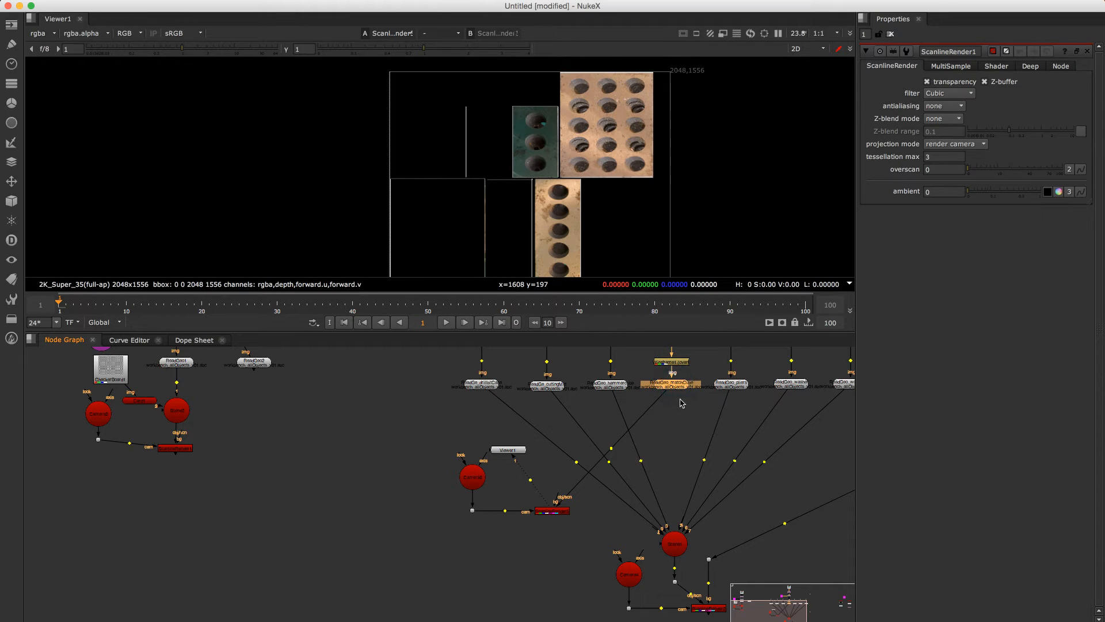
{"action": "key", "text": "ctrl+v"}
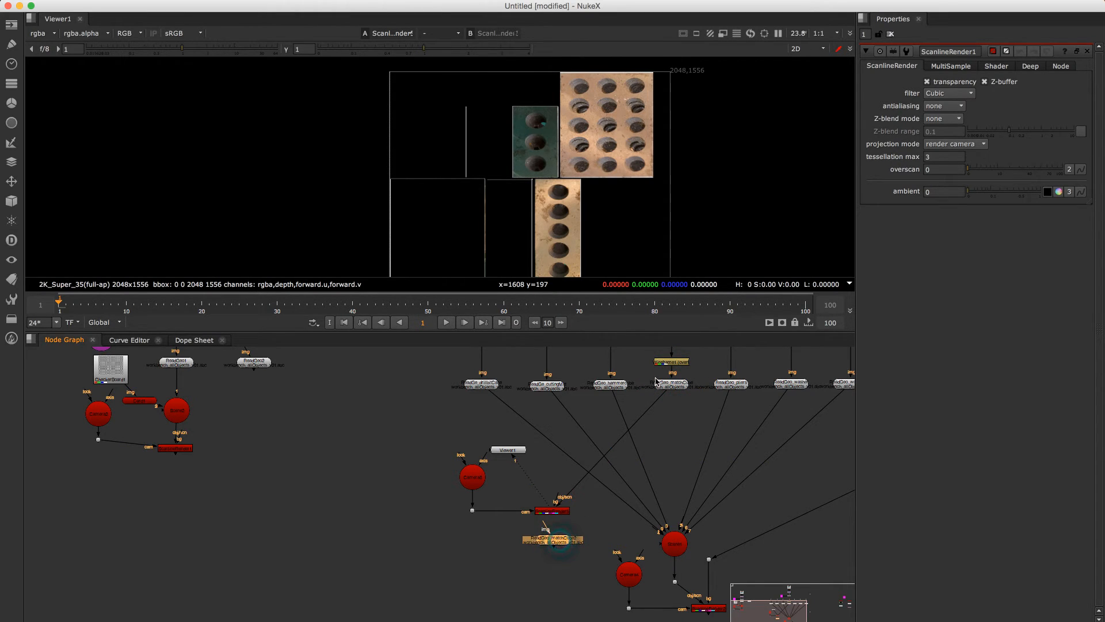
- Disable the node above ReadGeo_matchCube and connect the image input of the duplicated matchCube to ScanlineRender5
{"action": "left_click", "coordinate": [669, 364]}
{"action": "key", "text": "d"}
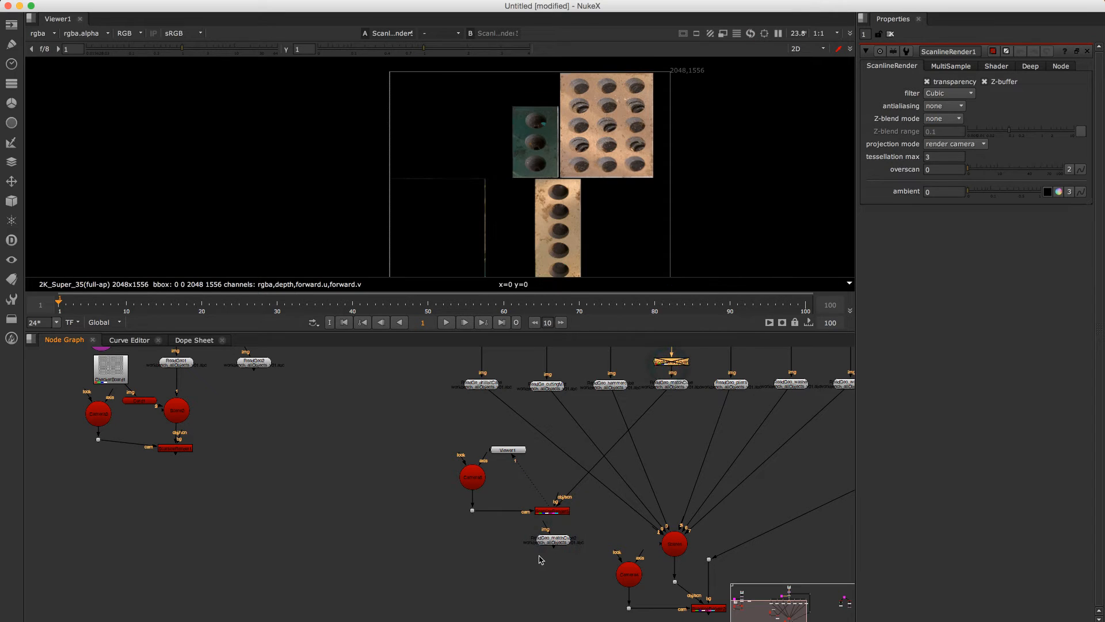
{"action": "mouse_move", "coordinate": [543, 528]}
{"action": "left_mouse_down"}
{"action": "mouse_move", "coordinate": [552, 512]}
{"action": "mouse_move", "coordinate": [552, 534]}
{"action": "left_mouse_up"}
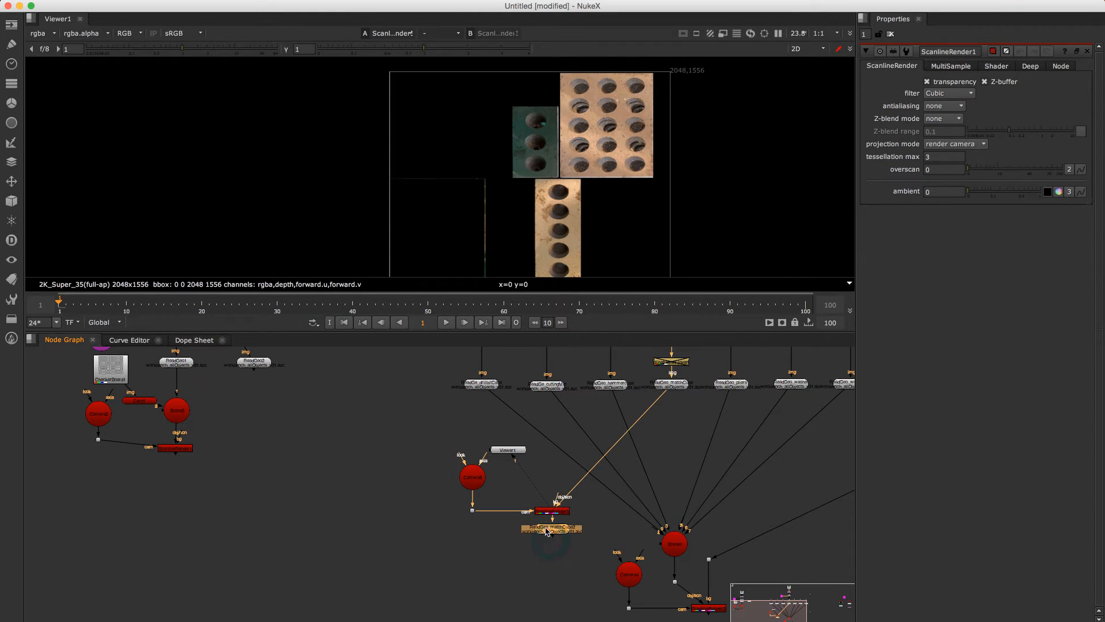
- Connect ReadGeo_matchCube2 to Scene1 and view the full scene's render framed closer on the cube
{"action": "scroll", "coordinate": [540, 550], "scroll_direction": "up", "scroll_amount": 1}
{"action": "scroll", "coordinate": [552, 549], "scroll_direction": "up", "scroll_amount": 3}
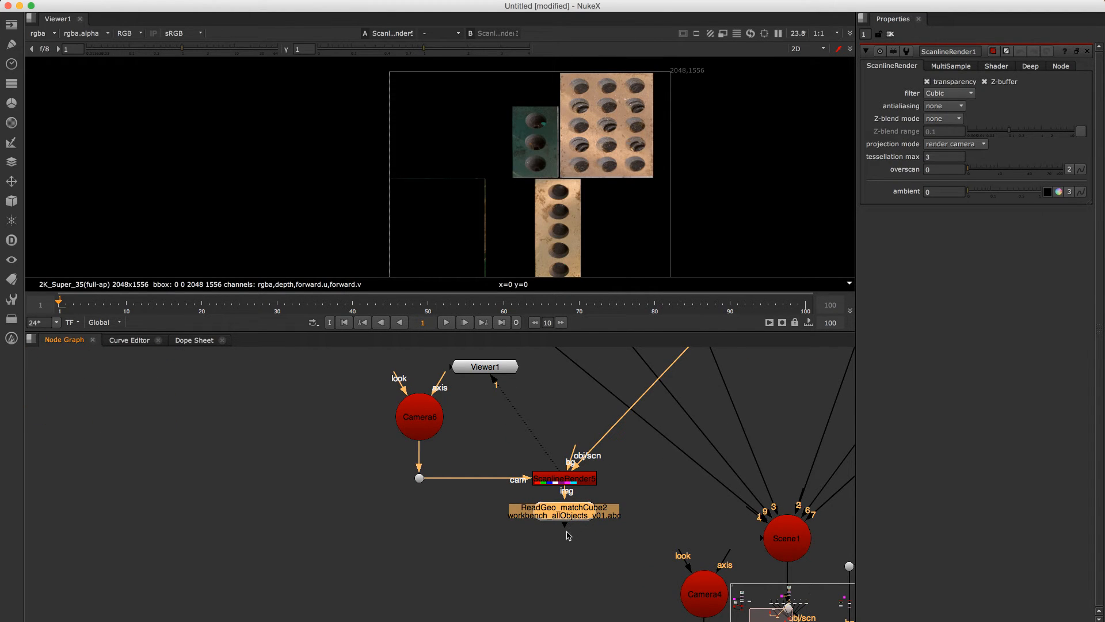
{"action": "left_click_drag", "start_coordinate": [566, 531], "coordinate": [721, 443]}
{"action": "left_click", "coordinate": [781, 540]}
{"action": "left_click", "coordinate": [787, 562]}
{"action": "key", "text": "1"}
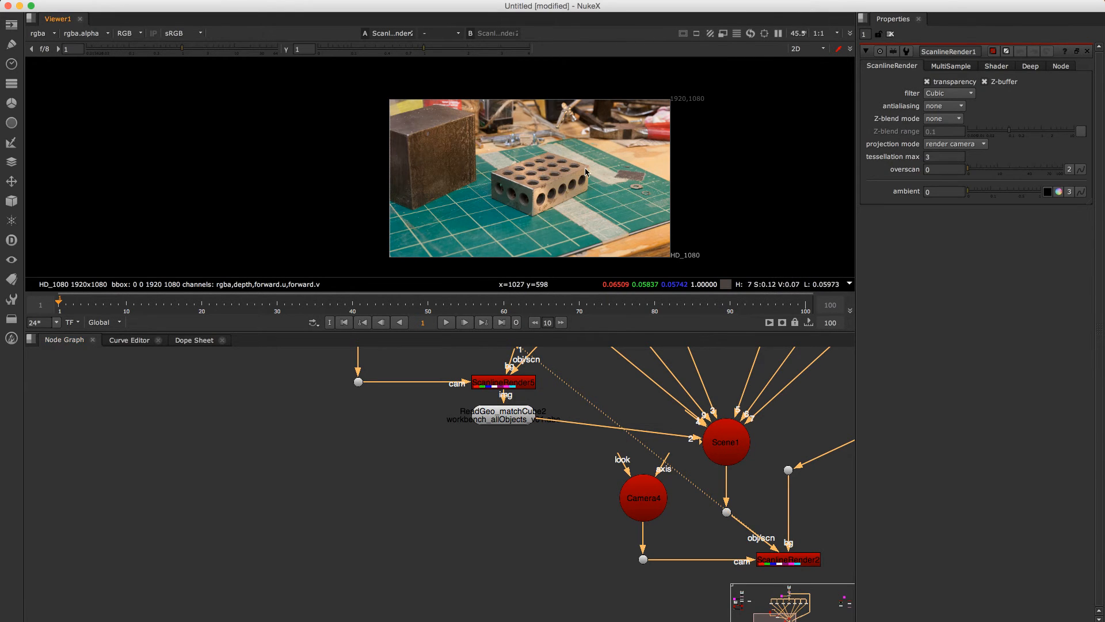
{"action": "scroll", "coordinate": [534, 173], "scroll_direction": "up", "scroll_amount": 3}
{"action": "left_click_drag", "start_coordinate": [599, 172], "coordinate": [528, 171]}
{"action": "key", "text": "f"}
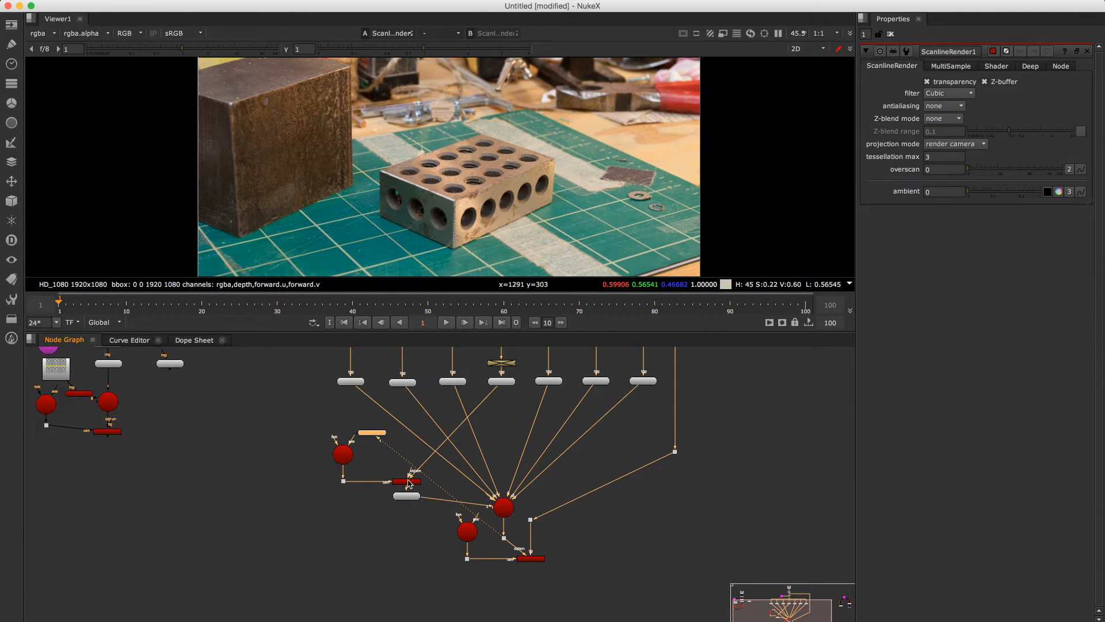
- Insert a TransformGeo node between ReadGeo_matchCube2 and Scene1, leaving some space below the geometry node
{"action": "scroll", "coordinate": [408, 482], "scroll_direction": "up", "scroll_amount": 3}
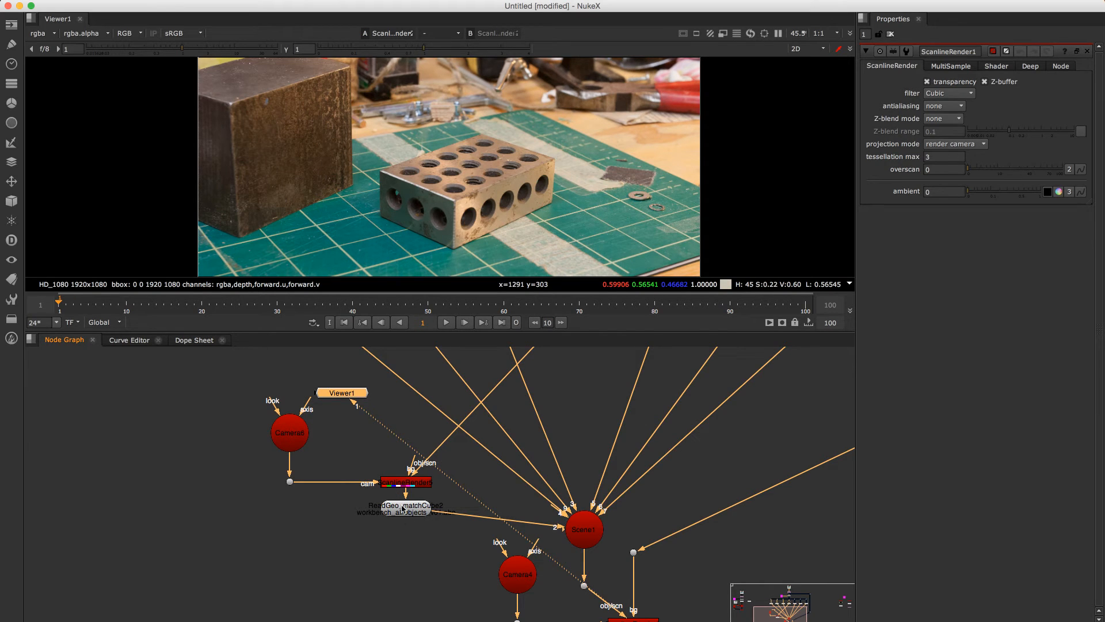
{"action": "left_click_drag", "start_coordinate": [407, 513], "coordinate": [407, 530]}
{"action": "left_click_drag", "start_coordinate": [654, 534], "coordinate": [617, 478]}
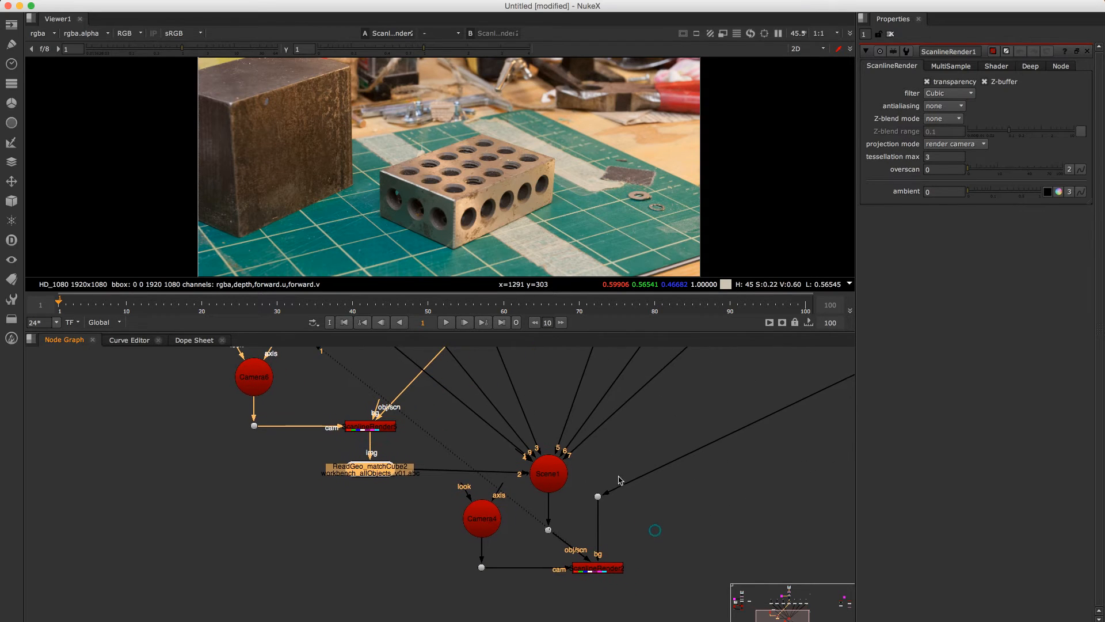
{"action": "left_click", "coordinate": [601, 570]}
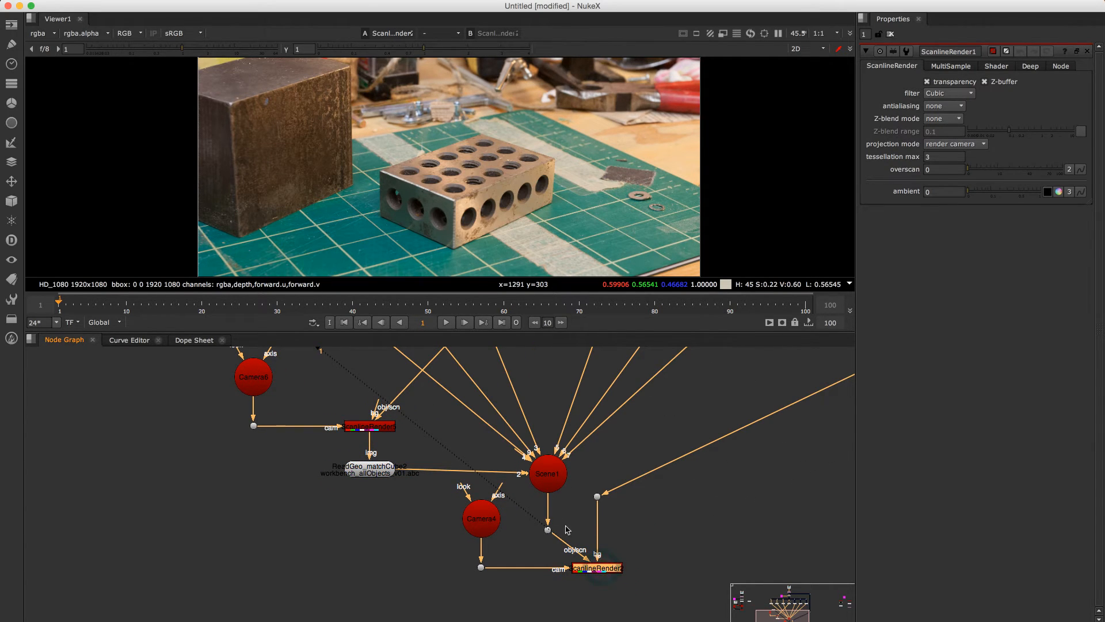
{"action": "left_click_drag", "start_coordinate": [378, 474], "coordinate": [378, 456]}
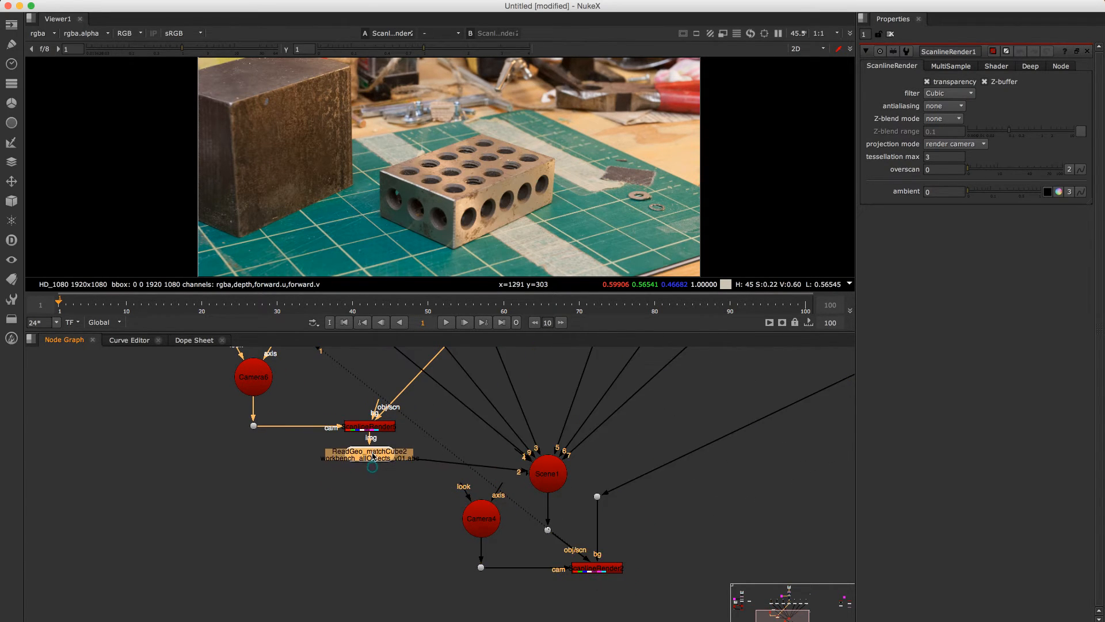
{"action": "left_click", "coordinate": [10, 201]}
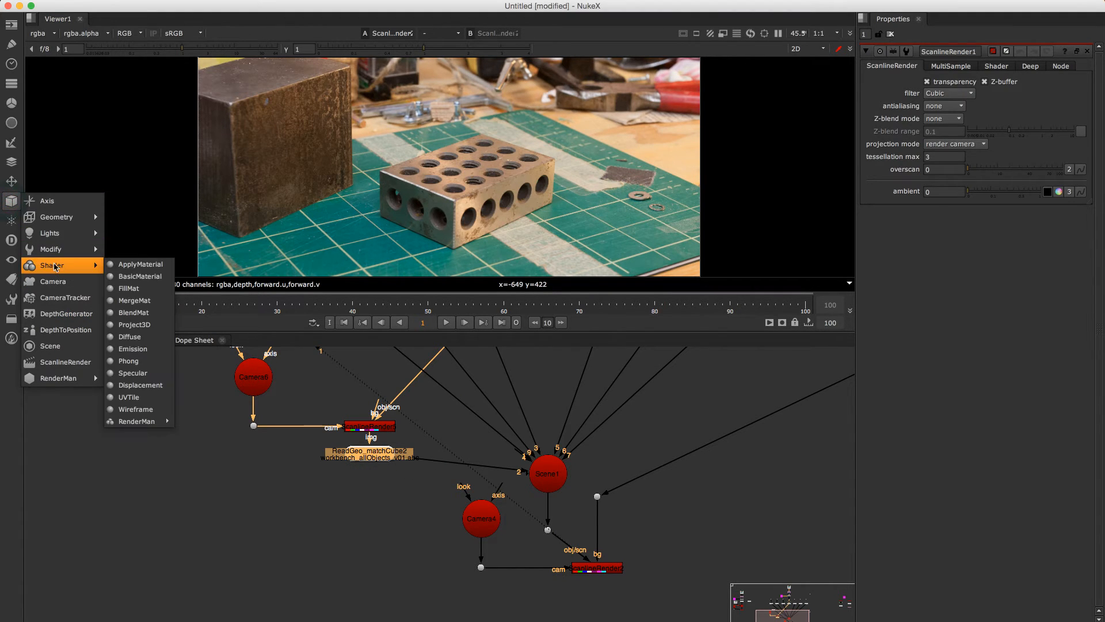
{"action": "mouse_move", "coordinate": [56, 254]}
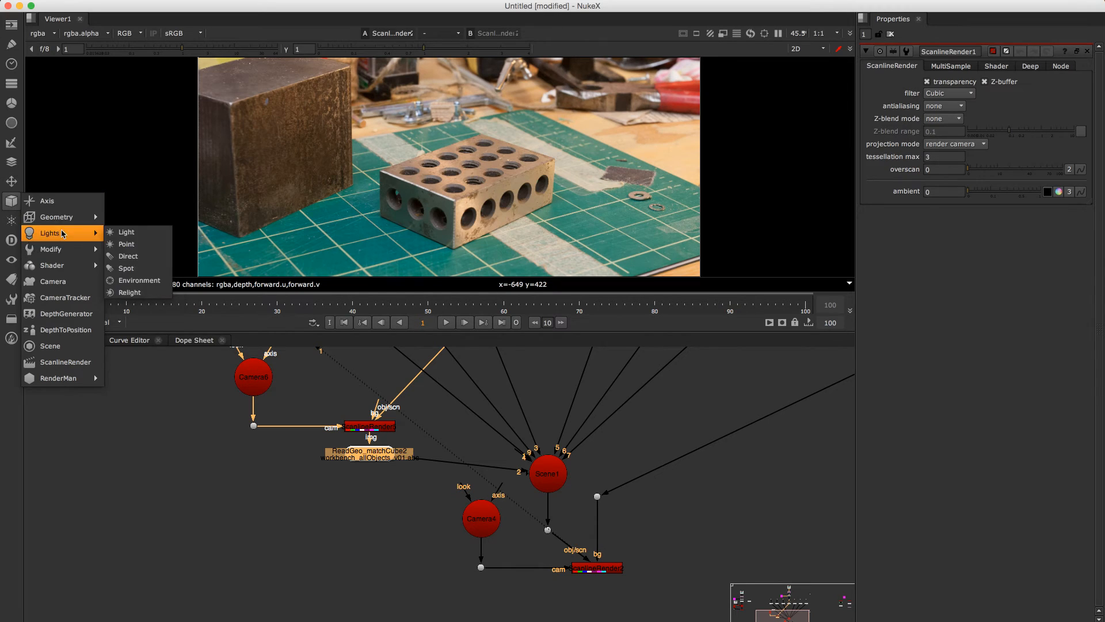
{"action": "left_click", "coordinate": [142, 248]}
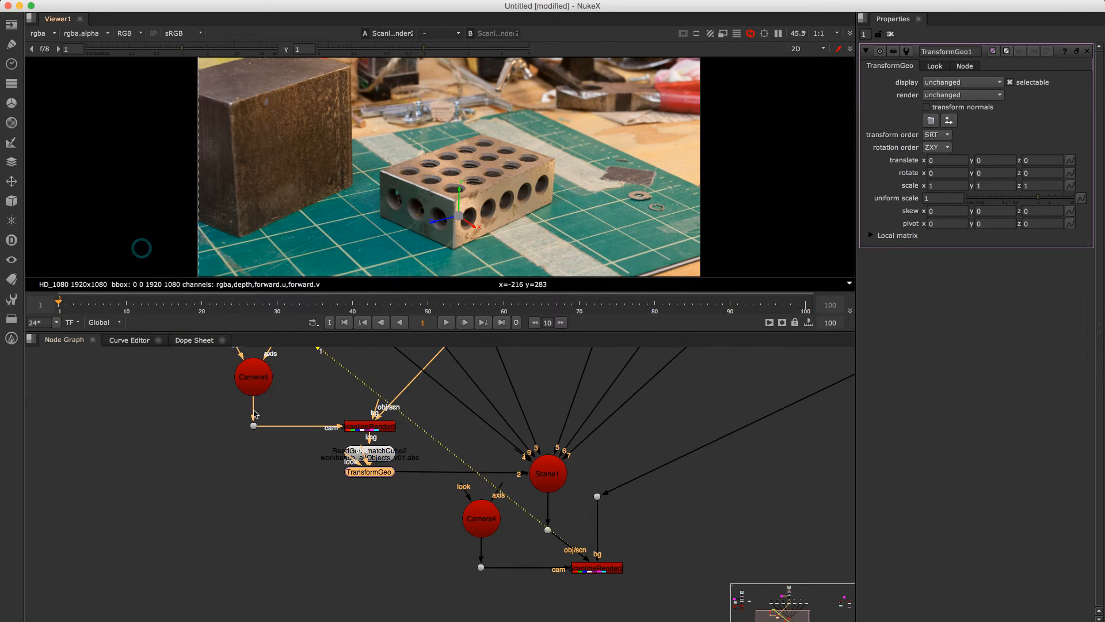
{"action": "left_click_drag", "start_coordinate": [374, 477], "coordinate": [374, 500]}
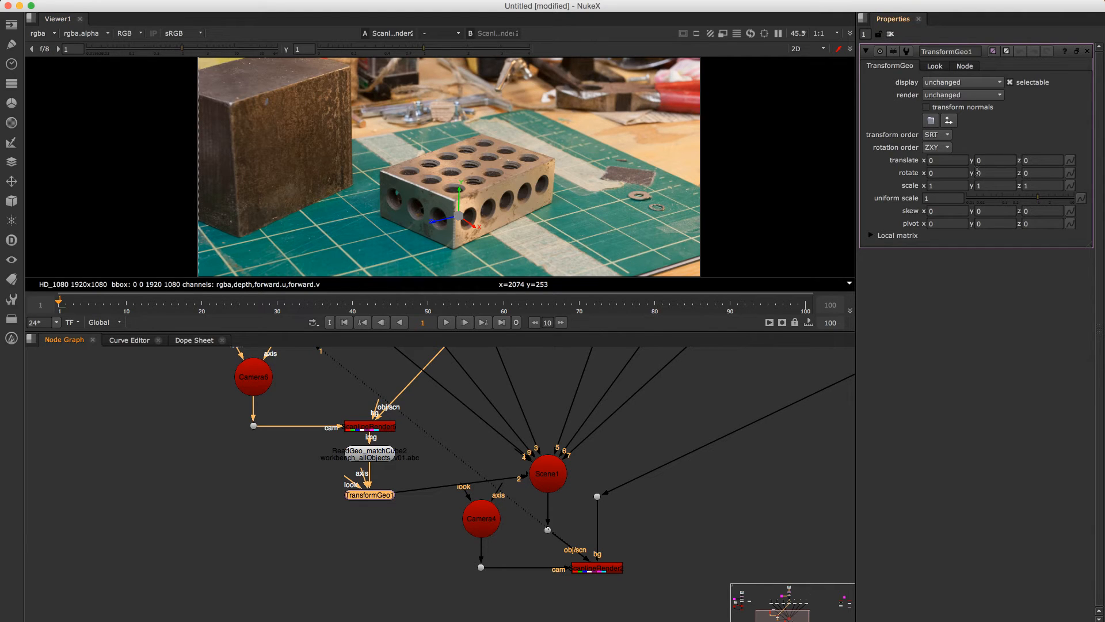
- Rotate the cube copy 15 degrees around Y with TransformGeo1 and inspect it in the 3D view and the 2D render
{"action": "left_click", "coordinate": [977, 172]}
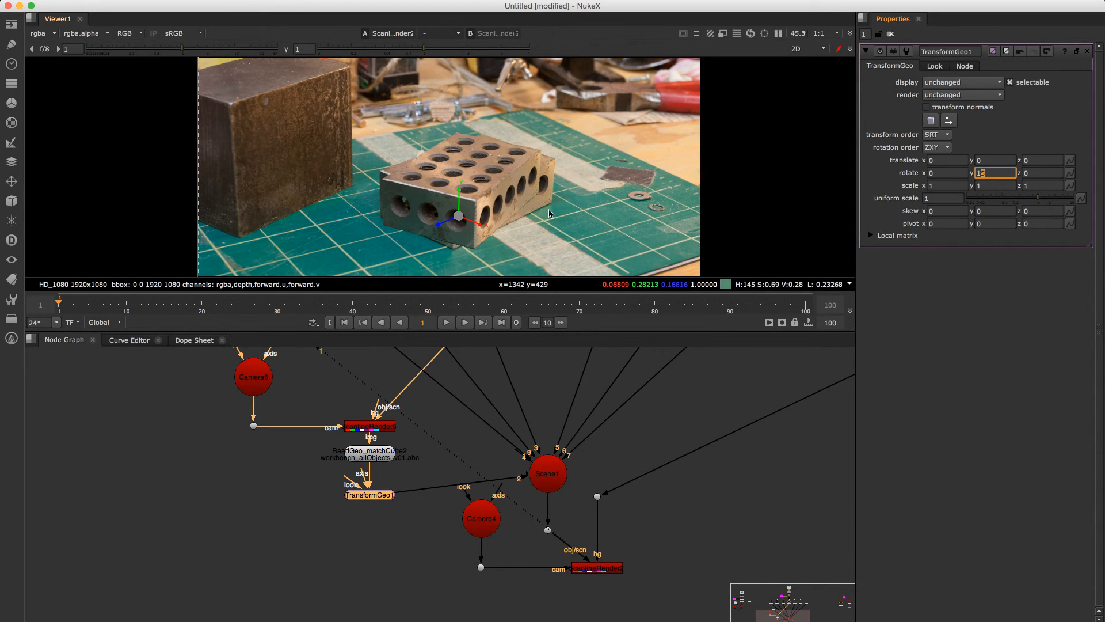
{"action": "left_click", "coordinate": [548, 213]}
{"action": "key", "text": "Tab"}
{"action": "left_click_drag", "start_coordinate": [630, 195], "coordinate": [548, 239]}
{"action": "left_click", "coordinate": [525, 229]}
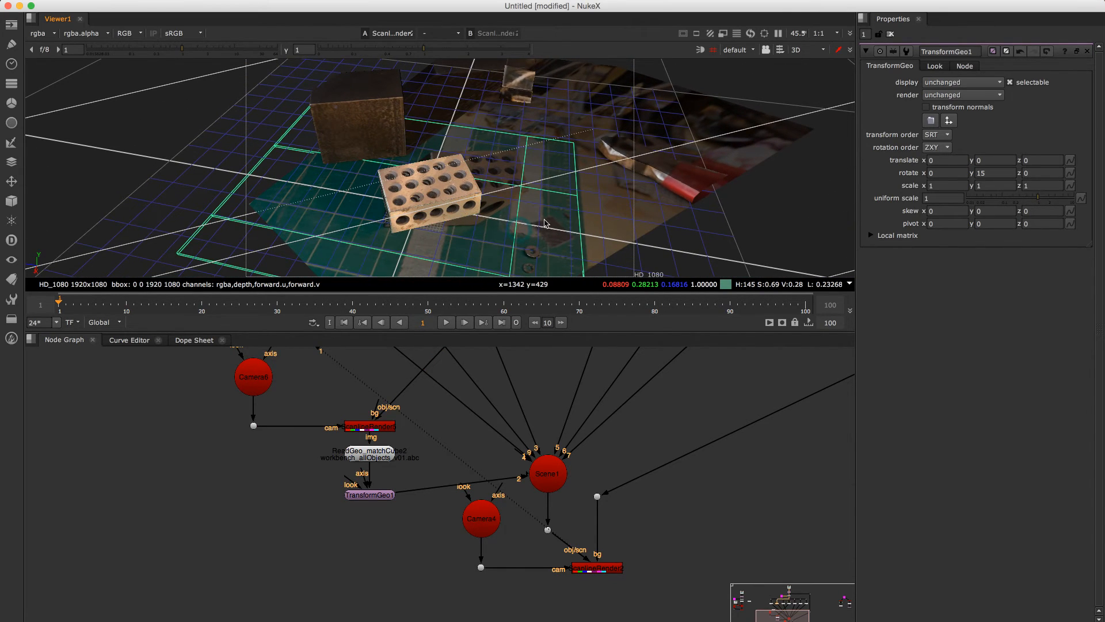
{"action": "mouse_move", "coordinate": [488, 194]}
{"action": "left_mouse_down"}
{"action": "mouse_move", "coordinate": [533, 210]}
{"action": "mouse_move", "coordinate": [430, 305]}
{"action": "left_mouse_up"}
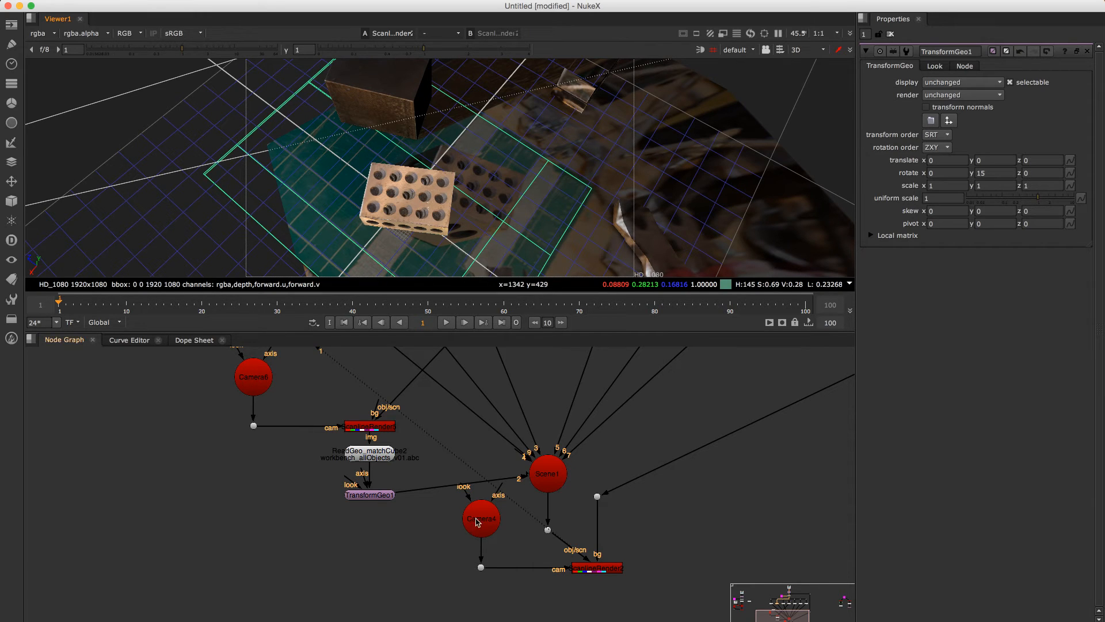
{"action": "left_click", "coordinate": [608, 573]}
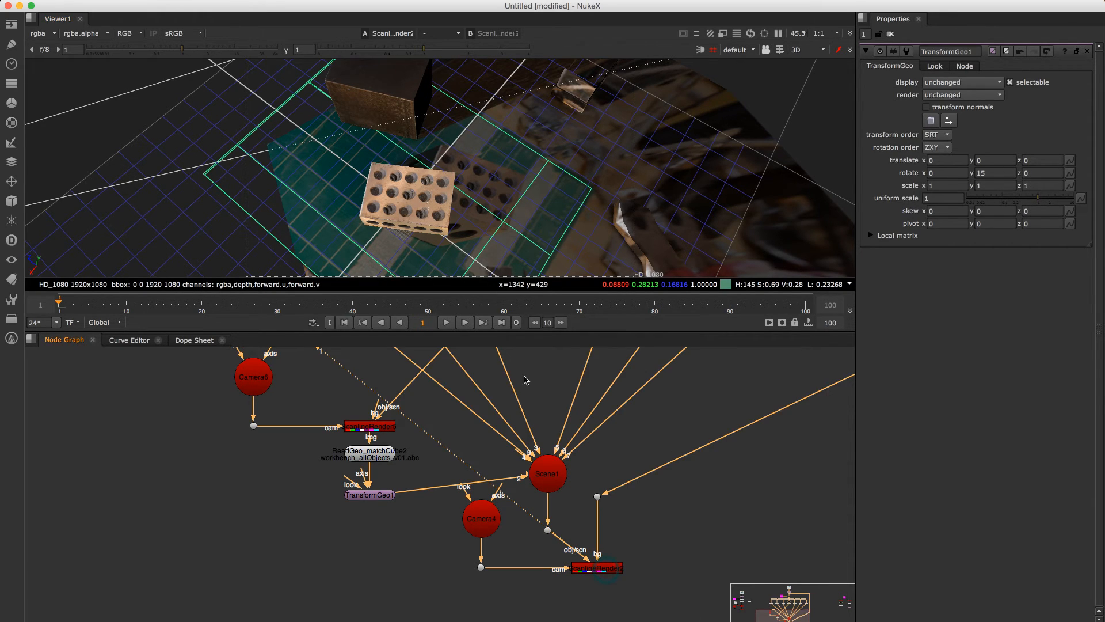
{"action": "left_click", "coordinate": [539, 175]}
{"action": "key", "text": "Tab"}
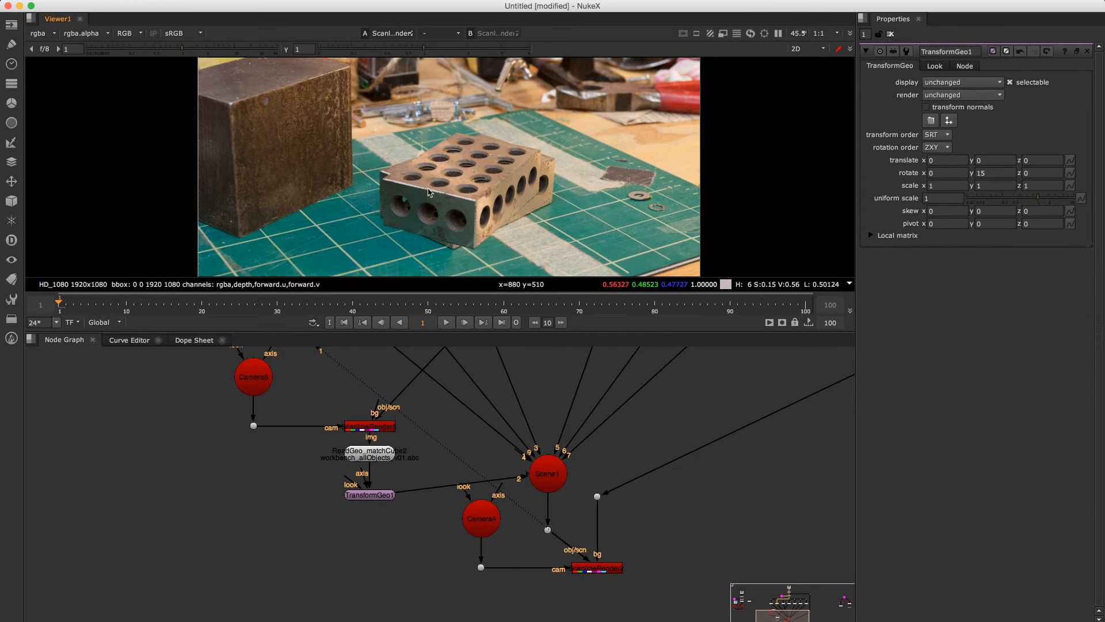
- Set TransformGeo1's Y rotation back to 0
{"action": "left_click", "coordinate": [995, 172]}
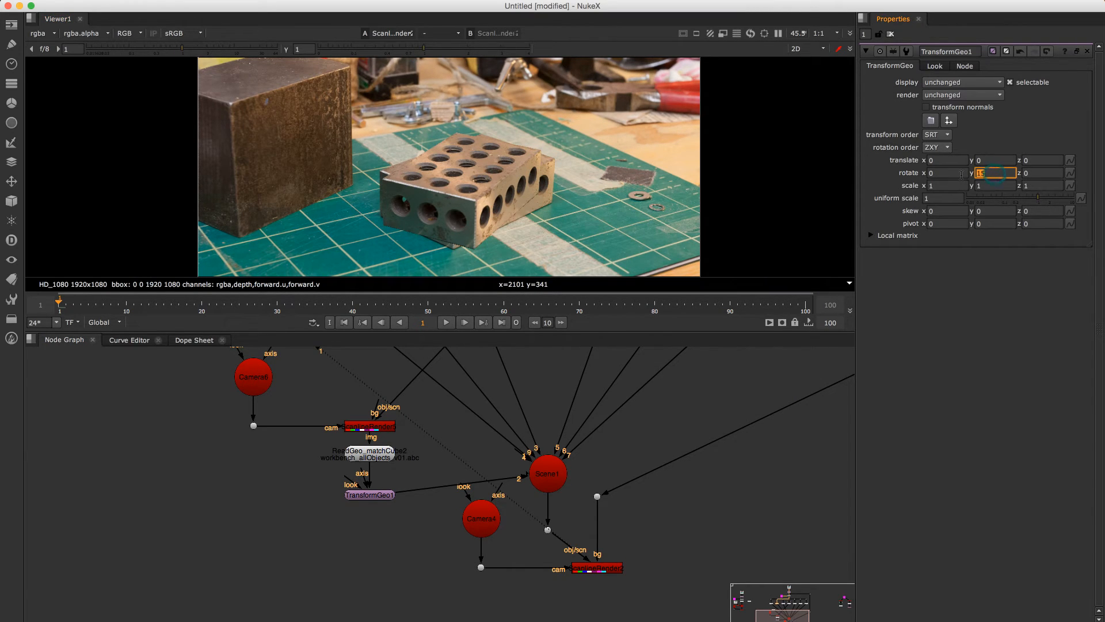
{"action": "type", "text": "0"}
{"action": "key", "text": "Return"}
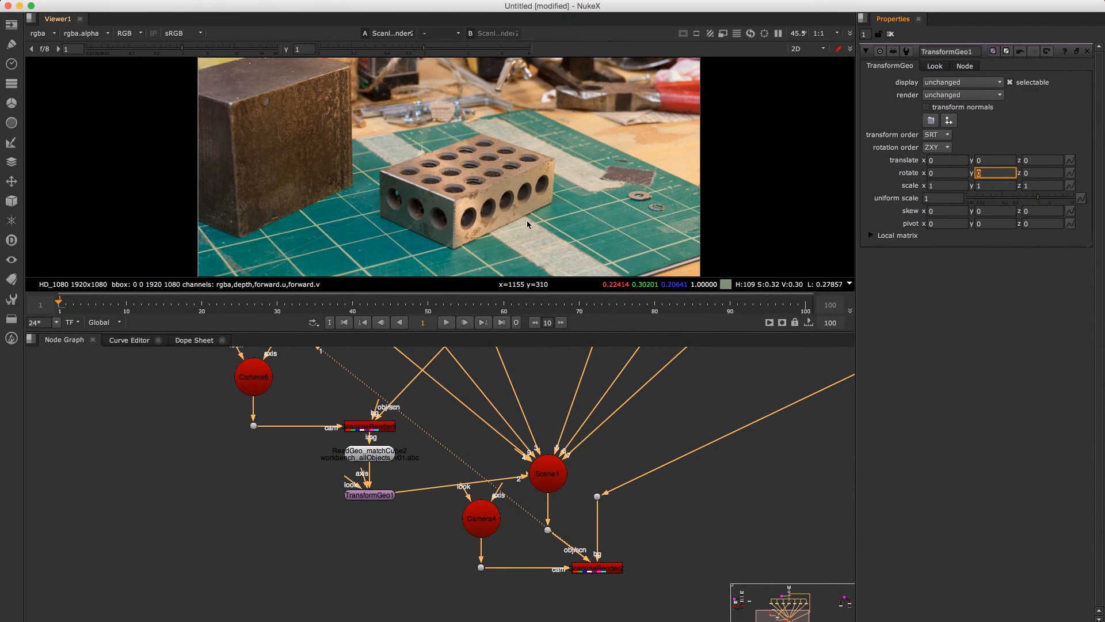
- Copy the node chain from ScanlineRender3 through its two disabled nodes to ReadGe_cuttingMat1 under Camera5
{"action": "scroll", "coordinate": [743, 420], "scroll_direction": "down", "scroll_amount": 5}
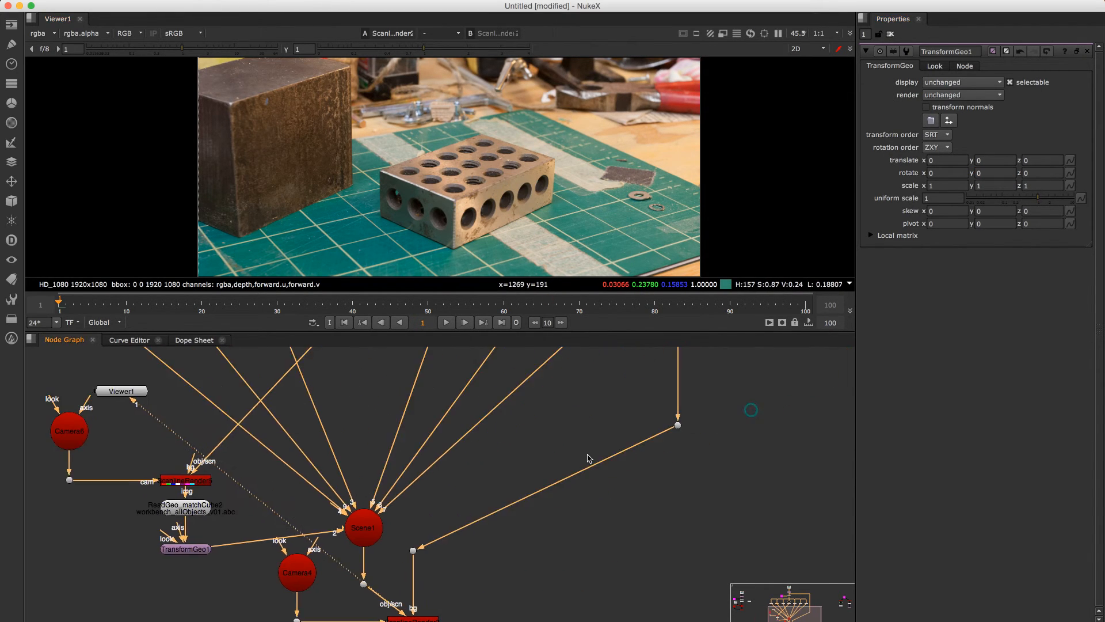
{"action": "left_click_drag", "start_coordinate": [694, 423], "coordinate": [525, 464]}
{"action": "scroll", "coordinate": [662, 412], "scroll_direction": "up", "scroll_amount": 5}
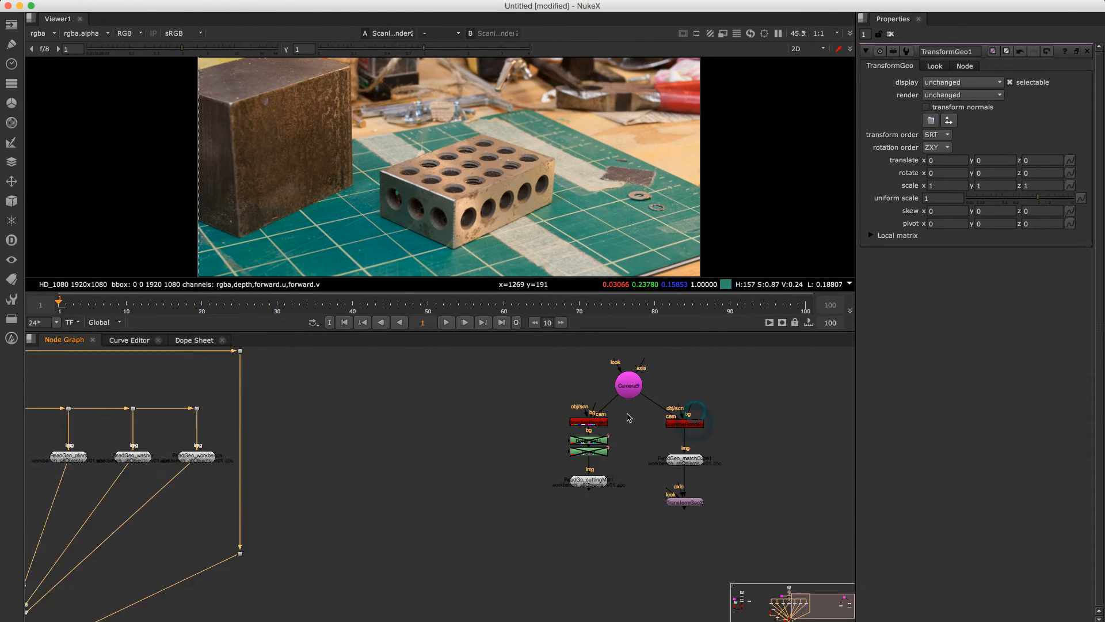
{"action": "left_click_drag", "start_coordinate": [640, 402], "coordinate": [499, 572]}
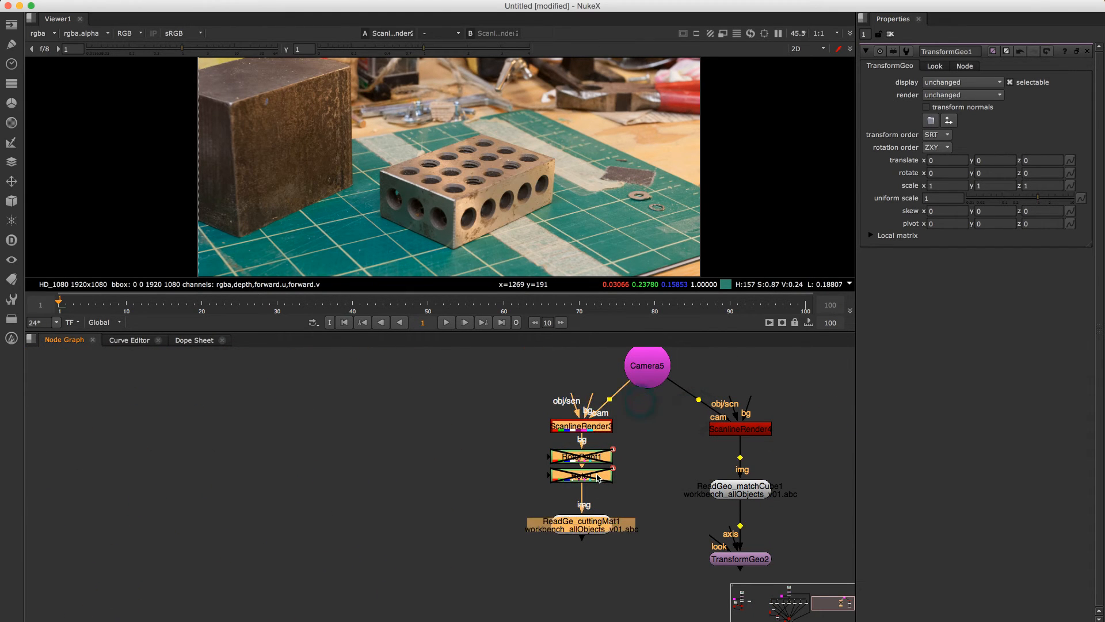
{"action": "left_click_drag", "start_coordinate": [512, 458], "coordinate": [770, 435]}
{"action": "left_click_drag", "start_coordinate": [503, 458], "coordinate": [731, 433]}
{"action": "left_click_drag", "start_coordinate": [554, 456], "coordinate": [721, 345]}
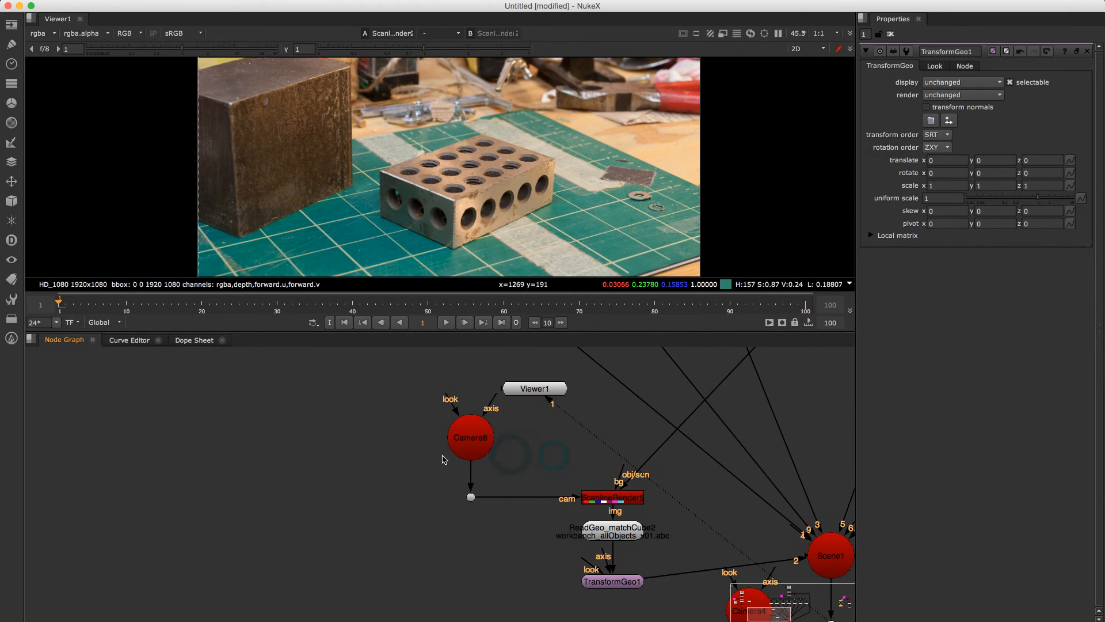
- Move Camera6 and its dot clear of ScanlineRender5 and paste the copied cutting mat chain beneath them
{"action": "left_click_drag", "start_coordinate": [469, 437], "coordinate": [361, 415]}
{"action": "left_click_drag", "start_coordinate": [471, 499], "coordinate": [428, 443]}
{"action": "key", "text": "ctrl+v"}
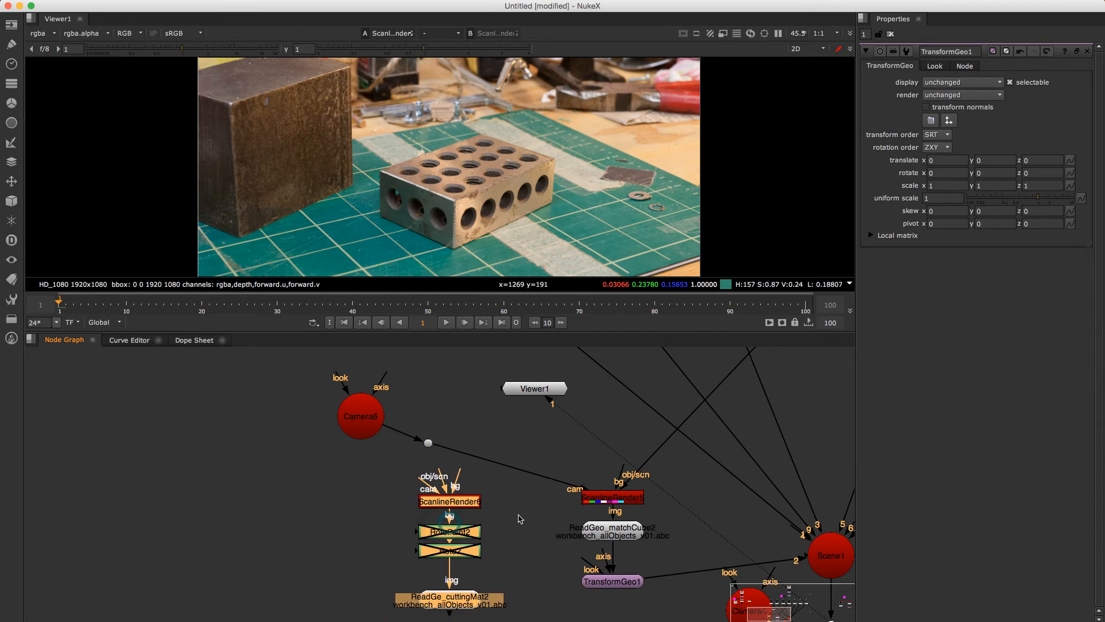
{"action": "scroll", "coordinate": [506, 501], "scroll_direction": "down", "scroll_amount": 3}
{"action": "left_click_drag", "start_coordinate": [501, 494], "coordinate": [392, 490]}
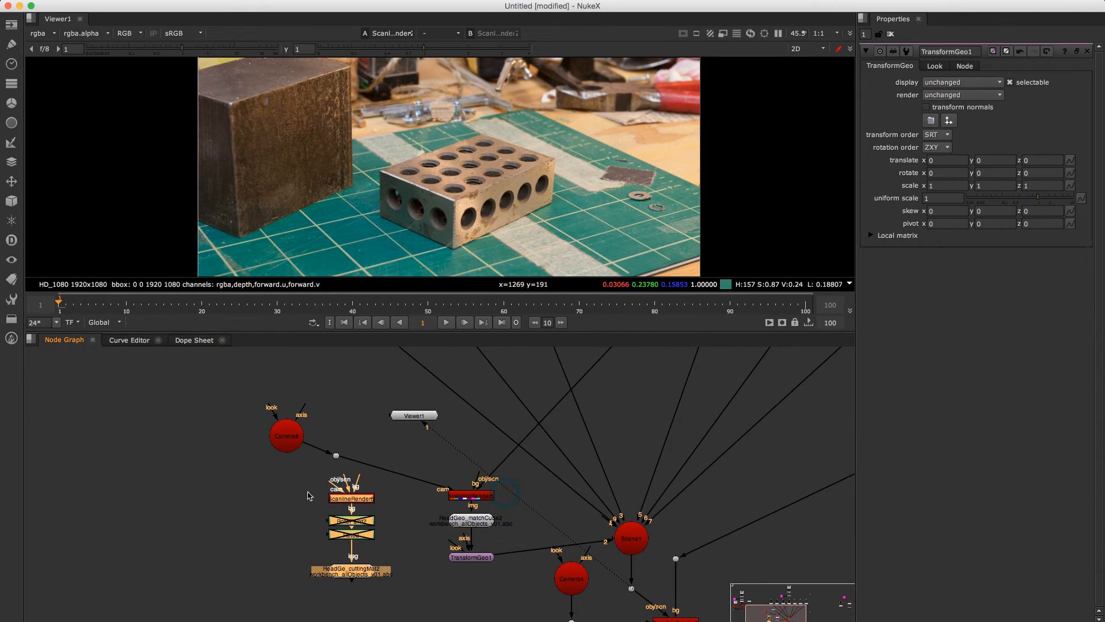
- Change Camera6's tile color to magenta with a hue of about 0.84 and full saturation
{"action": "left_click", "coordinate": [287, 445]}
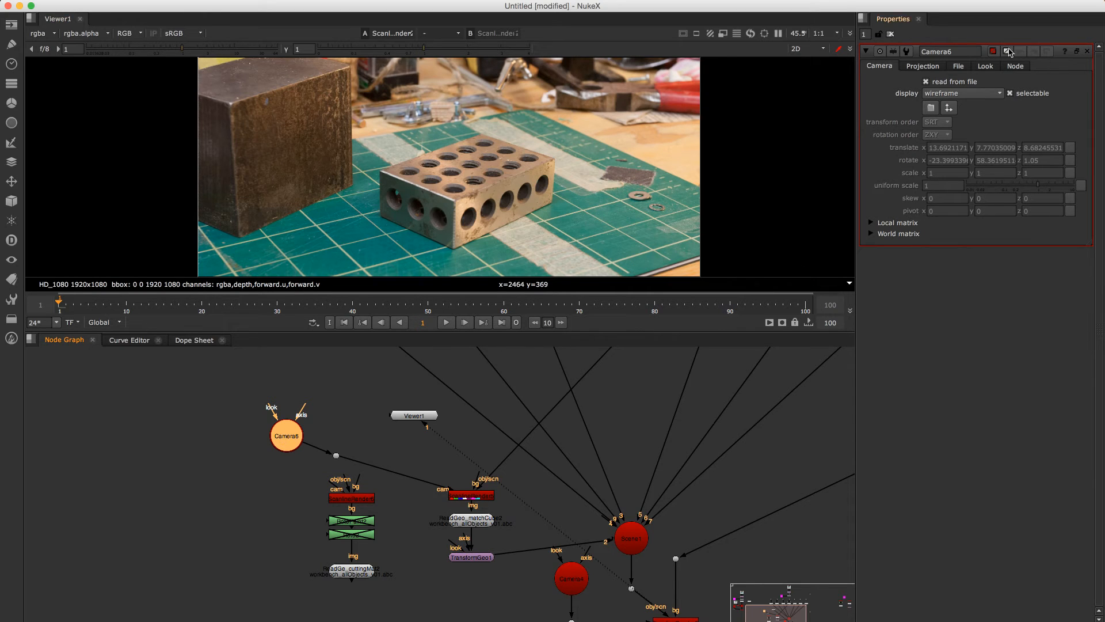
{"action": "left_click", "coordinate": [994, 51]}
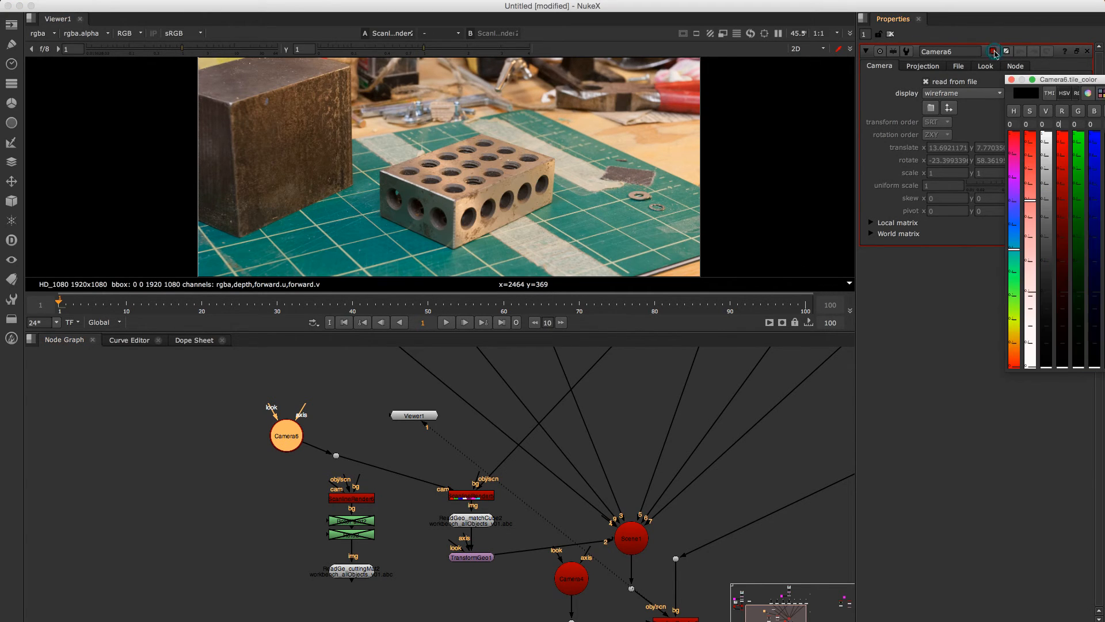
{"action": "left_click_drag", "start_coordinate": [1068, 76], "coordinate": [839, 86]}
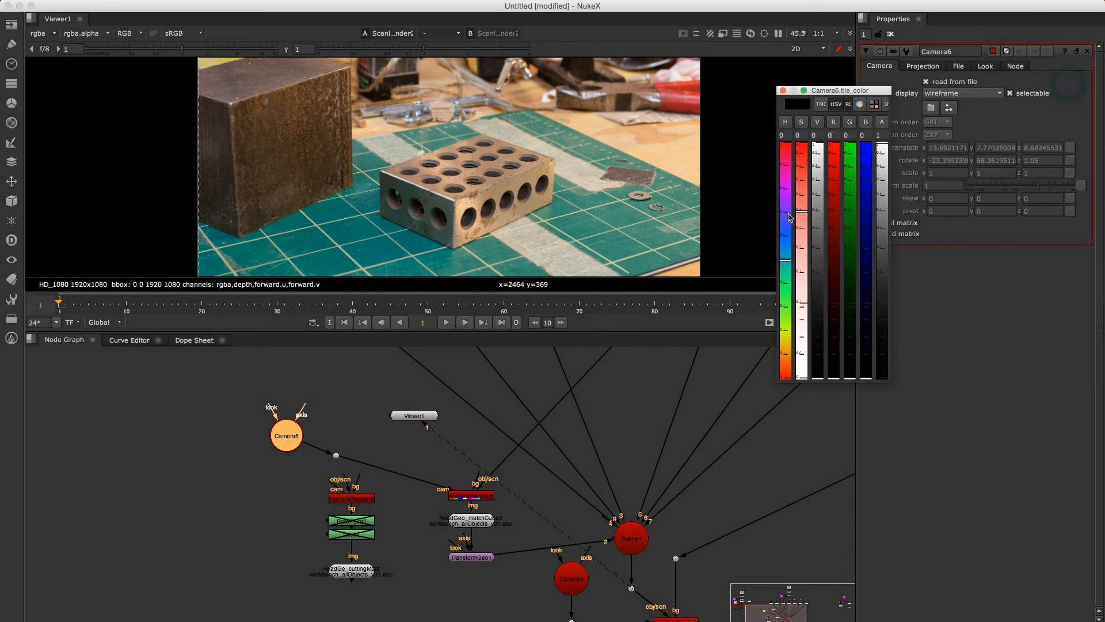
{"action": "left_click_drag", "start_coordinate": [788, 214], "coordinate": [802, 143]}
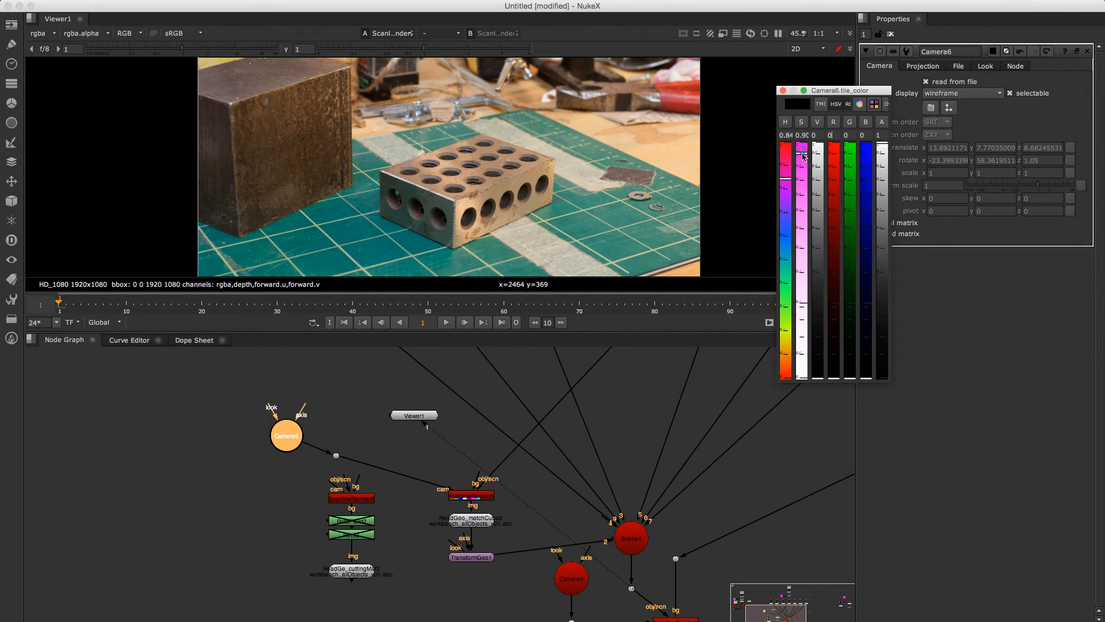
{"action": "left_click_drag", "start_coordinate": [801, 154], "coordinate": [803, 144]}
{"action": "left_click", "coordinate": [818, 145]}
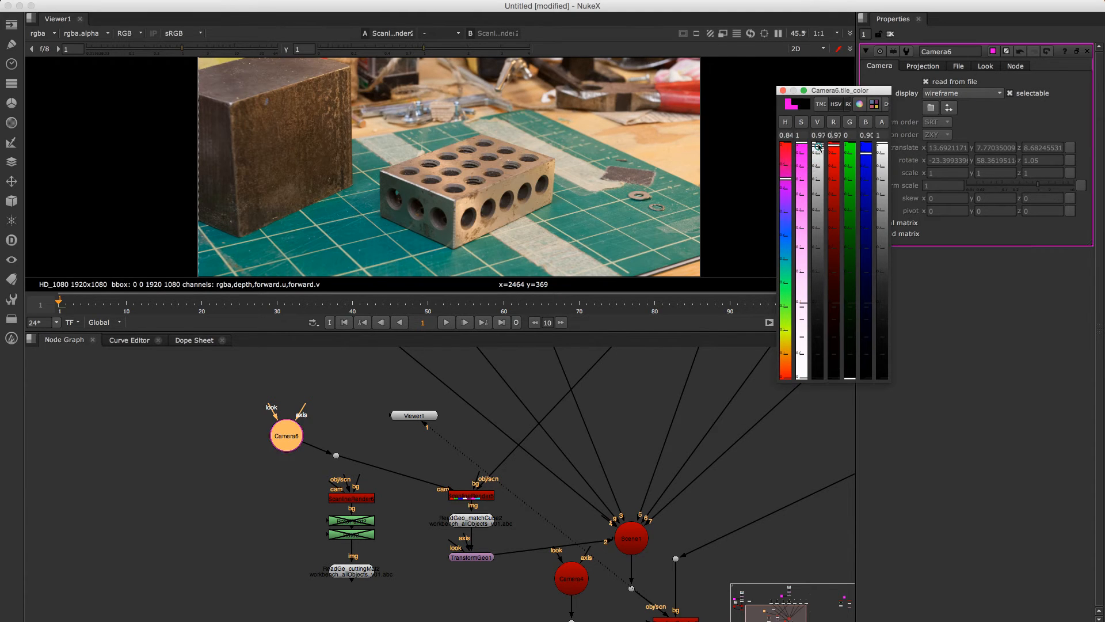
{"action": "left_click", "coordinate": [784, 91]}
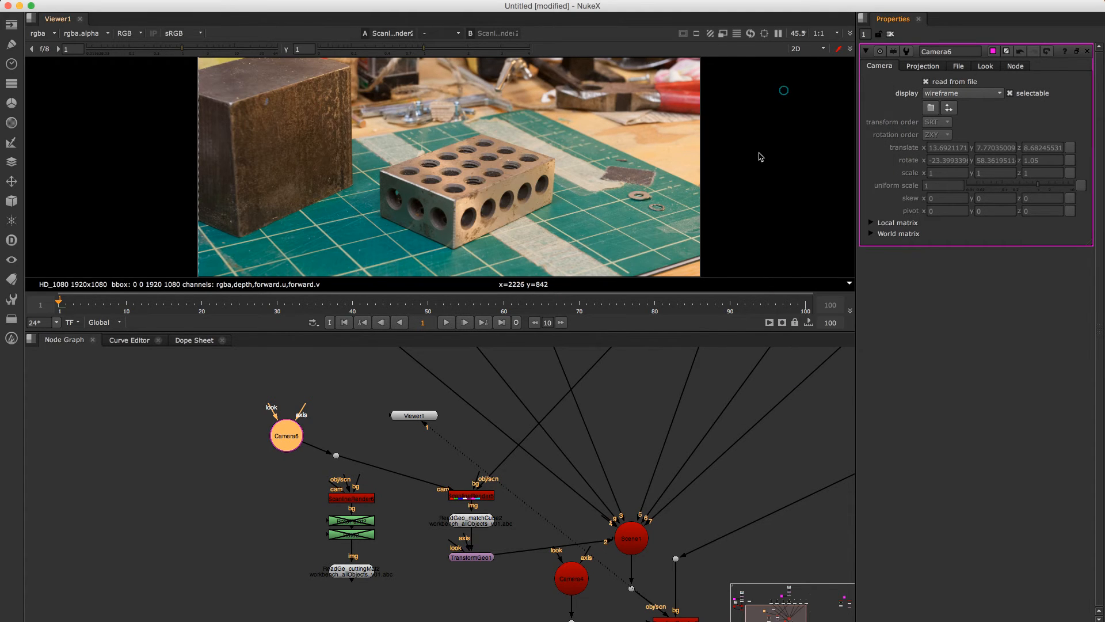
- Connect the camera input of the pasted cutting mat ScanlineRender to Camera6
{"action": "left_click", "coordinate": [379, 469]}
{"action": "left_click_drag", "start_coordinate": [522, 442], "coordinate": [518, 464]}
{"action": "left_click_drag", "start_coordinate": [498, 503], "coordinate": [539, 372]}
{"action": "left_click_drag", "start_coordinate": [517, 471], "coordinate": [533, 428]}
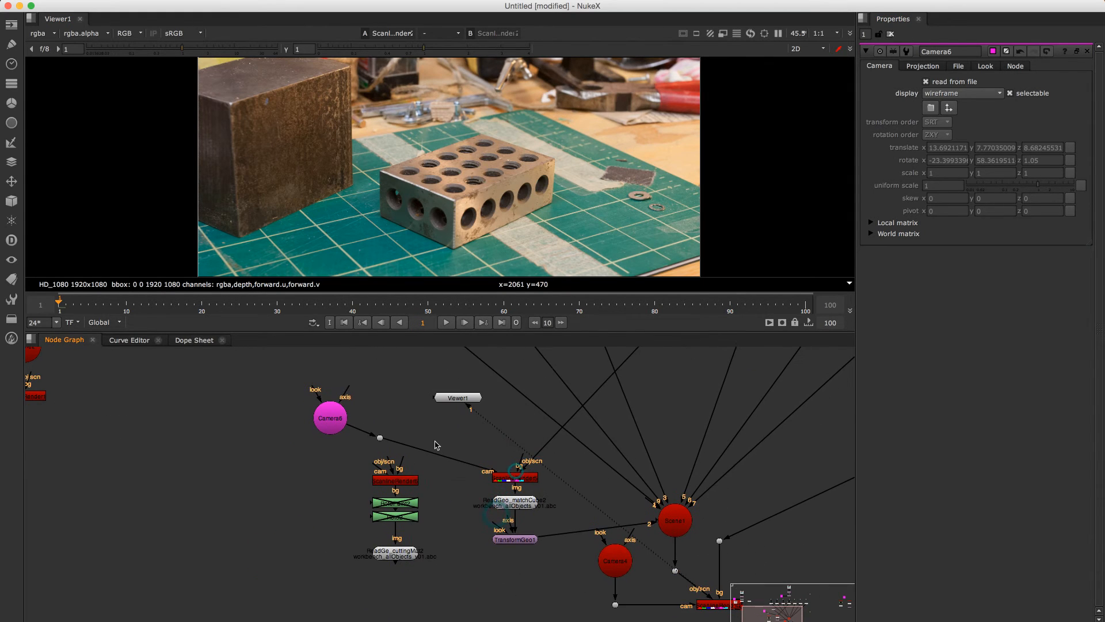
{"action": "left_click_drag", "start_coordinate": [379, 471], "coordinate": [336, 427]}
- Connect the pasted ScanlineRender's obj/scn input to the original ReadGe_cuttingMat and move Viewer1 out of the way
{"action": "left_click_drag", "start_coordinate": [522, 424], "coordinate": [520, 545]}
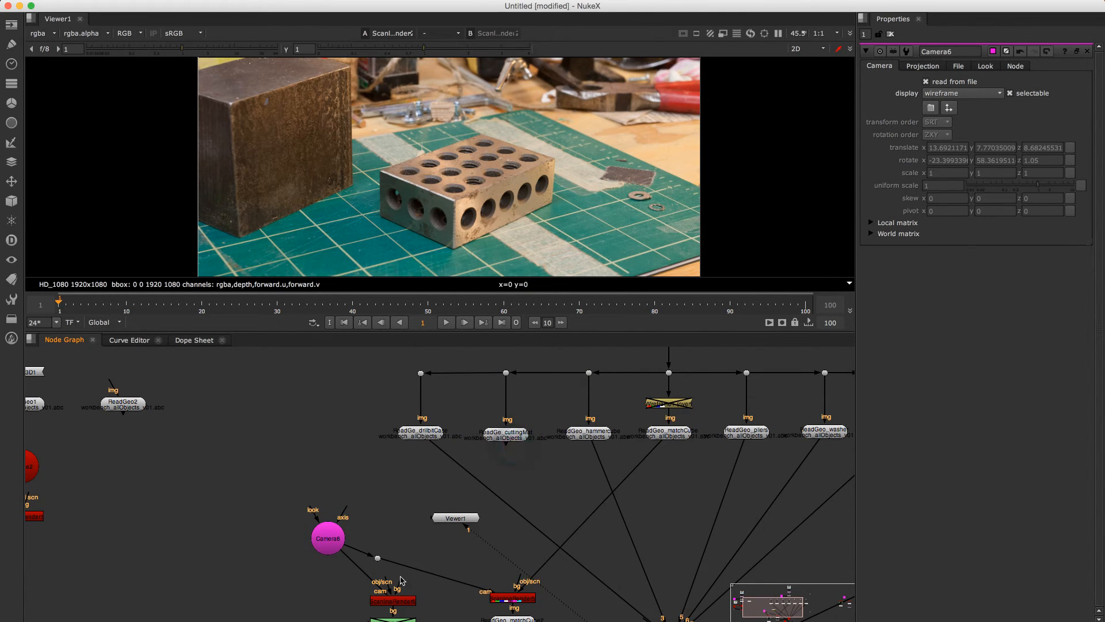
{"action": "left_click_drag", "start_coordinate": [386, 582], "coordinate": [503, 448]}
{"action": "left_click_drag", "start_coordinate": [464, 523], "coordinate": [556, 431]}
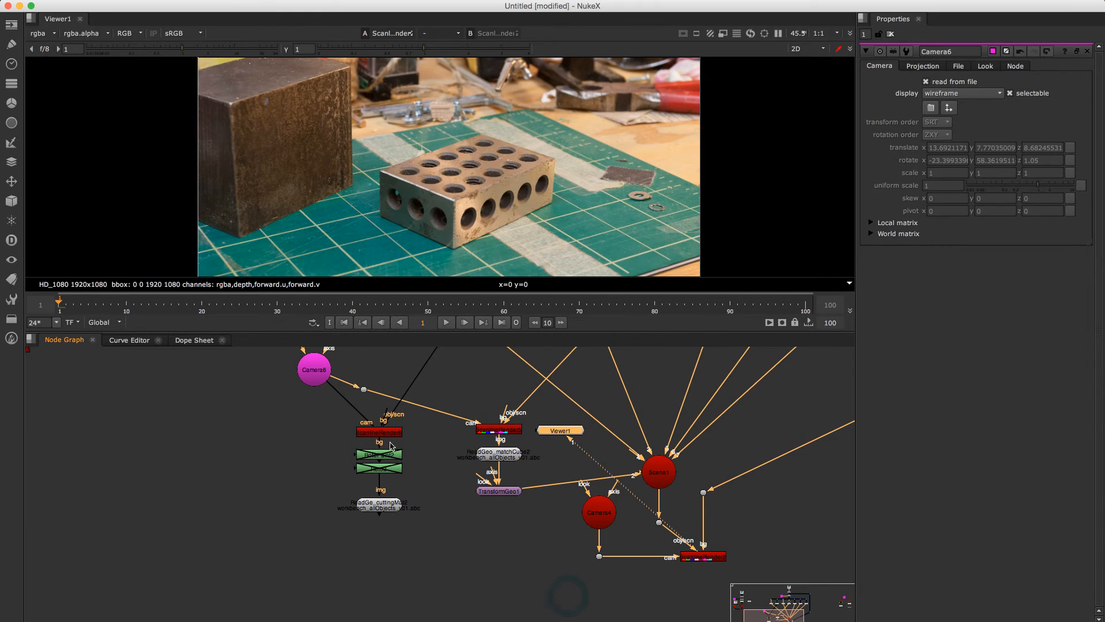
- Connect ReadGe_cuttingMat2 to a Scene1 input and tuck TransformGeo1 closer beneath ReadGeo_matchCube2
{"action": "left_click_drag", "start_coordinate": [380, 520], "coordinate": [654, 481]}
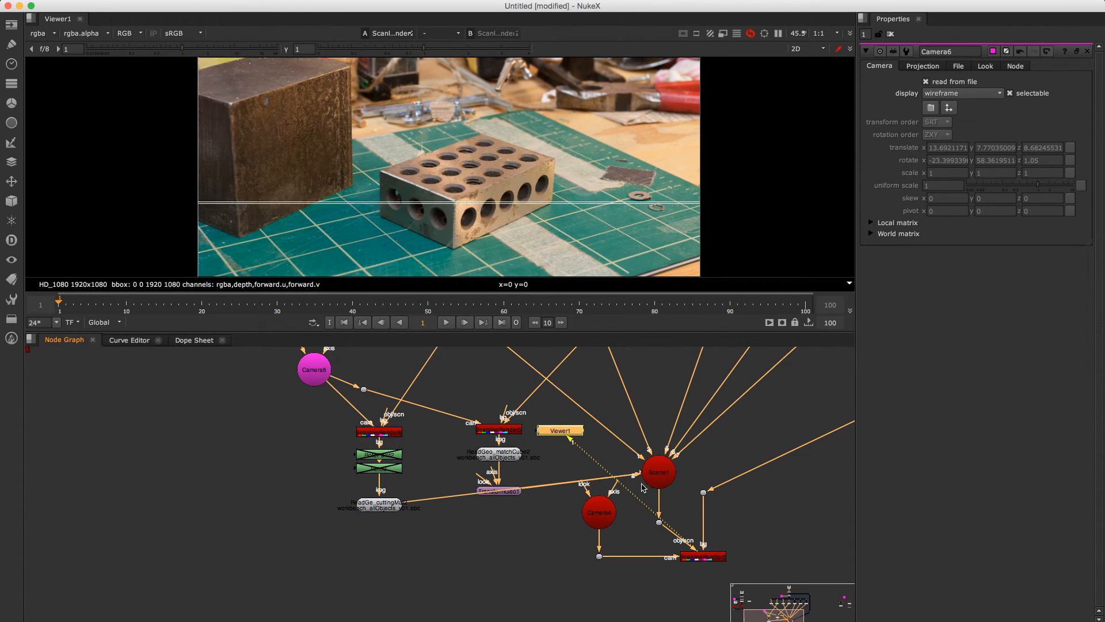
{"action": "left_click_drag", "start_coordinate": [506, 491], "coordinate": [506, 477]}
{"action": "left_click", "coordinate": [671, 473]}
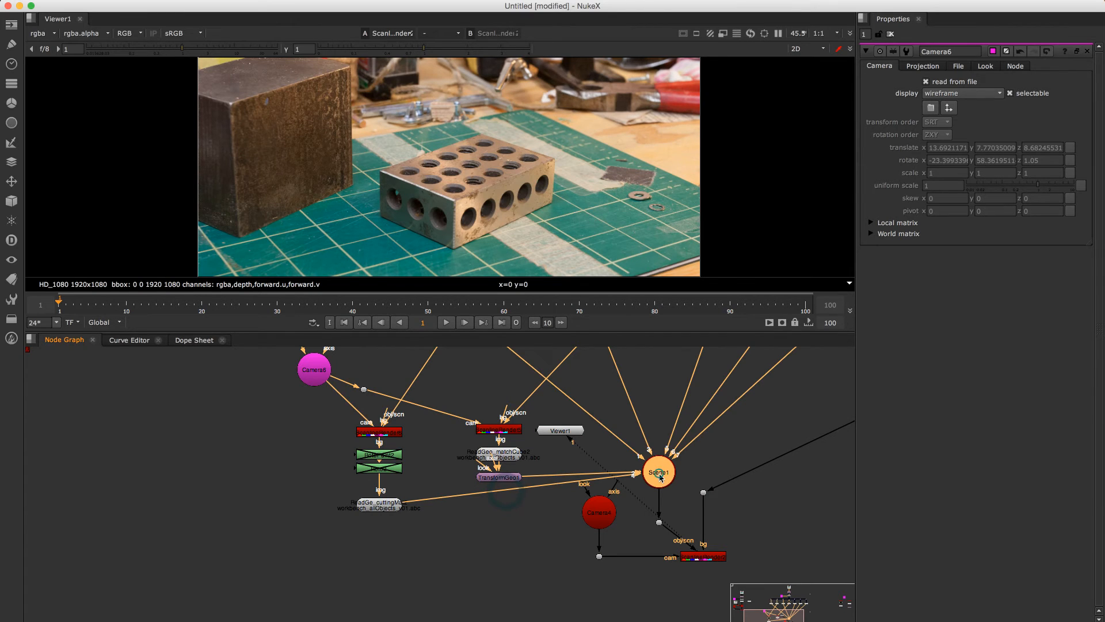
- Show the output of the final ScanlineRender below Scene1 in the 2D viewer to check the rebuilt scene
{"action": "scroll", "coordinate": [640, 422], "scroll_direction": "up", "scroll_amount": 2}
{"action": "left_click_drag", "start_coordinate": [641, 422], "coordinate": [642, 519]}
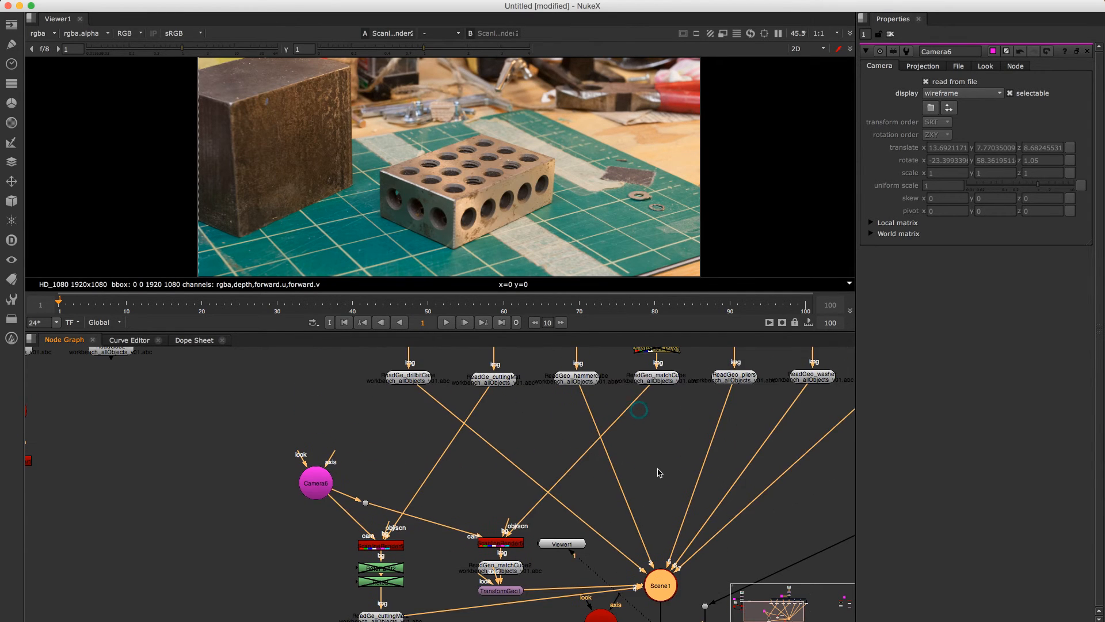
{"action": "scroll", "coordinate": [659, 470], "scroll_direction": "down", "scroll_amount": 3}
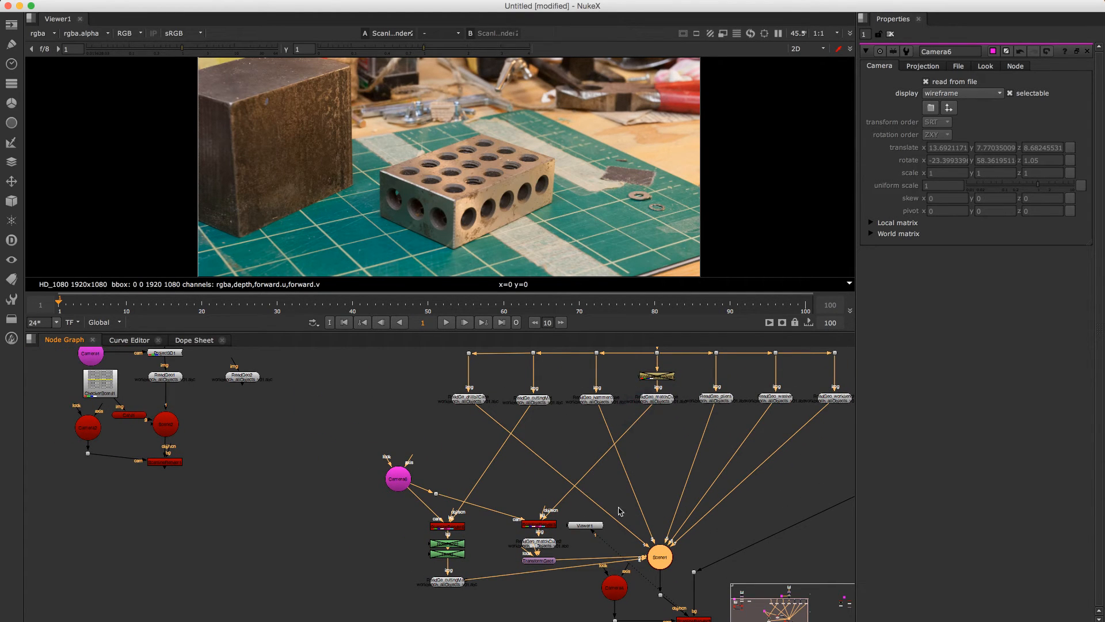
{"action": "key", "text": "1"}
{"action": "left_click_drag", "start_coordinate": [701, 582], "coordinate": [670, 568]}
{"action": "key", "text": "1"}
{"action": "key", "text": "Tab"}
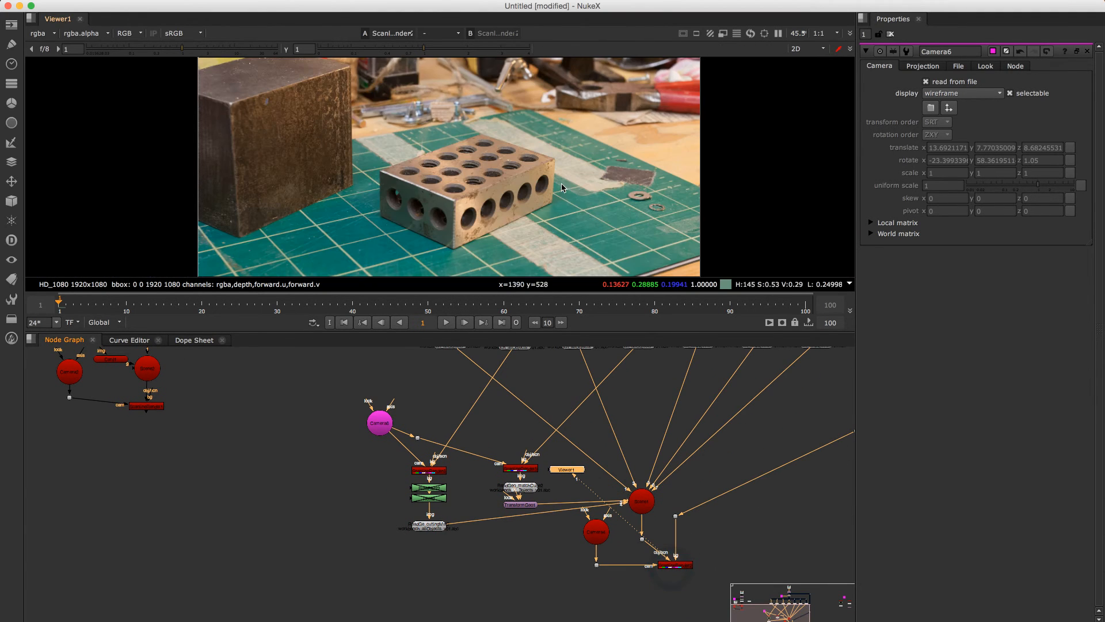
- View the cutting mat's UV bake from the ScanlineRender connected to magenta Camera6, with the whole frame in sight
{"action": "left_click", "coordinate": [432, 472]}
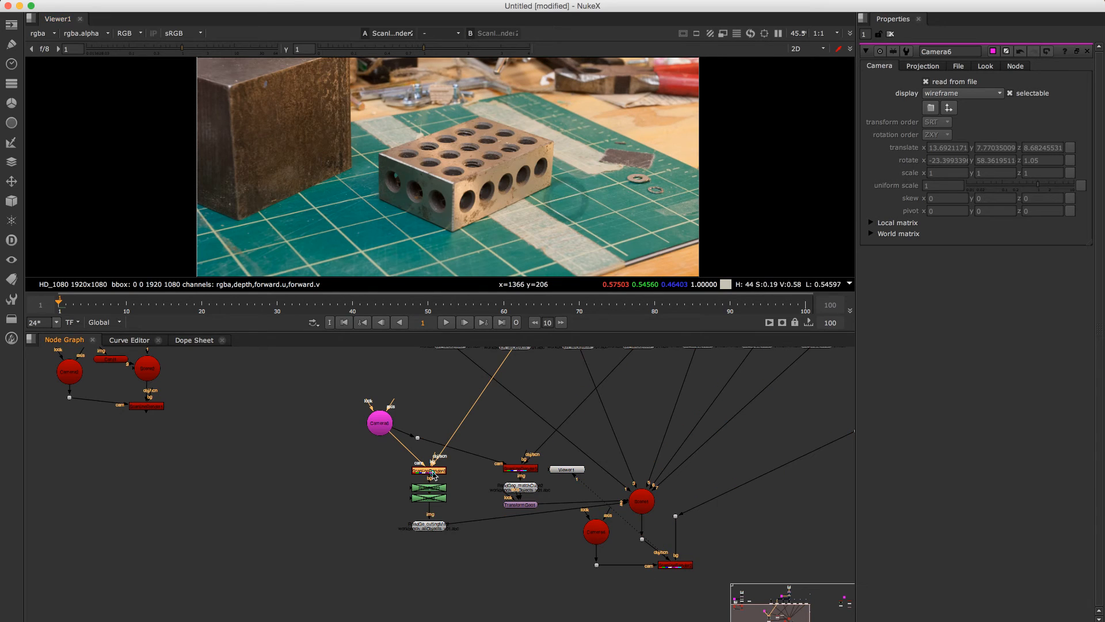
{"action": "key", "text": "1"}
{"action": "scroll", "coordinate": [560, 155], "scroll_direction": "down", "scroll_amount": 2}
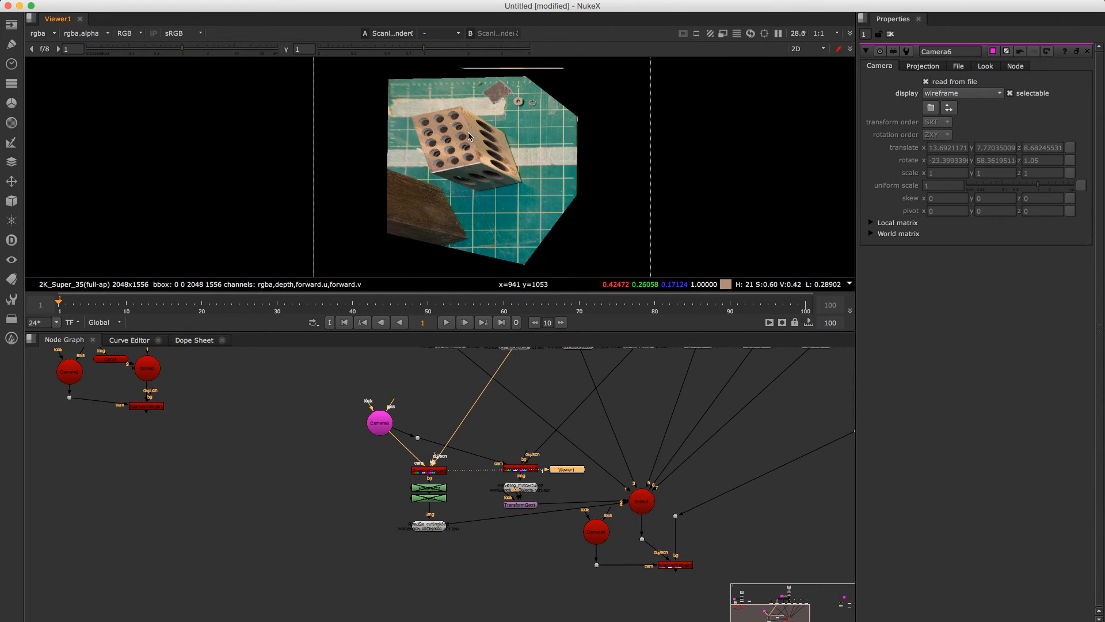
- Inspect ReadGe_cuttingMat2 with its baked texture from a low angle in 3D and open the node's properties
{"action": "left_click", "coordinate": [677, 566]}
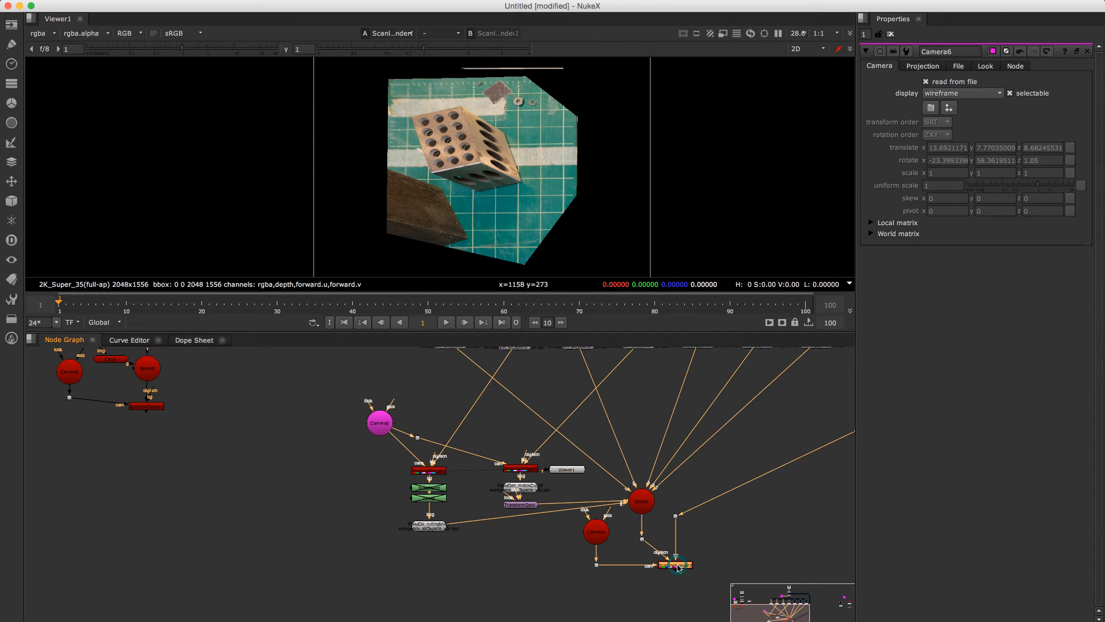
{"action": "left_click", "coordinate": [429, 528]}
{"action": "key", "text": "1"}
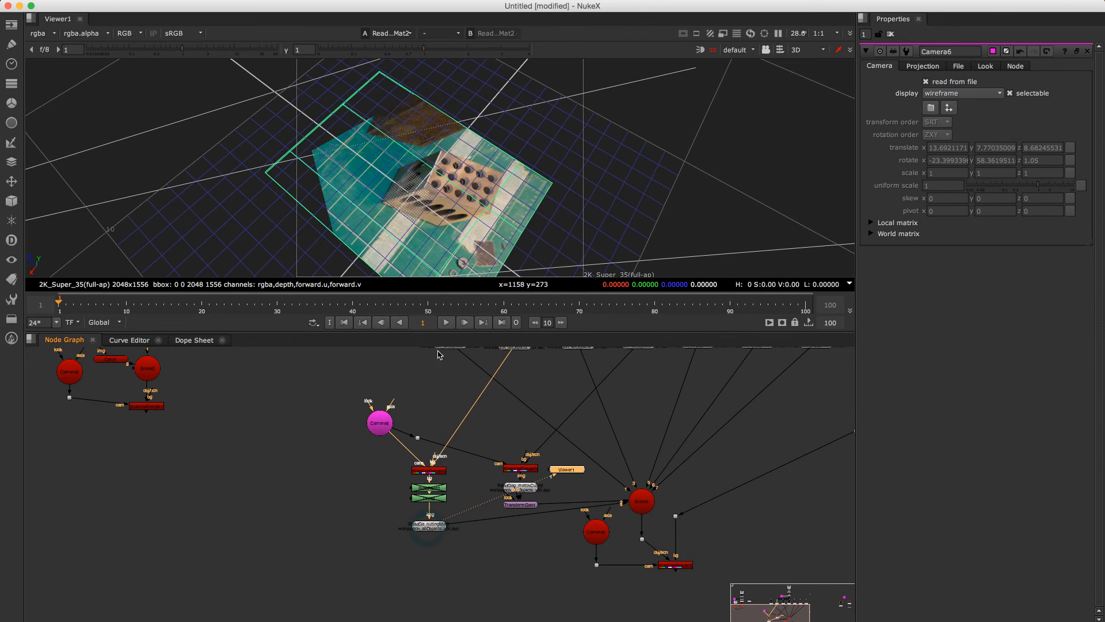
{"action": "left_click_drag", "start_coordinate": [438, 216], "coordinate": [349, 174]}
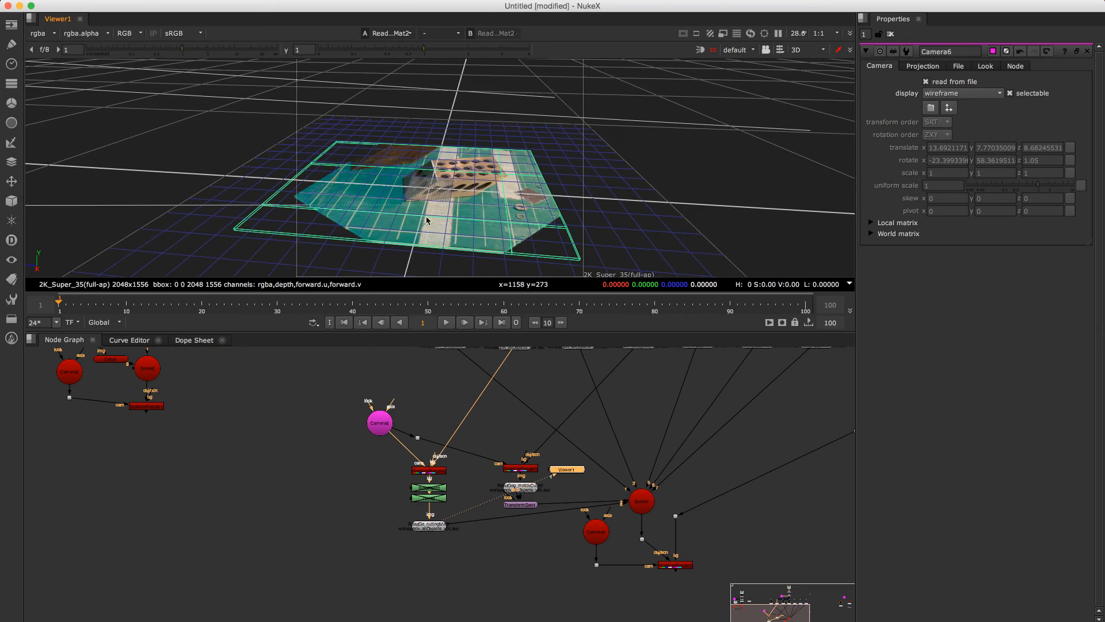
{"action": "double_click", "coordinate": [433, 526]}
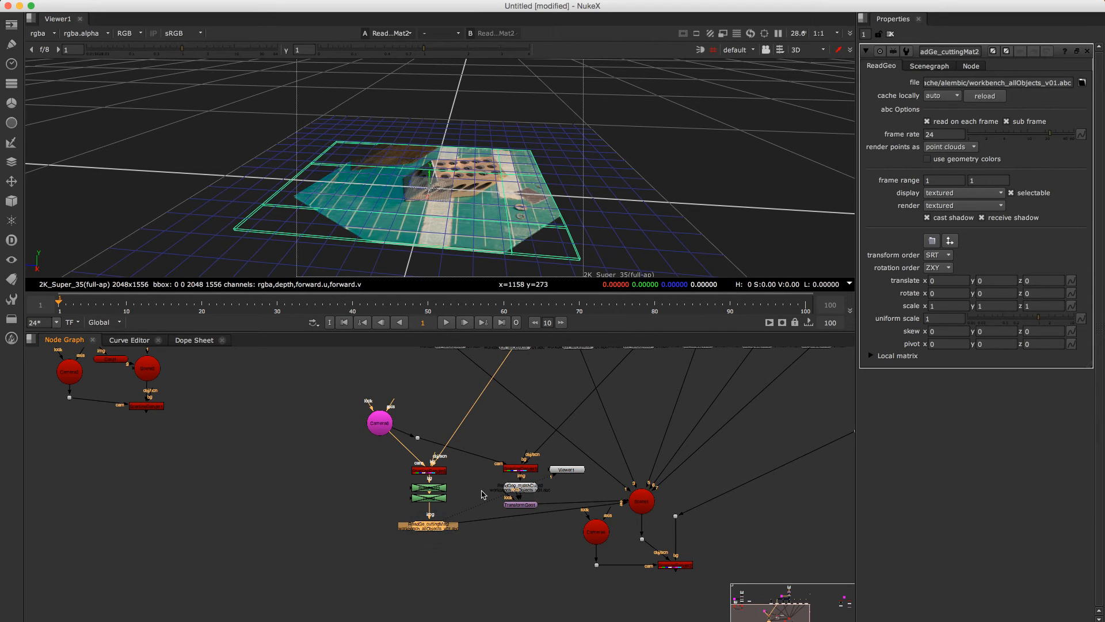
- Show ScanlineRender6's output in the 2D viewer and delete the two disabled nodes between it and ReadGe_cuttingMat2
{"action": "left_click", "coordinate": [413, 473]}
{"action": "key", "text": "1"}
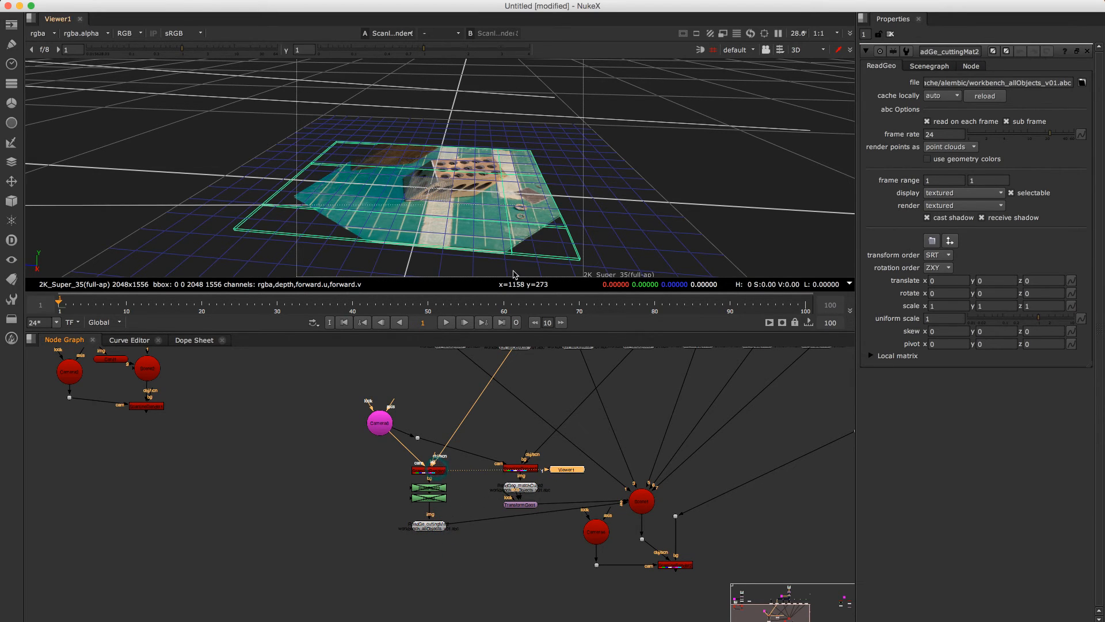
{"action": "key", "text": "Tab"}
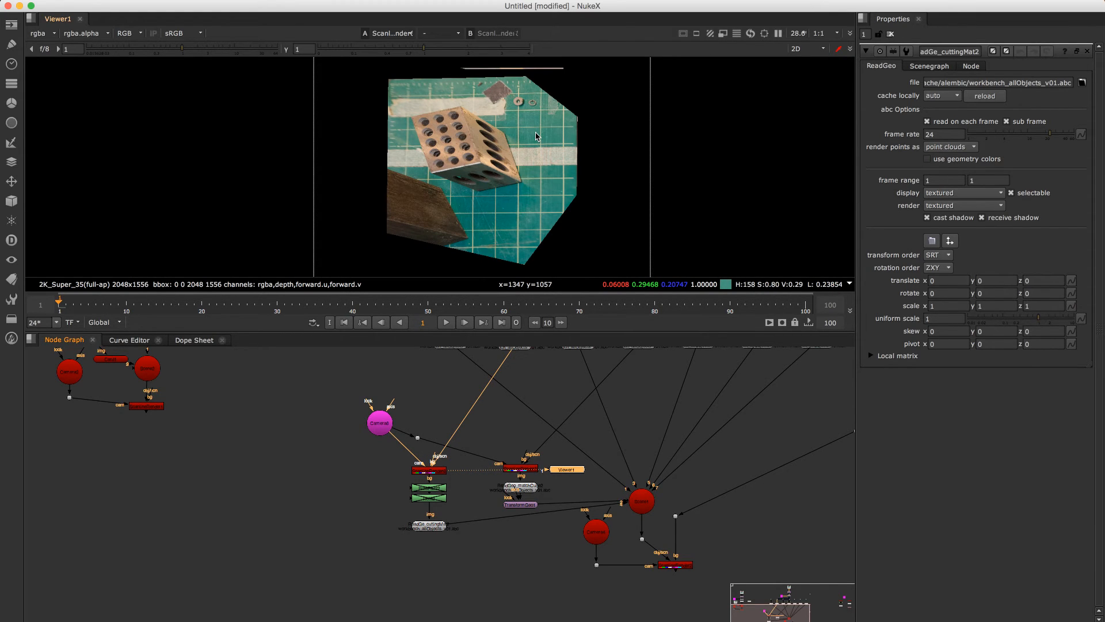
{"action": "left_click_drag", "start_coordinate": [460, 477], "coordinate": [249, 489]}
{"action": "left_click_drag", "start_coordinate": [348, 483], "coordinate": [278, 441]}
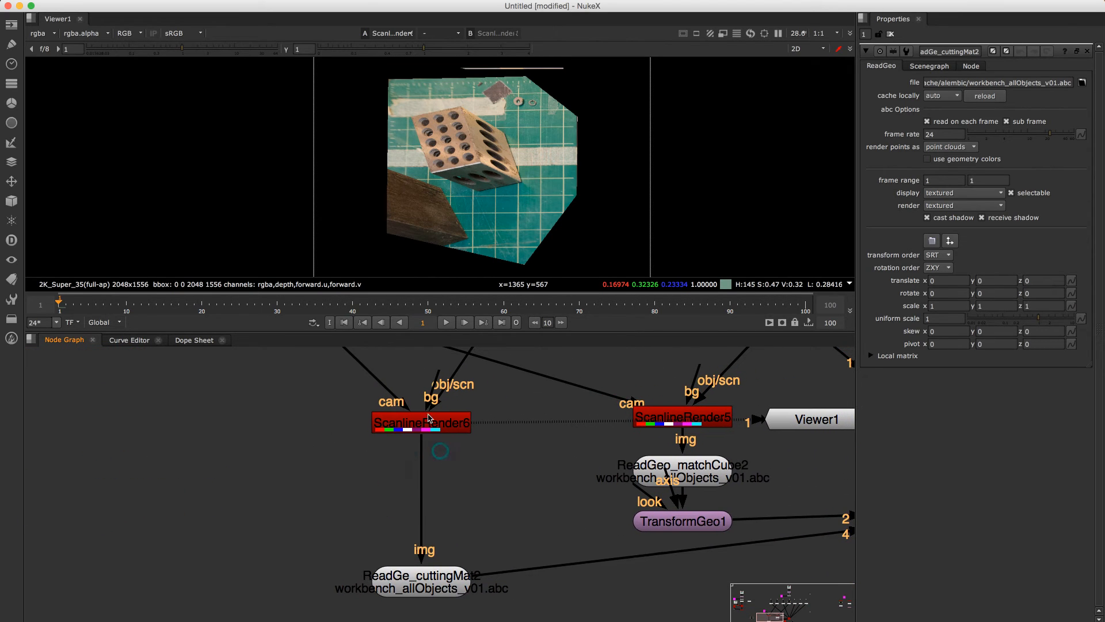
- Insert a RotoPaint node between ScanlineRender6 and ReadGe_cuttingMat2 and space it evenly between them
{"action": "left_click", "coordinate": [429, 419]}
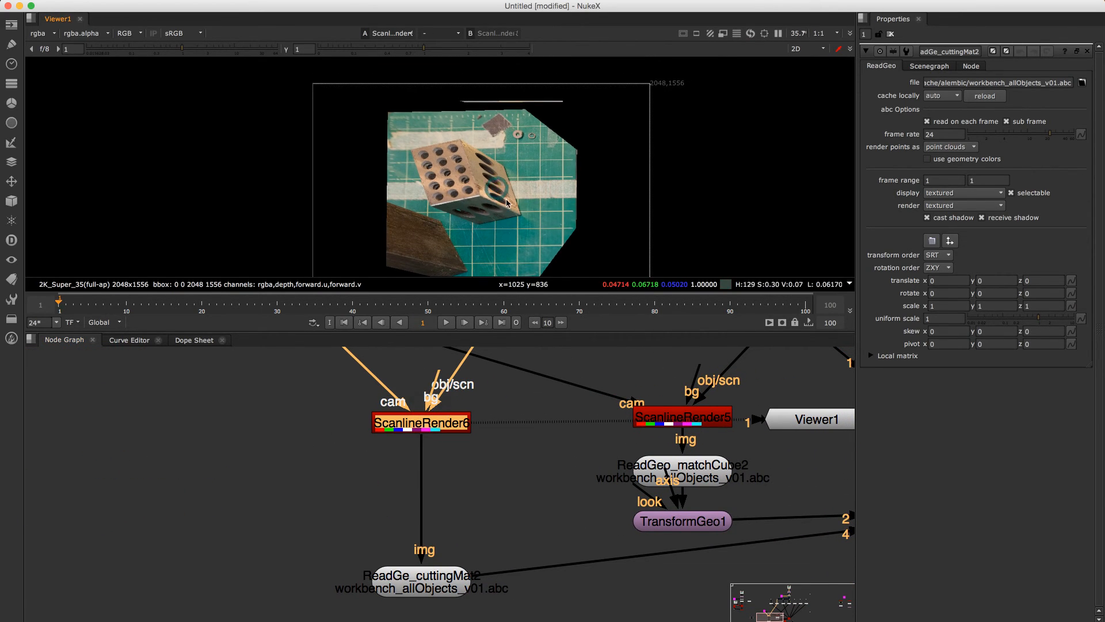
{"action": "scroll", "coordinate": [481, 207], "scroll_direction": "up", "scroll_amount": 5}
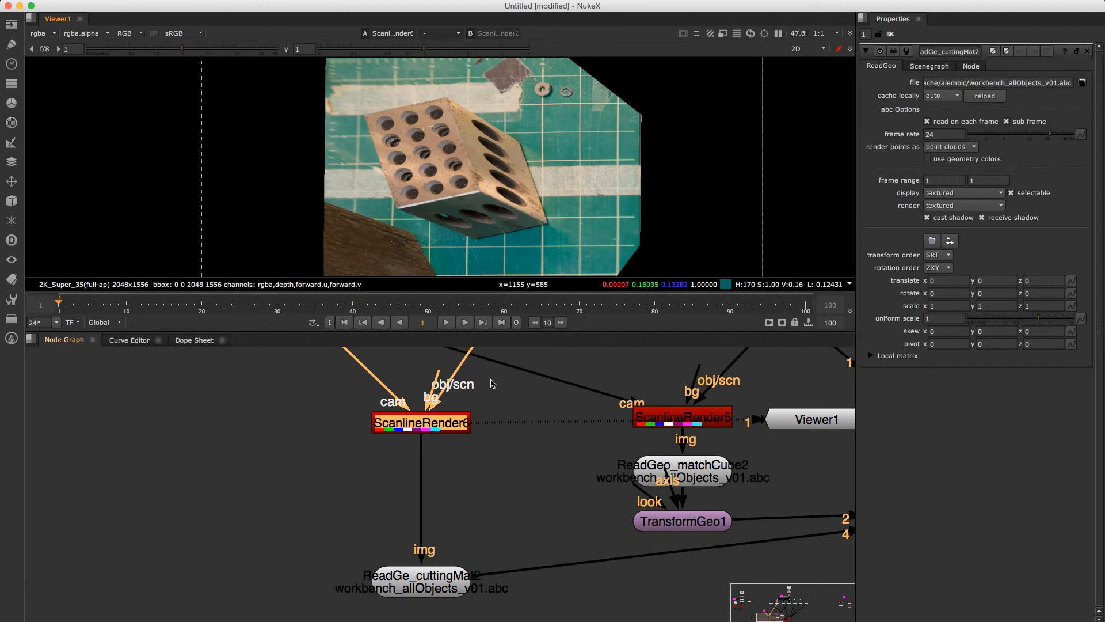
{"action": "key", "text": "p"}
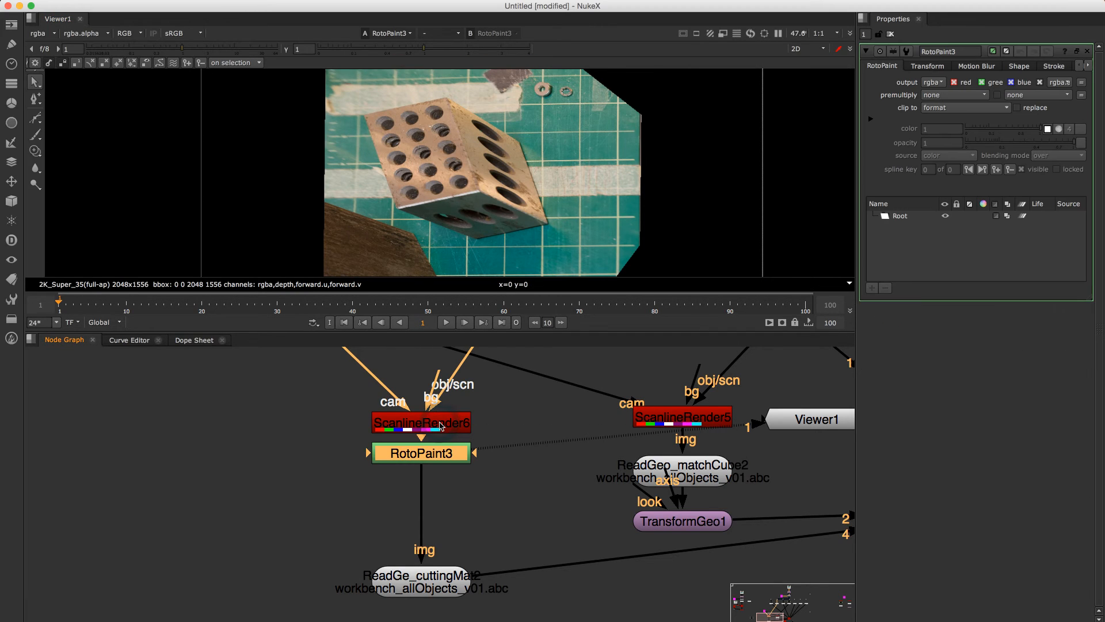
{"action": "left_click_drag", "start_coordinate": [442, 451], "coordinate": [442, 473]}
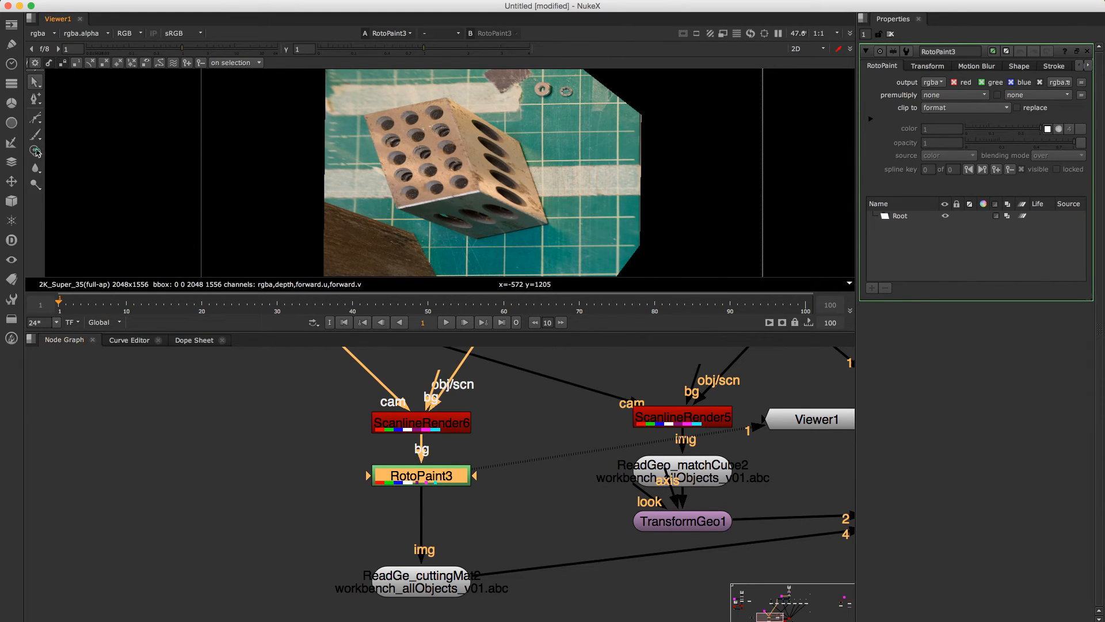
- With a size 45 Clone brush, undo a trial stroke beside the cube and clone mat texture over the cube's right side
{"action": "left_click", "coordinate": [35, 150]}
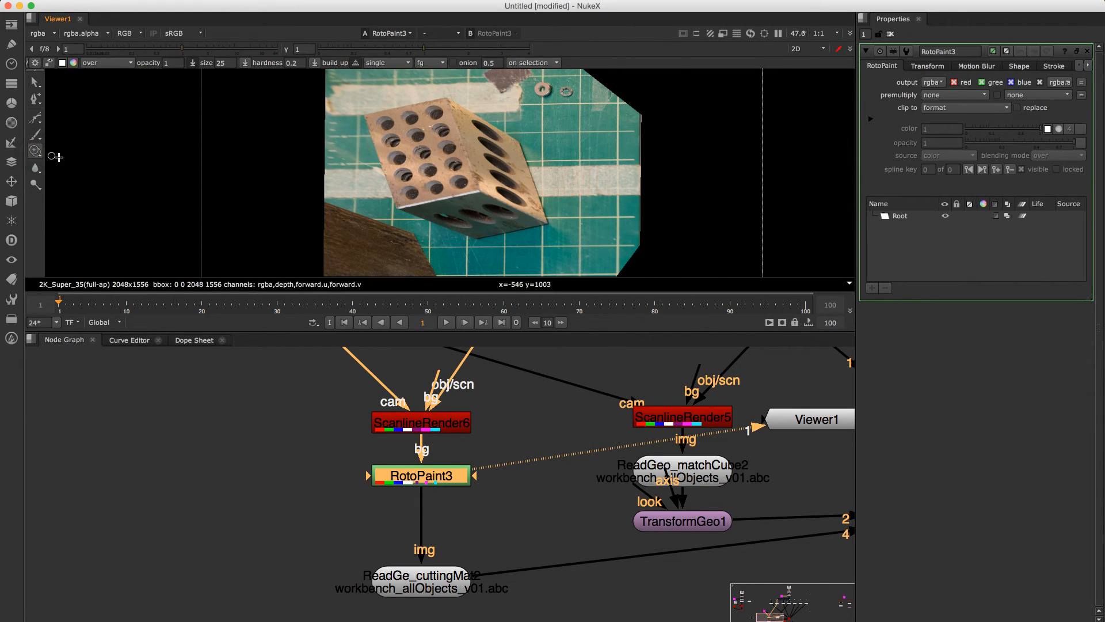
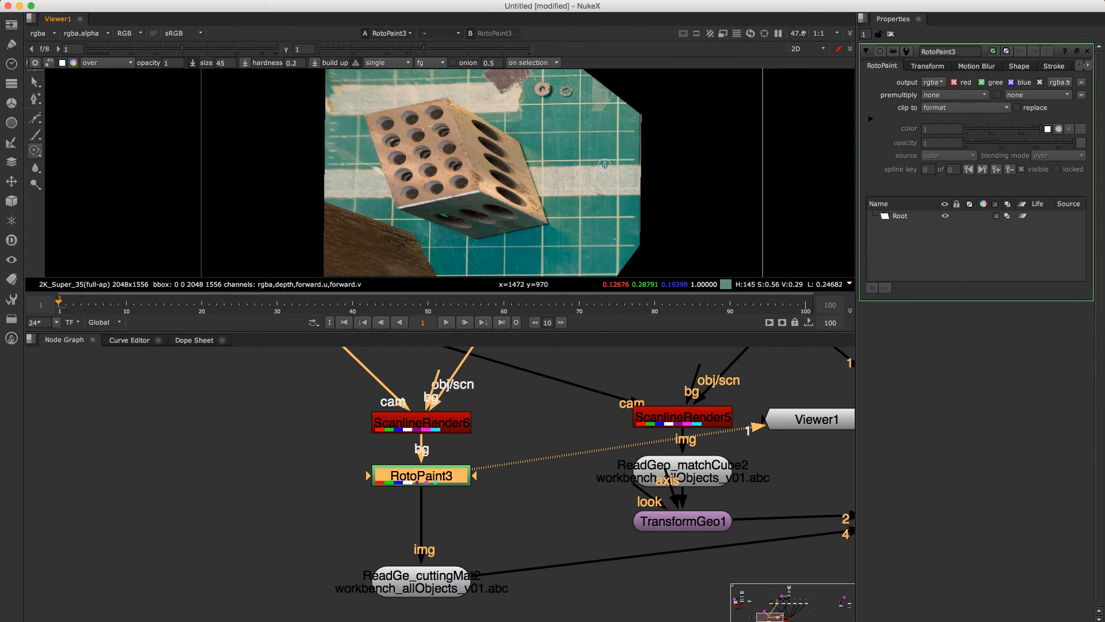
{"action": "mouse_move", "coordinate": [605, 166]}
{"action": "left_mouse_down"}
{"action": "mouse_move", "coordinate": [562, 151]}
{"action": "mouse_move", "coordinate": [541, 165]}
{"action": "left_mouse_up"}
{"action": "left_click", "coordinate": [553, 166]}
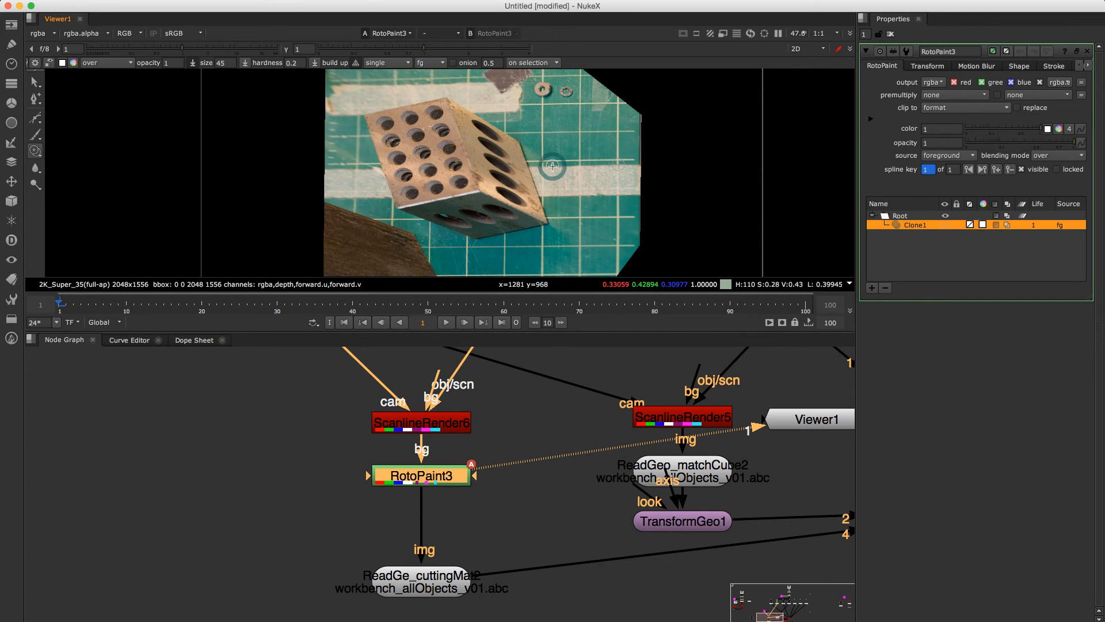
{"action": "key", "text": "super+z"}
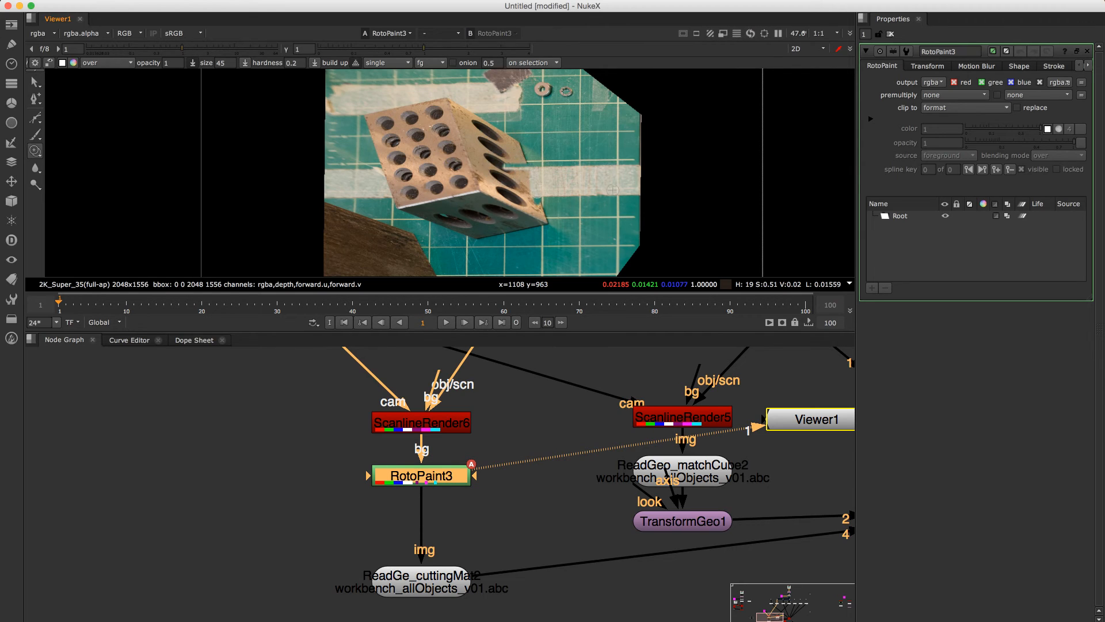
{"action": "left_click_drag", "start_coordinate": [531, 222], "coordinate": [533, 196]}
{"action": "mouse_move", "coordinate": [522, 153]}
{"action": "left_mouse_down"}
{"action": "mouse_move", "coordinate": [516, 161]}
{"action": "mouse_move", "coordinate": [492, 135]}
{"action": "left_mouse_up"}
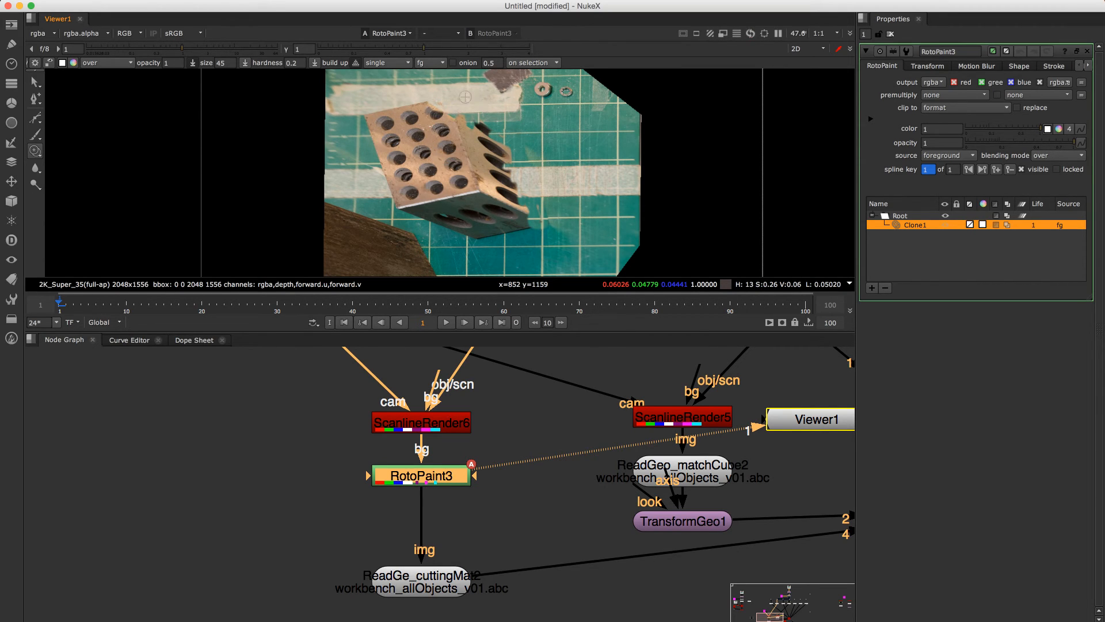
- Clone clean mat and tape texture over the cube's upper edge, then over its lower edge and lower right corner
{"action": "left_click_drag", "start_coordinate": [465, 97], "coordinate": [460, 108]}
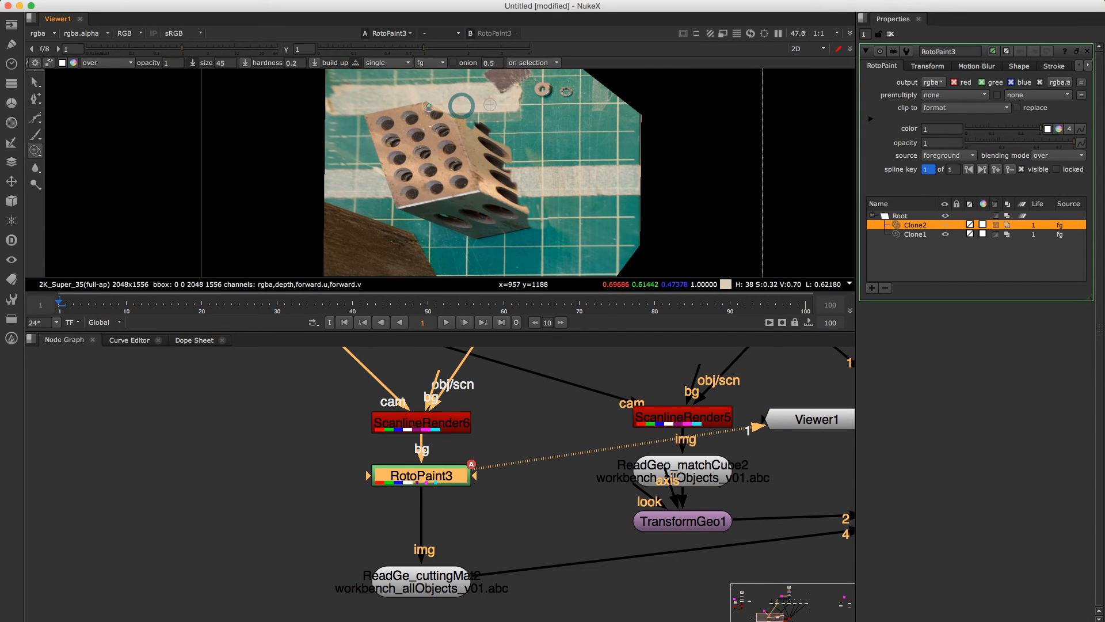
{"action": "left_click_drag", "start_coordinate": [429, 106], "coordinate": [475, 123]}
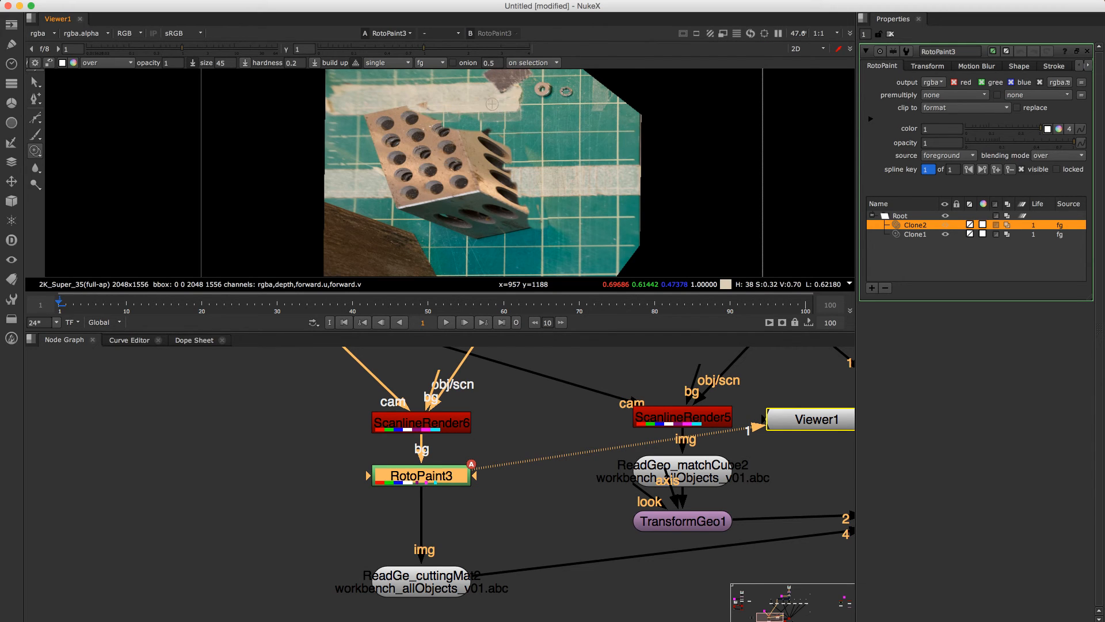
{"action": "left_click_drag", "start_coordinate": [392, 114], "coordinate": [377, 118]}
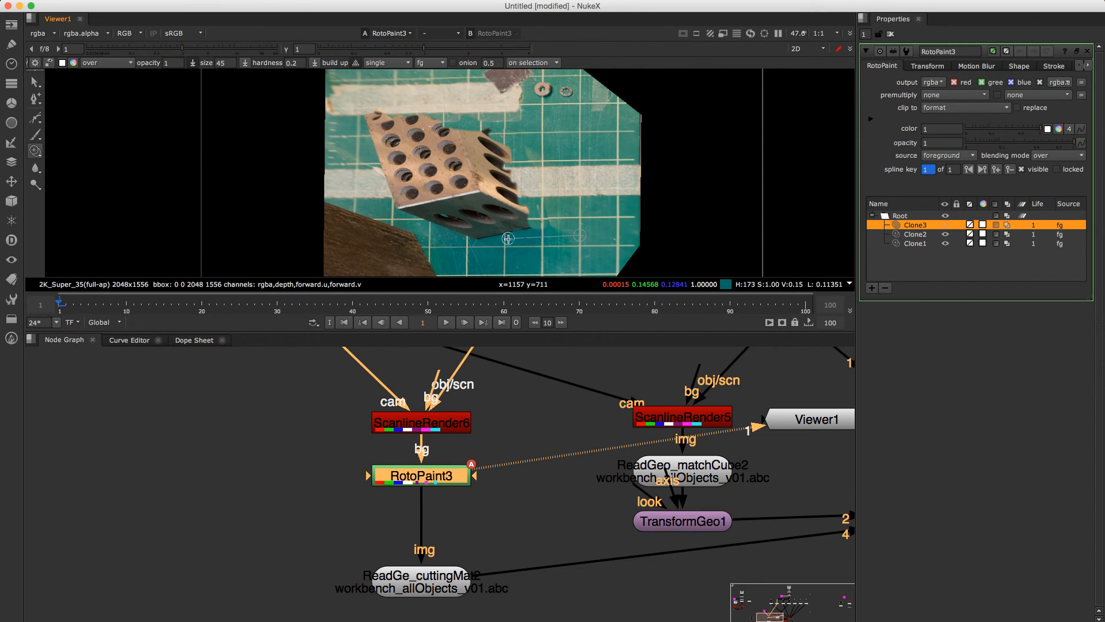
{"action": "left_click_drag", "start_coordinate": [505, 239], "coordinate": [530, 235]}
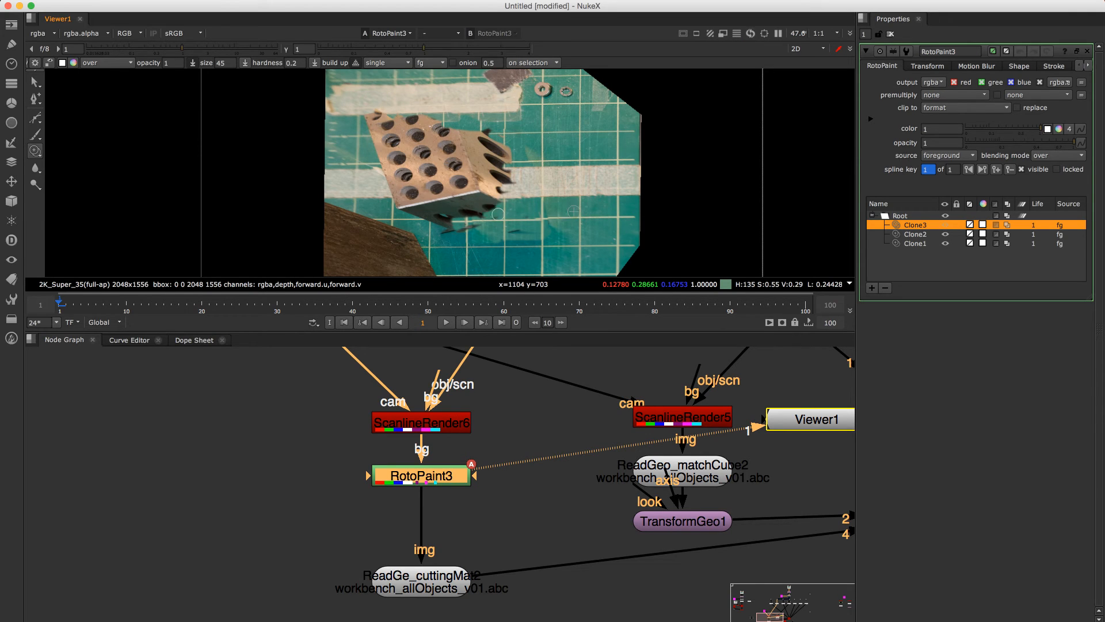
{"action": "mouse_move", "coordinate": [472, 225]}
{"action": "left_mouse_down"}
{"action": "mouse_move", "coordinate": [472, 241]}
{"action": "mouse_move", "coordinate": [437, 234]}
{"action": "left_mouse_up"}
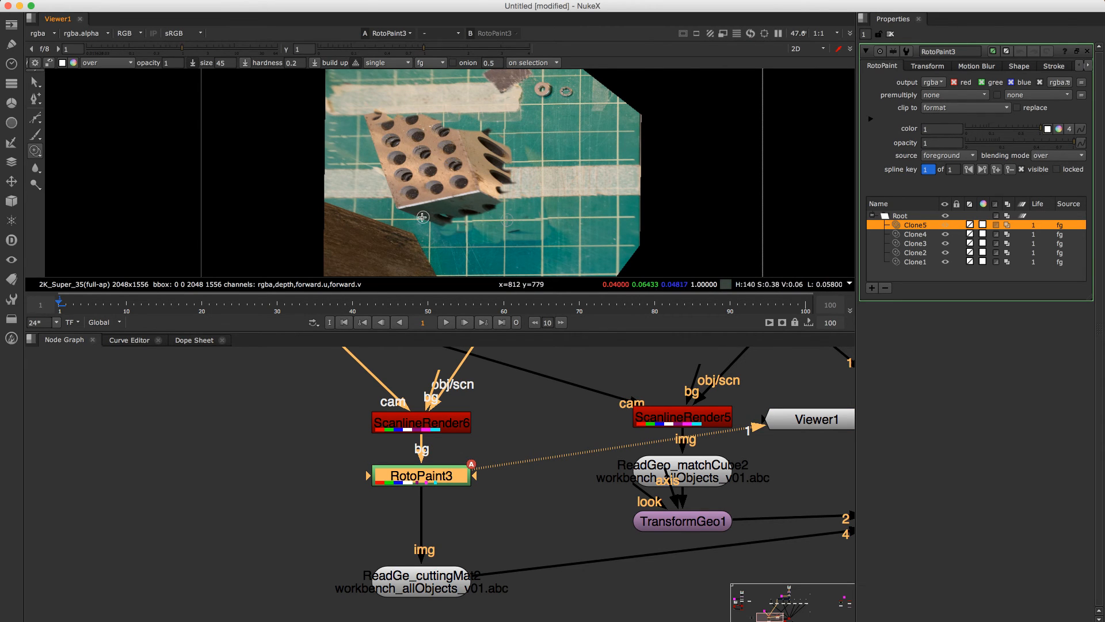
{"action": "mouse_move", "coordinate": [440, 221]}
{"action": "left_mouse_down"}
{"action": "mouse_move", "coordinate": [498, 208]}
{"action": "mouse_move", "coordinate": [470, 220]}
{"action": "mouse_move", "coordinate": [515, 232]}
{"action": "left_mouse_up"}
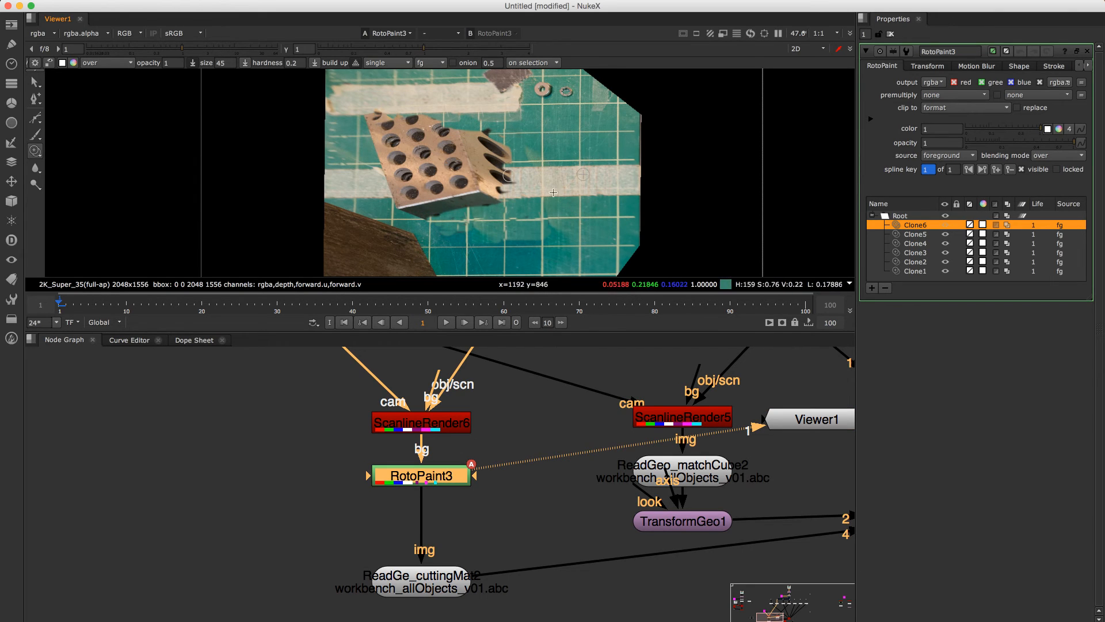
- View ScanlineRender2's output to check the painted cutting mat around the cube in the final render
{"action": "scroll", "coordinate": [504, 560], "scroll_direction": "right", "scroll_amount": 10}
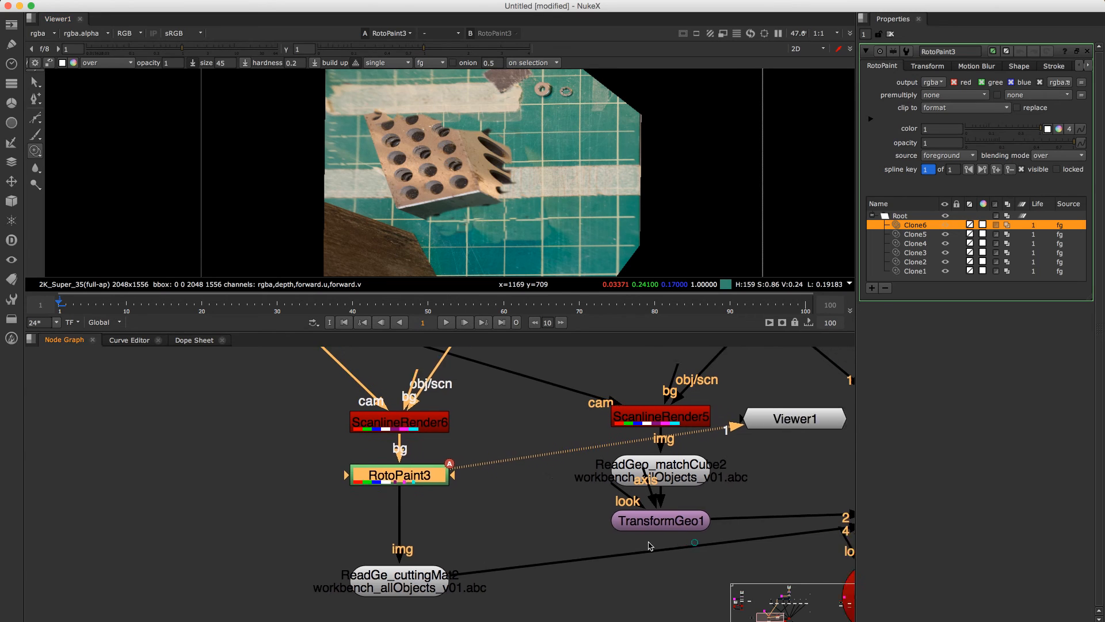
{"action": "scroll", "coordinate": [719, 505], "scroll_direction": "right", "scroll_amount": 4}
{"action": "scroll", "coordinate": [718, 505], "scroll_direction": "down", "scroll_amount": 3}
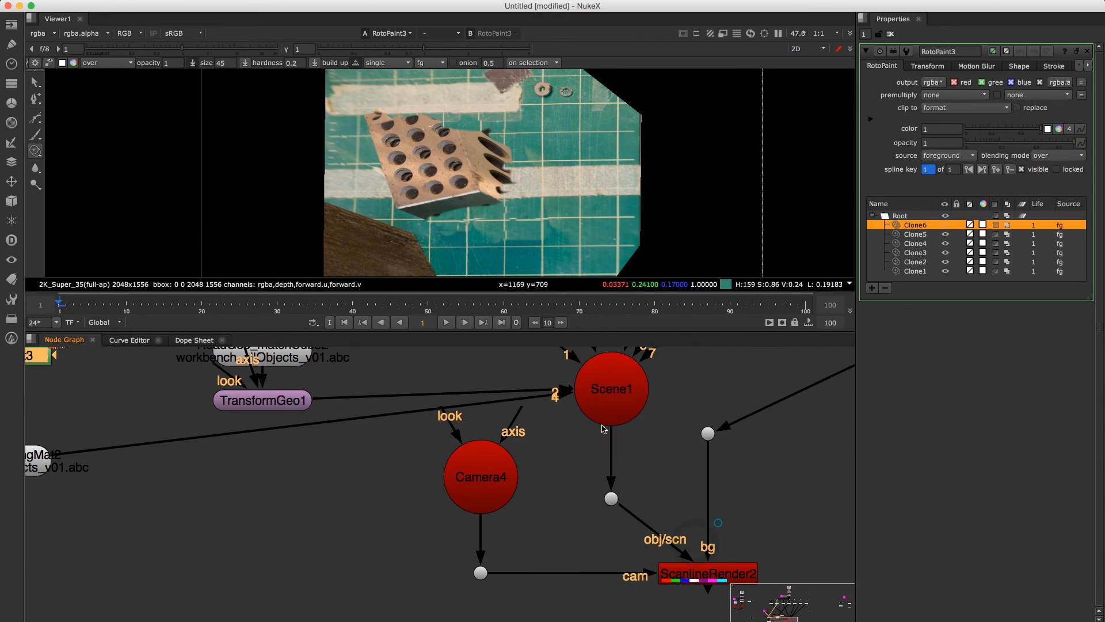
{"action": "left_click", "coordinate": [685, 574]}
{"action": "key", "text": "1"}
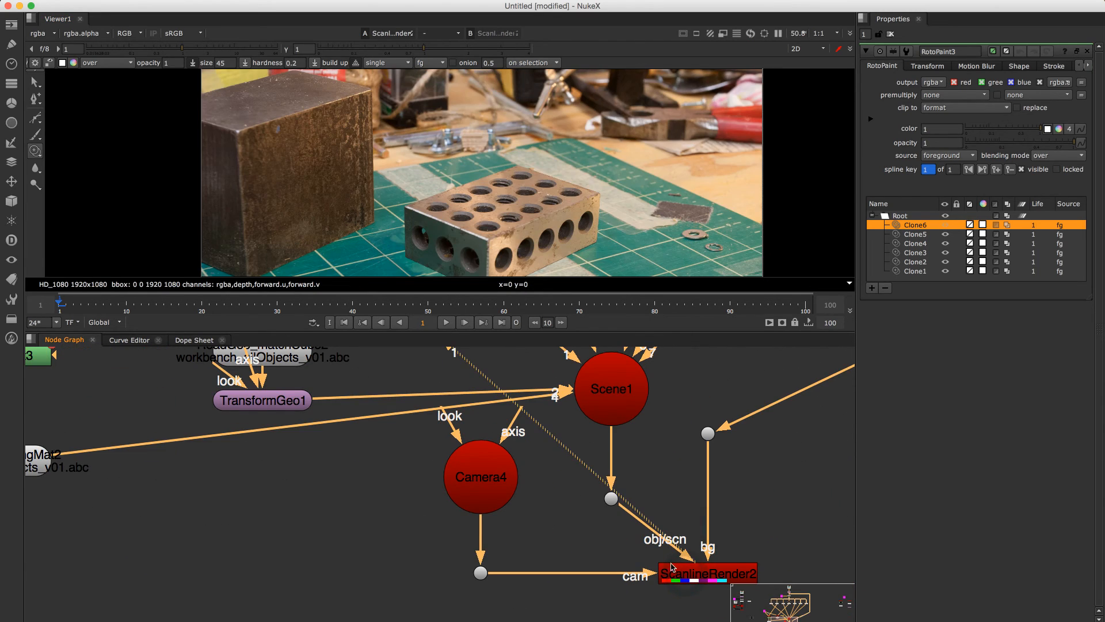
{"action": "scroll", "coordinate": [579, 212], "scroll_direction": "down", "scroll_amount": 3}
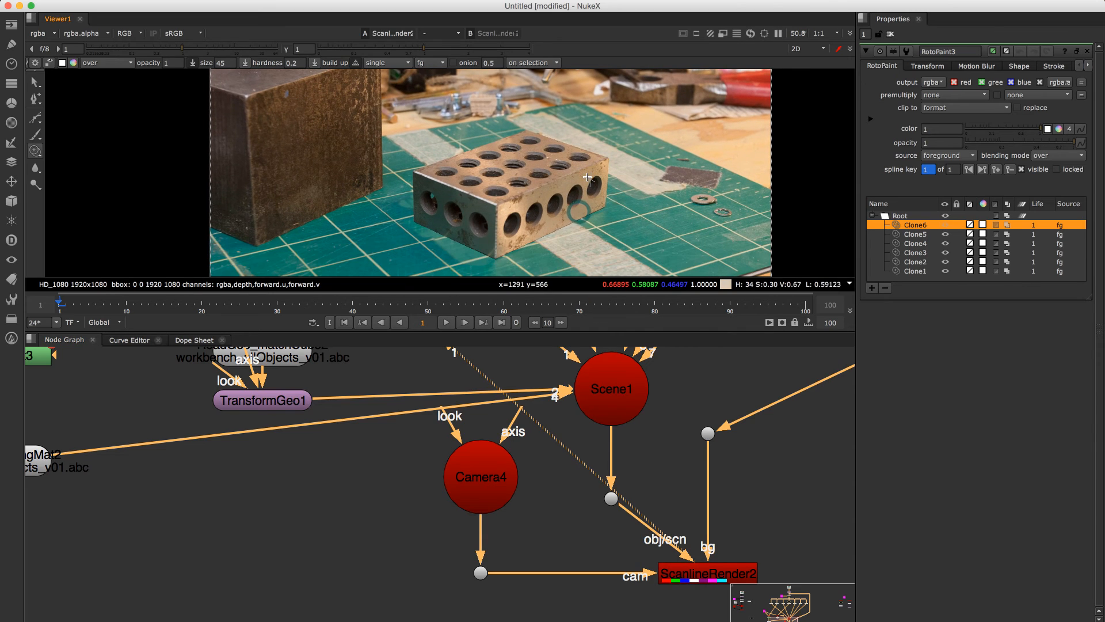
- Disconnect TransformGeo1 from Scene1 to take the duplicate matchCube out of the render
{"action": "scroll", "coordinate": [374, 456], "scroll_direction": "up", "scroll_amount": 3}
{"action": "scroll", "coordinate": [374, 457], "scroll_direction": "left", "scroll_amount": 2}
{"action": "left_click", "coordinate": [389, 447]}
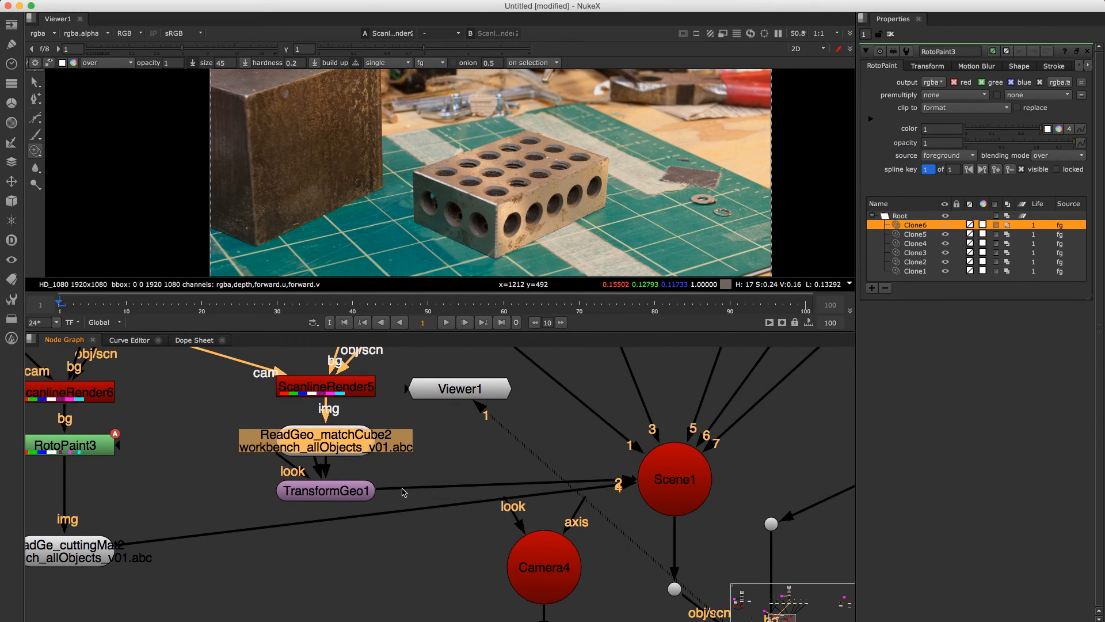
{"action": "left_click_drag", "start_coordinate": [403, 492], "coordinate": [484, 410]}
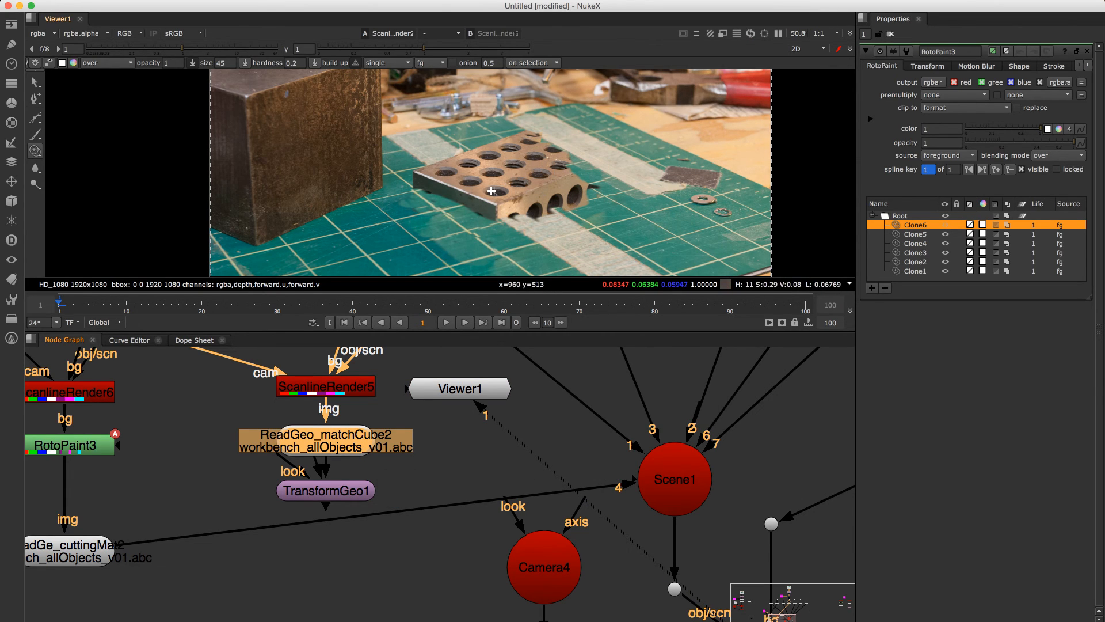
- Reconnect TransformGeo1 to Scene1 to bring the duplicate matchCube back into the render, and open TransformGeo1's properties
{"action": "left_click_drag", "start_coordinate": [329, 511], "coordinate": [663, 482]}
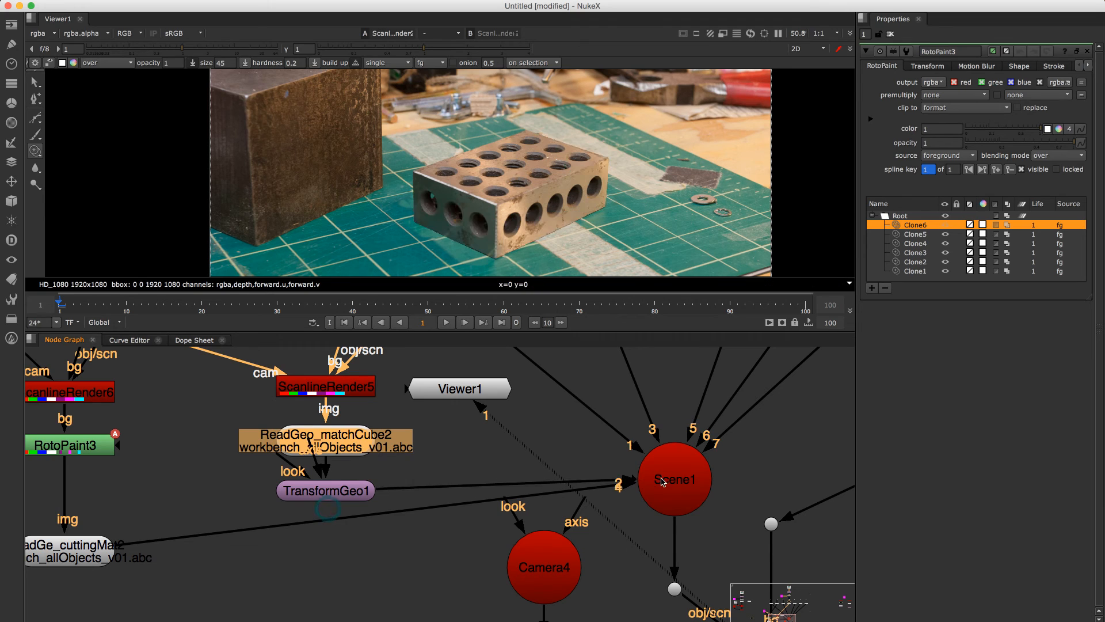
{"action": "double_click", "coordinate": [325, 490]}
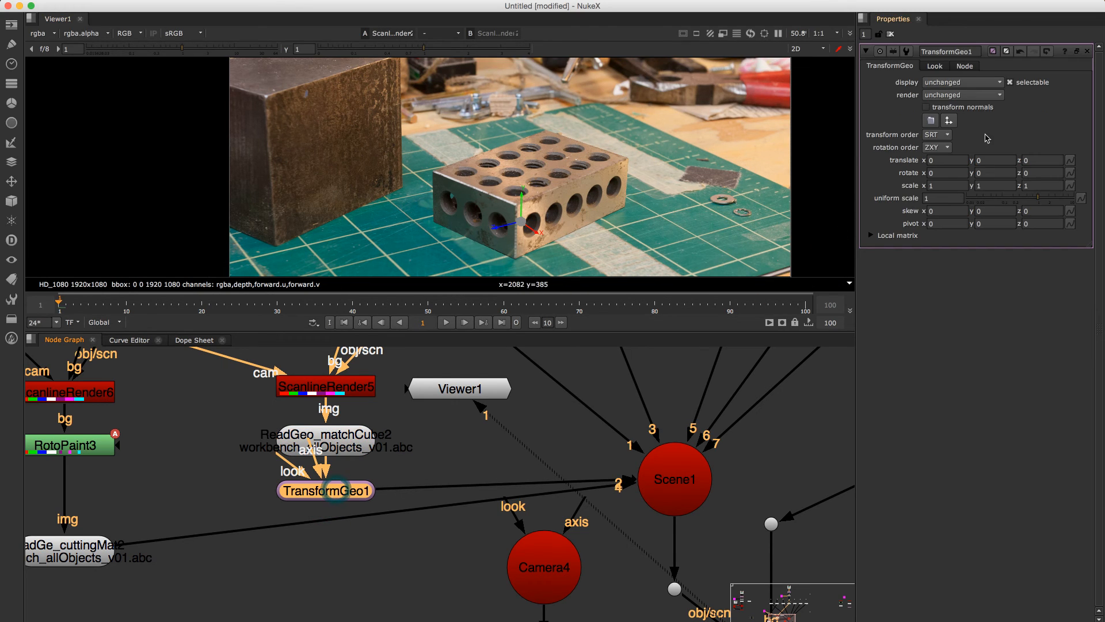
- Test raising and lowering the duplicate matchCube over the painted mat with TransformGeo1's translate y, finishing at 0
{"action": "left_click", "coordinate": [977, 162]}
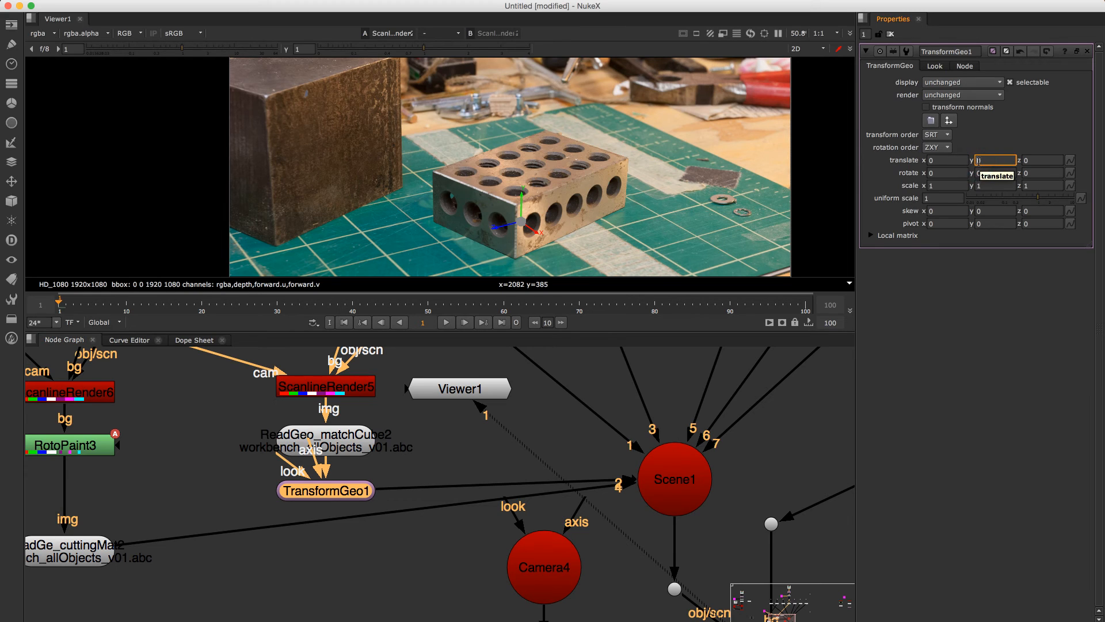
{"action": "key", "text": "Up"}
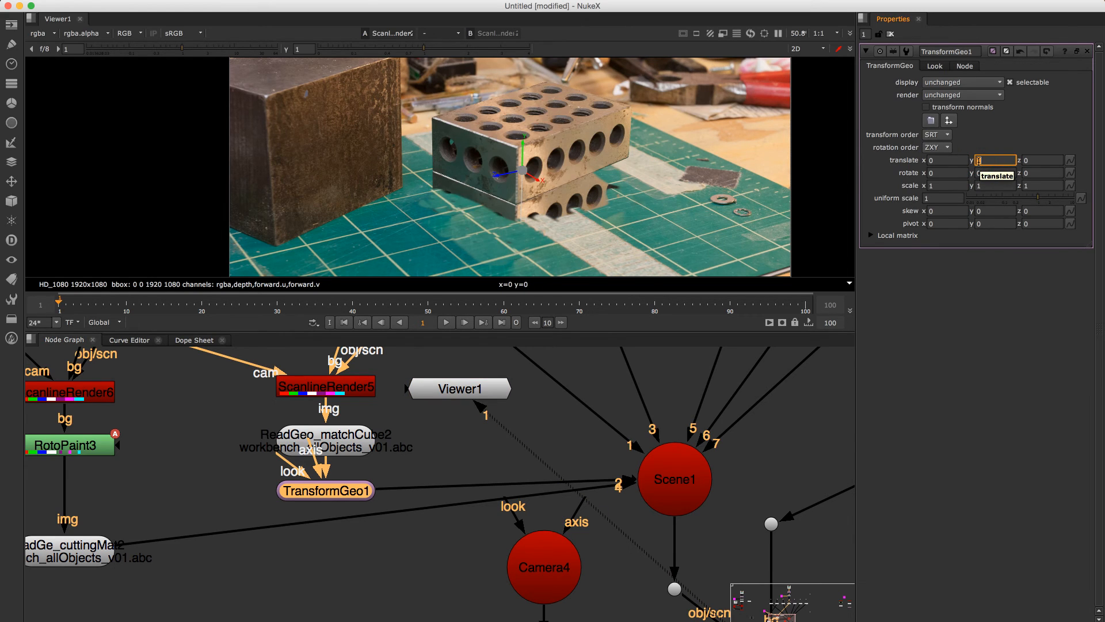
{"action": "key", "text": "Down"}
{"action": "key", "text": "Up"}
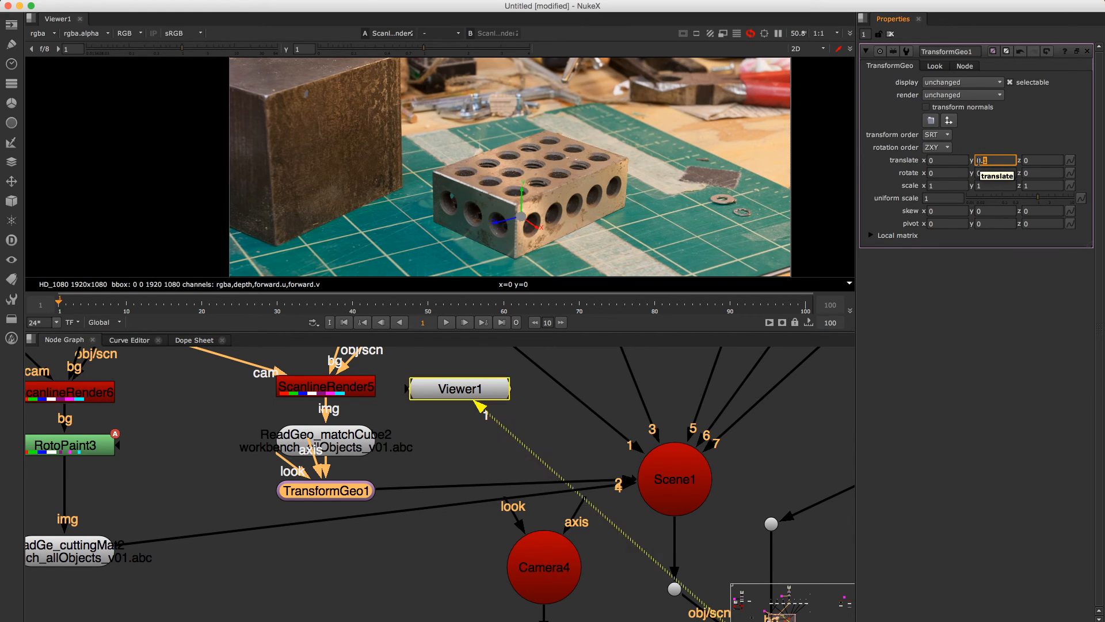
{"action": "key", "text": "Up"}
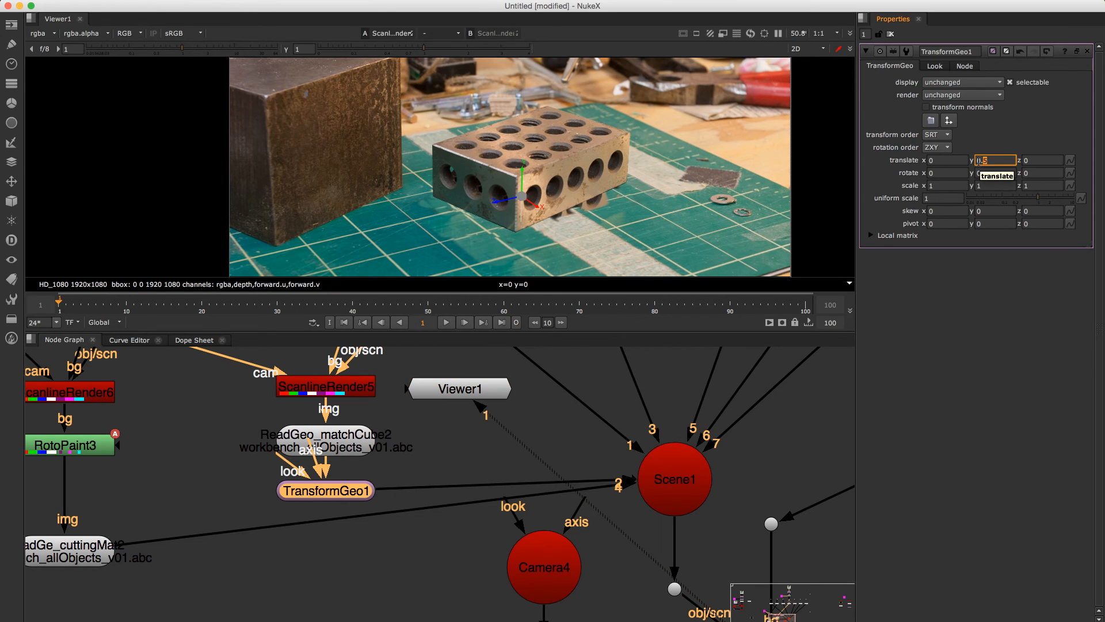
{"action": "key", "text": "Down"}
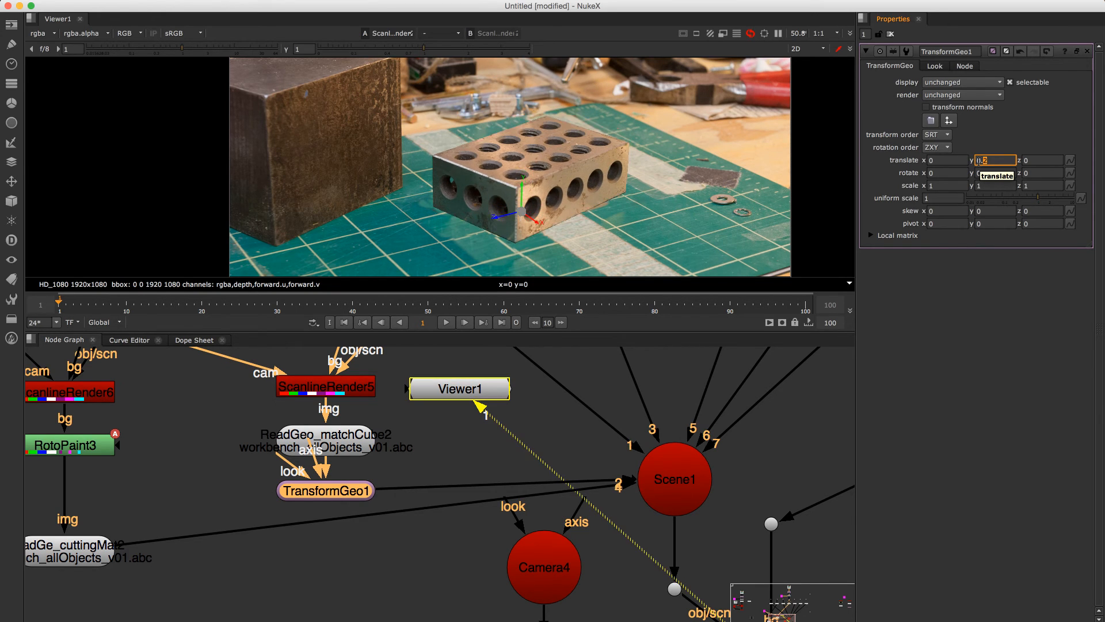
{"action": "key", "text": "Down"}
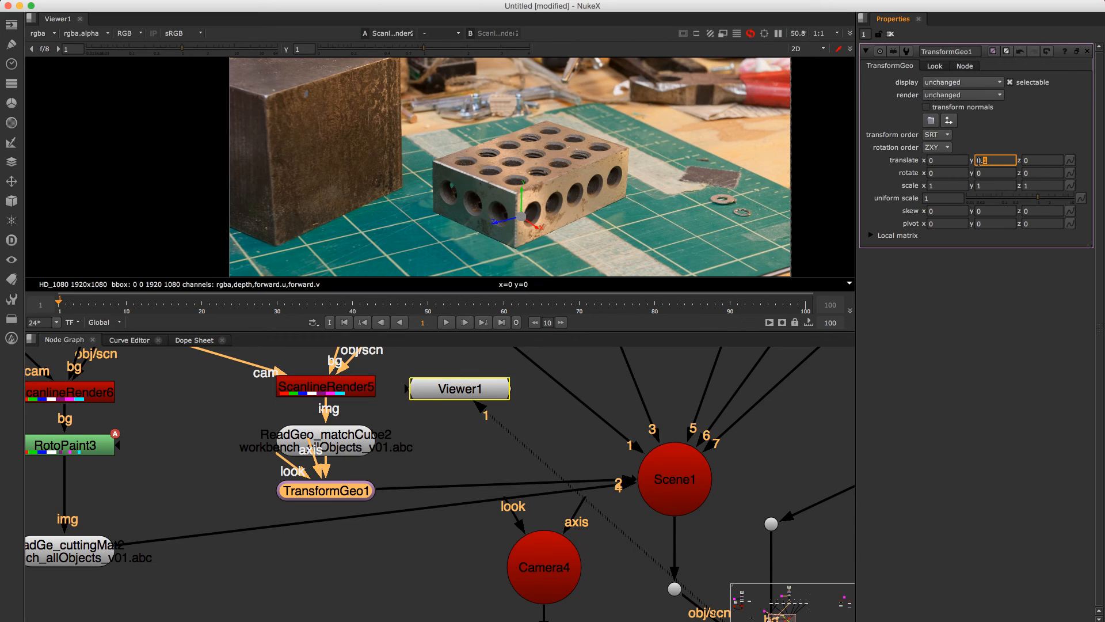
{"action": "key", "text": "Down"}
{"action": "key", "text": "Down"}
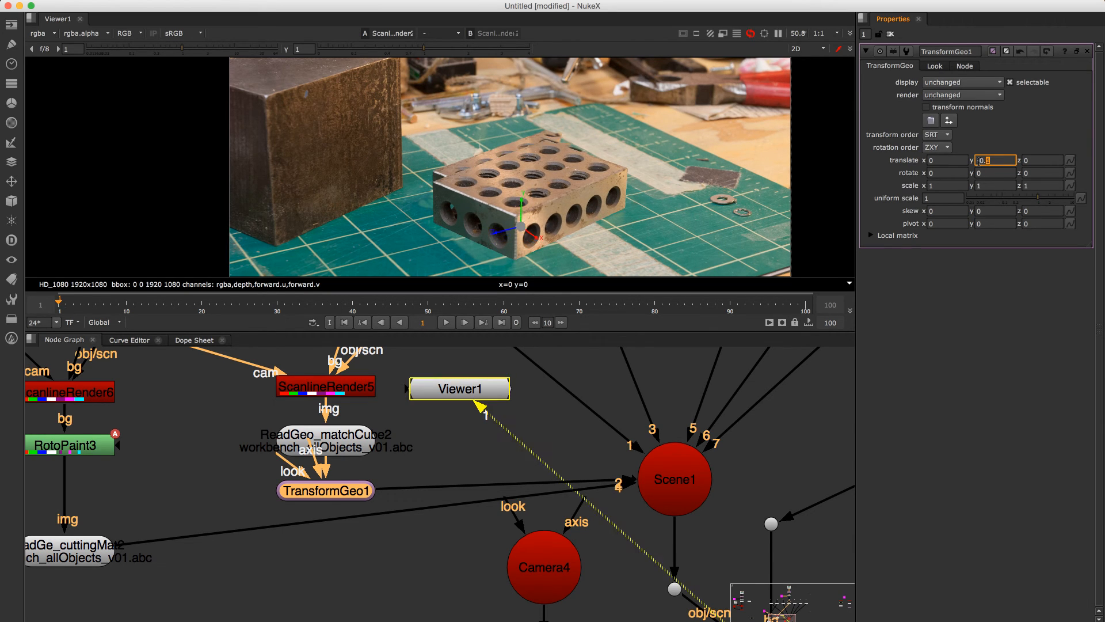
{"action": "key", "text": "Up"}
{"action": "key", "text": "Up"}
{"action": "key", "text": "Up"}
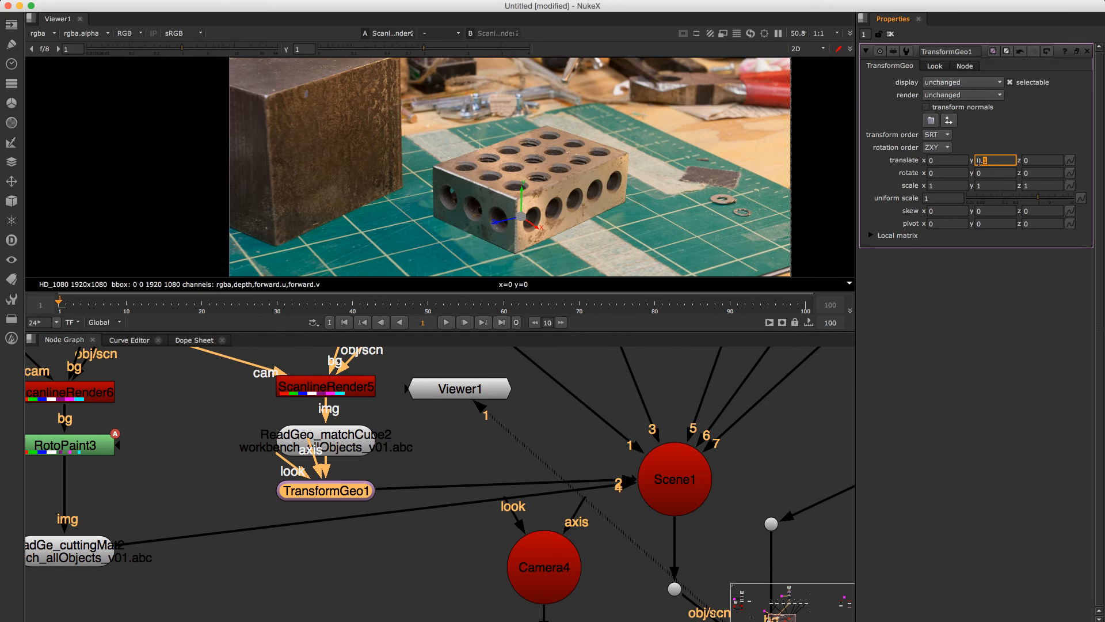
{"action": "key", "text": "Down"}
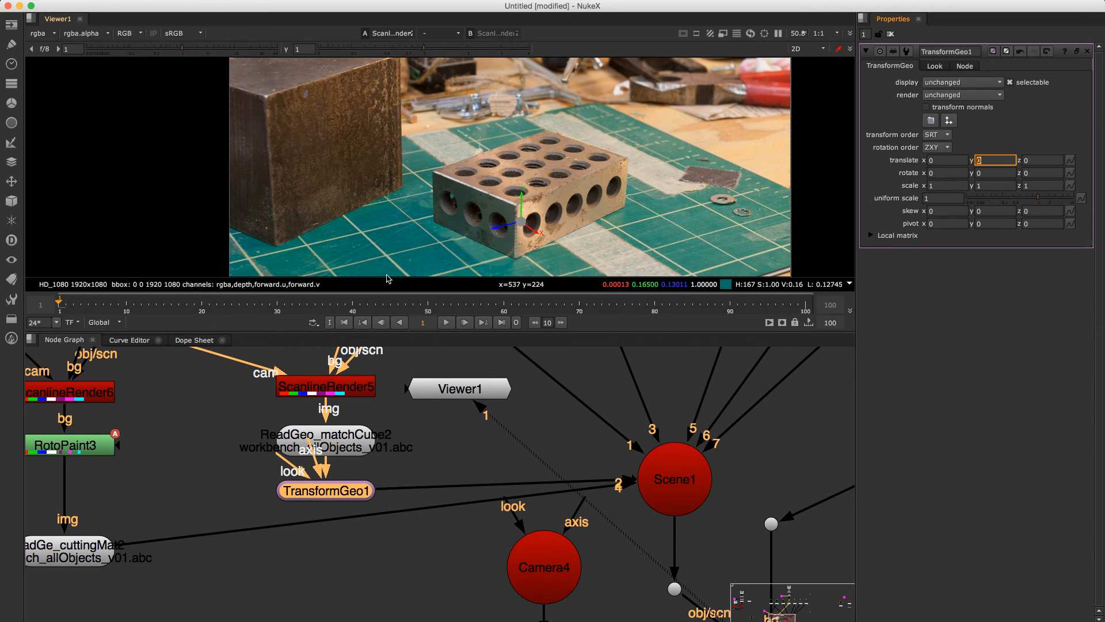
- Replace RotoPaint3 with the prepared RotoPaint2 and Roto2 nodes between ScanlineRender6 and the cutting mat's ReadGeo
{"action": "left_click_drag", "start_coordinate": [215, 423], "coordinate": [486, 422]}
{"action": "scroll", "coordinate": [483, 414], "scroll_direction": "down", "scroll_amount": 5}
{"action": "left_click", "coordinate": [478, 426]}
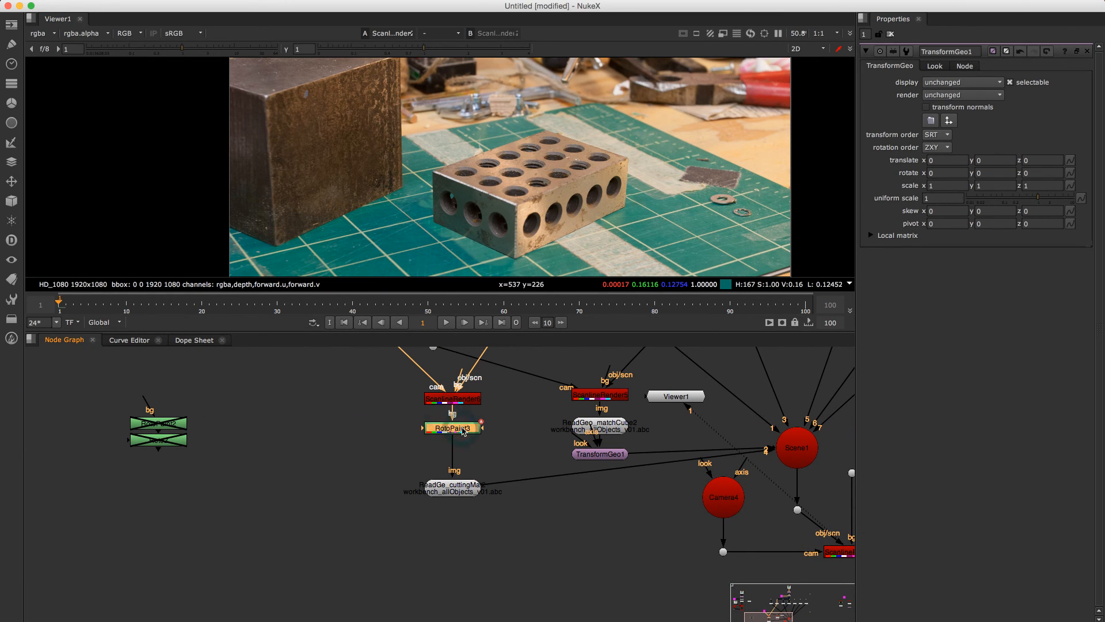
{"action": "key", "text": "Delete"}
{"action": "left_click_drag", "start_coordinate": [219, 391], "coordinate": [93, 476]}
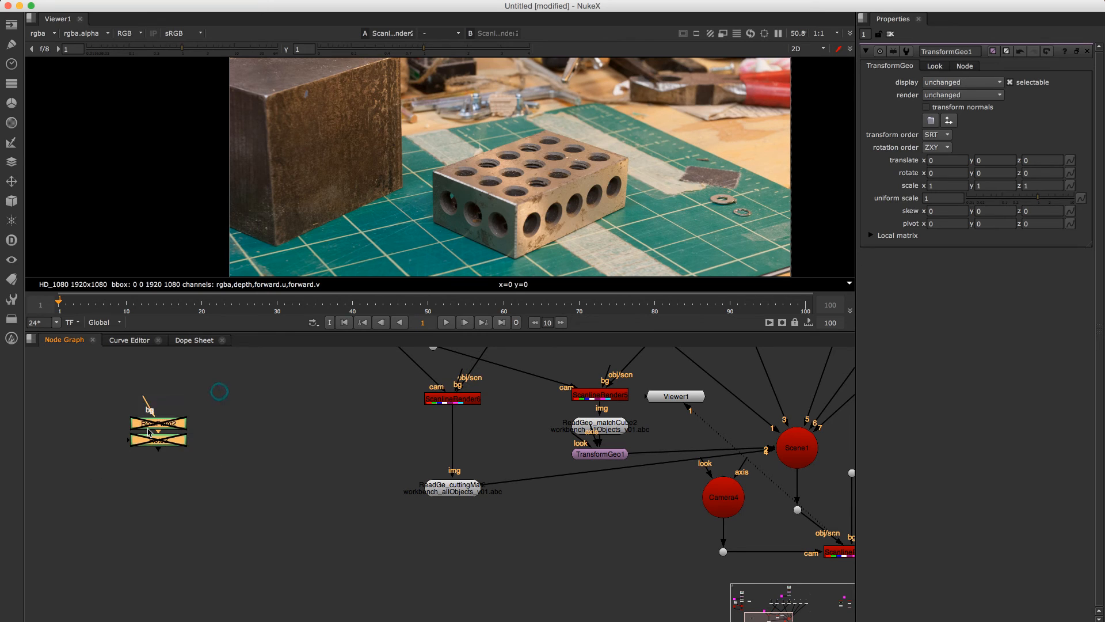
{"action": "left_click_drag", "start_coordinate": [162, 422], "coordinate": [478, 431]}
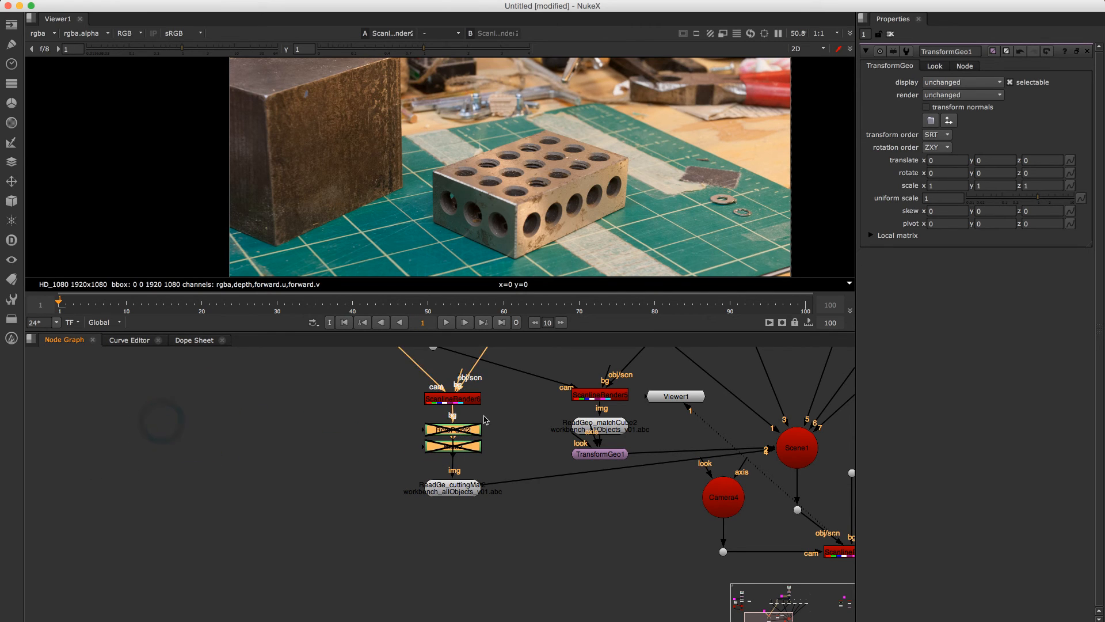
- Enable RotoPaint2 in the cutting mat branch so its paint work cleans the mat texture
{"action": "left_click", "coordinate": [516, 409]}
{"action": "left_click", "coordinate": [454, 446]}
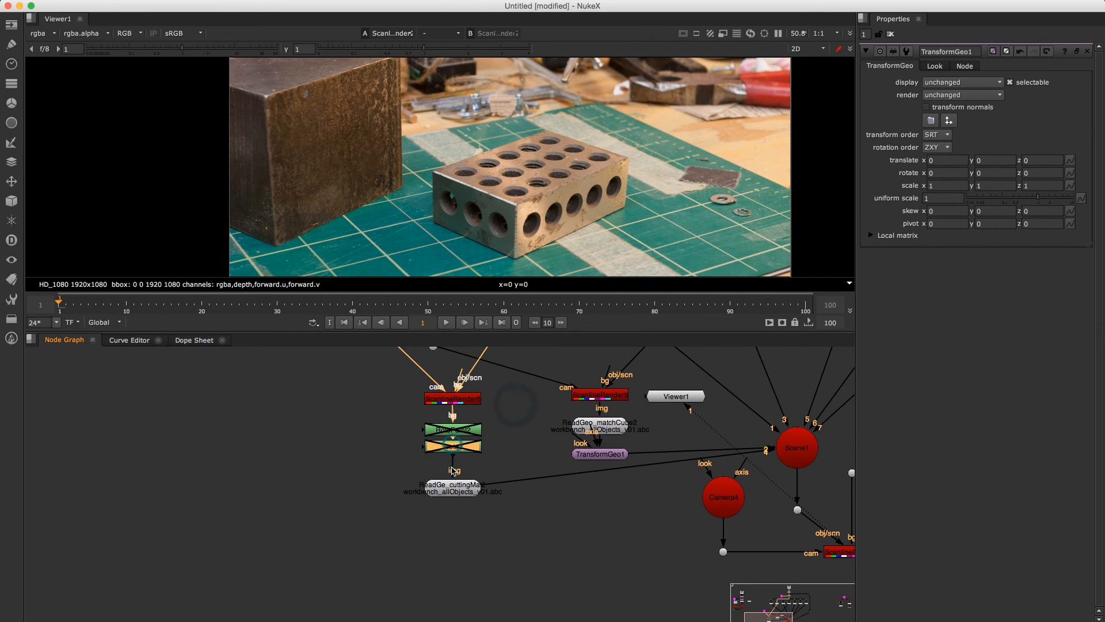
{"action": "left_click_drag", "start_coordinate": [452, 470], "coordinate": [467, 454]}
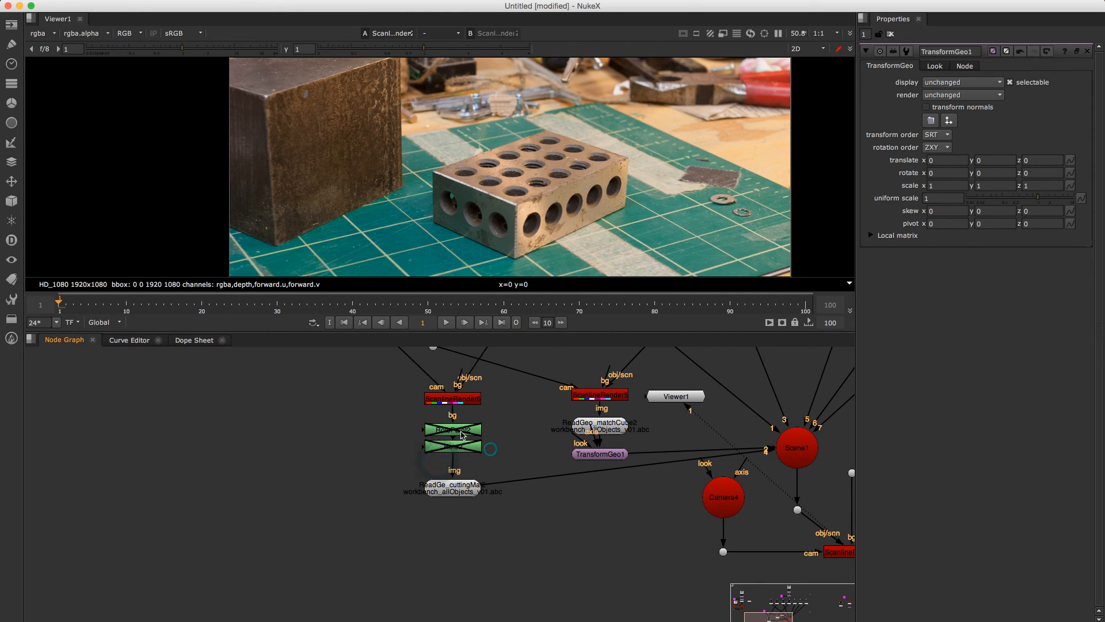
{"action": "left_click", "coordinate": [461, 430]}
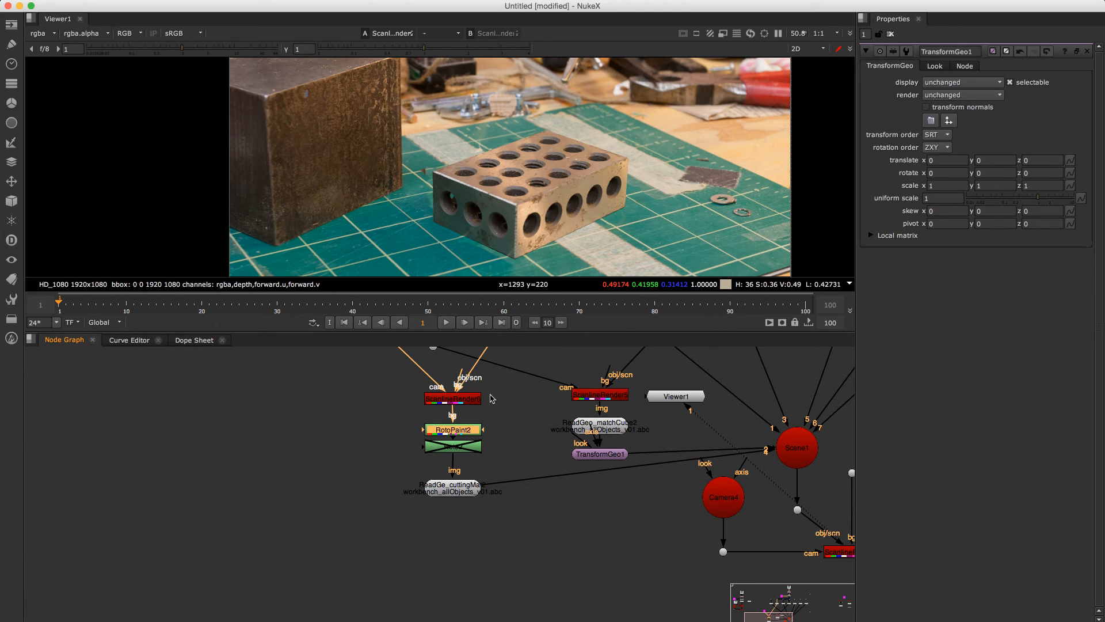
- View the cutting mat's ReadGeo in 3D and examine its painted texture around the cube from a closer angle
{"action": "left_click_drag", "start_coordinate": [556, 425], "coordinate": [431, 449]}
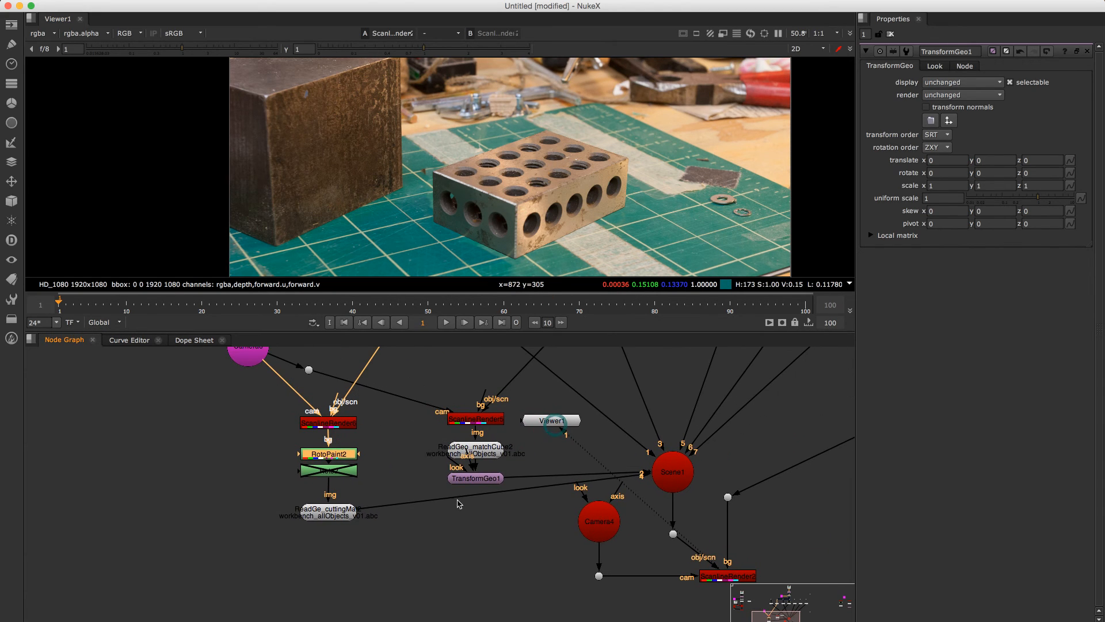
{"action": "left_click", "coordinate": [363, 511]}
{"action": "key", "text": "1"}
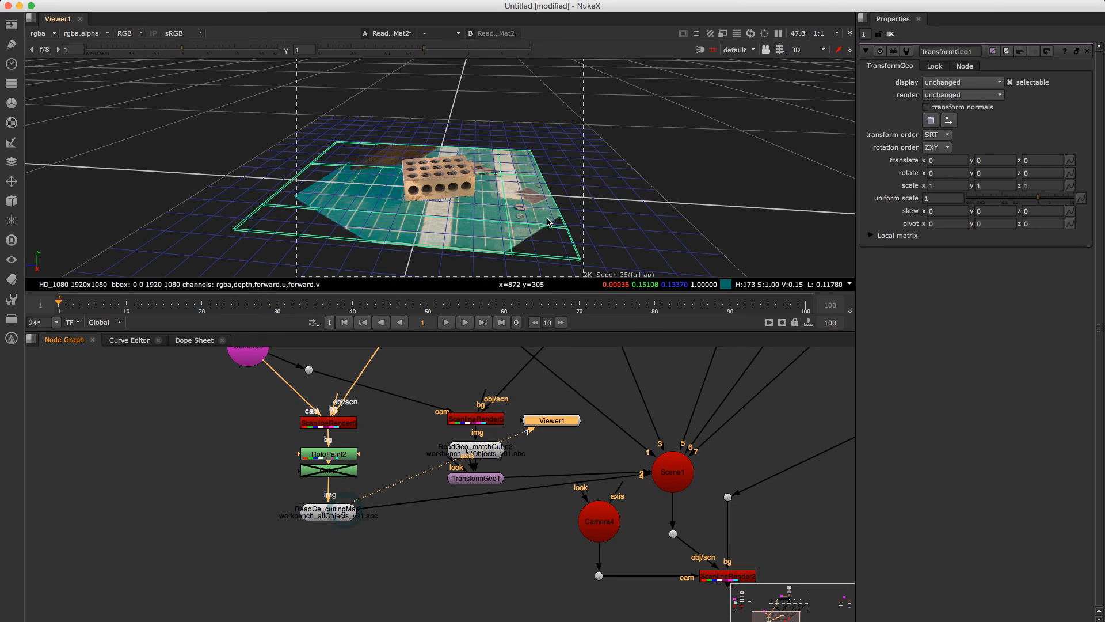
{"action": "left_click_drag", "start_coordinate": [547, 223], "coordinate": [609, 213]}
{"action": "scroll", "coordinate": [506, 217], "scroll_direction": "up", "scroll_amount": 5}
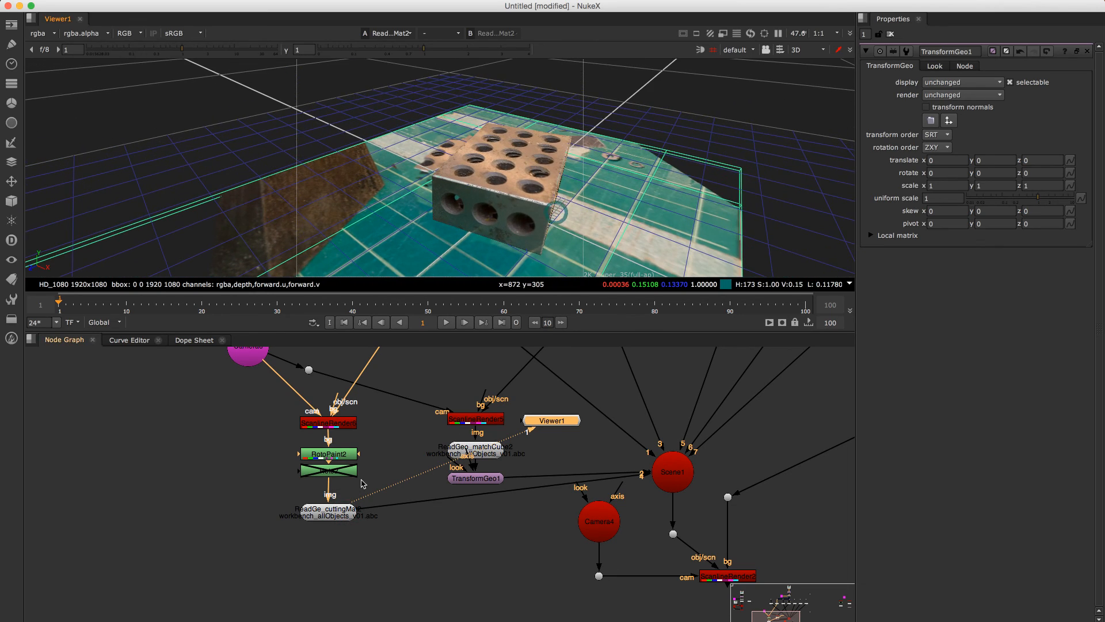
- View Roto2's output in 2D and enable Roto2 to add the soft shadow on the mat texture
{"action": "key", "text": "Tab"}
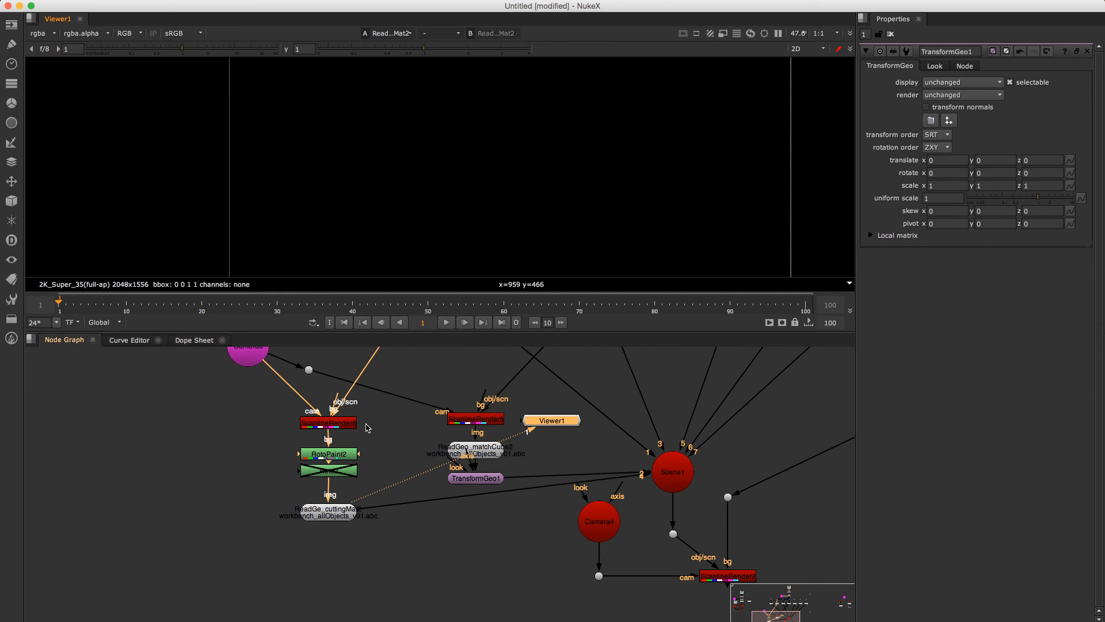
{"action": "left_click", "coordinate": [339, 425]}
{"action": "left_click", "coordinate": [349, 472]}
{"action": "key", "text": "1"}
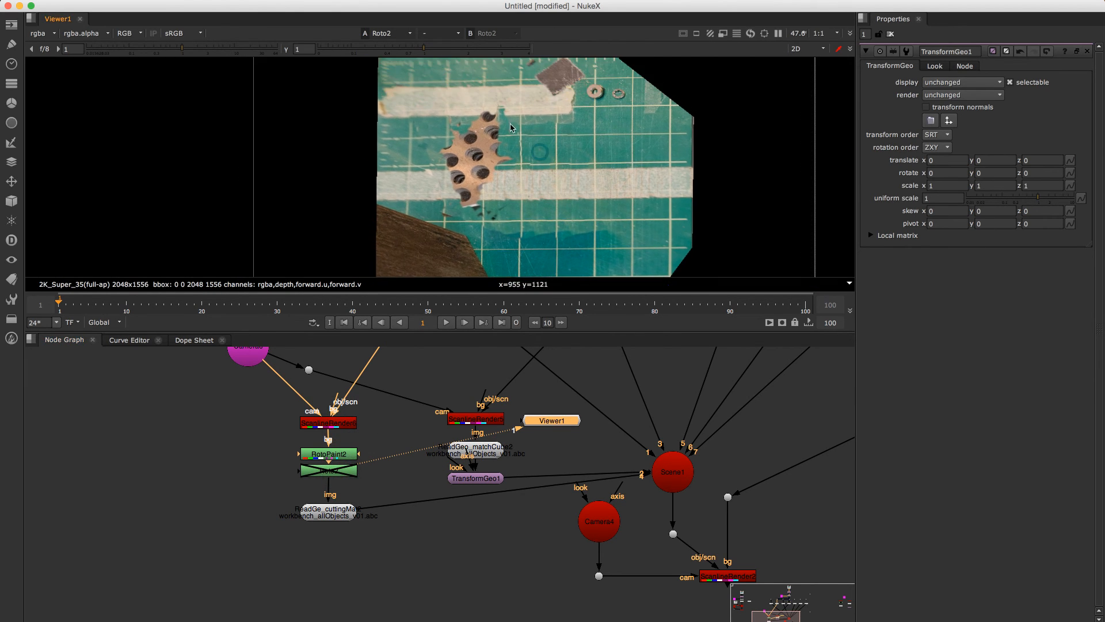
{"action": "left_click", "coordinate": [333, 473]}
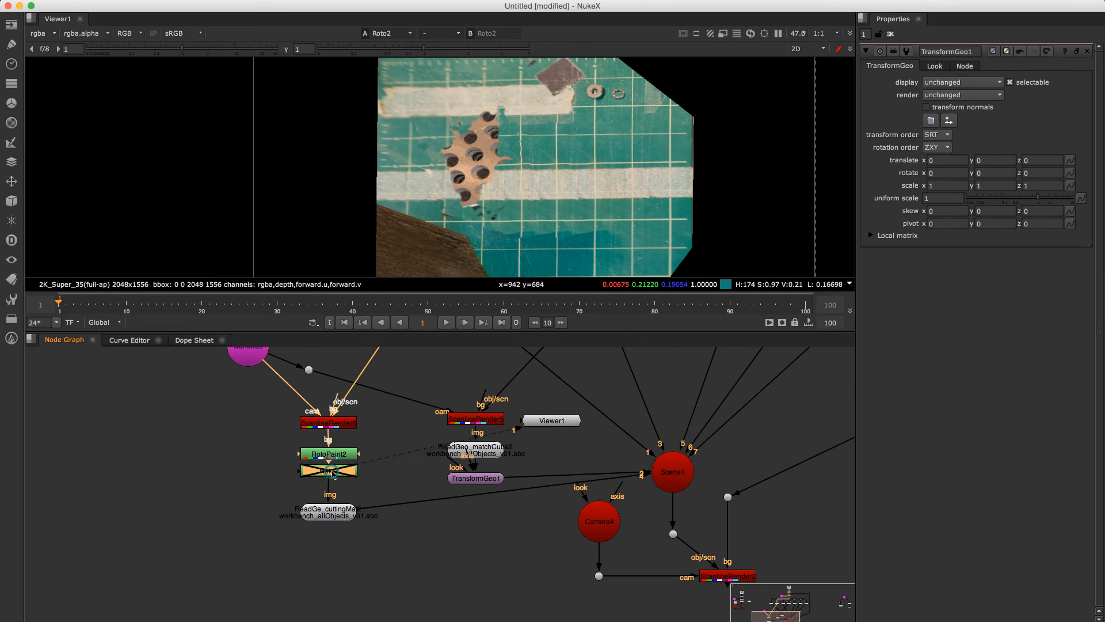
{"action": "key", "text": "d"}
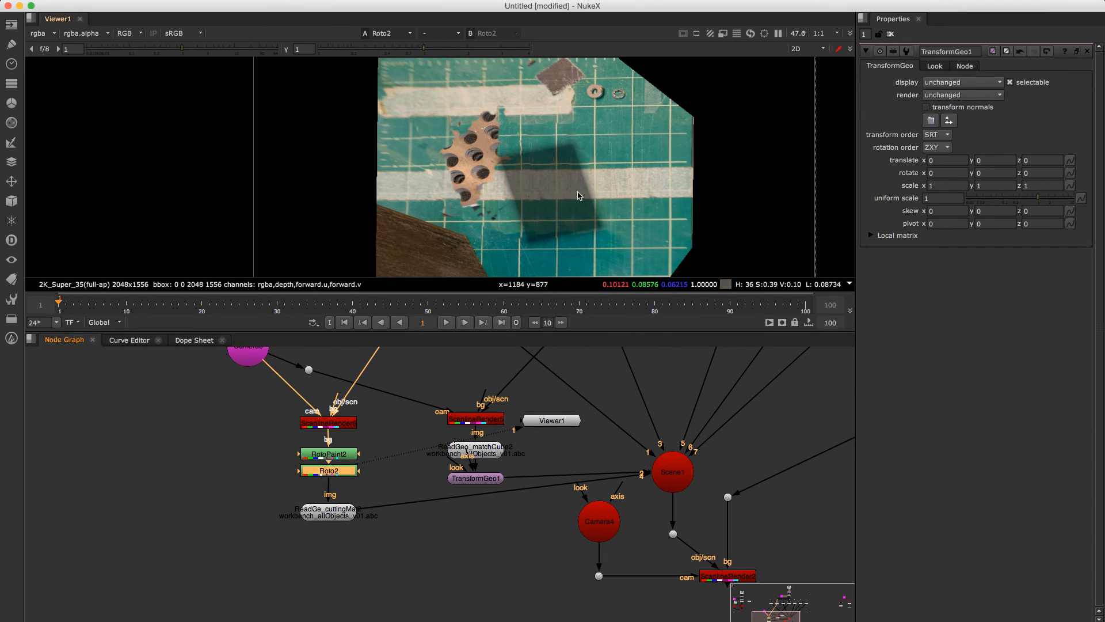
- Disable and re-enable RotoPaint2 to compare the mat texture with and without the paint
{"action": "left_click", "coordinate": [332, 458]}
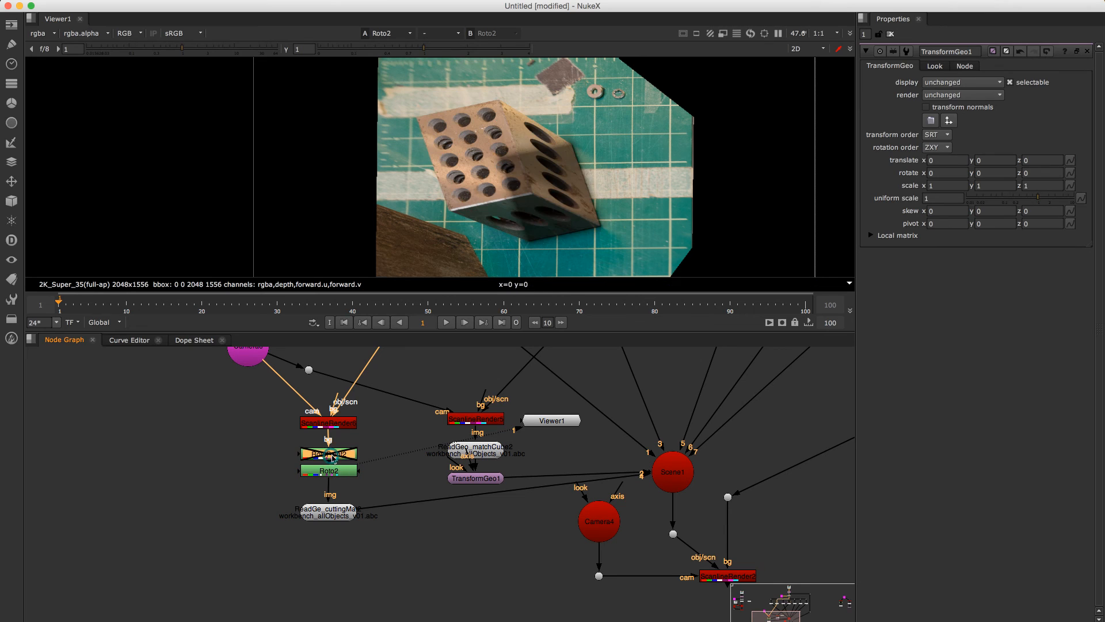
{"action": "key", "text": "d"}
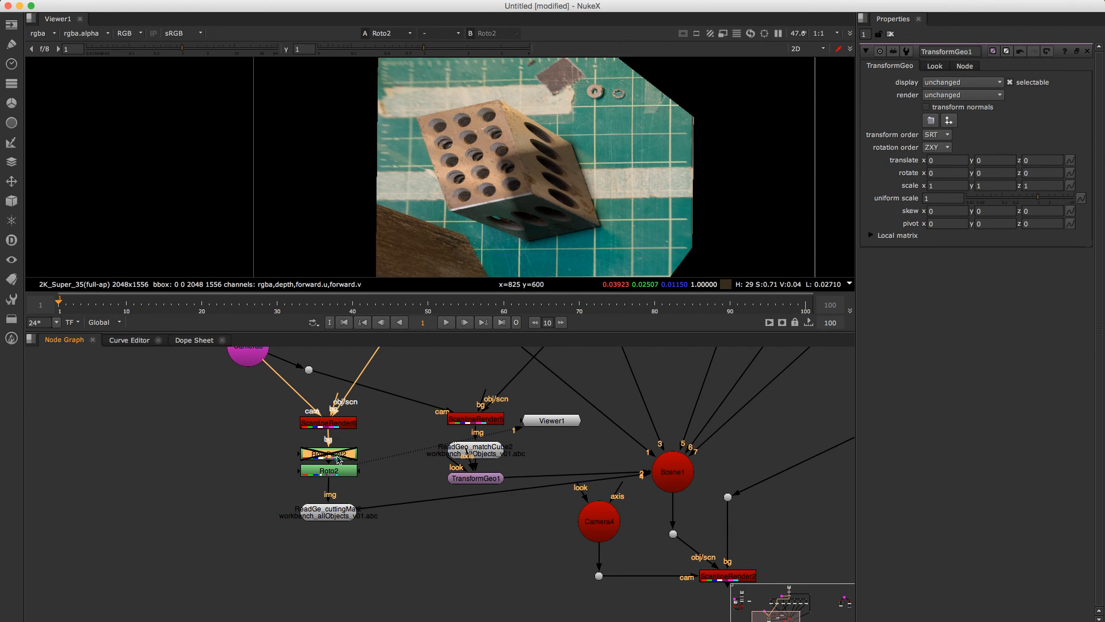
{"action": "key", "text": "d"}
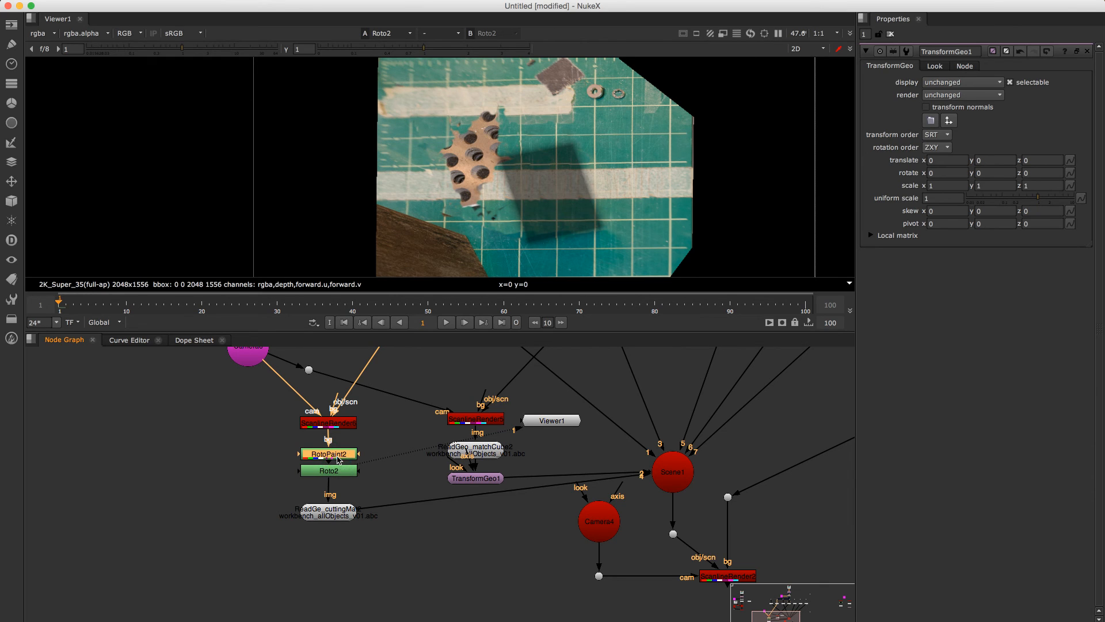
- View Scene1 in 3D and ScanlineRender2's 2D output to check the cube and its painted shadow
{"action": "left_click", "coordinate": [662, 473]}
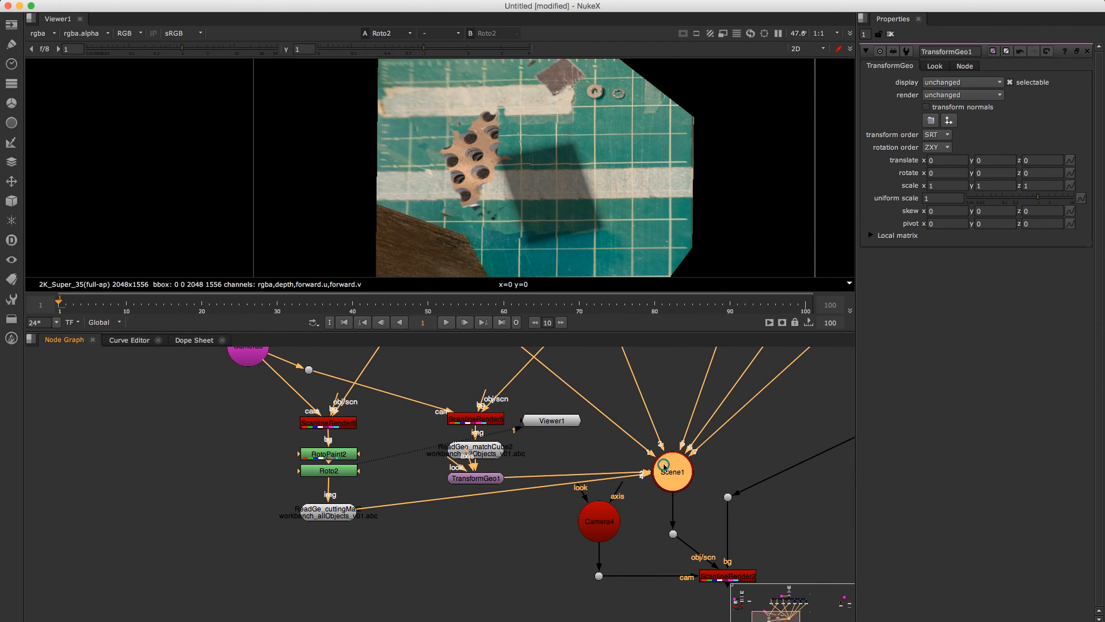
{"action": "key", "text": "1"}
{"action": "left_click", "coordinate": [714, 578]}
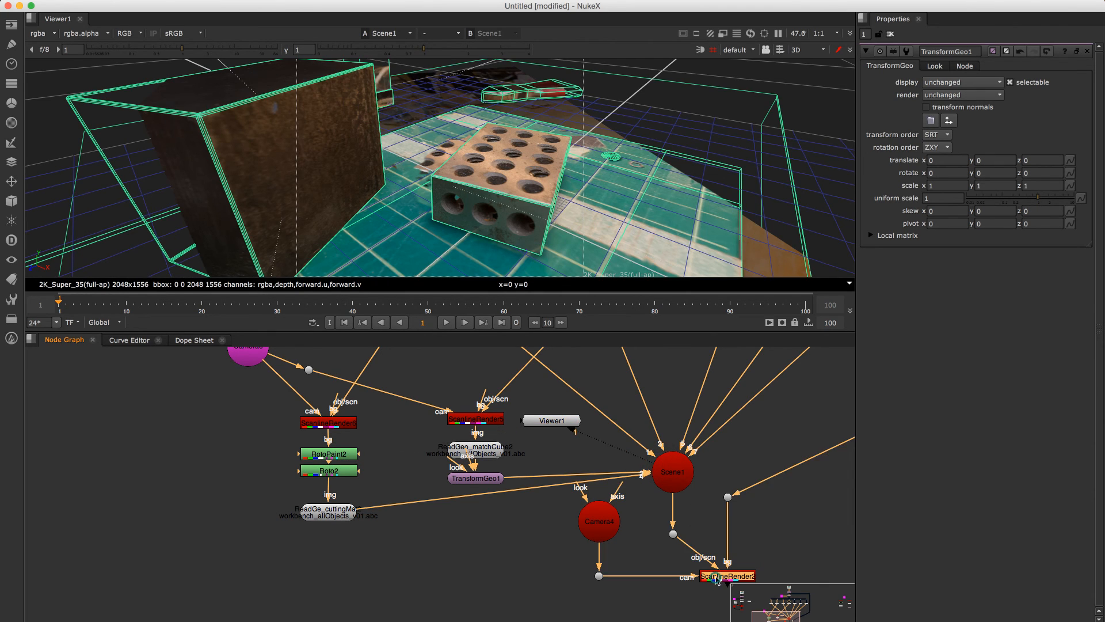
{"action": "key", "text": "1"}
{"action": "key", "text": "Tab"}
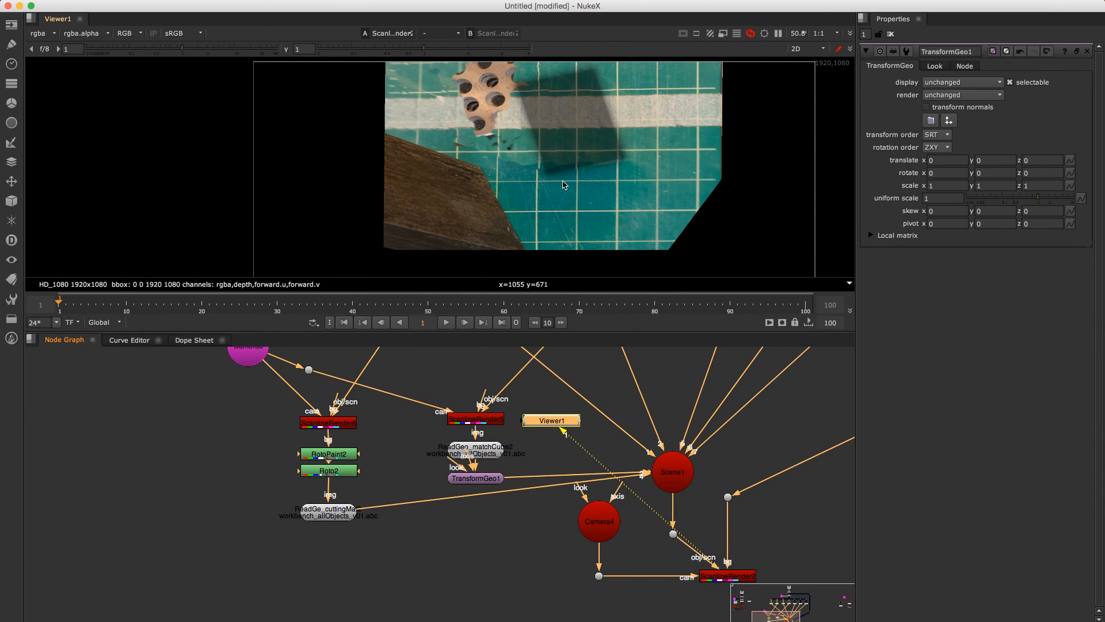
{"action": "left_click_drag", "start_coordinate": [652, 275], "coordinate": [597, 209]}
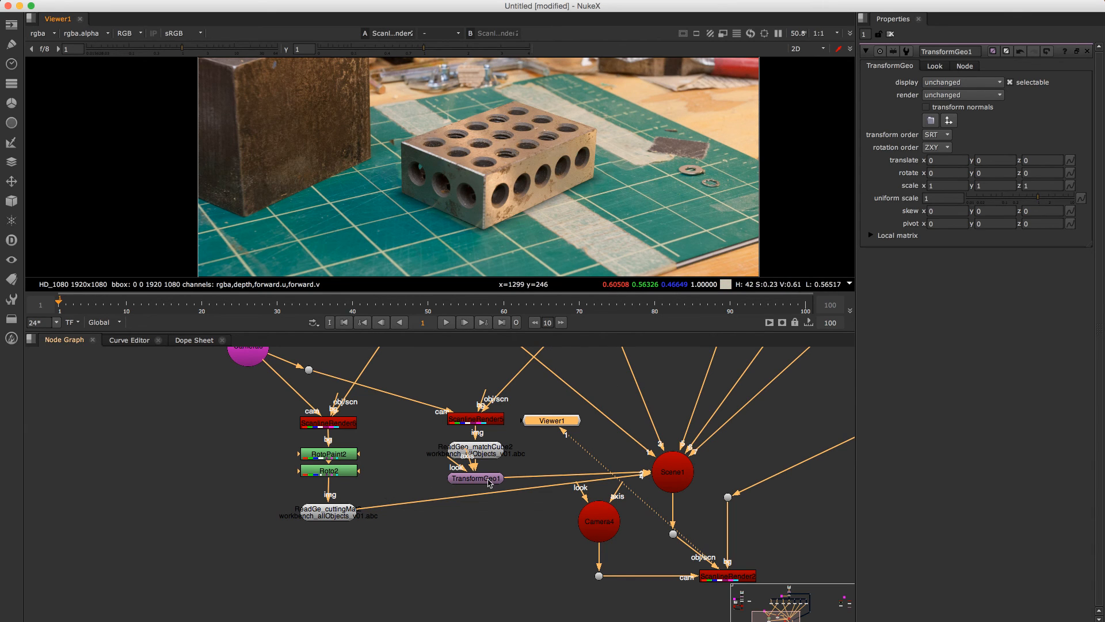
- Raise the duplicate matchCube a few tenths of a unit above the mat using TransformGeo1's translate y
{"action": "left_click", "coordinate": [490, 483]}
{"action": "left_click", "coordinate": [984, 161]}
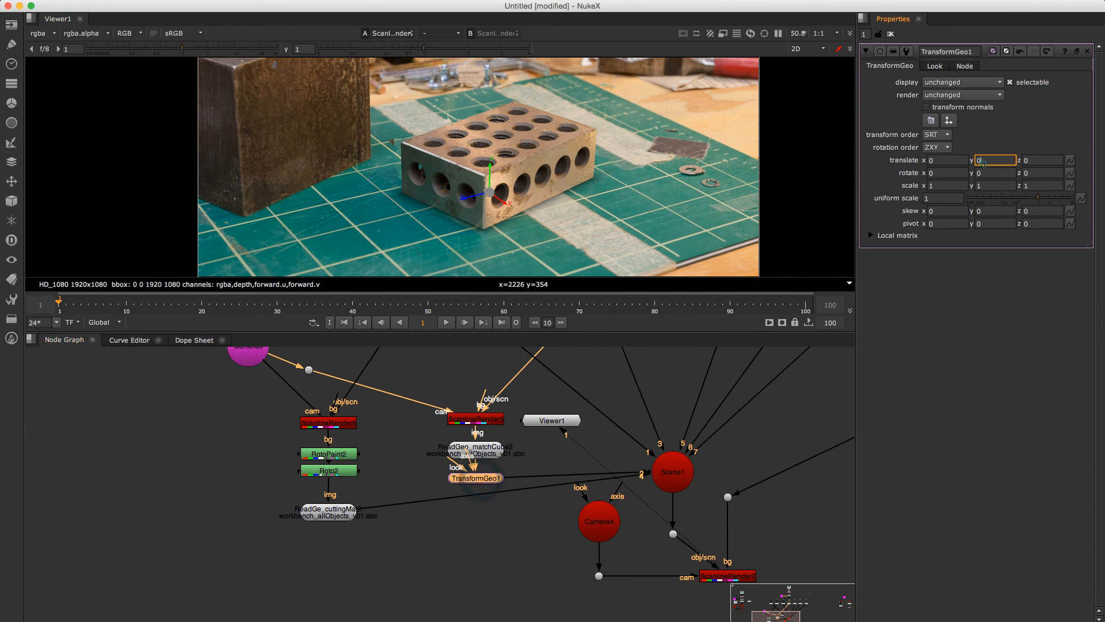
{"action": "key", "text": "Return"}
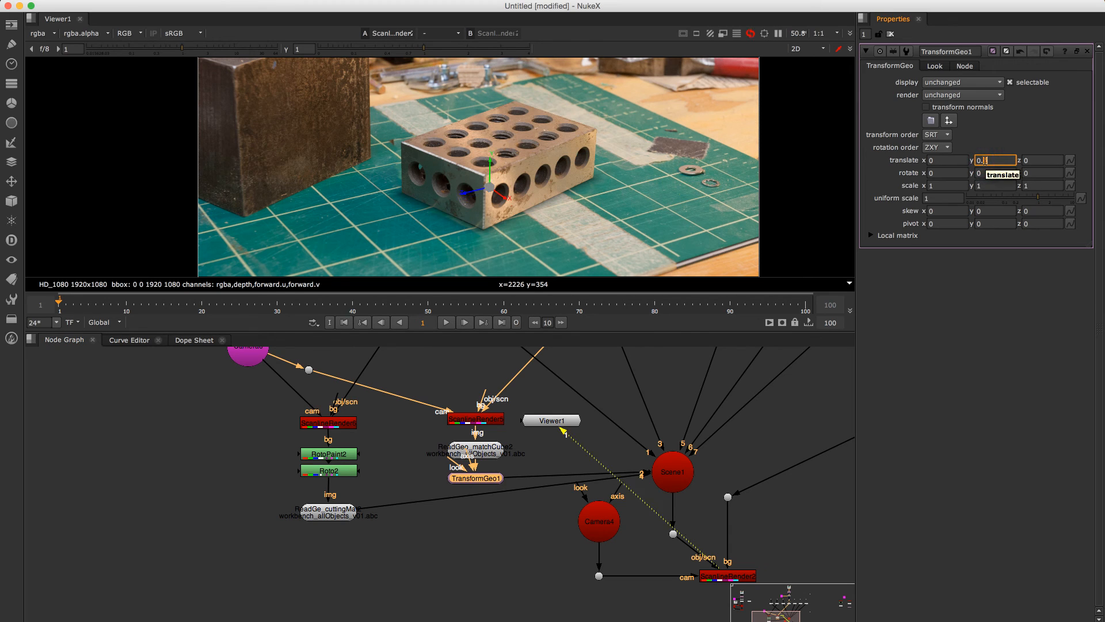
{"action": "key", "text": "Up"}
{"action": "key", "text": "Up"}
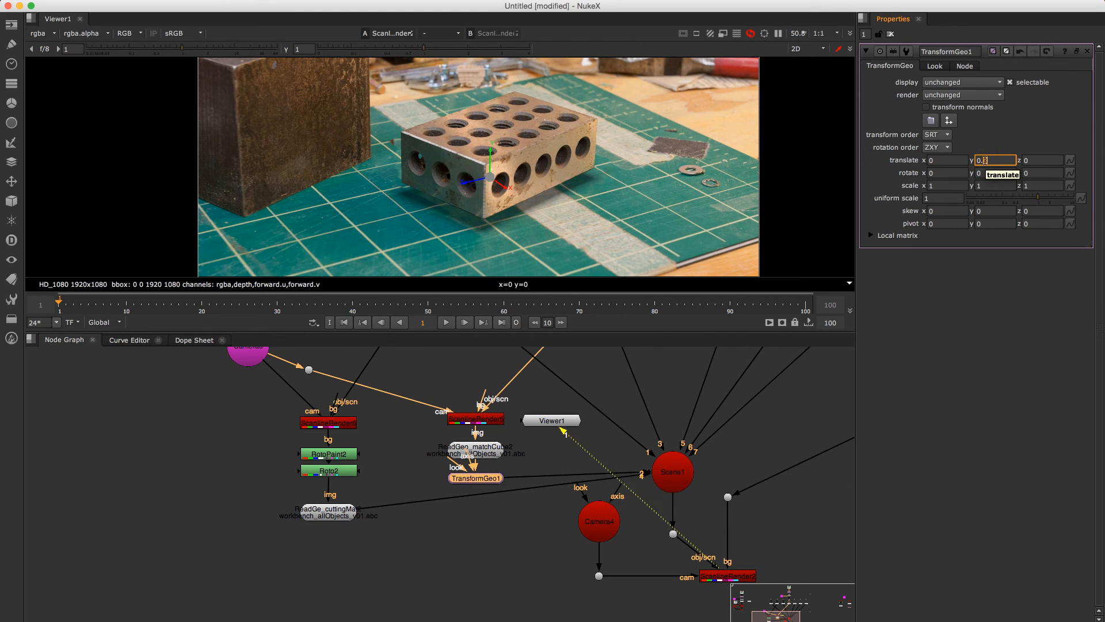
- Soften Roto2's Bezier1 shadow by setting its feather to 80 and its feather falloff to 0.52
{"action": "double_click", "coordinate": [321, 473]}
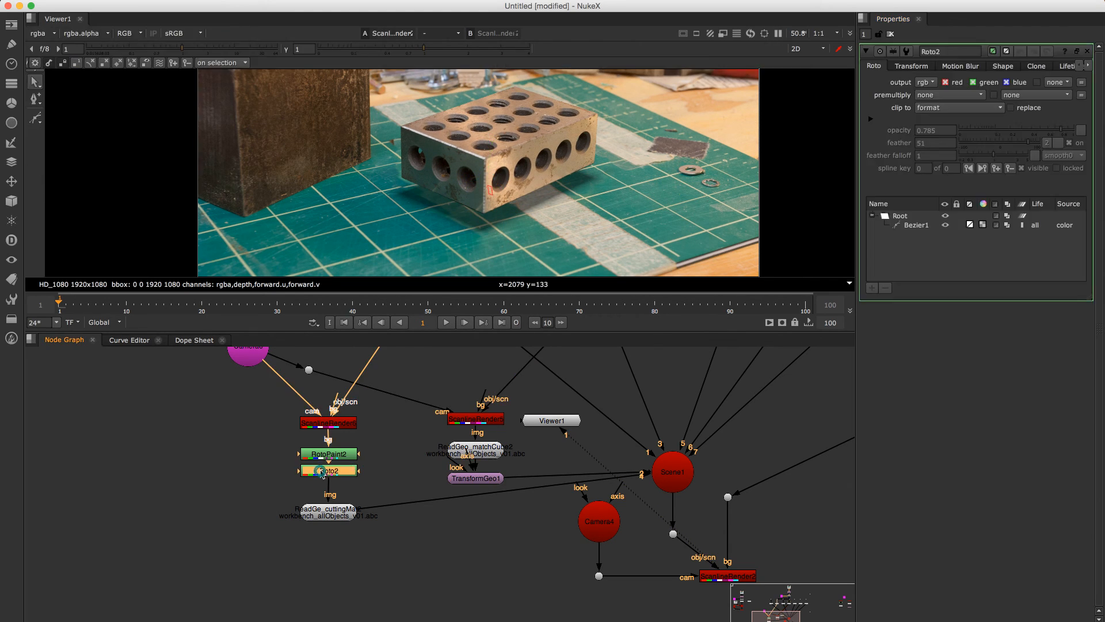
{"action": "left_click", "coordinate": [967, 67]}
{"action": "left_click", "coordinate": [909, 67]}
{"action": "left_click", "coordinate": [874, 65]}
{"action": "left_click", "coordinate": [924, 226]}
{"action": "left_click", "coordinate": [1031, 143]}
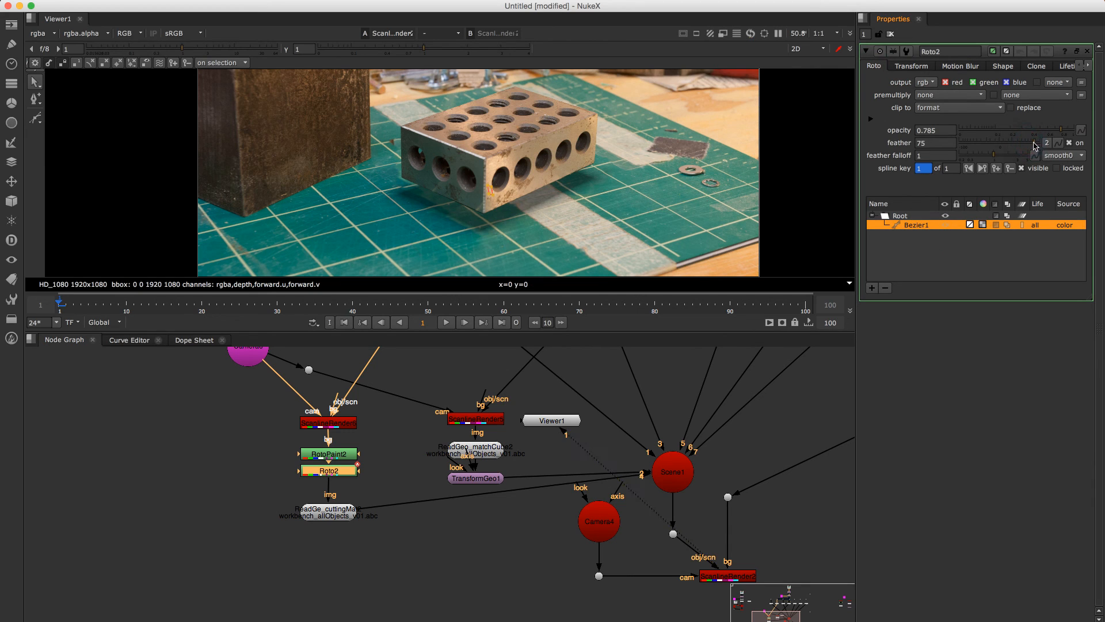
{"action": "left_click", "coordinate": [1034, 144]}
{"action": "mouse_move", "coordinate": [980, 157]}
{"action": "left_mouse_down"}
{"action": "mouse_move", "coordinate": [1013, 161]}
{"action": "mouse_move", "coordinate": [980, 159]}
{"action": "left_mouse_up"}
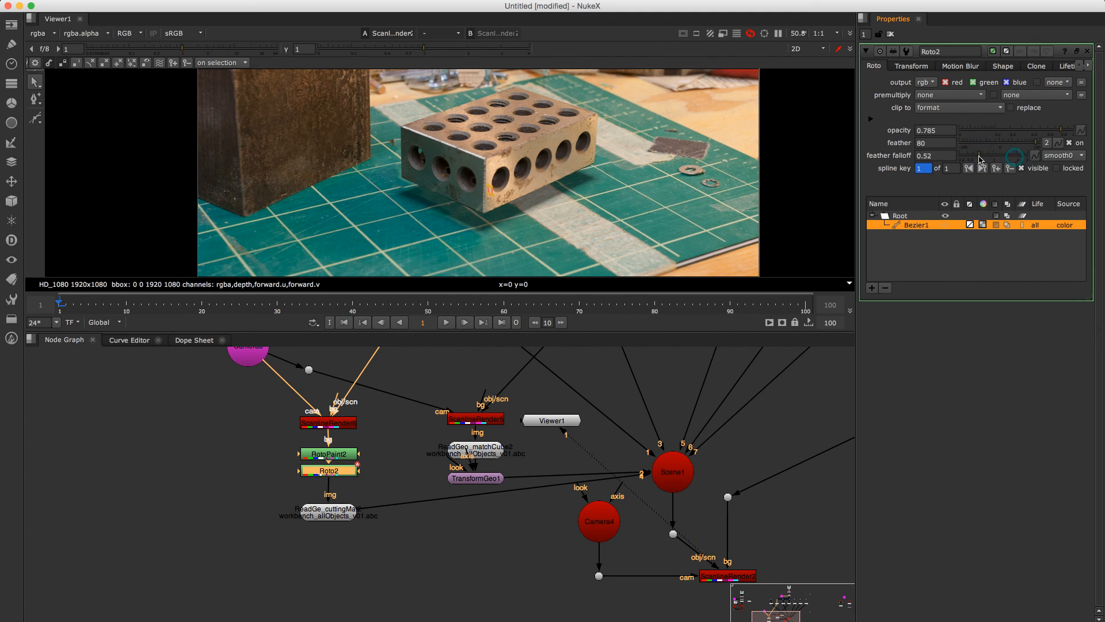
- Lighten the Bezier1 shadow by setting its opacity to 0.75
{"action": "left_click", "coordinate": [1052, 131]}
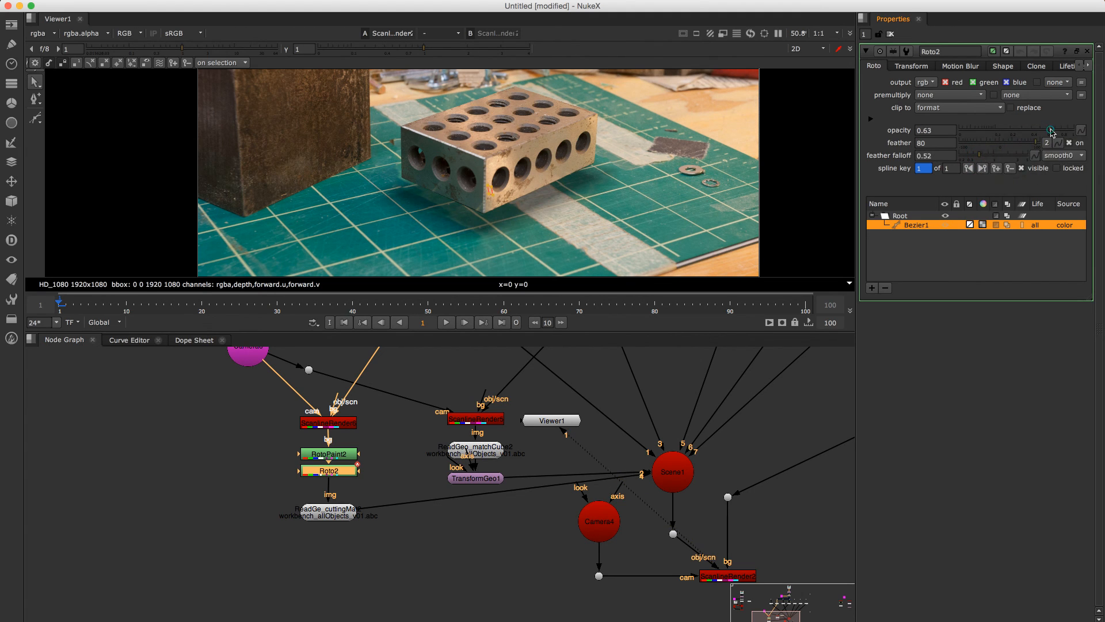
{"action": "left_click_drag", "start_coordinate": [1052, 129], "coordinate": [1058, 132]}
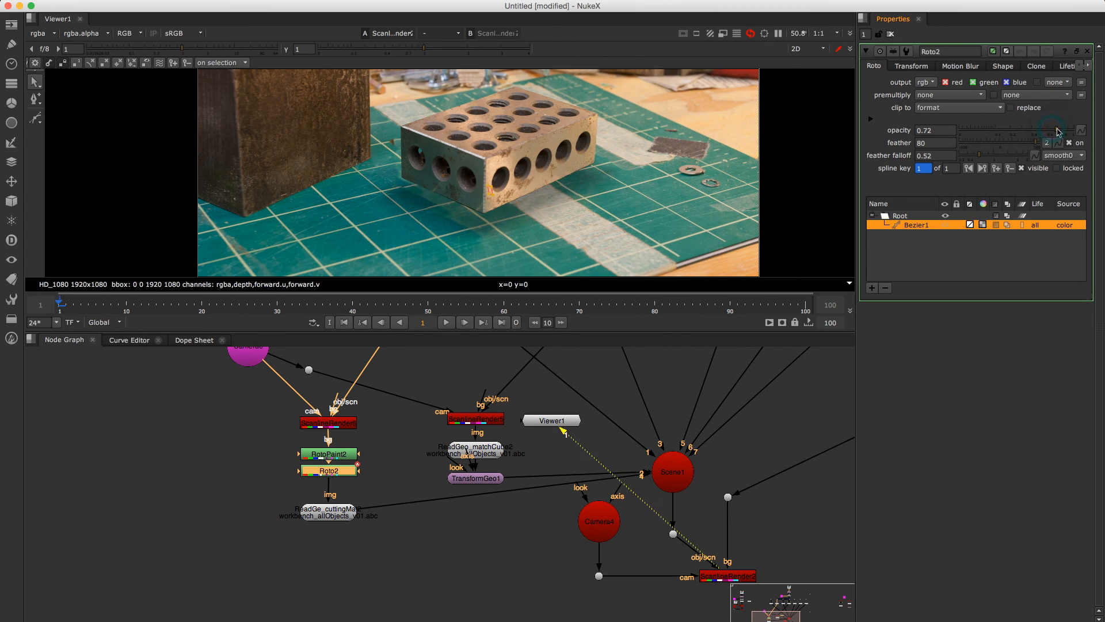
{"action": "left_click", "coordinate": [1059, 131]}
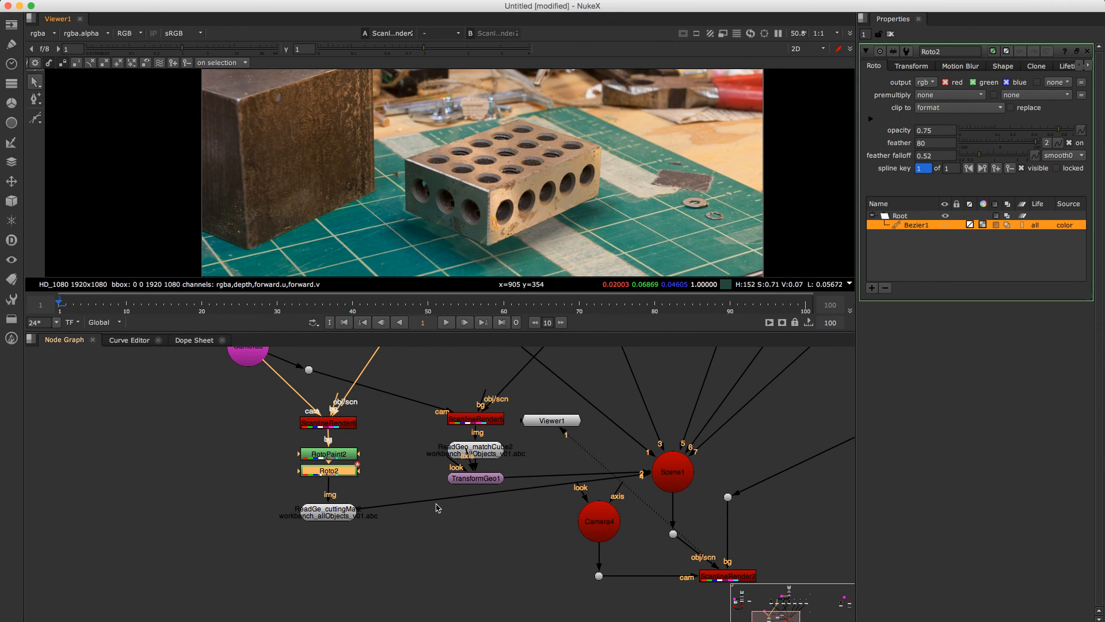
{"action": "left_click", "coordinate": [479, 248]}
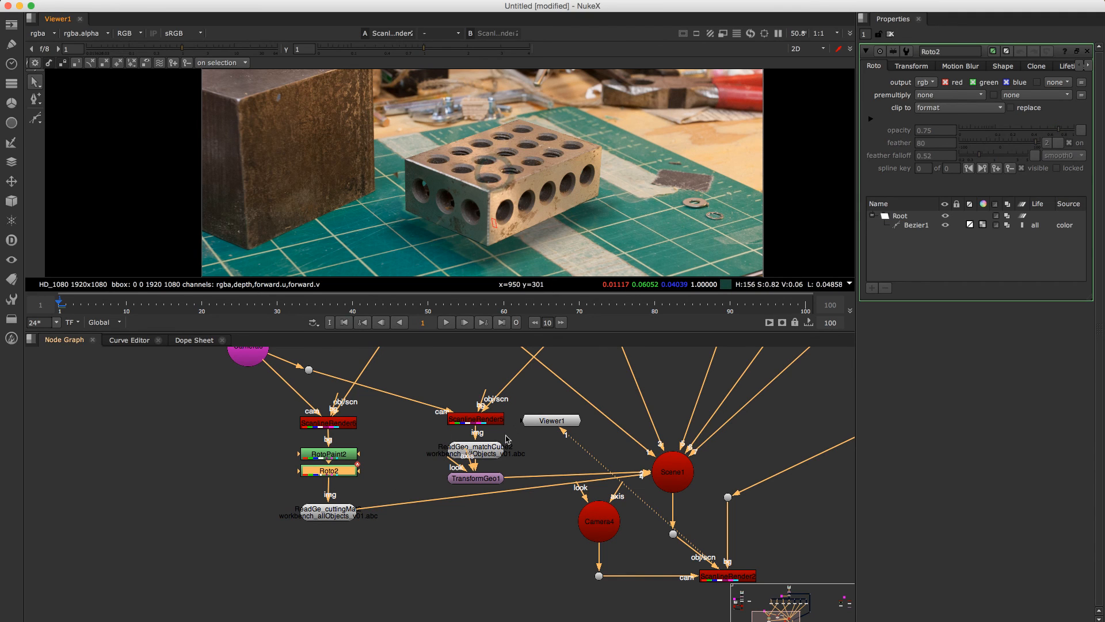
- Move the duplicate matchCube with TransformGeo1 to about x 0.32, y 0.55 and z 0.03, hovering above the mat
{"action": "double_click", "coordinate": [499, 448]}
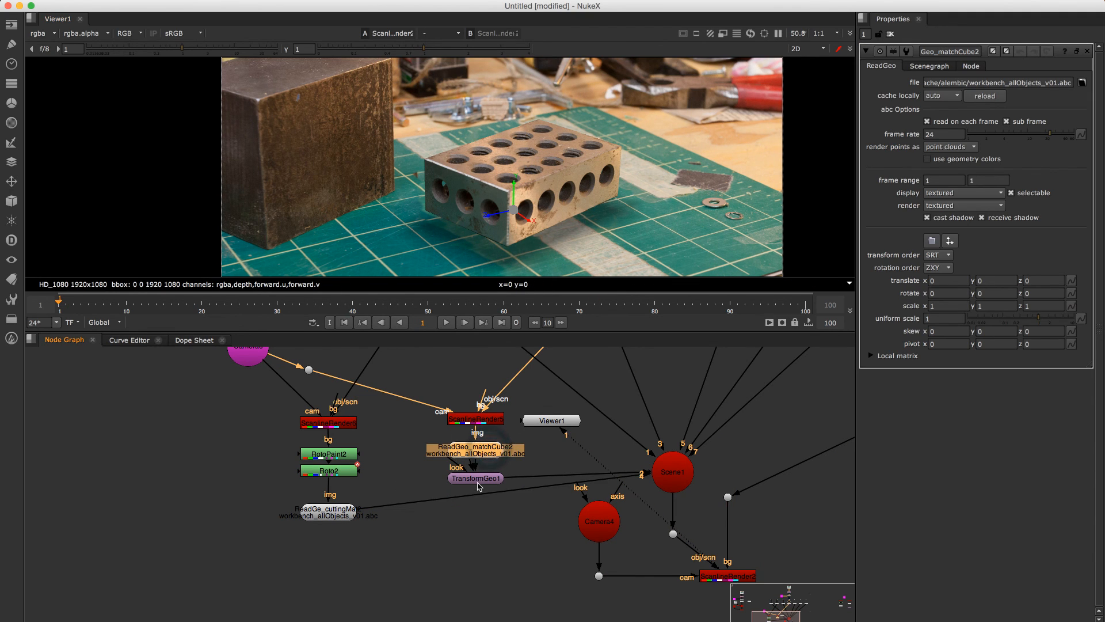
{"action": "double_click", "coordinate": [477, 480]}
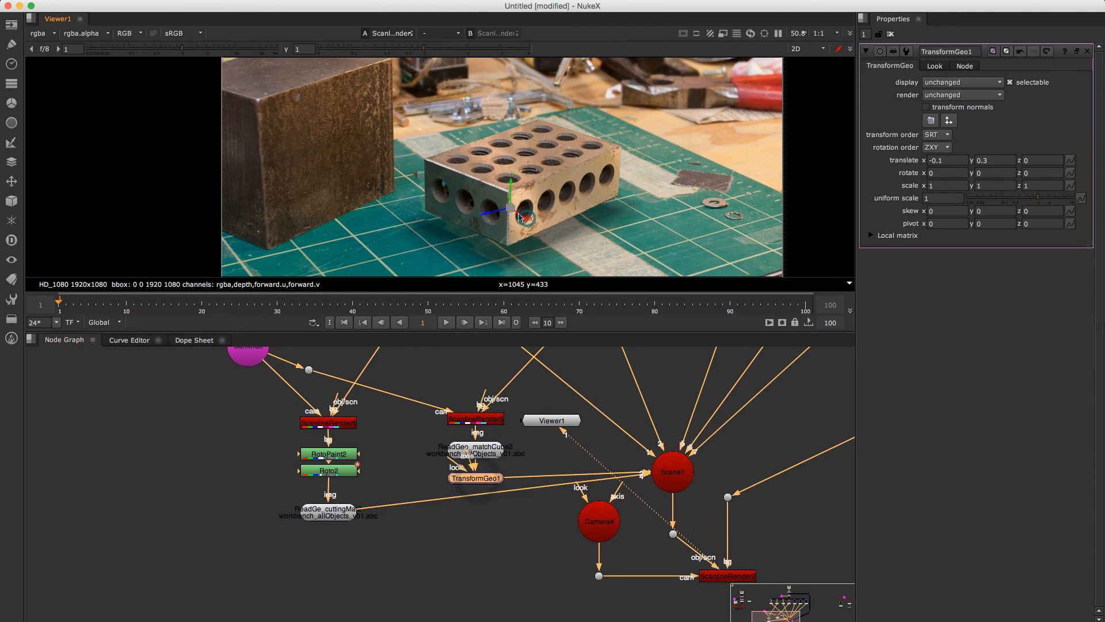
{"action": "left_click_drag", "start_coordinate": [520, 216], "coordinate": [471, 232]}
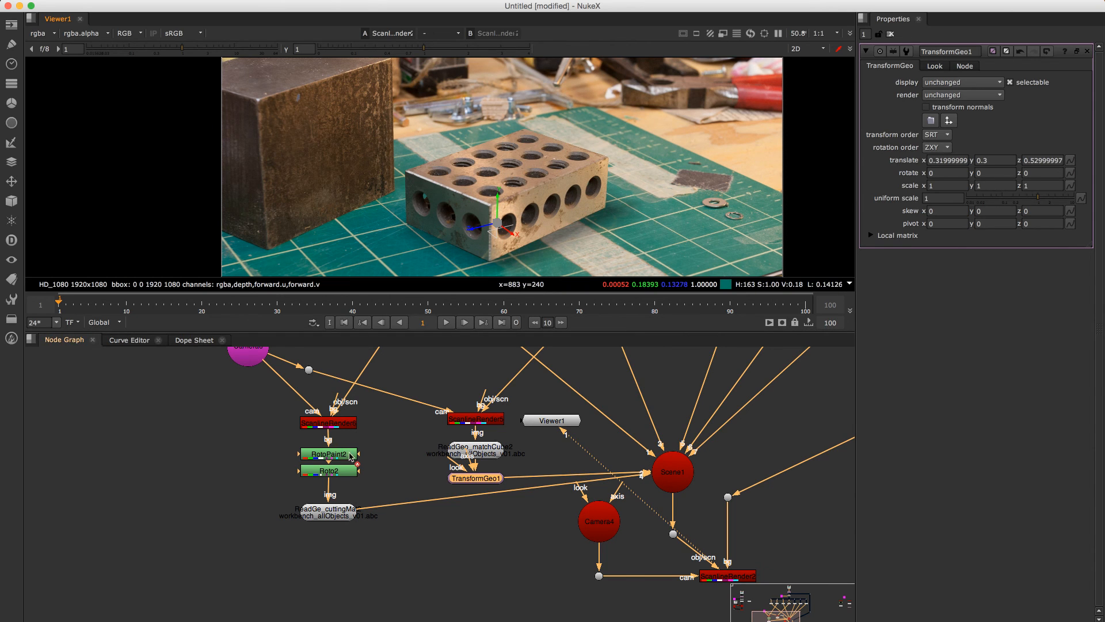
{"action": "left_click_drag", "start_coordinate": [476, 228], "coordinate": [523, 177]}
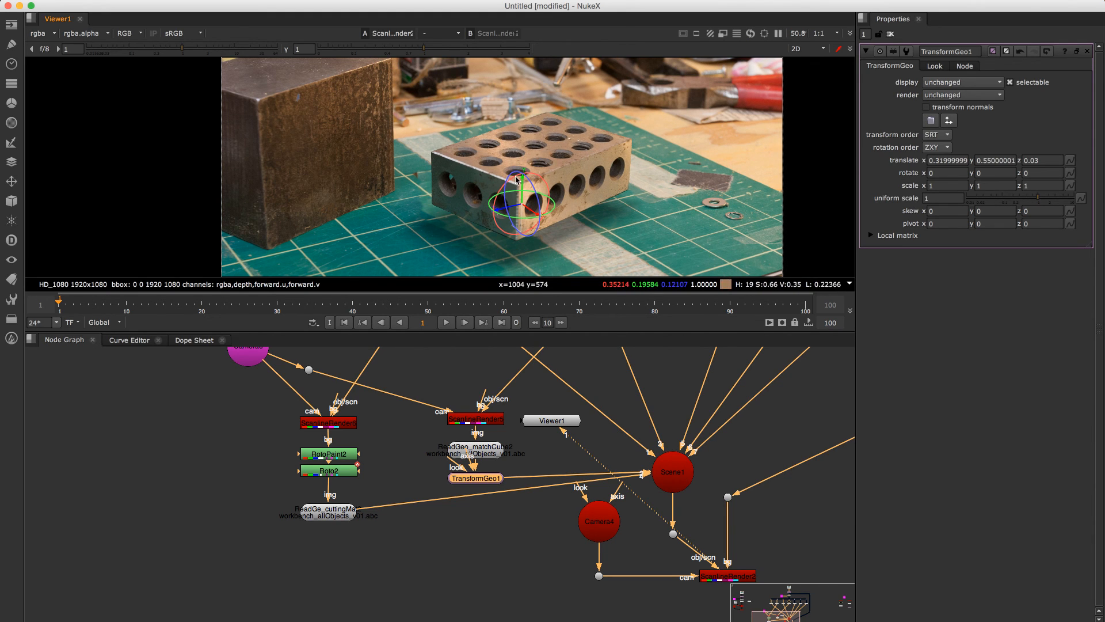
- Tilt the duplicate matchCube with TransformGeo1, rotating it to x 10, y 13.1 and z about 1.9
{"action": "left_click_drag", "start_coordinate": [505, 191], "coordinate": [507, 201]}
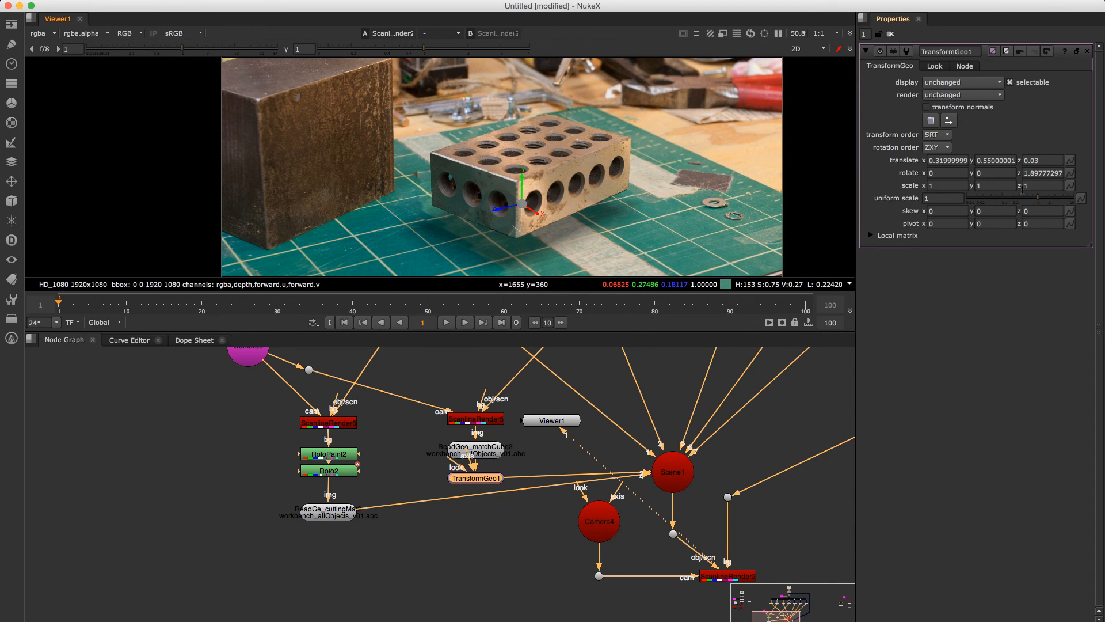
{"action": "left_click", "coordinate": [978, 172]}
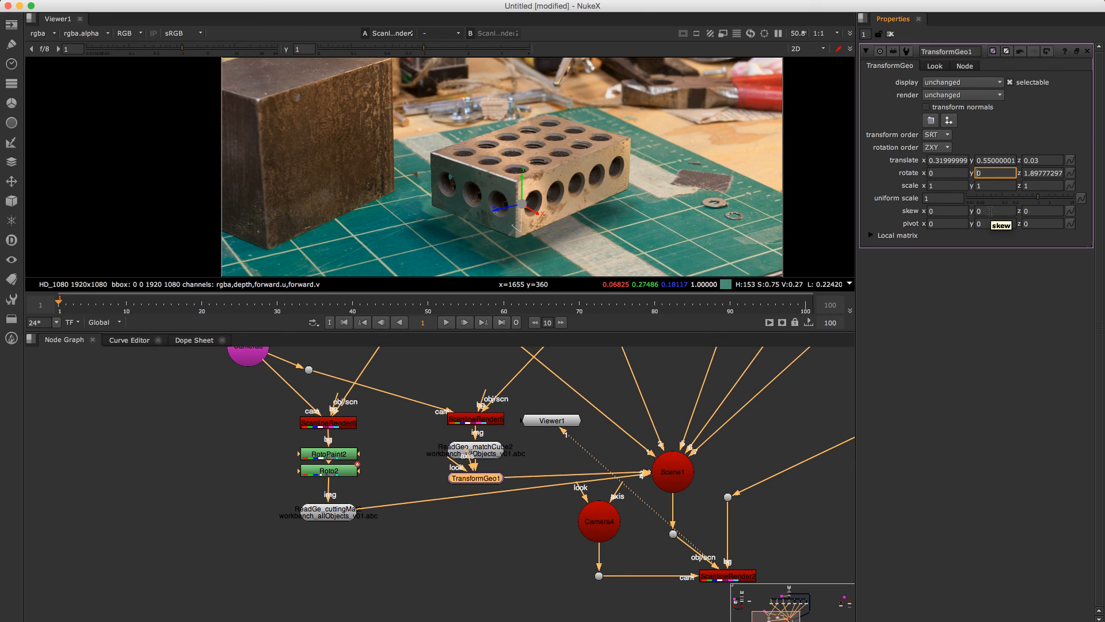
{"action": "left_click", "coordinate": [997, 175]}
{"action": "type", "text": ".1"}
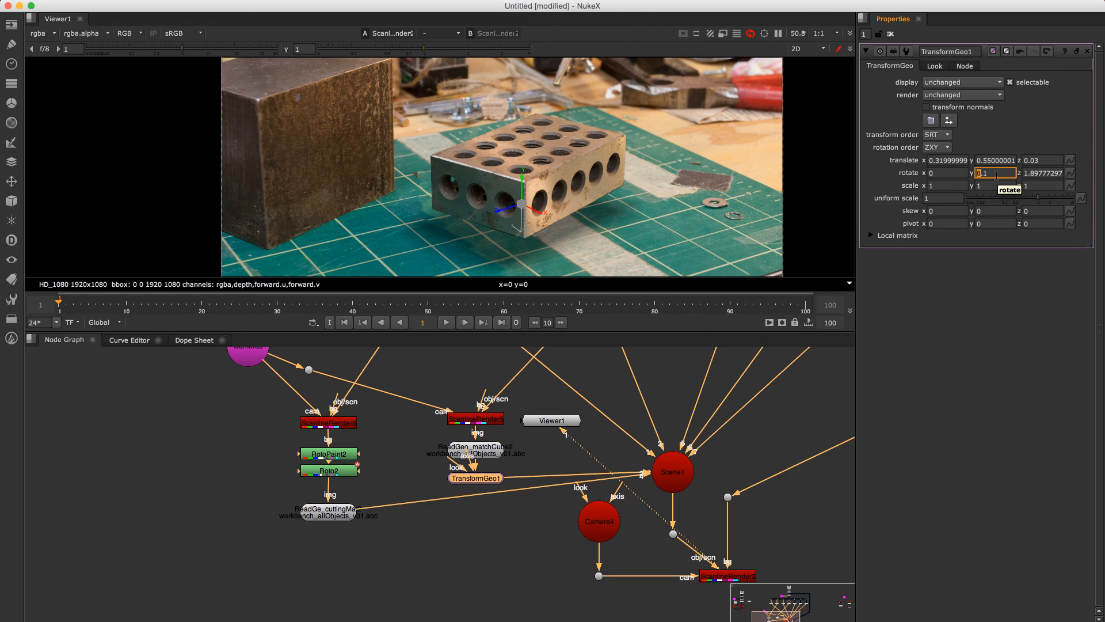
{"action": "key", "text": "Up"}
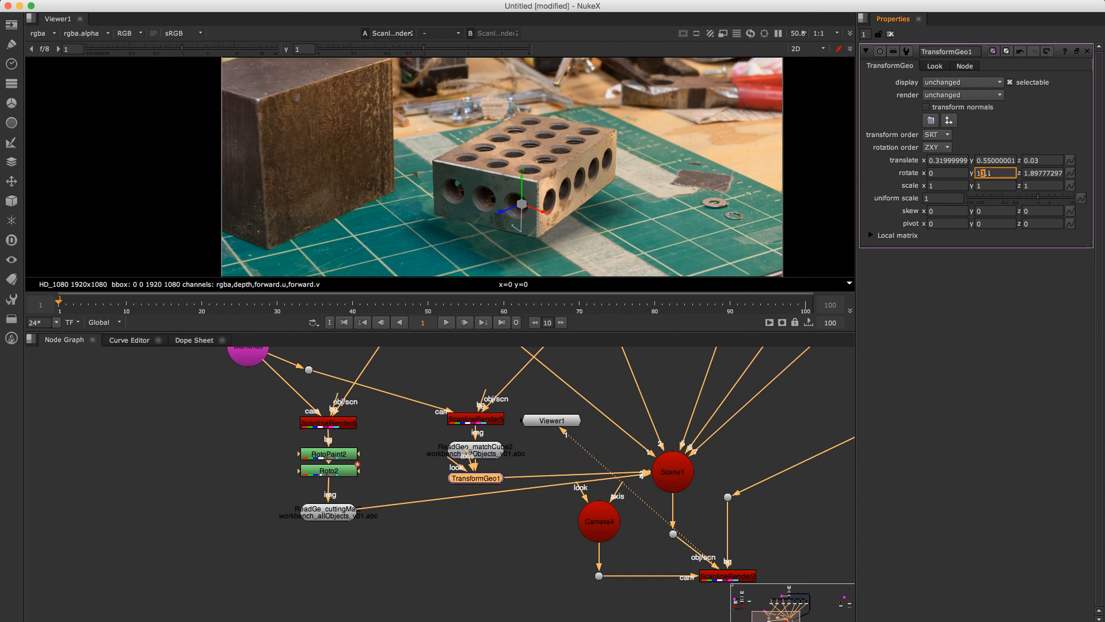
{"action": "left_click", "coordinate": [952, 171]}
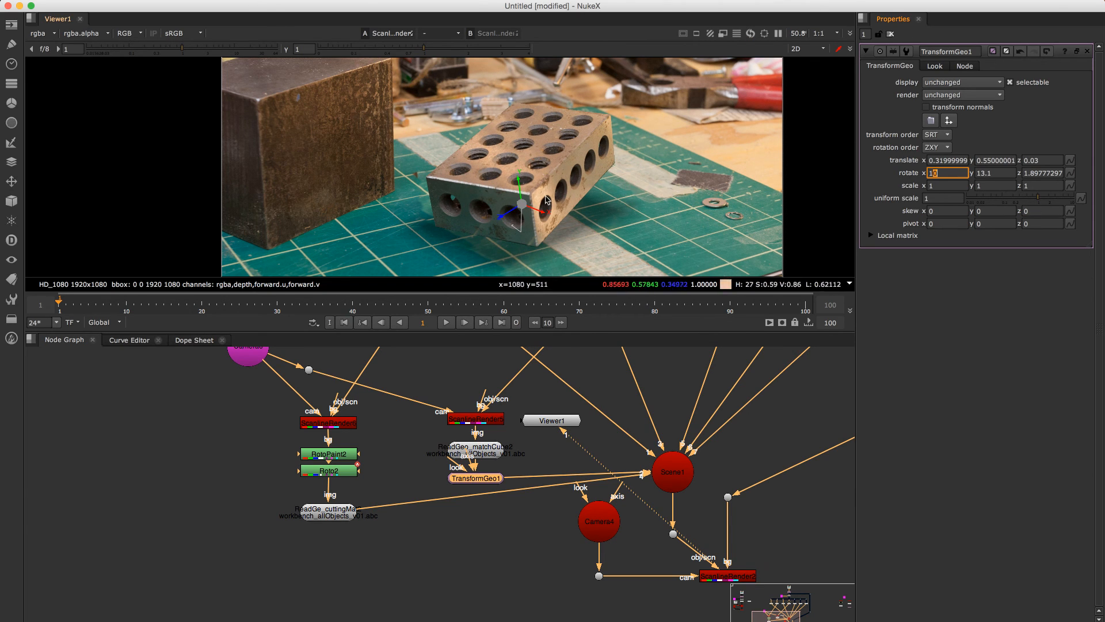
{"action": "left_click_drag", "start_coordinate": [628, 182], "coordinate": [583, 184]}
{"action": "scroll", "coordinate": [626, 181], "scroll_direction": "up", "scroll_amount": 2}
{"action": "scroll", "coordinate": [596, 181], "scroll_direction": "down", "scroll_amount": 4}
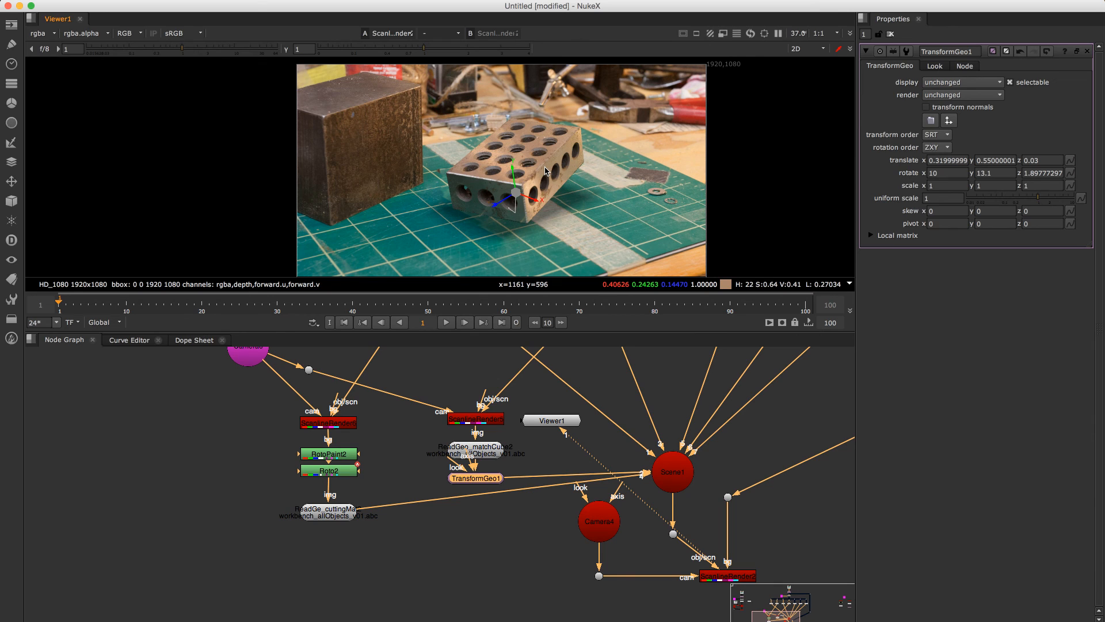
{"action": "scroll", "coordinate": [438, 465], "scroll_direction": "down", "scroll_amount": 5}
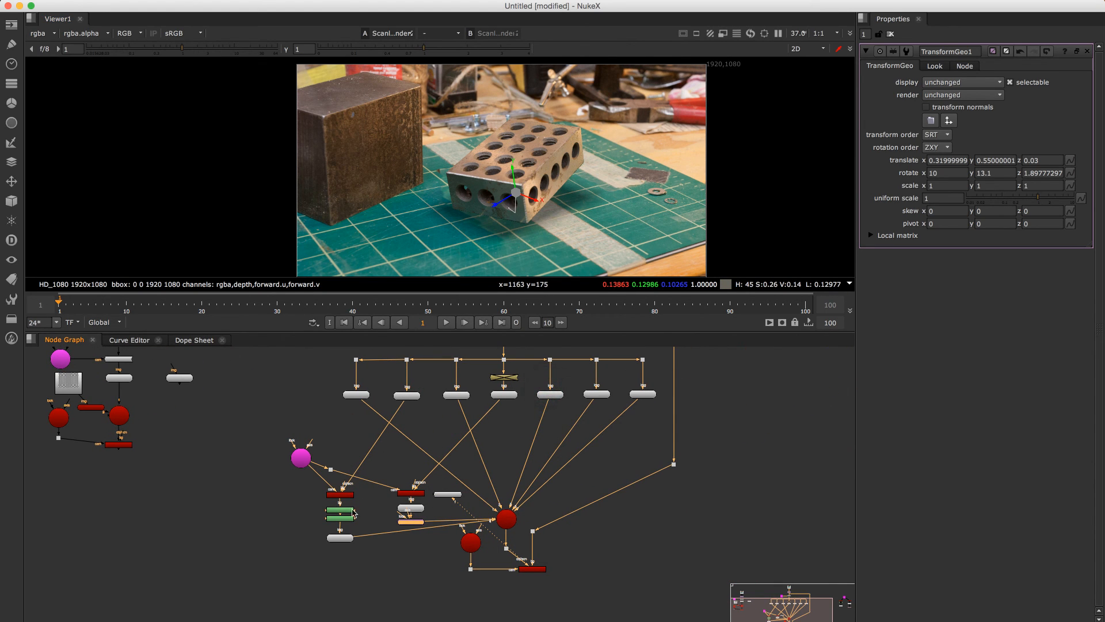
{"action": "left_click_drag", "start_coordinate": [302, 457], "coordinate": [330, 472]}
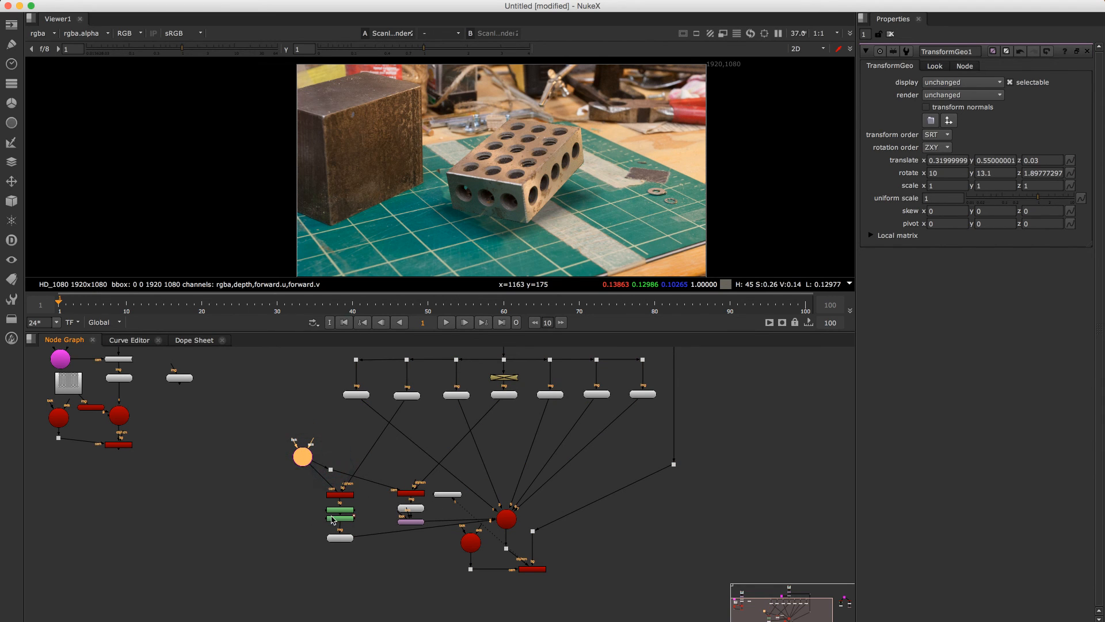